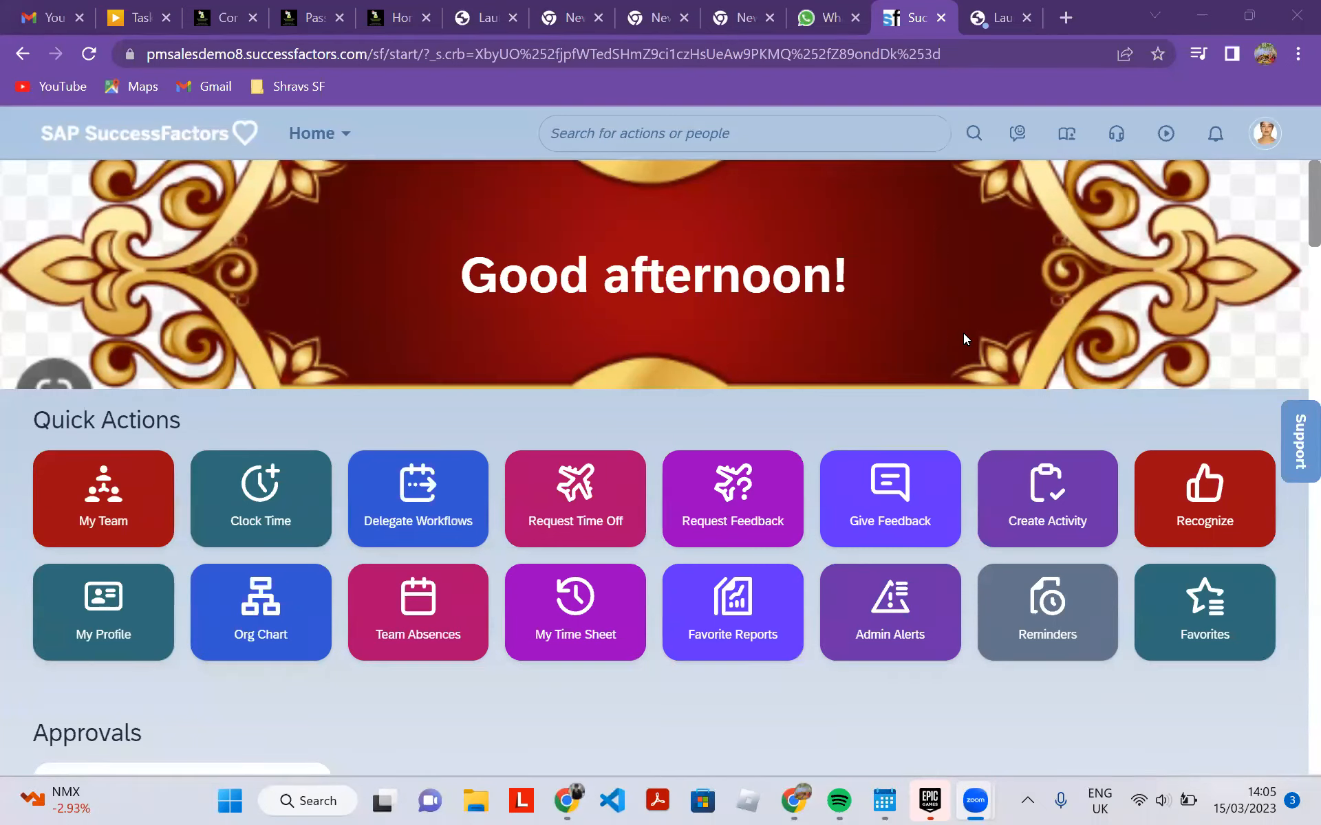
left_click(945, 318)
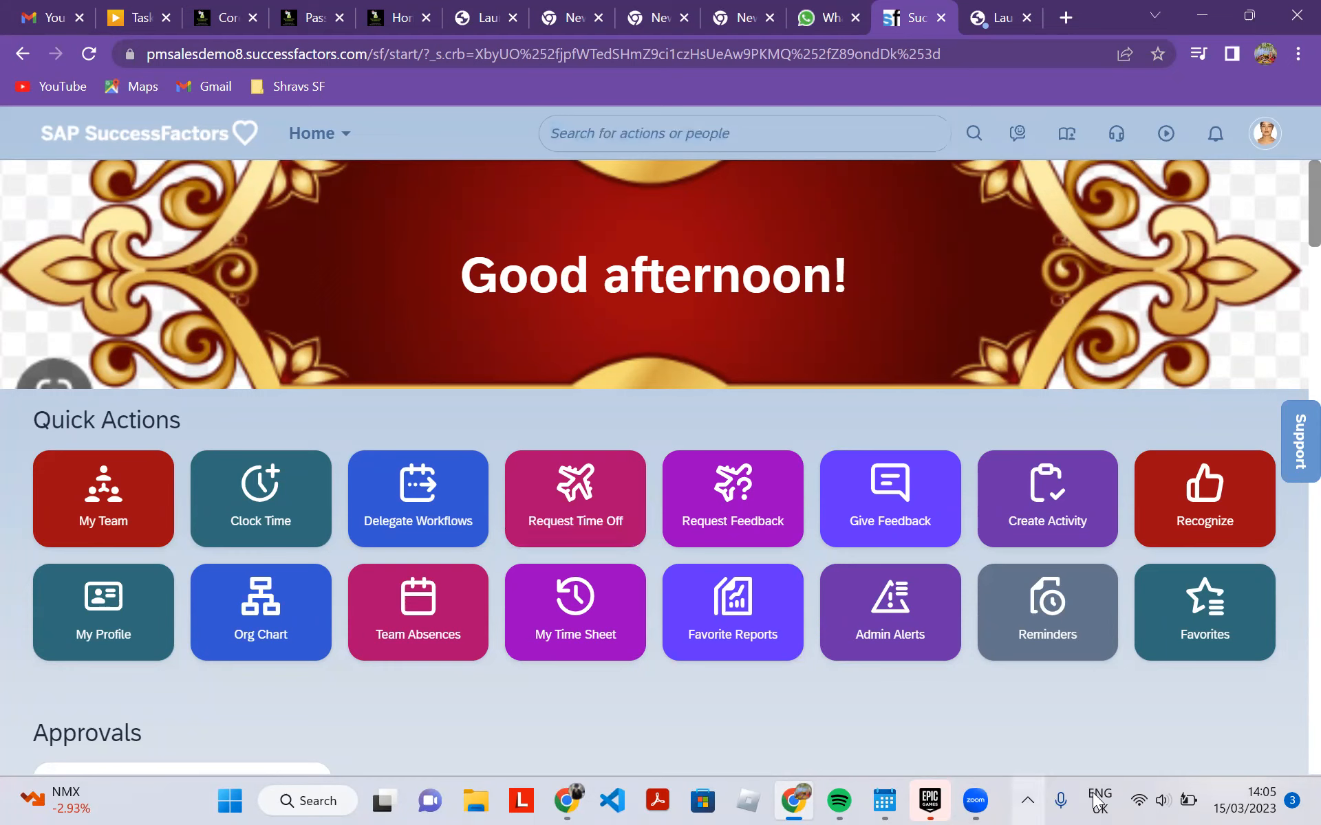
left_click(973, 800)
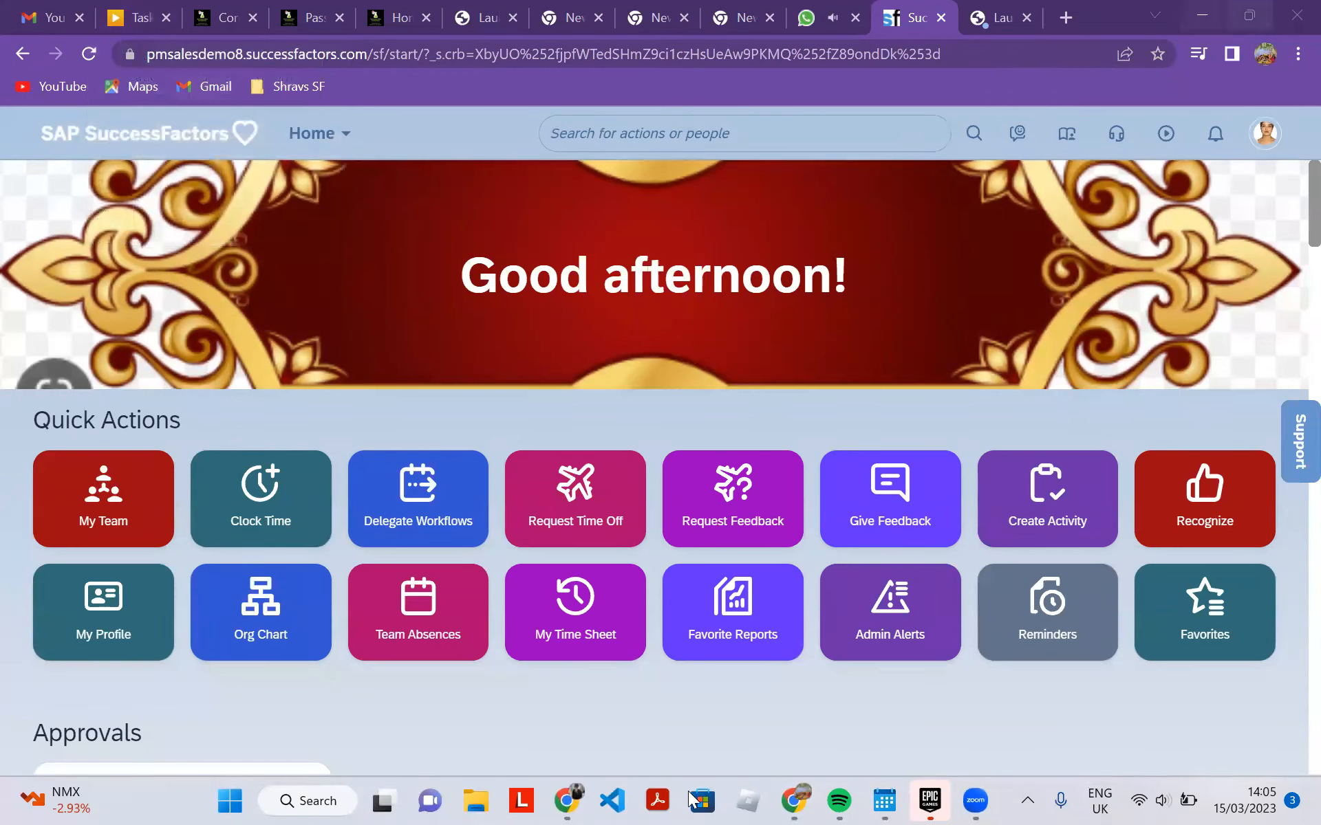
left_click(793, 800)
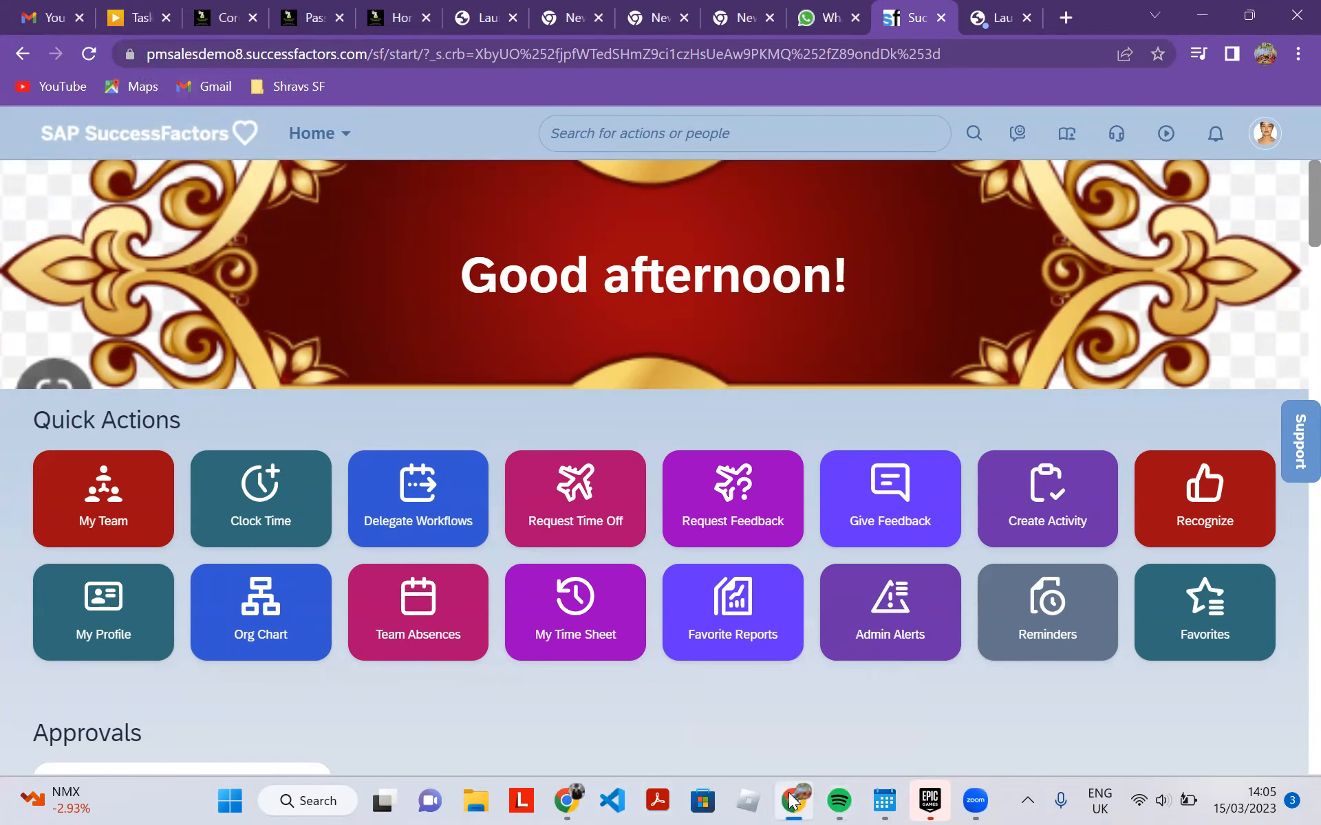
left_click(792, 800)
left_click(821, 30)
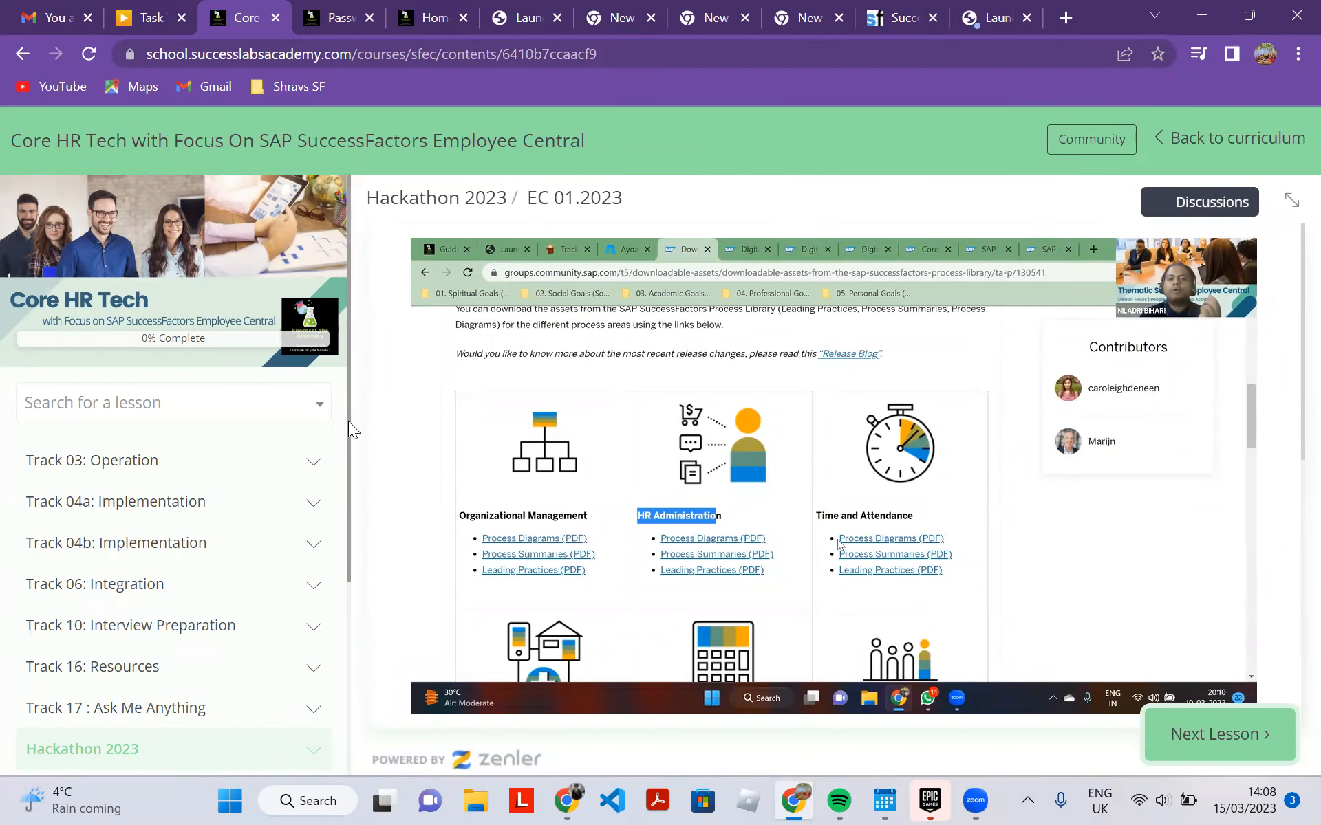
Open the Home Page Admin guide from Track 16: Resources in the course curriculum.
scroll(348, 421, "down", 3)
left_click_drag(371, 541, 369, 636)
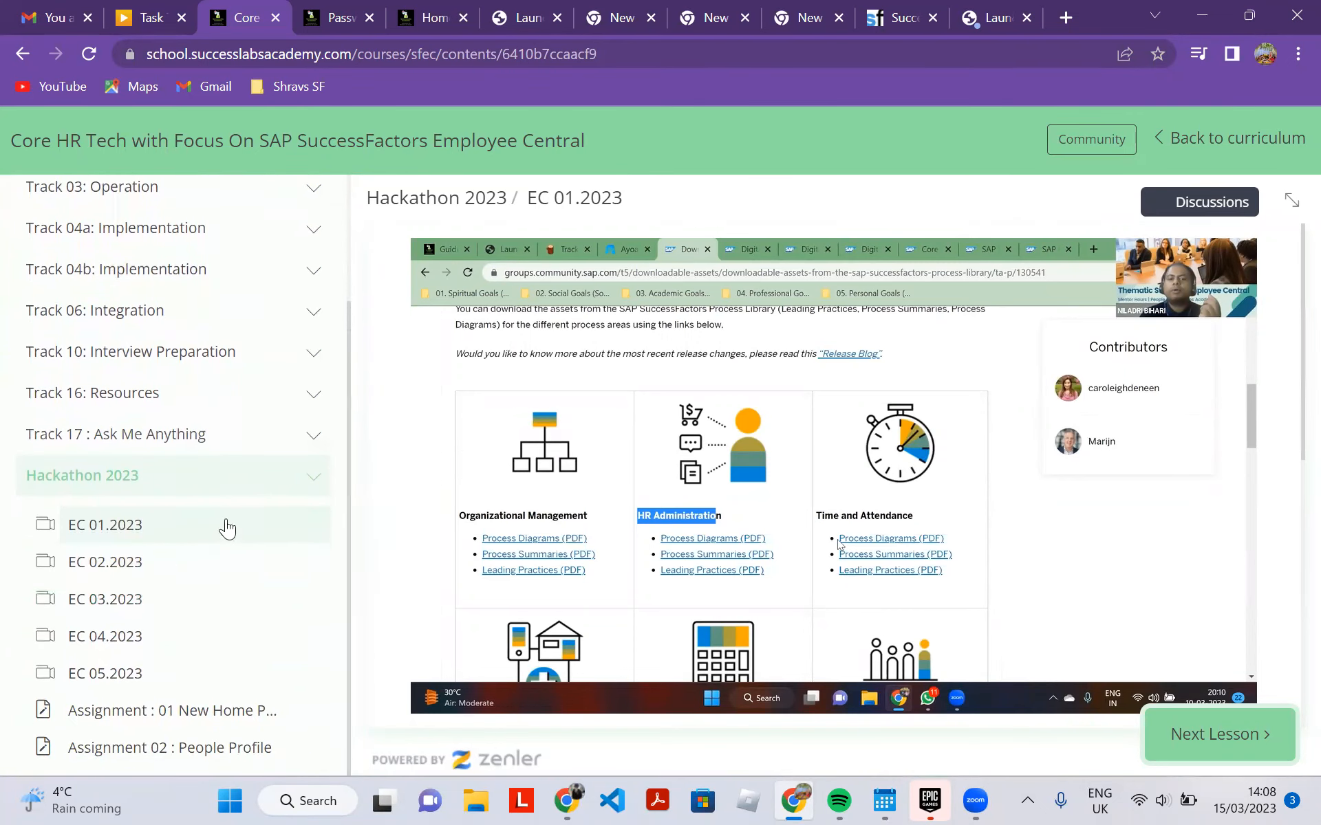
left_click(129, 406)
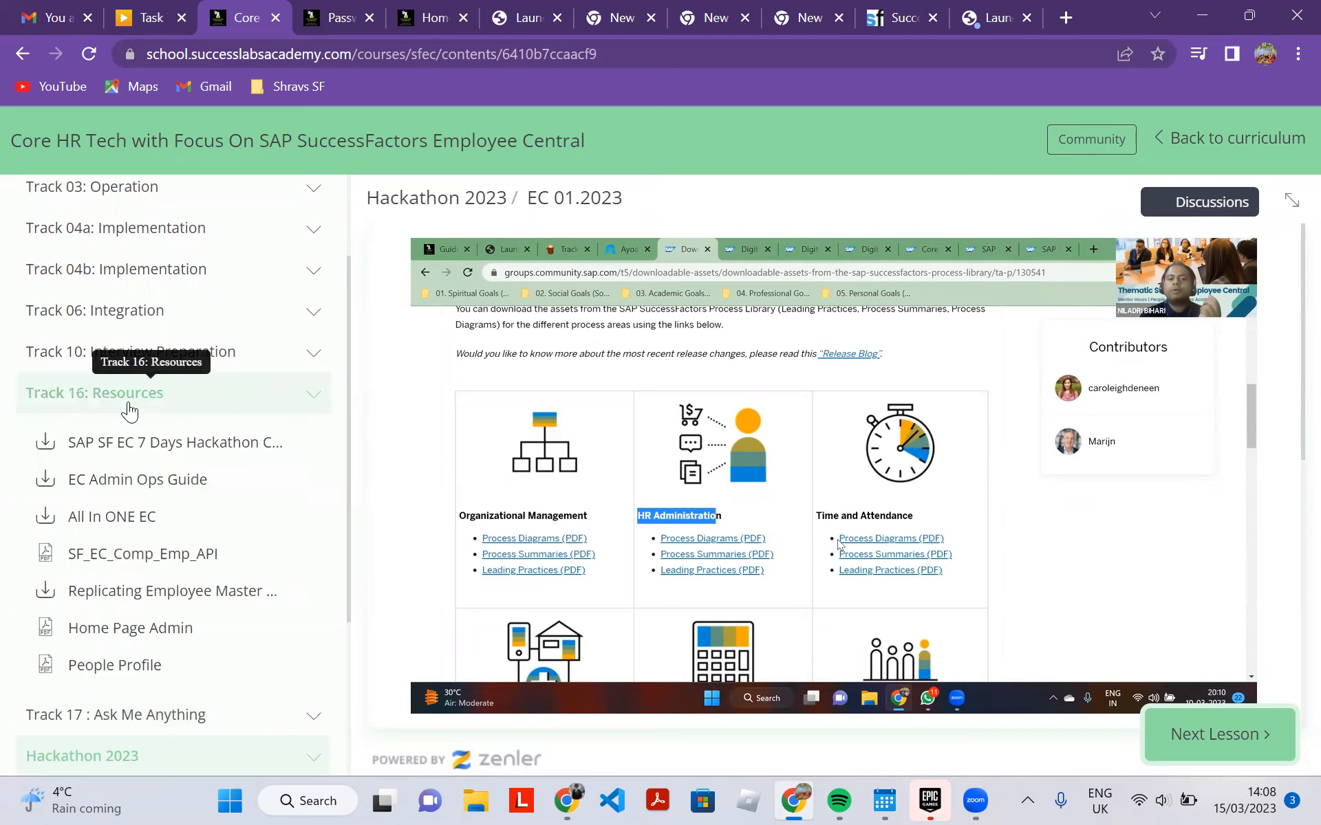
left_click(165, 633)
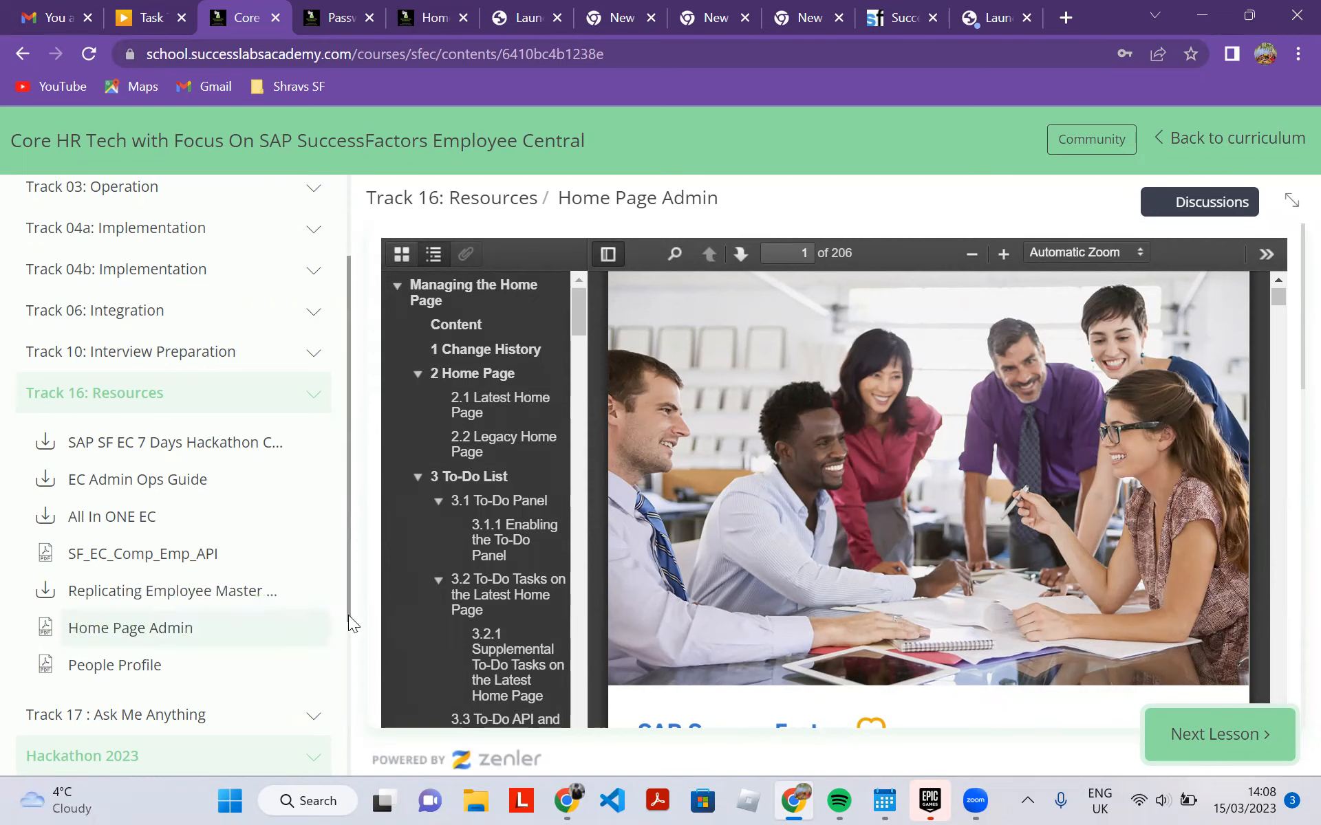
Open the Assignment : 01 New Home Page lesson under Hackathon 2023 and read its instructions.
scroll(348, 615, "down", 4)
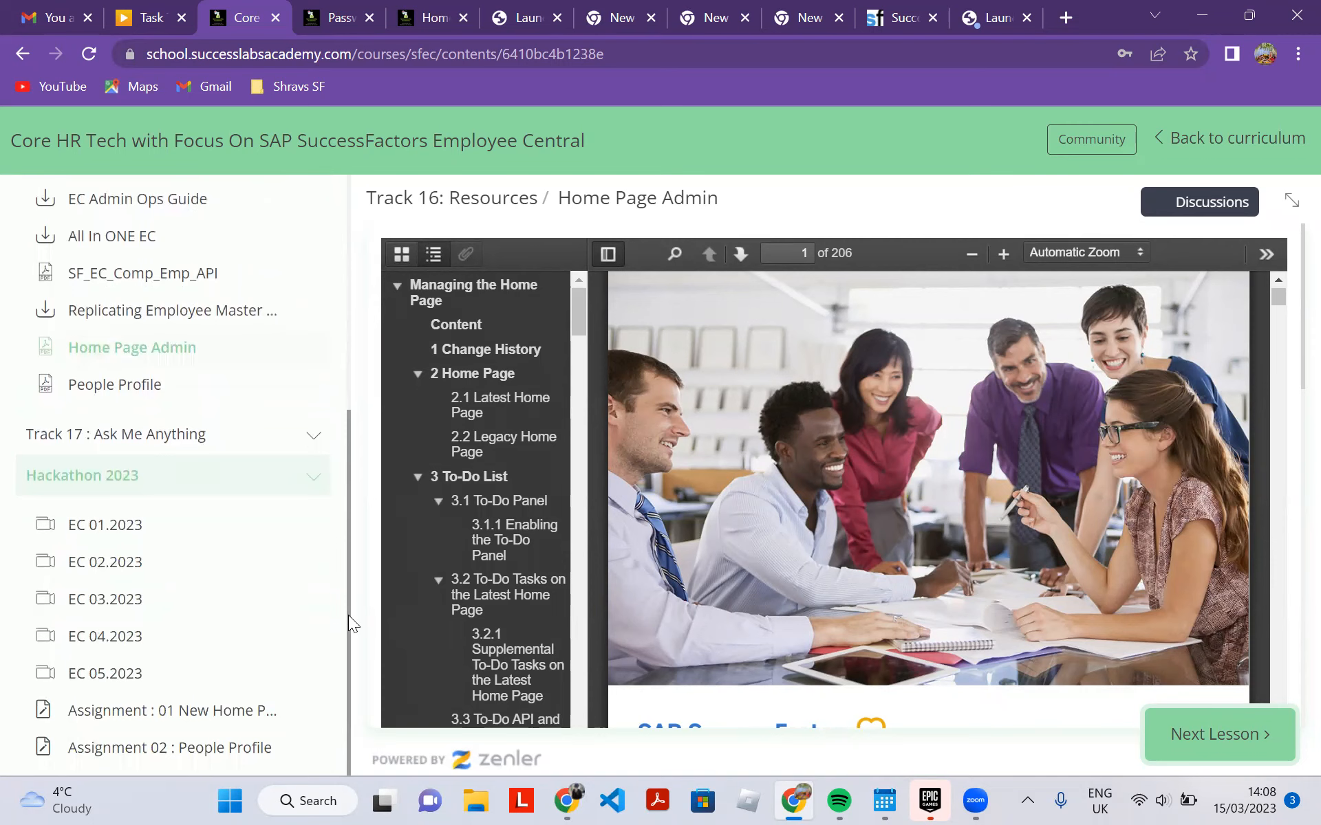
left_click(176, 711)
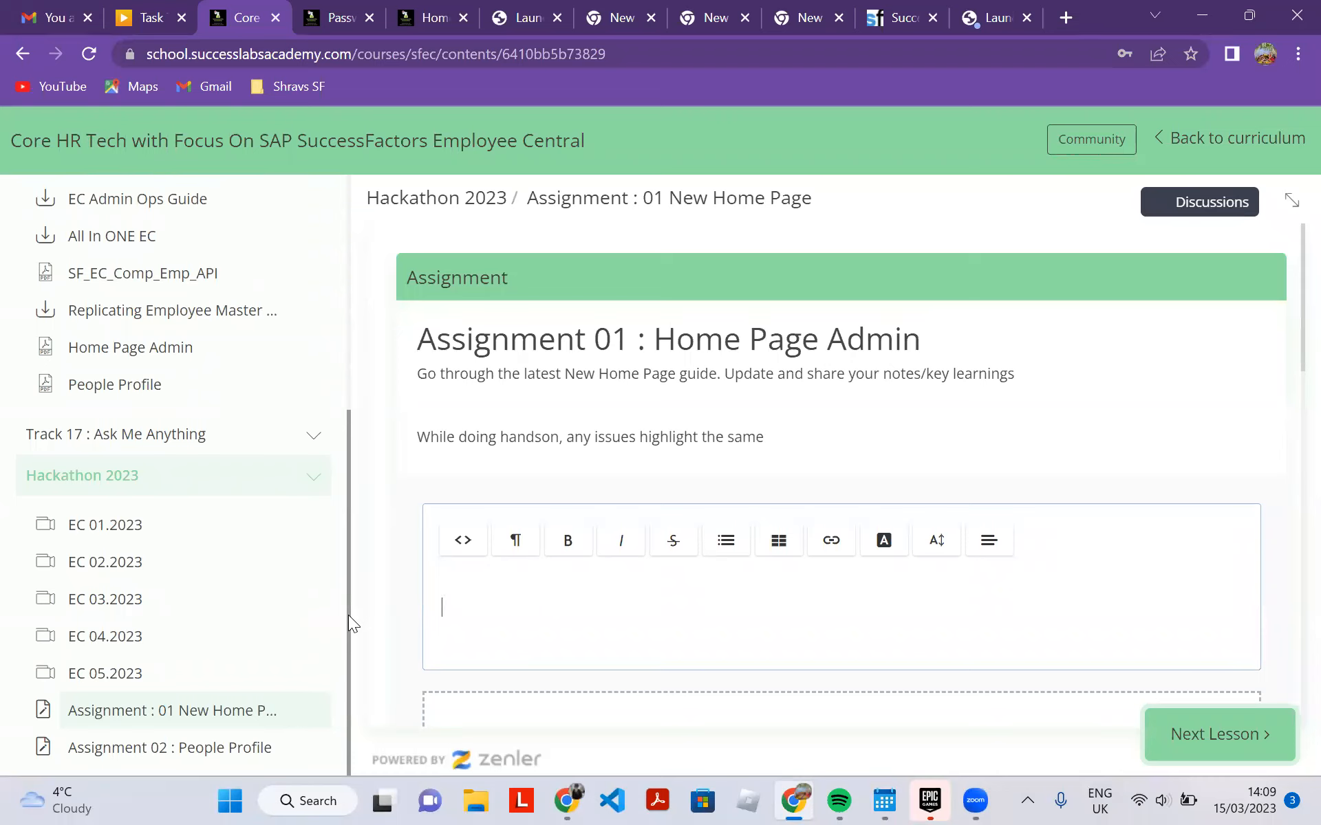
scroll(348, 615, "down", 7)
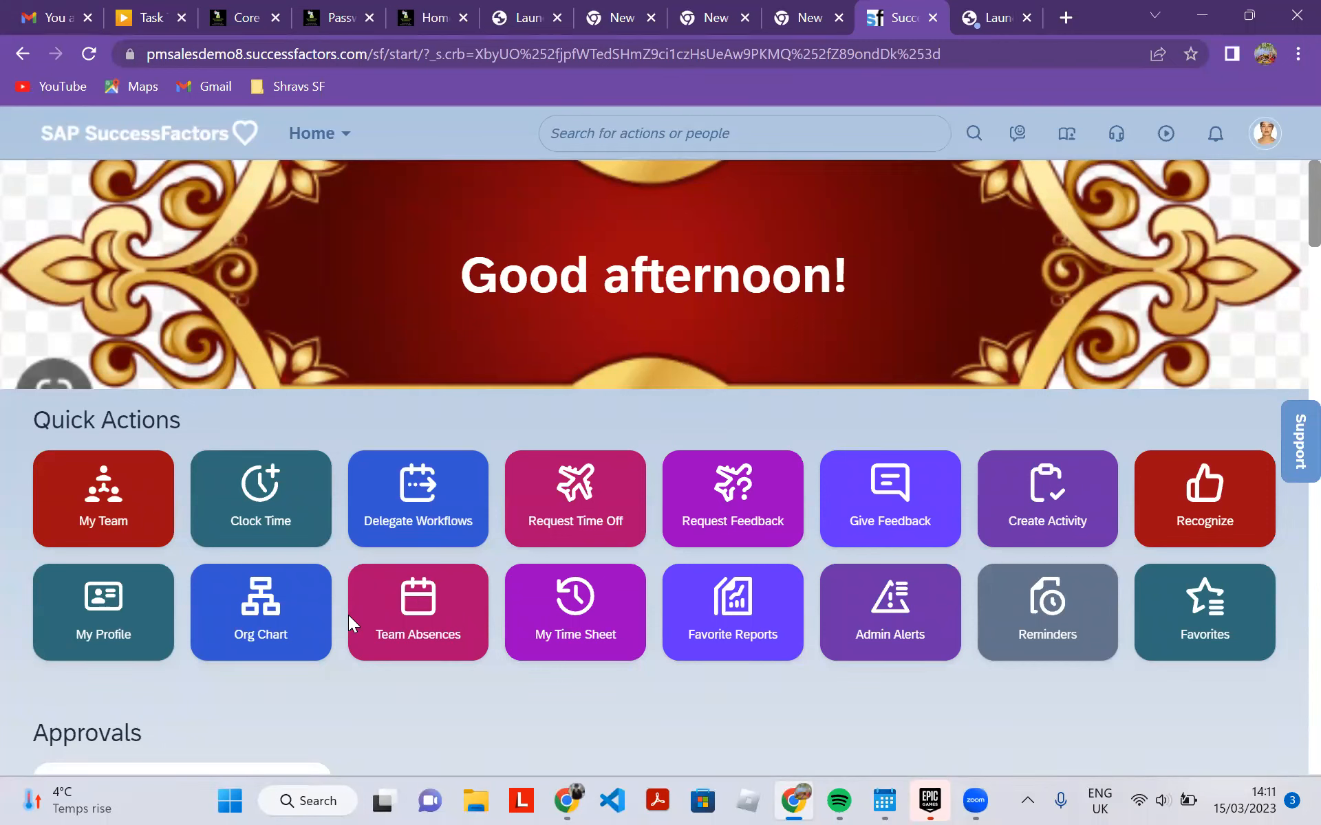
key("Tab")
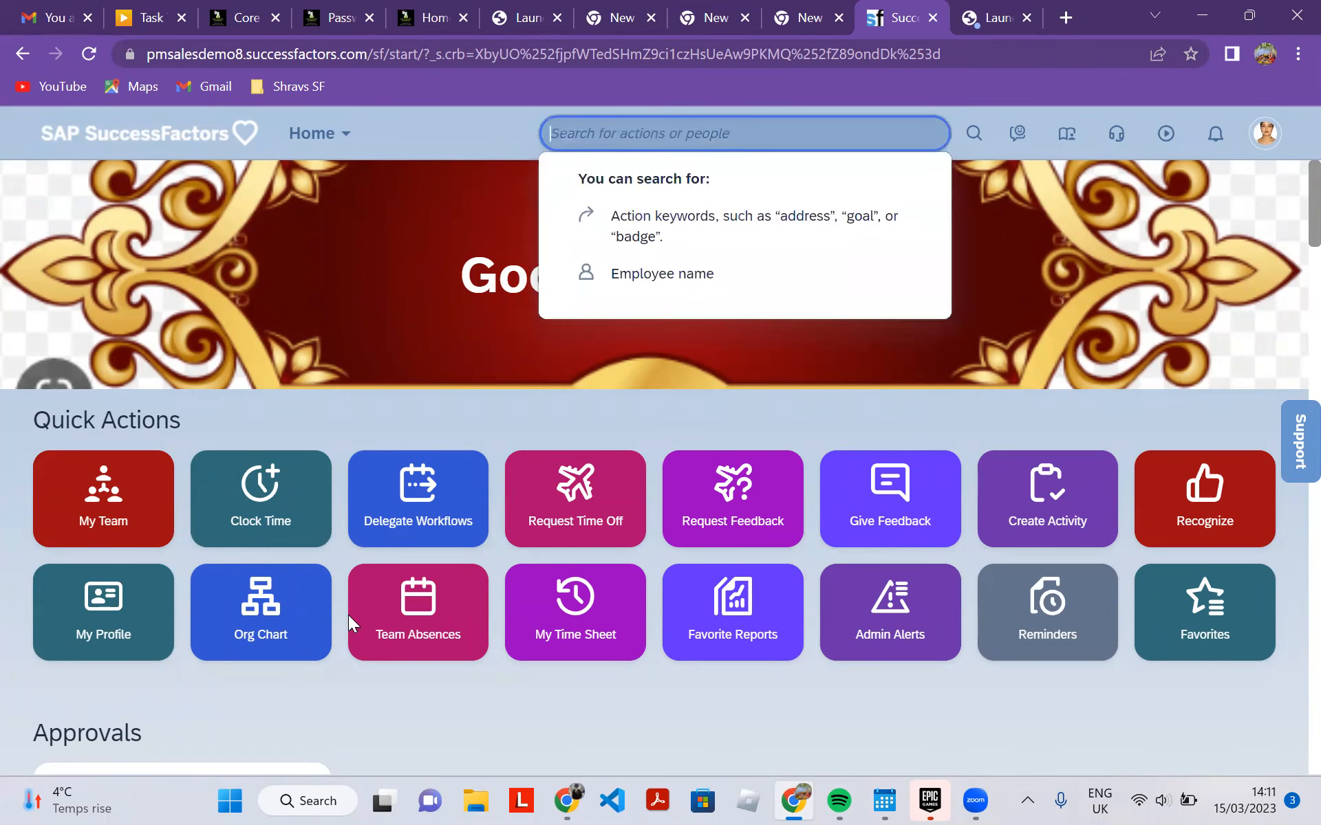
type("update")
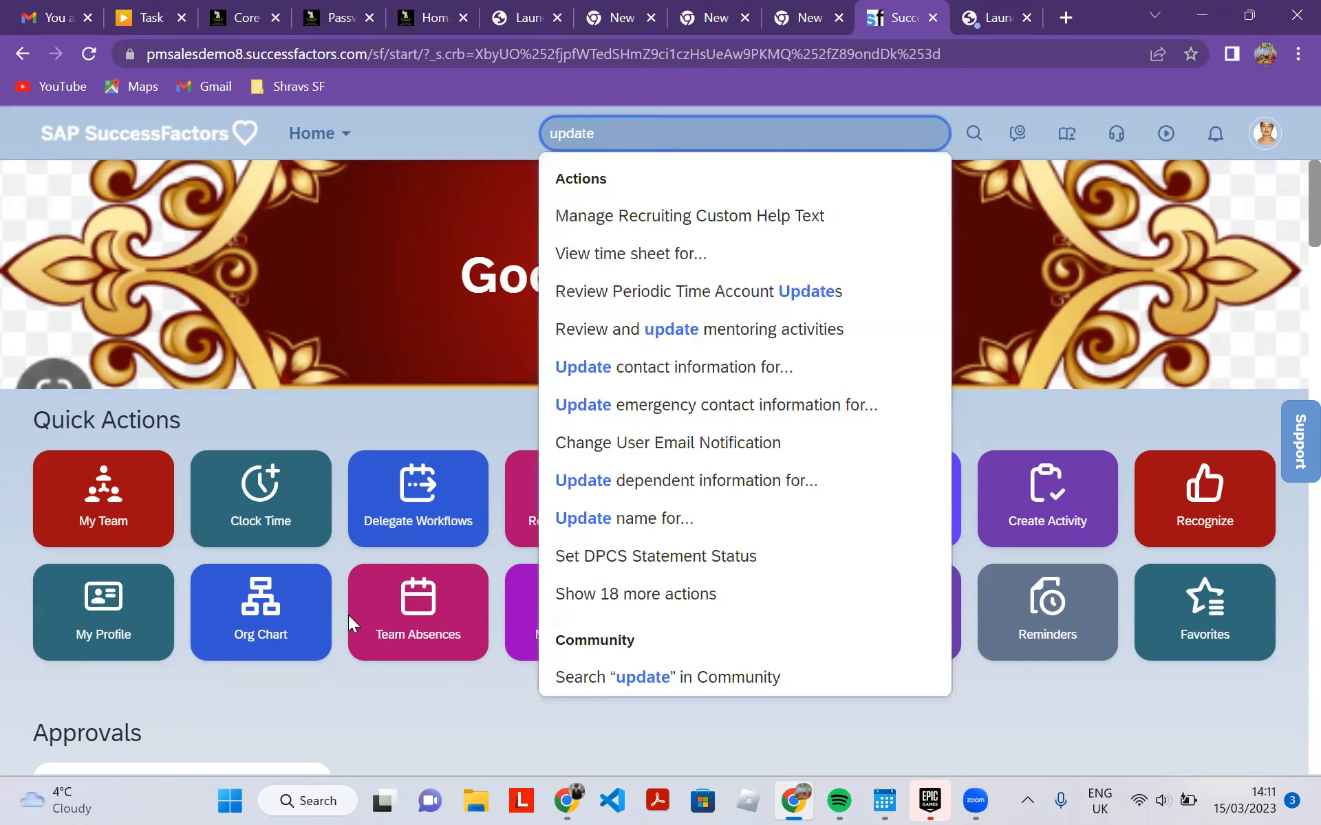
key("BackSpace")
key("BackSpace")
key("BackSpace")
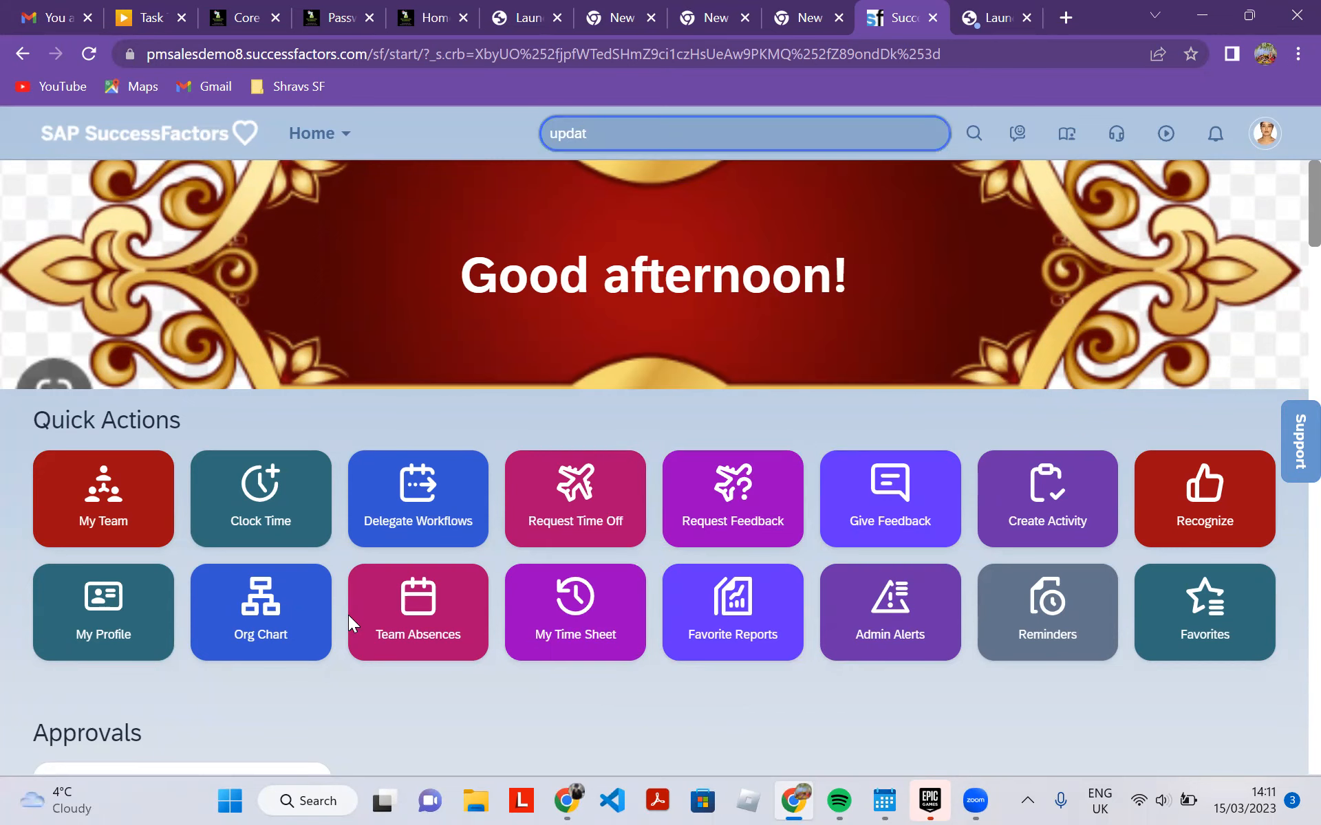
key("BackSpace")
type("grade")
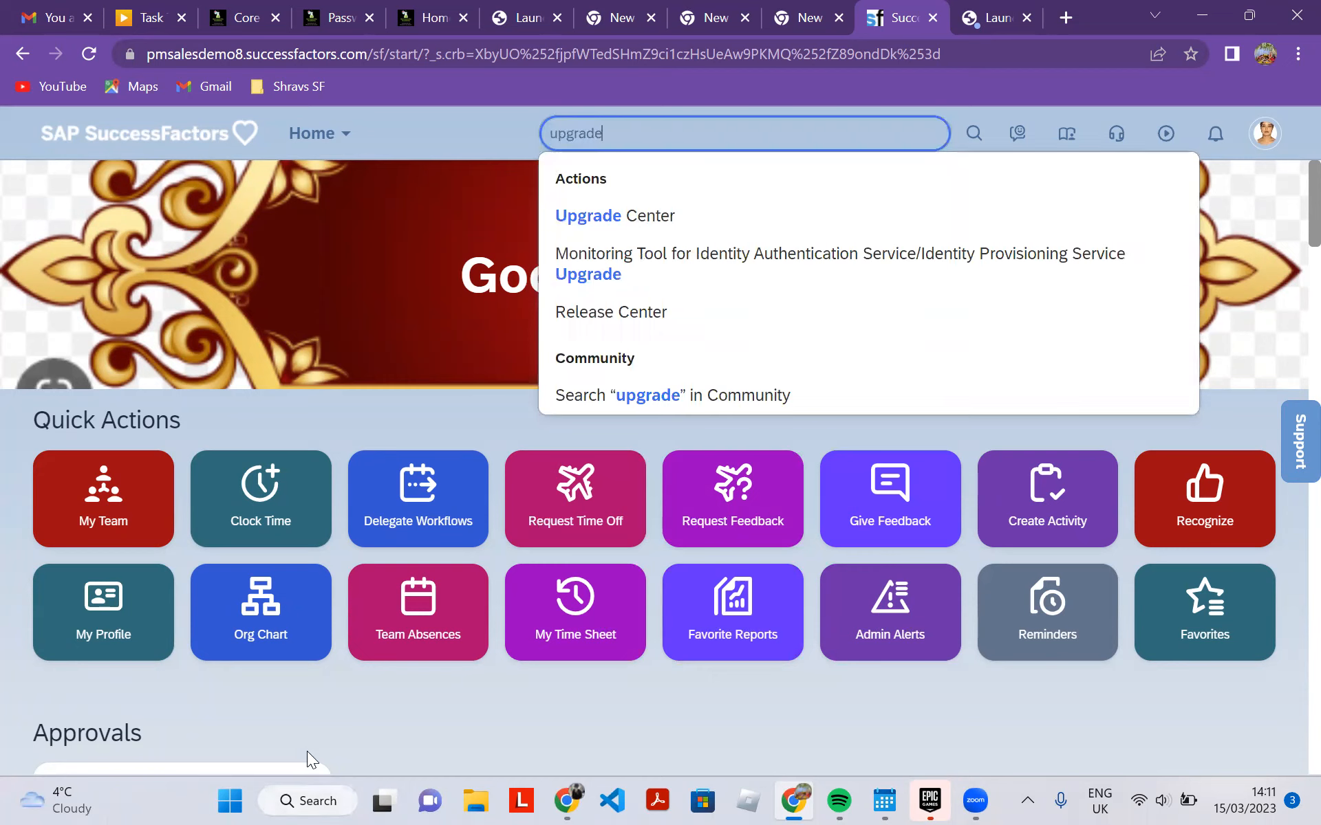
key("Down")
key("Down")
key("Down")
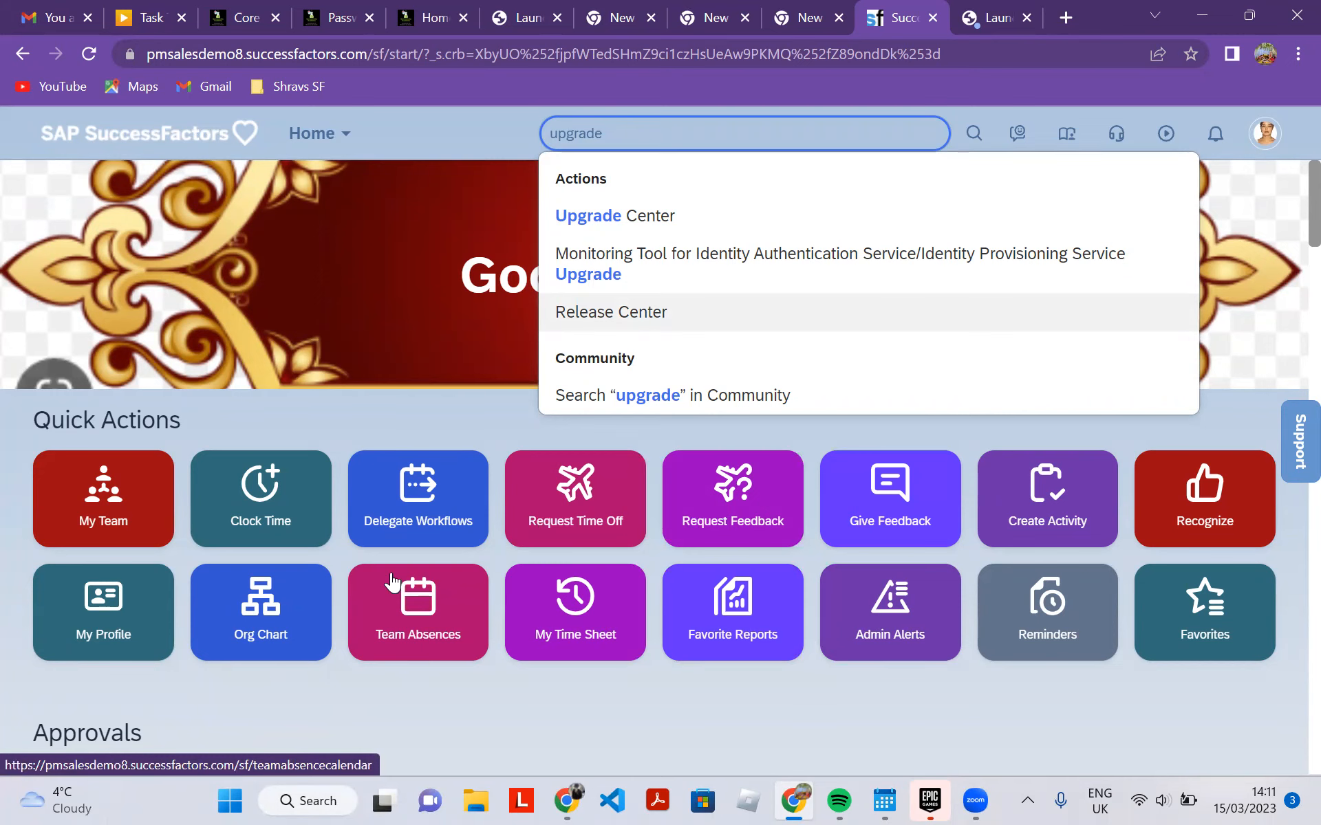
key("alt+Tab")
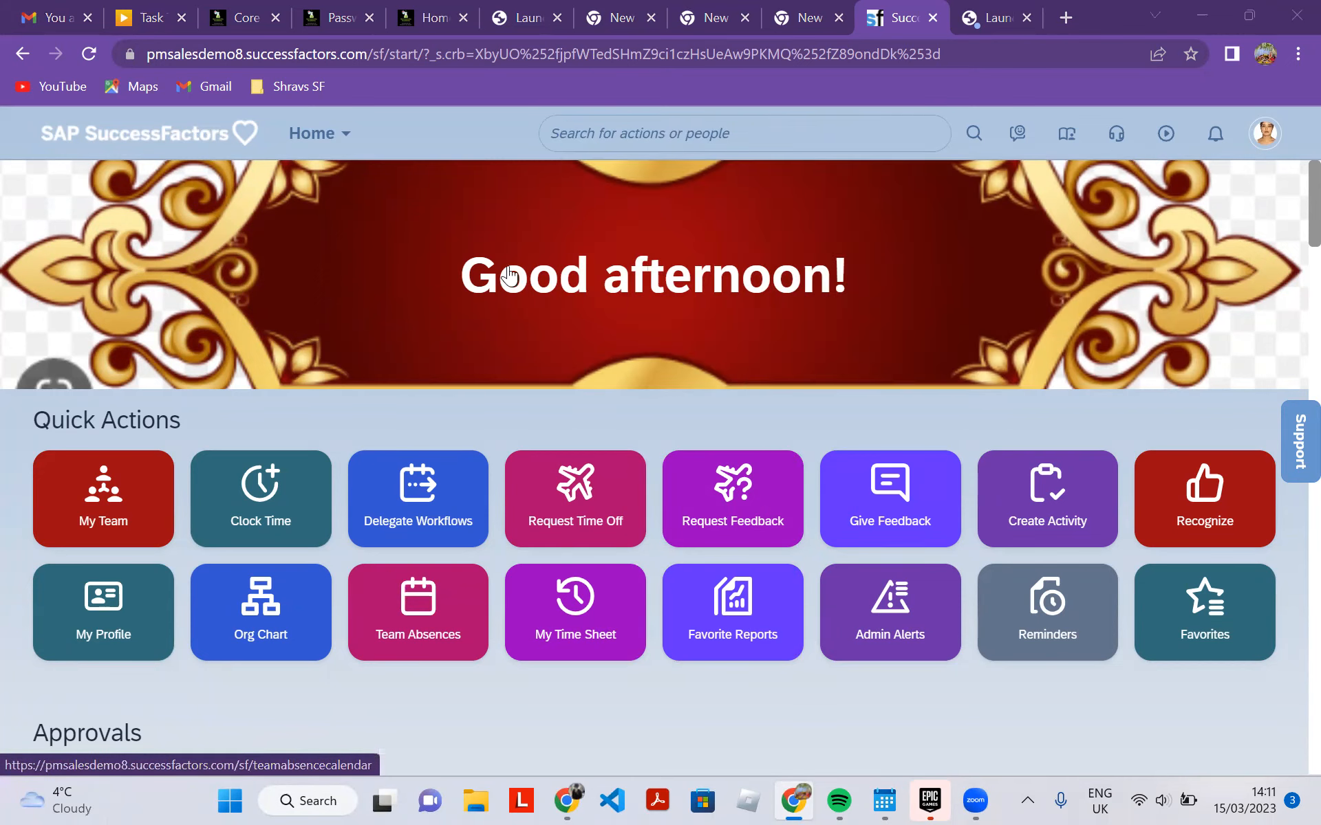
key("alt+Tab")
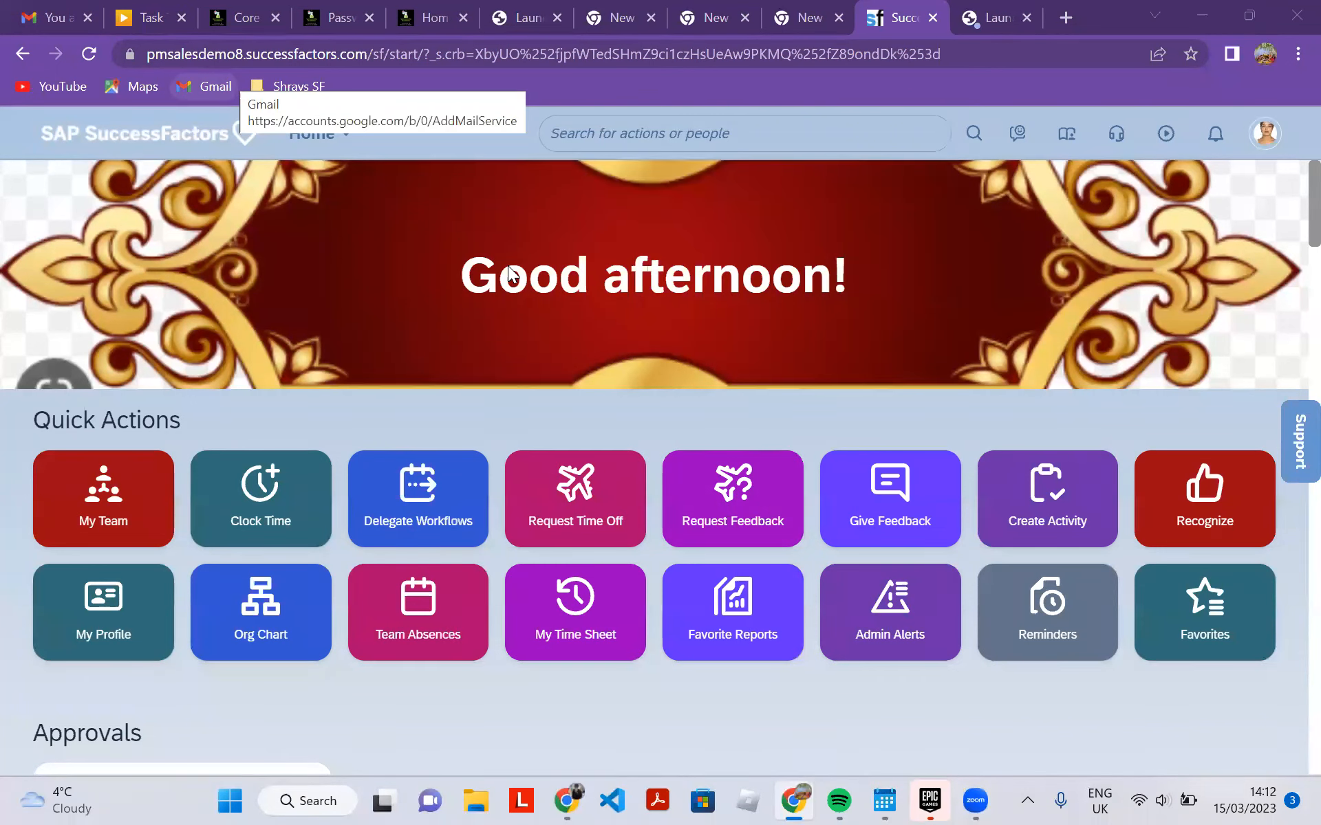
key("alt+Tab")
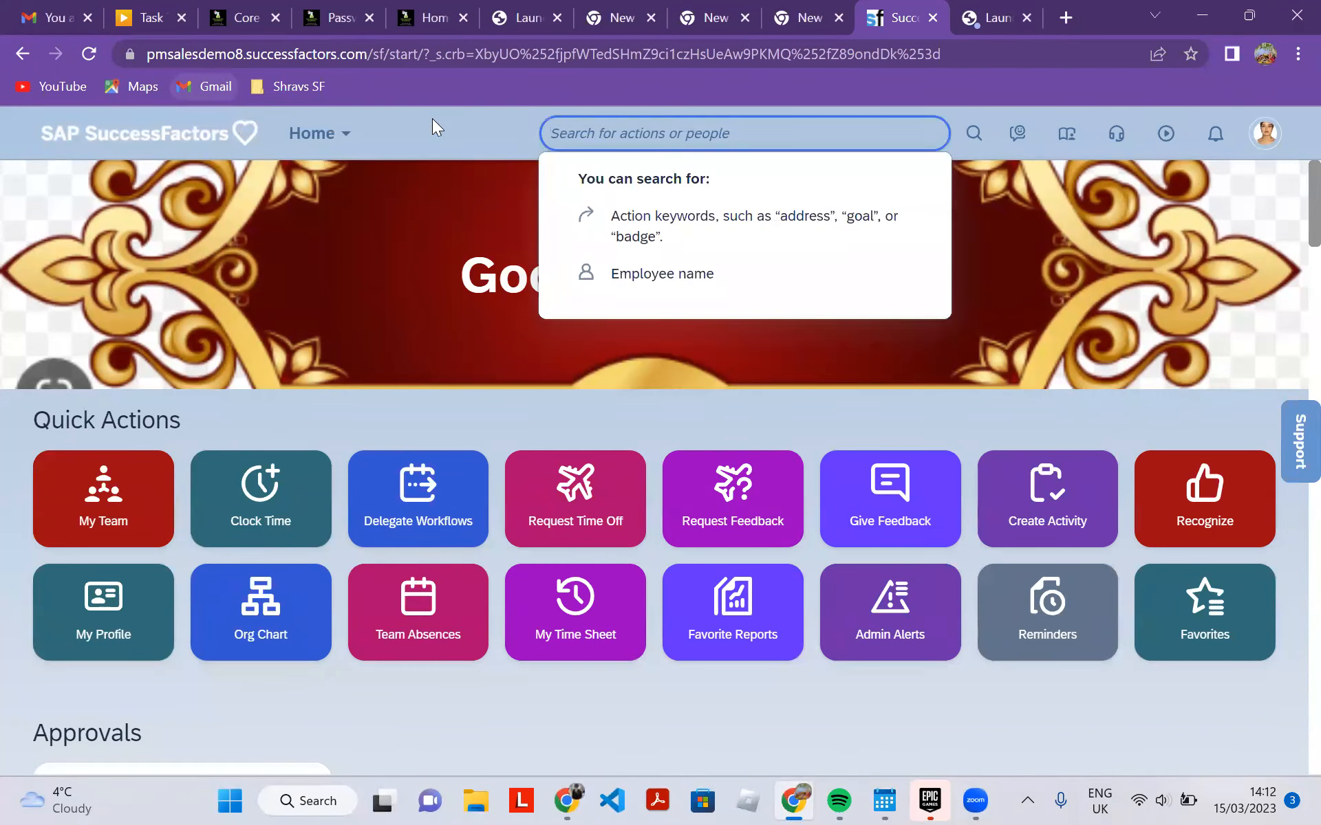
Try a Community search for "upgrade centre" from the SAP SuccessFactors home page.
type("u")
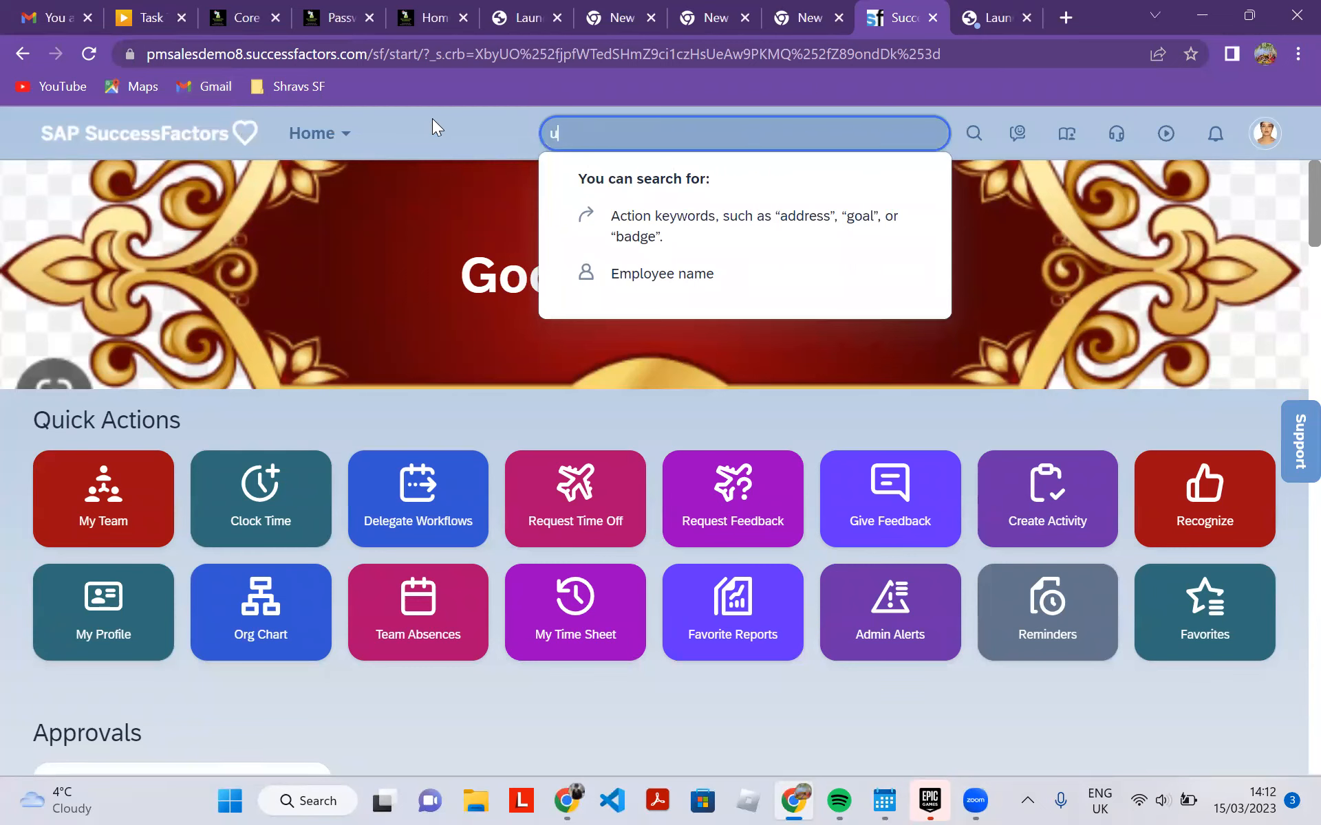
type("pgra")
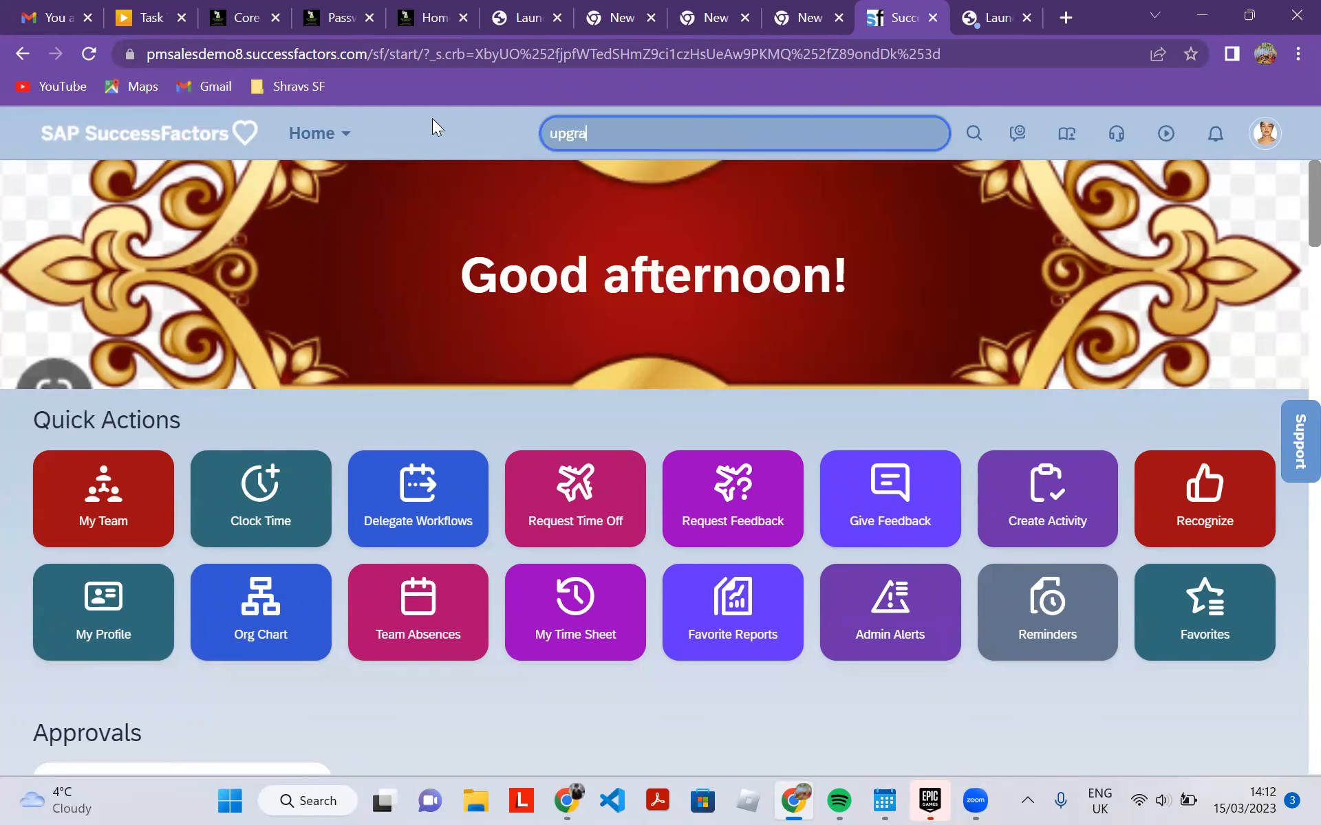
type("de centre")
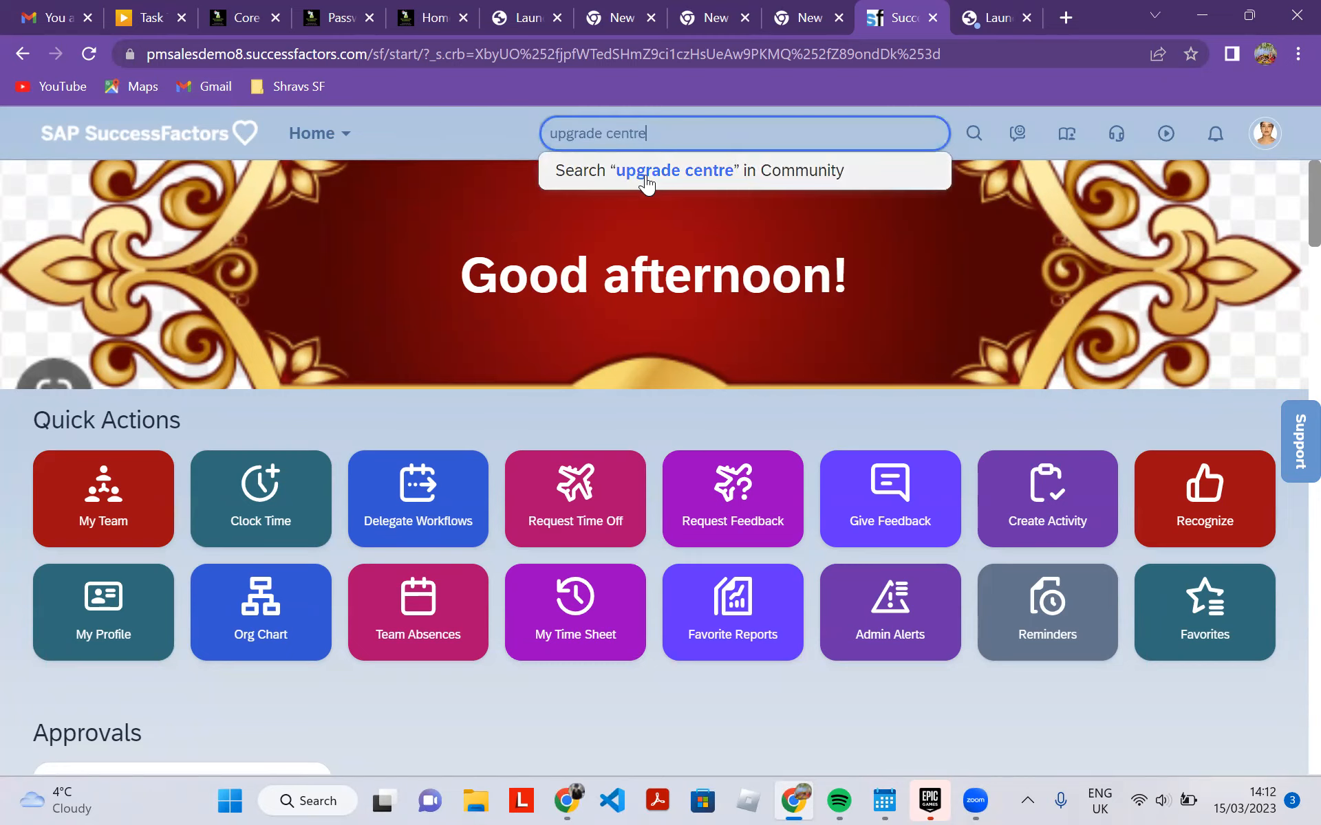
left_click(646, 172)
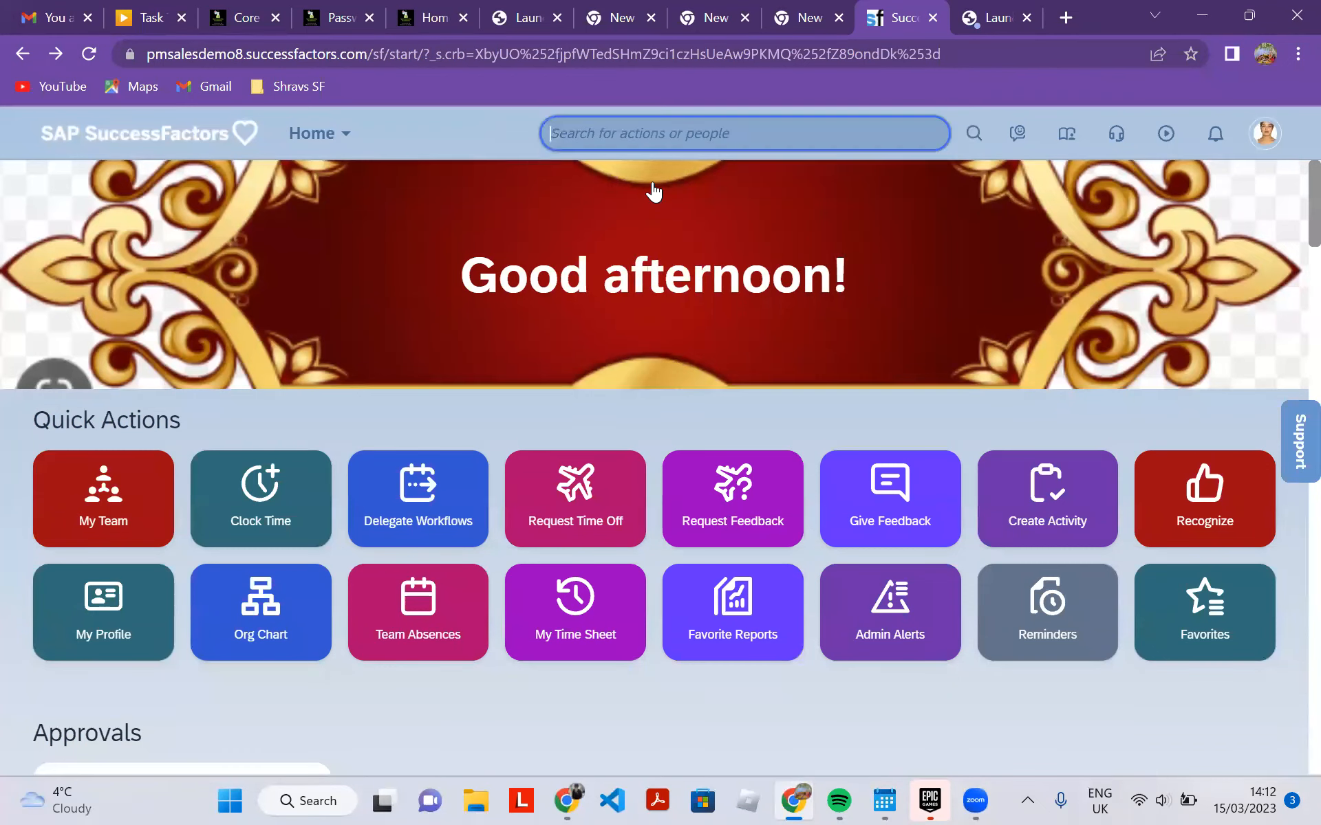
Search the SAP SuccessFactors actions for "upgrade" and open the Upgrade Center.
type("u")
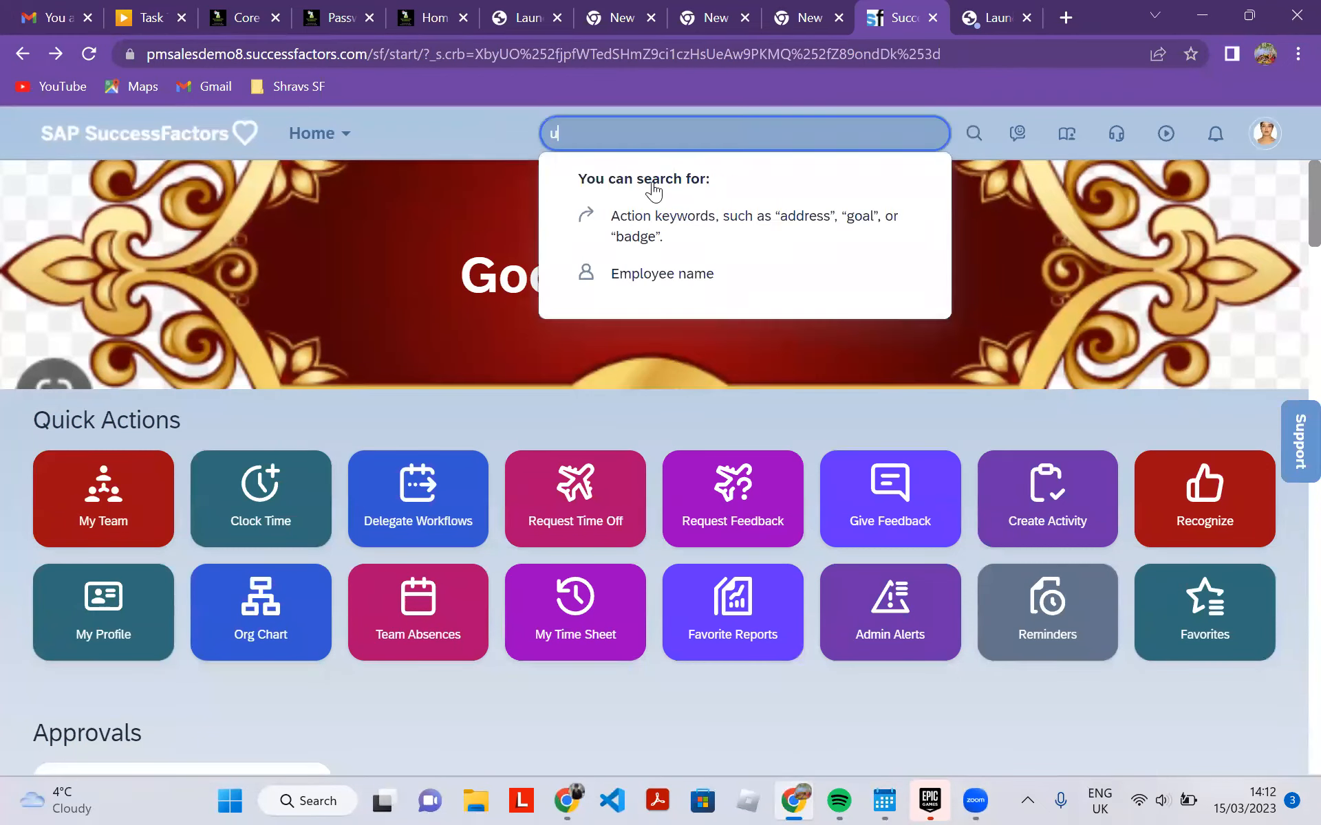
type("pgrade")
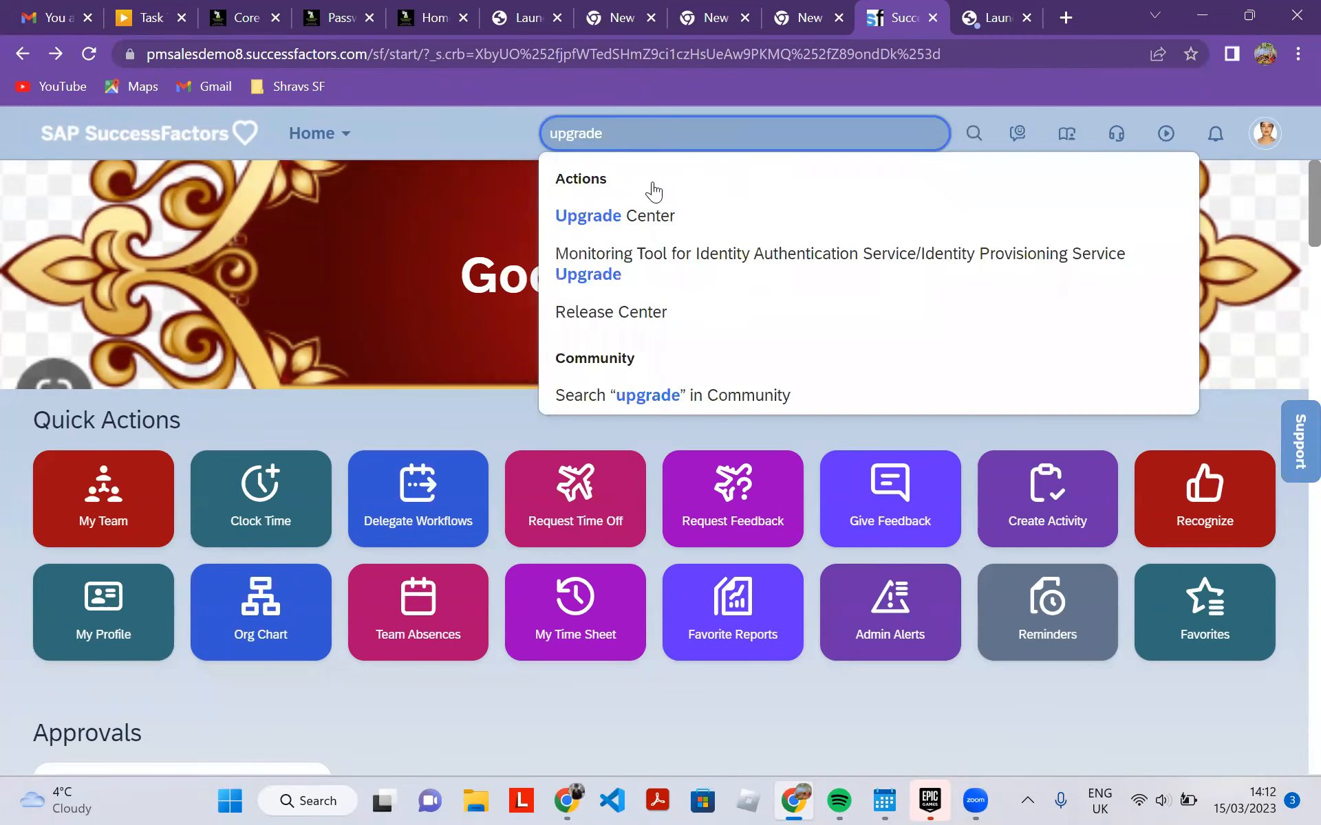
key("Down")
key("Return")
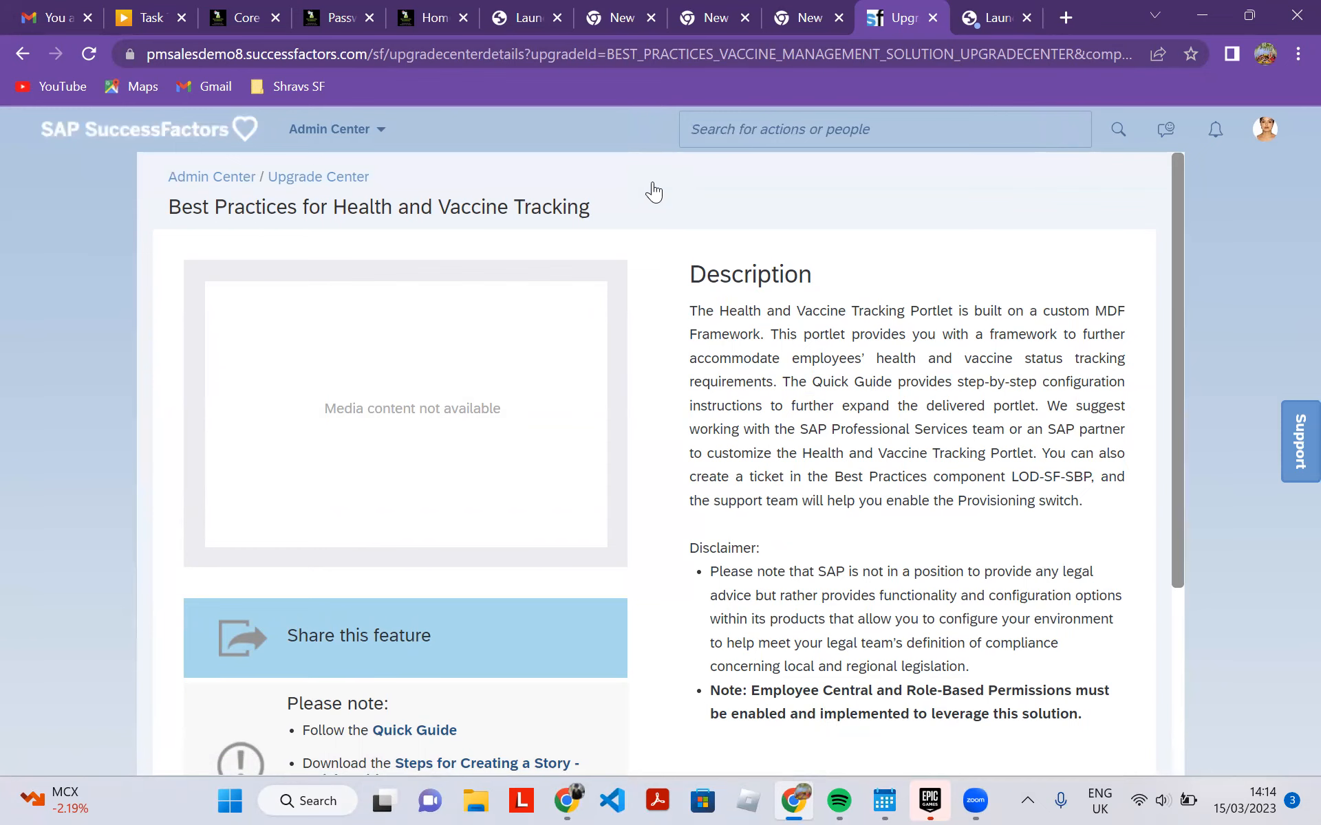
Retry the Best Practices for Health and Vaccine Tracking upgrade, agreeing to its terms and conditions.
scroll(652, 192, "down", 4)
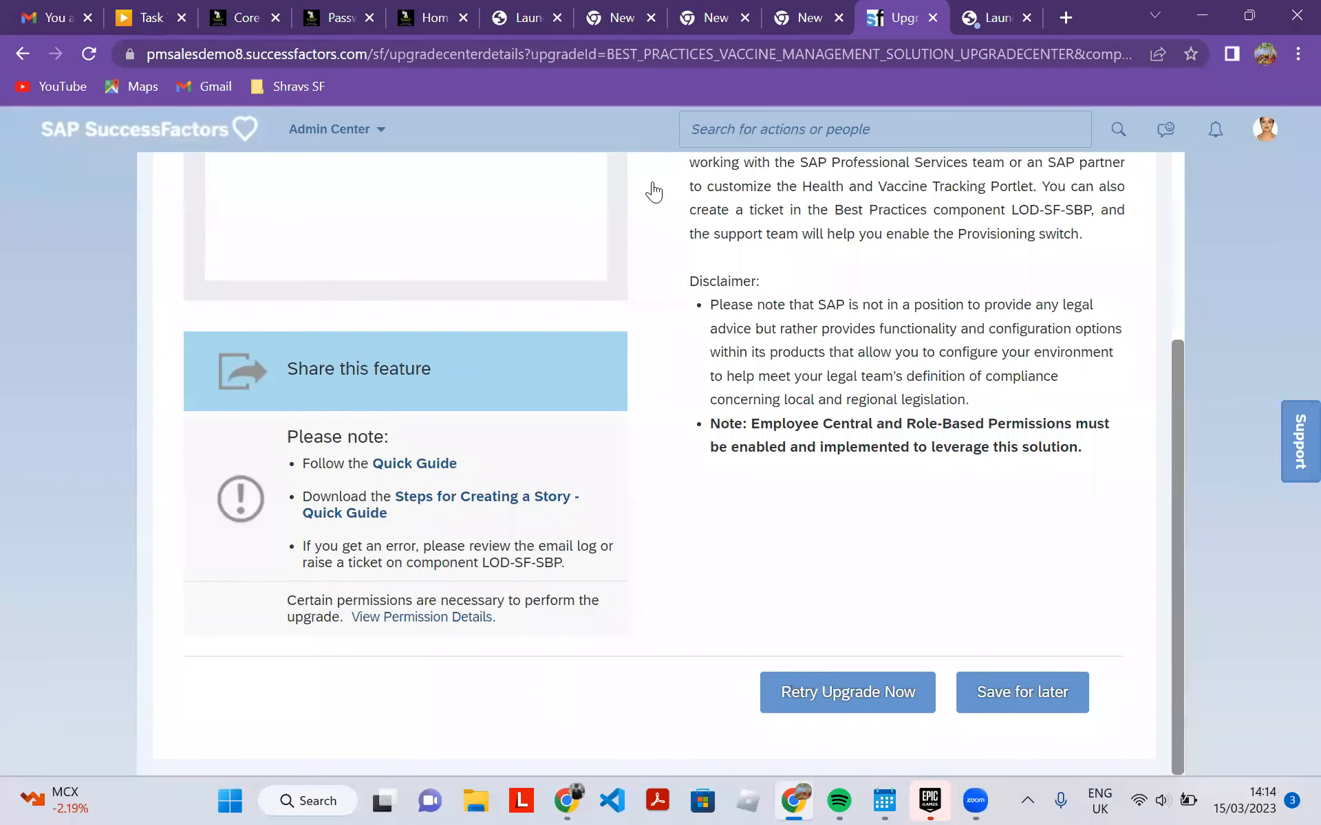
left_click(847, 693)
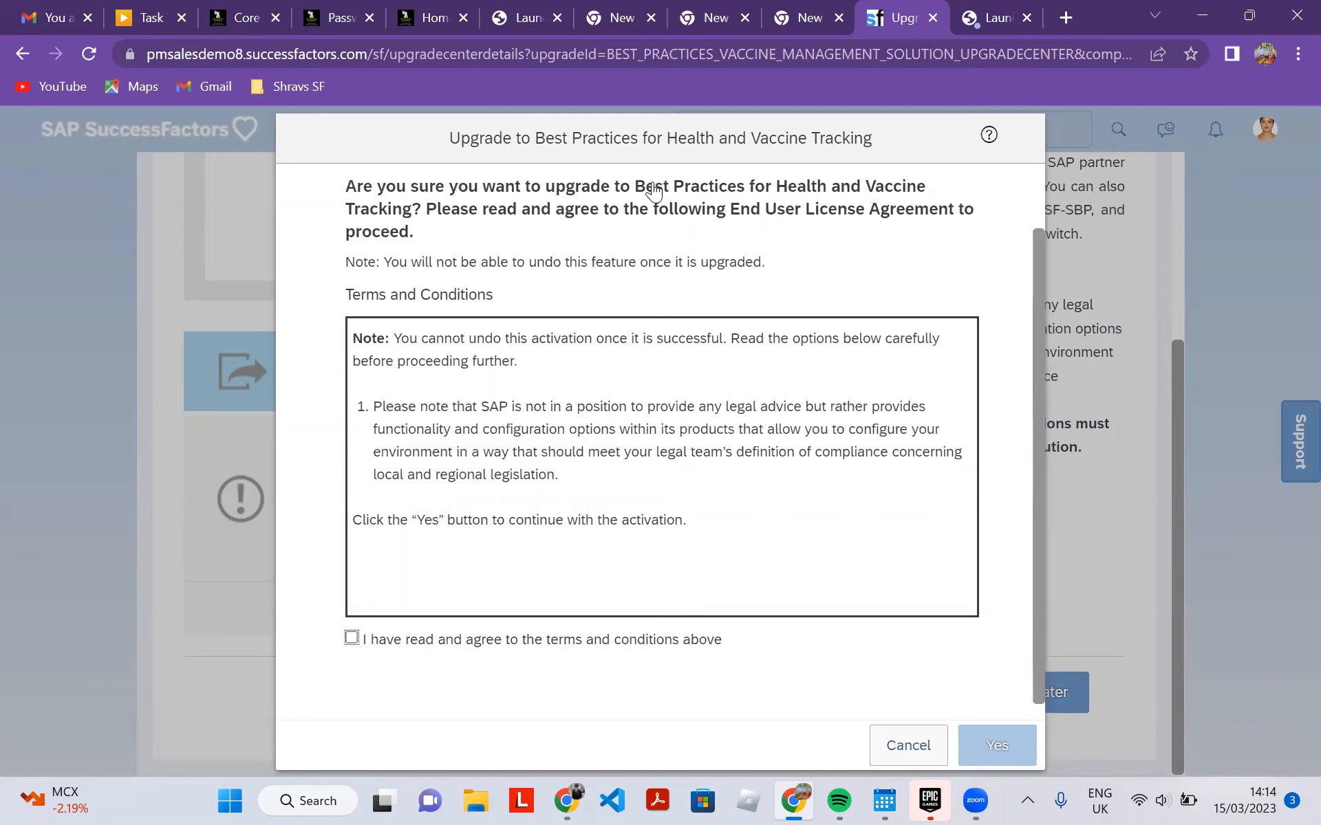
left_click(352, 638)
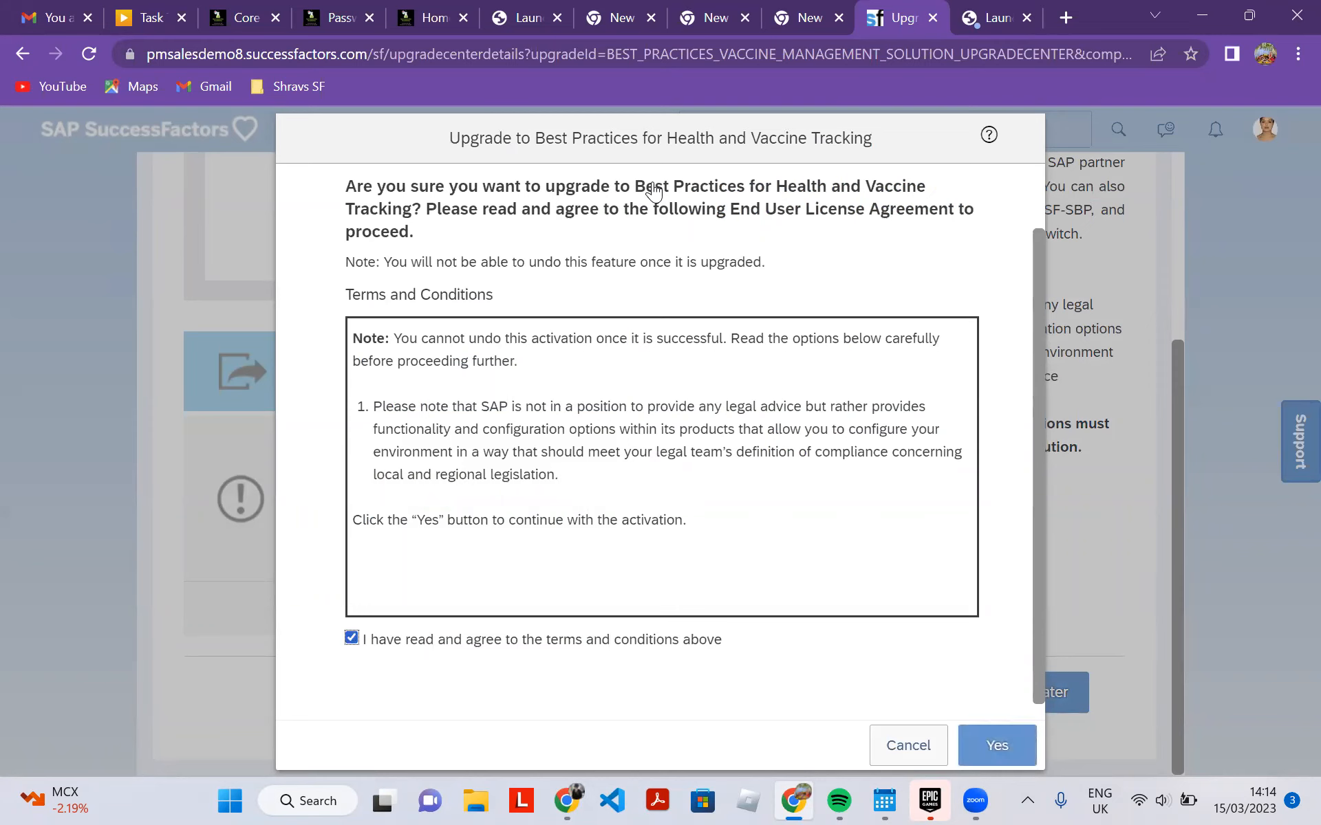
left_click(997, 745)
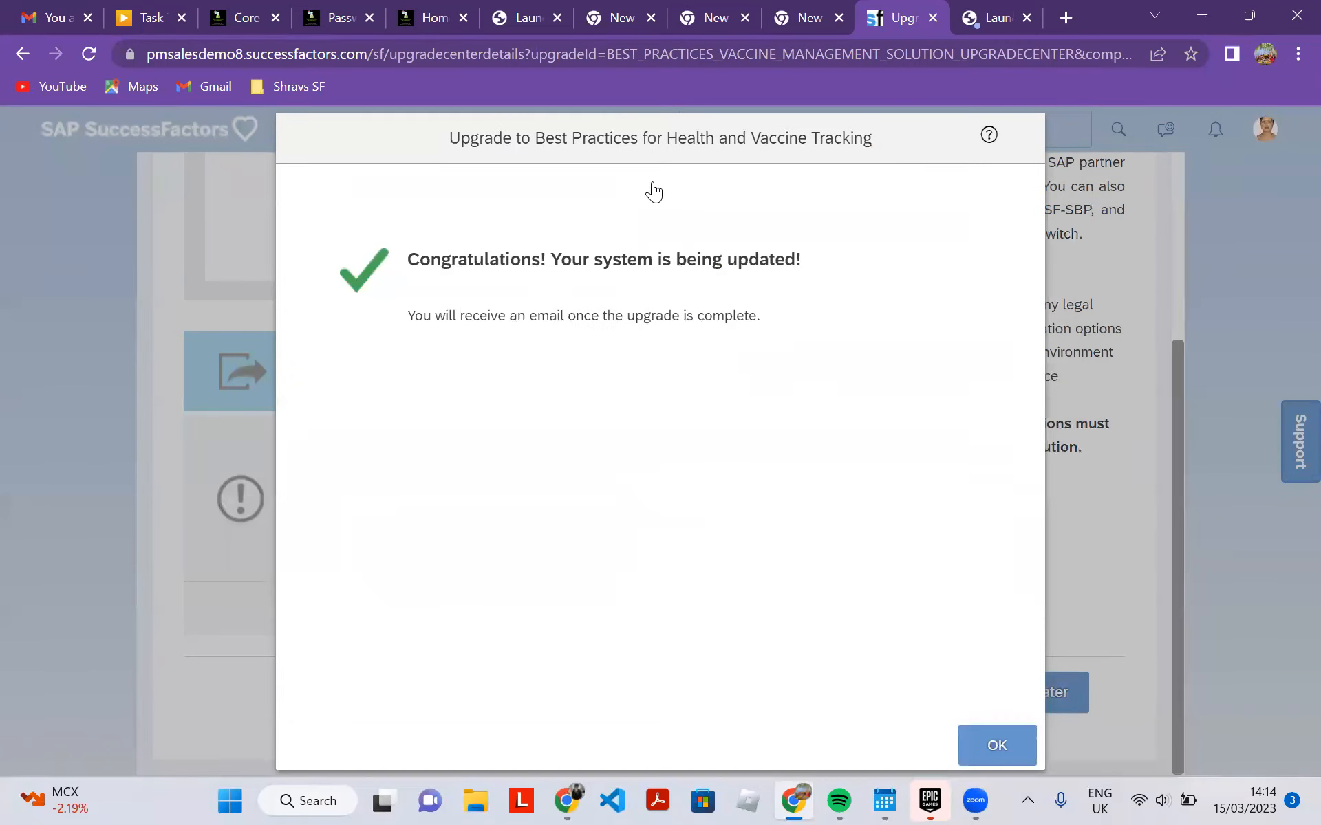
left_click(997, 746)
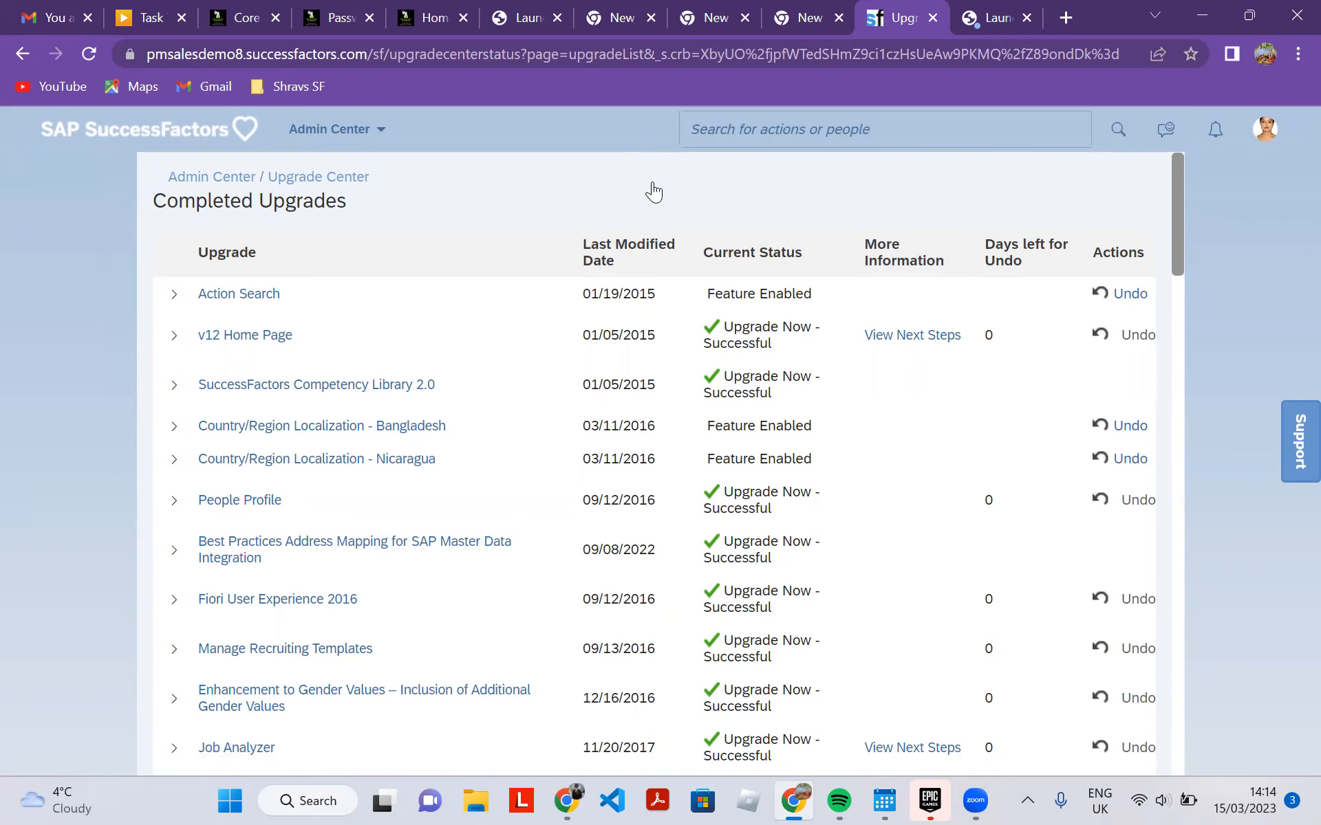
Review the Completed Upgrades list, checking the status of each upgrade including Best Practices for Health and Vaccine Tracking.
scroll(654, 192, "down", 7)
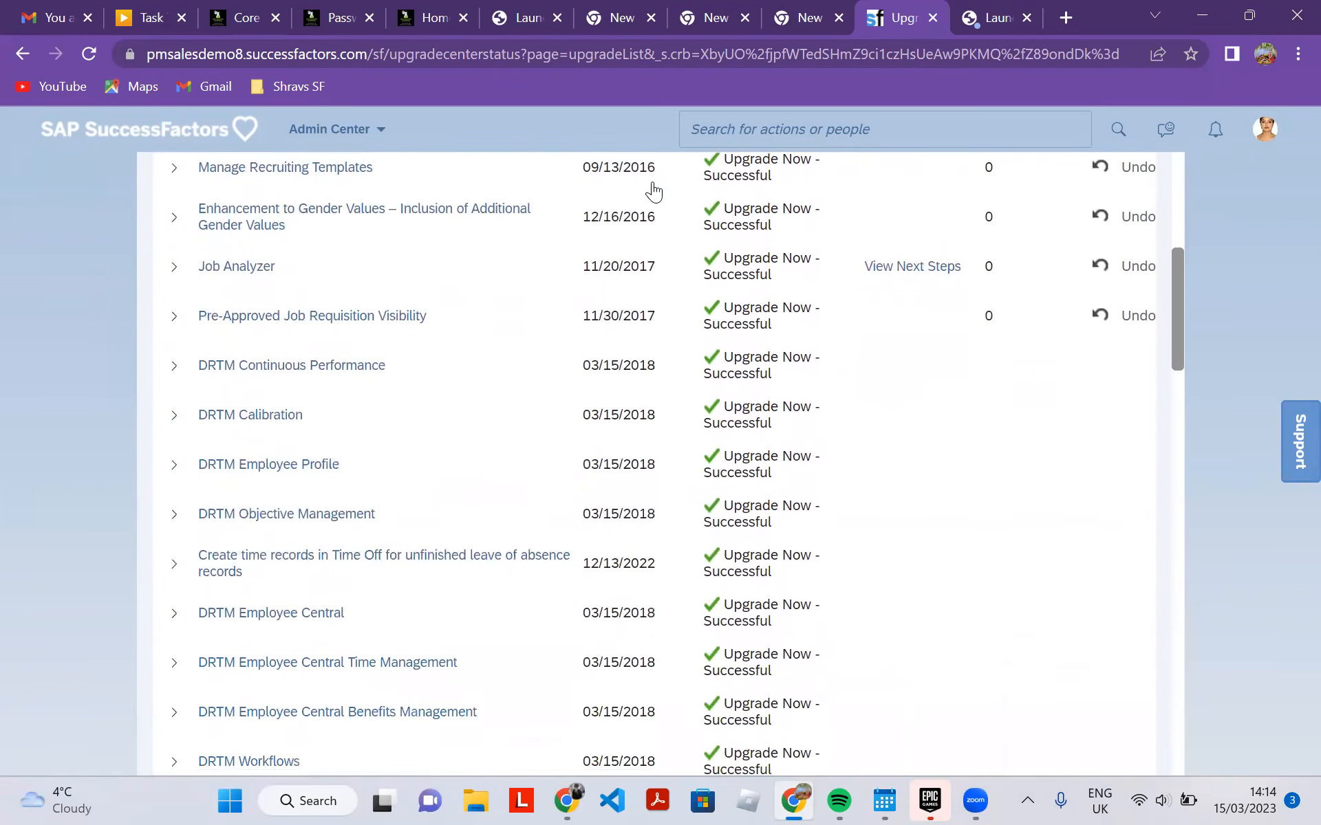
scroll(654, 192, "down", 13)
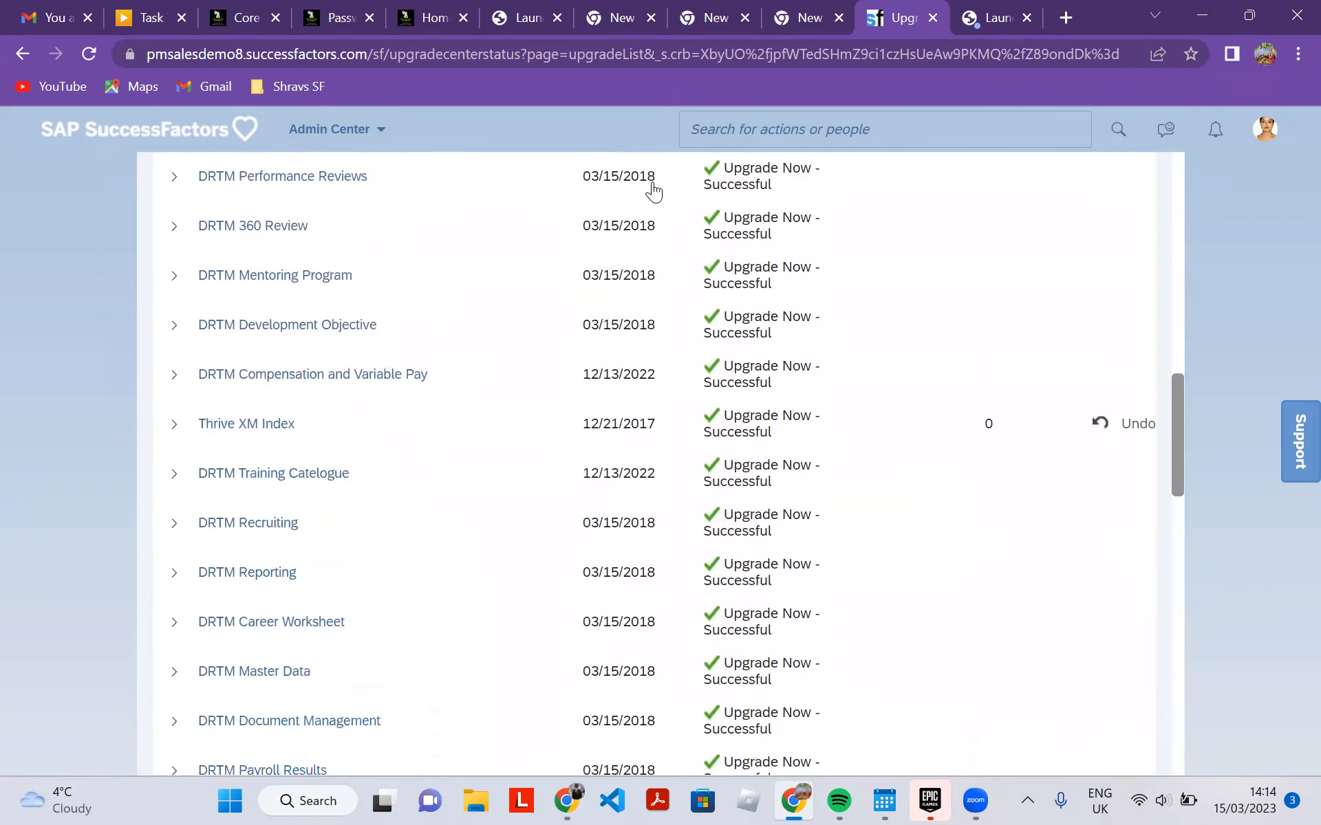
scroll(654, 192, "down", 17)
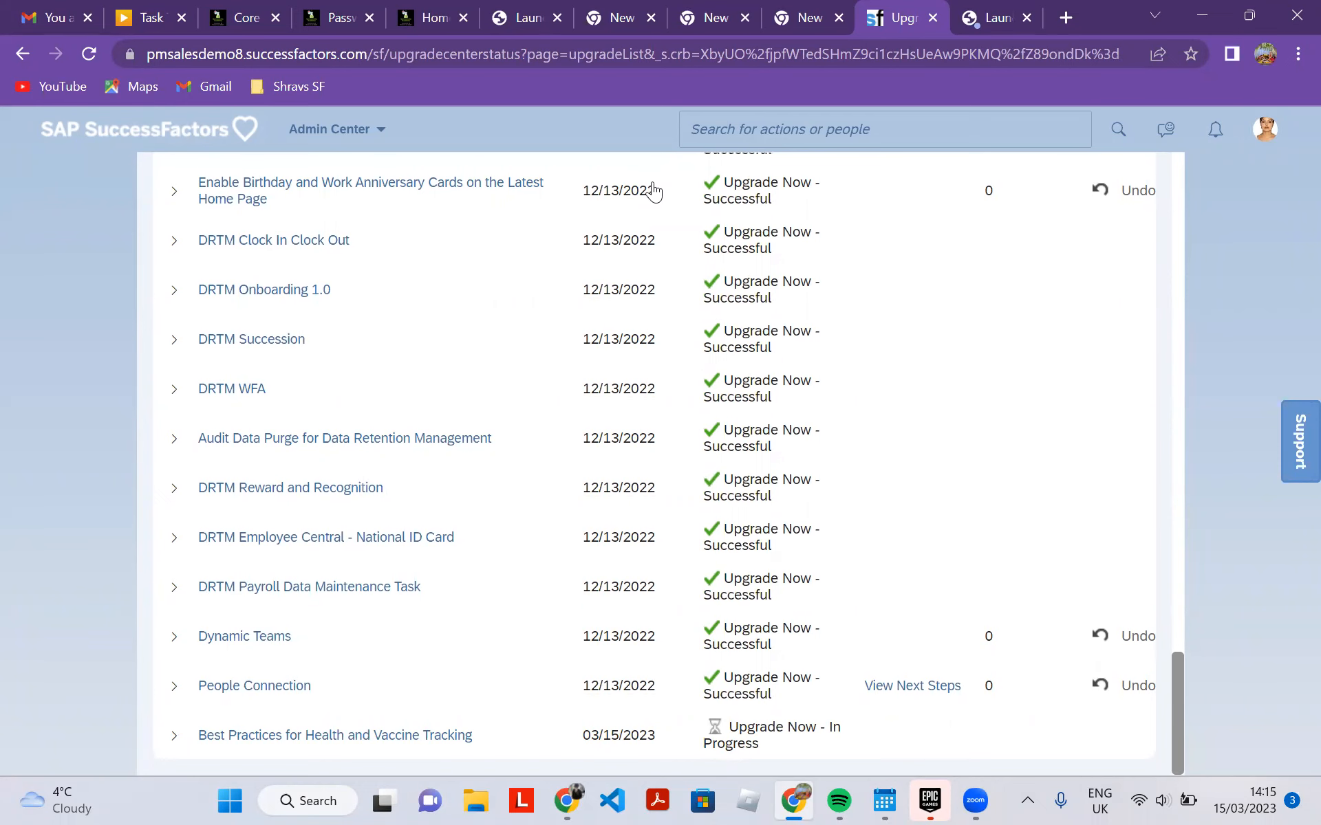
scroll(654, 191, "up", 4)
scroll(653, 191, "up", 1)
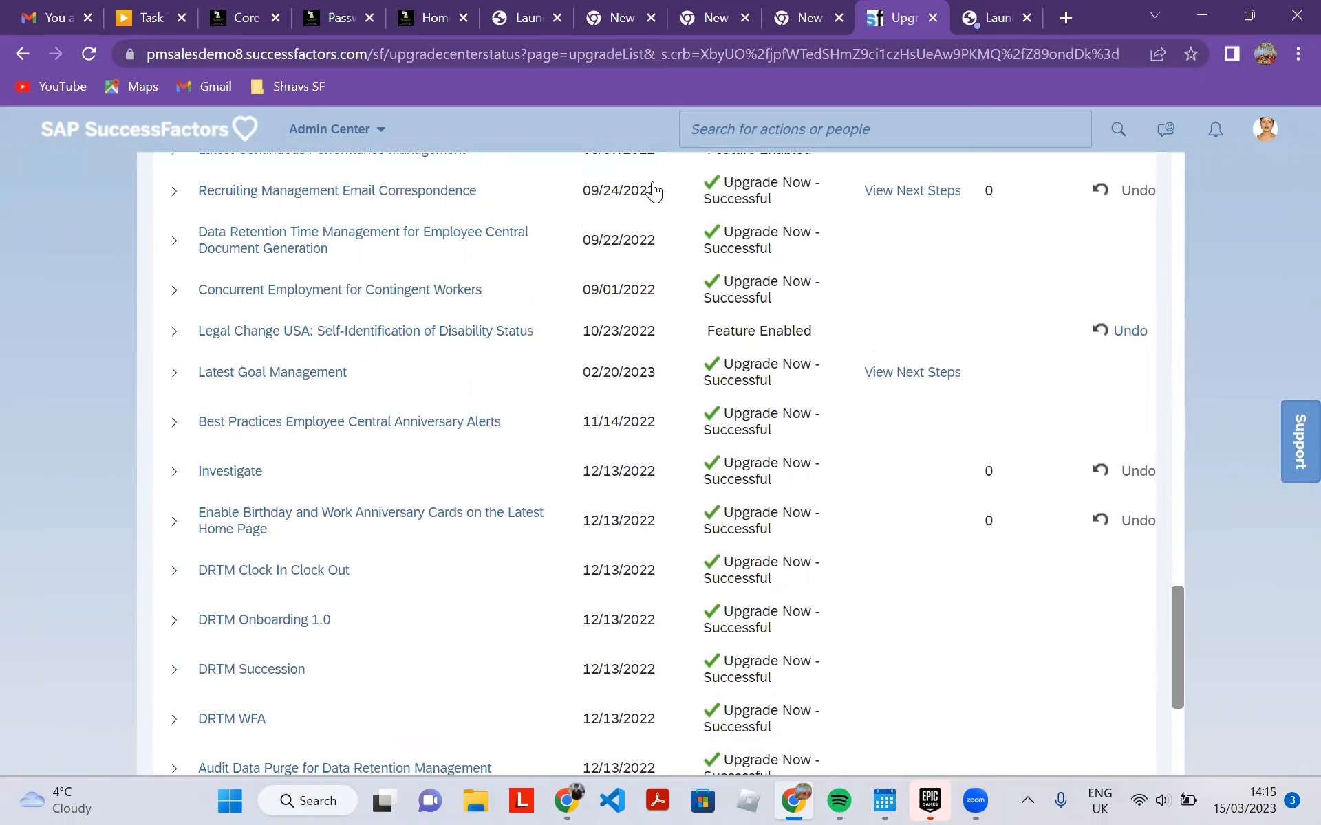
scroll(654, 190, "up", 5)
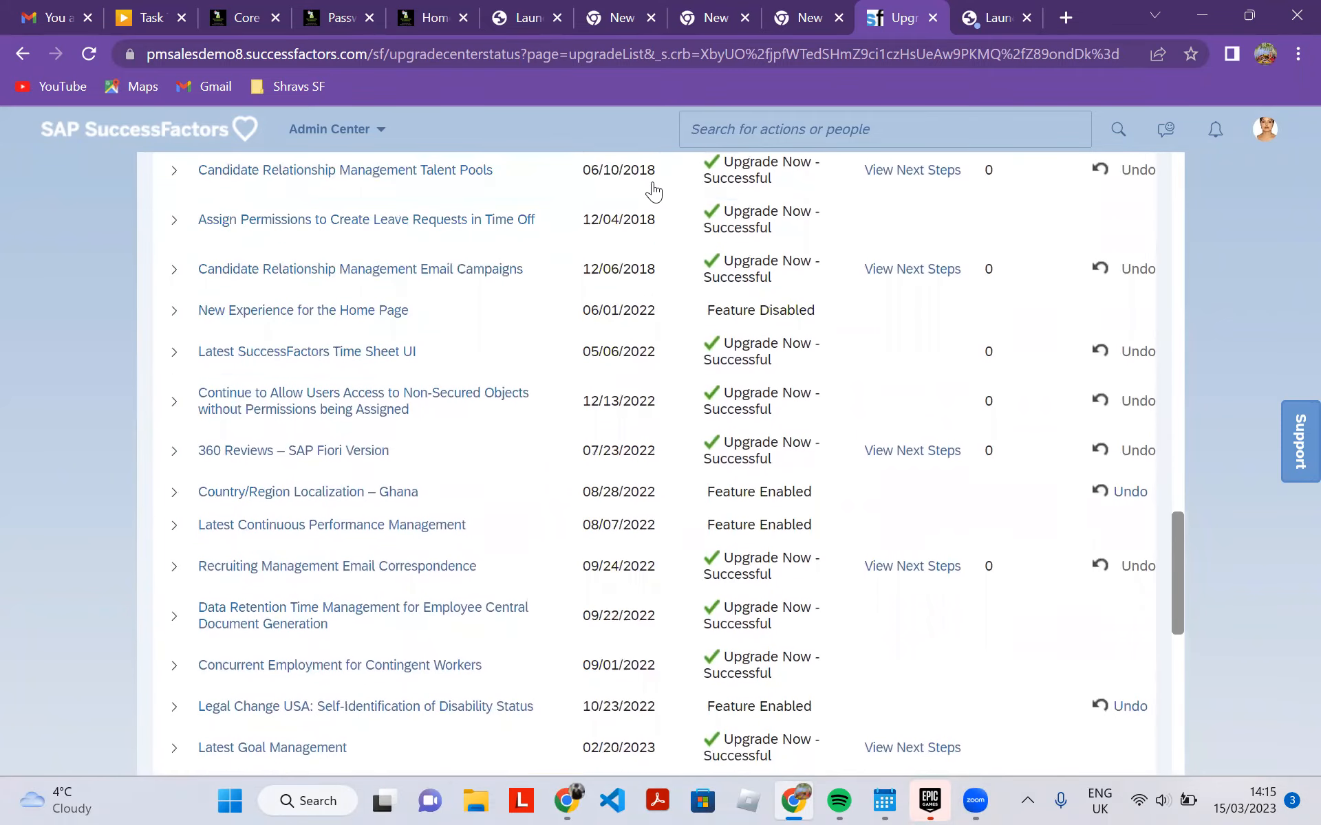
Review the oldest entries at the start of the completed upgrades list, with their statuses and undo options.
scroll(654, 191, "up", 15)
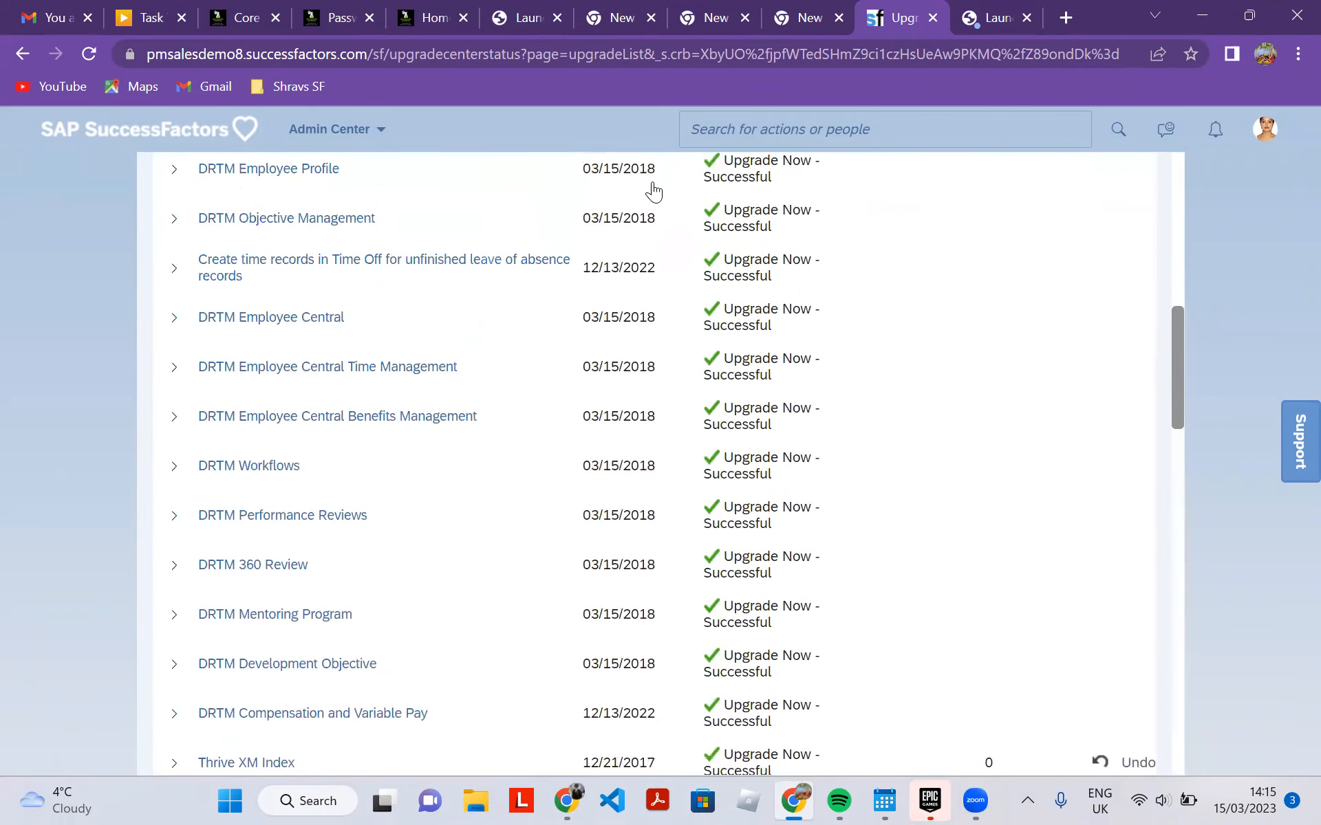
scroll(653, 190, "up", 4)
scroll(654, 190, "up", 5)
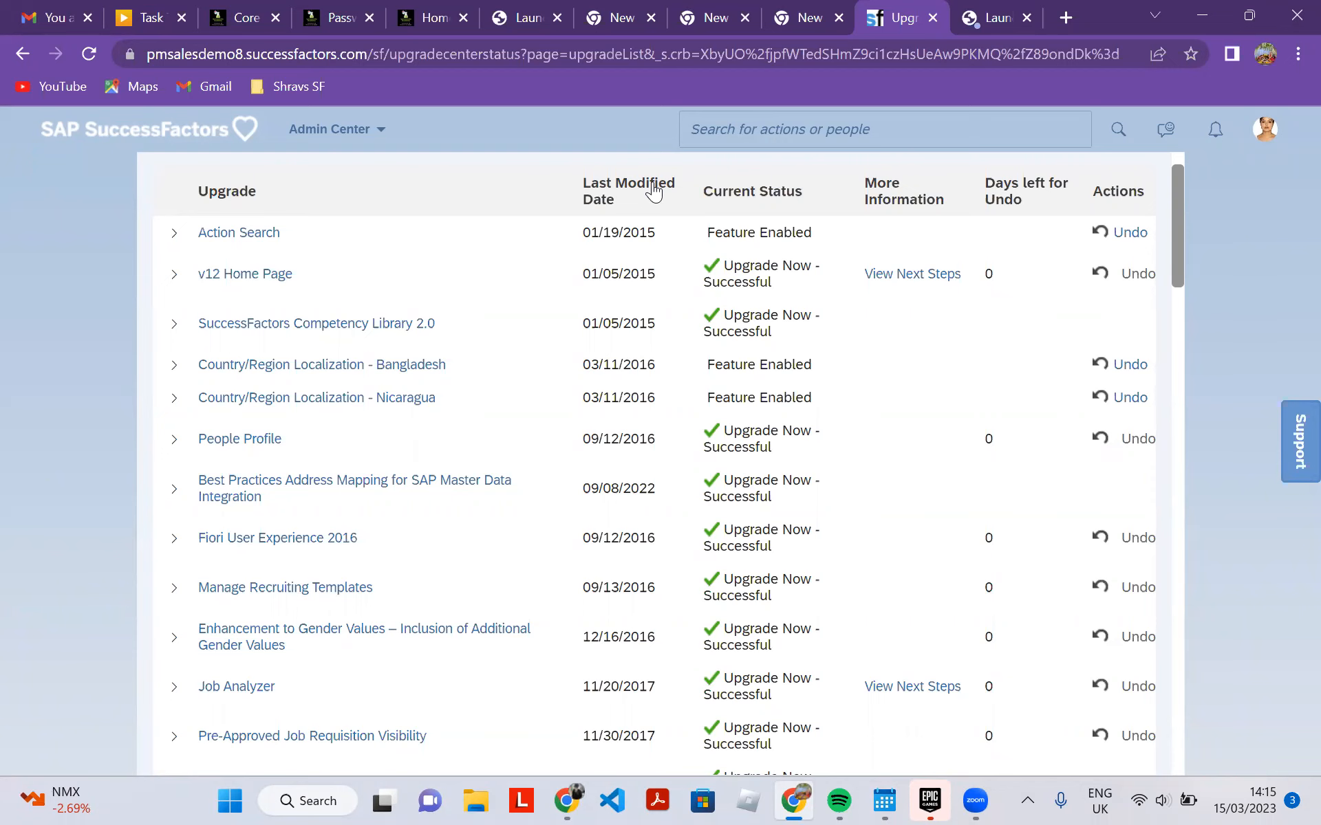
scroll(653, 191, "down", 1)
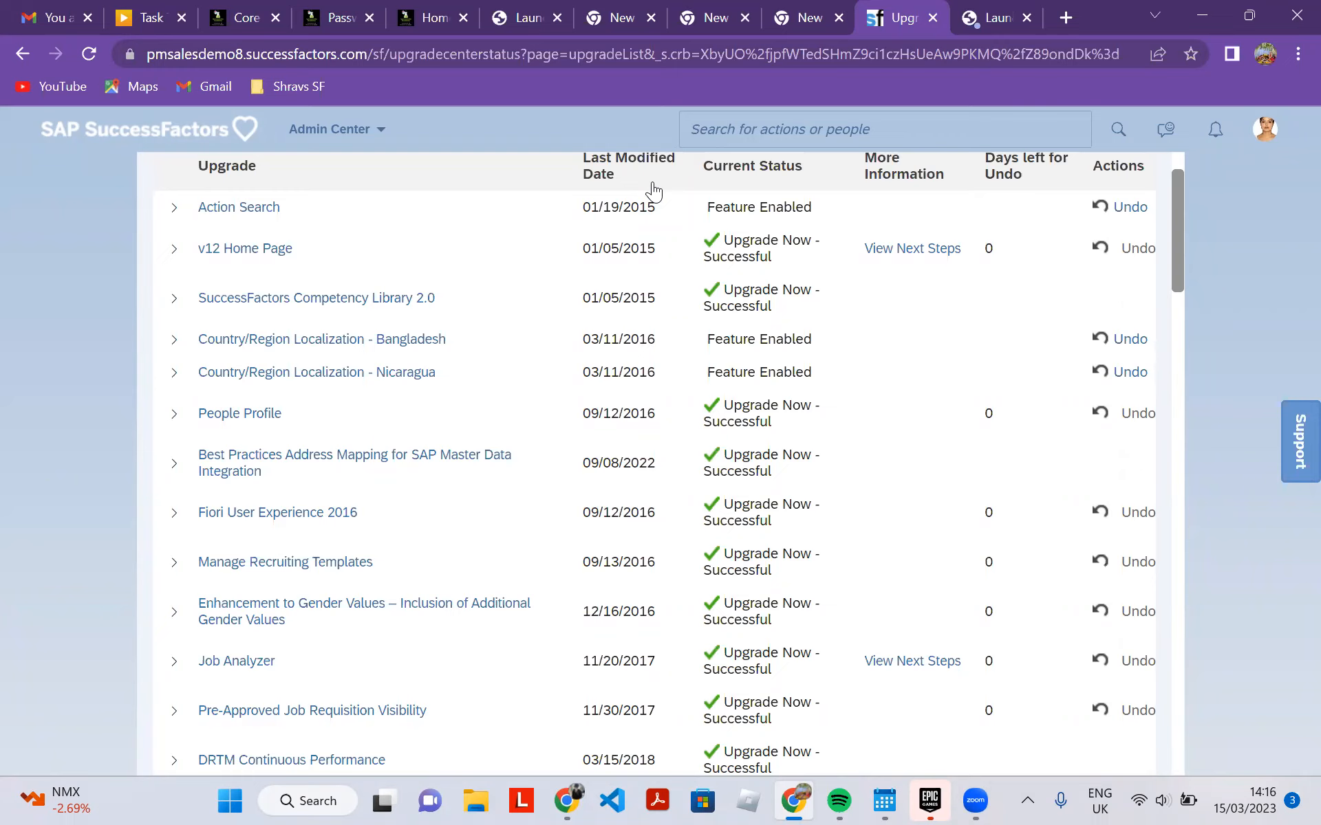
Return to the Upgrade Center and open the Release Center to view its release information and Universal Features.
key("alt+Left")
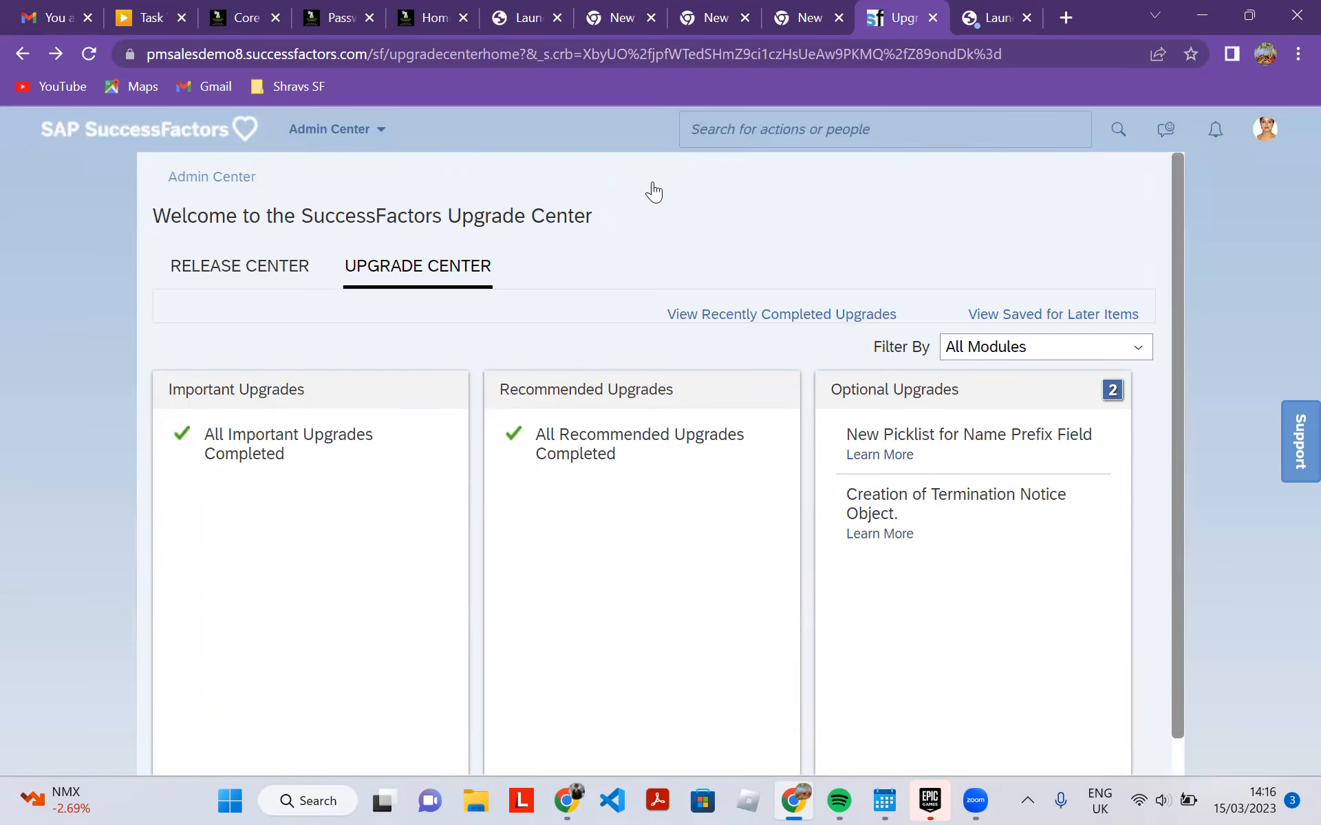
key("Return")
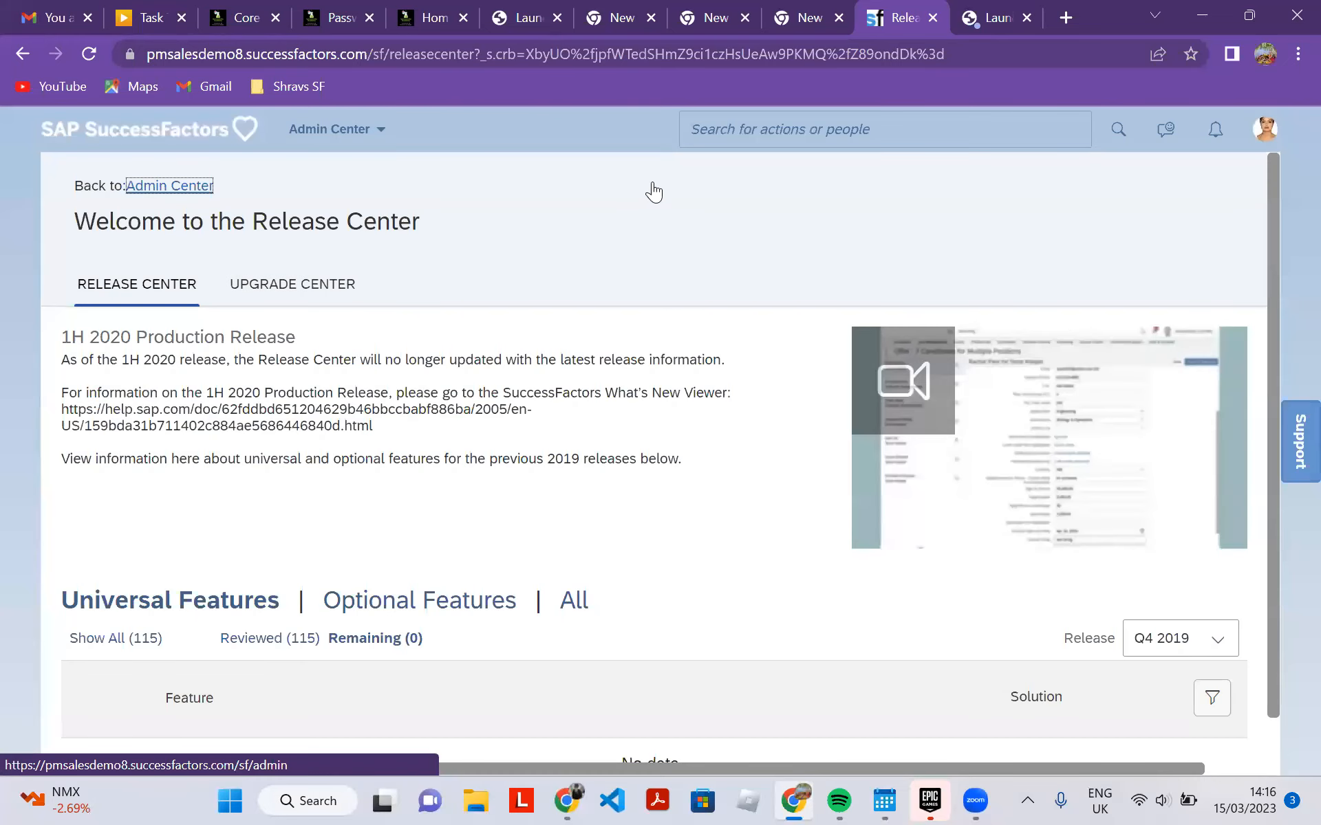
scroll(653, 192, "down", 1)
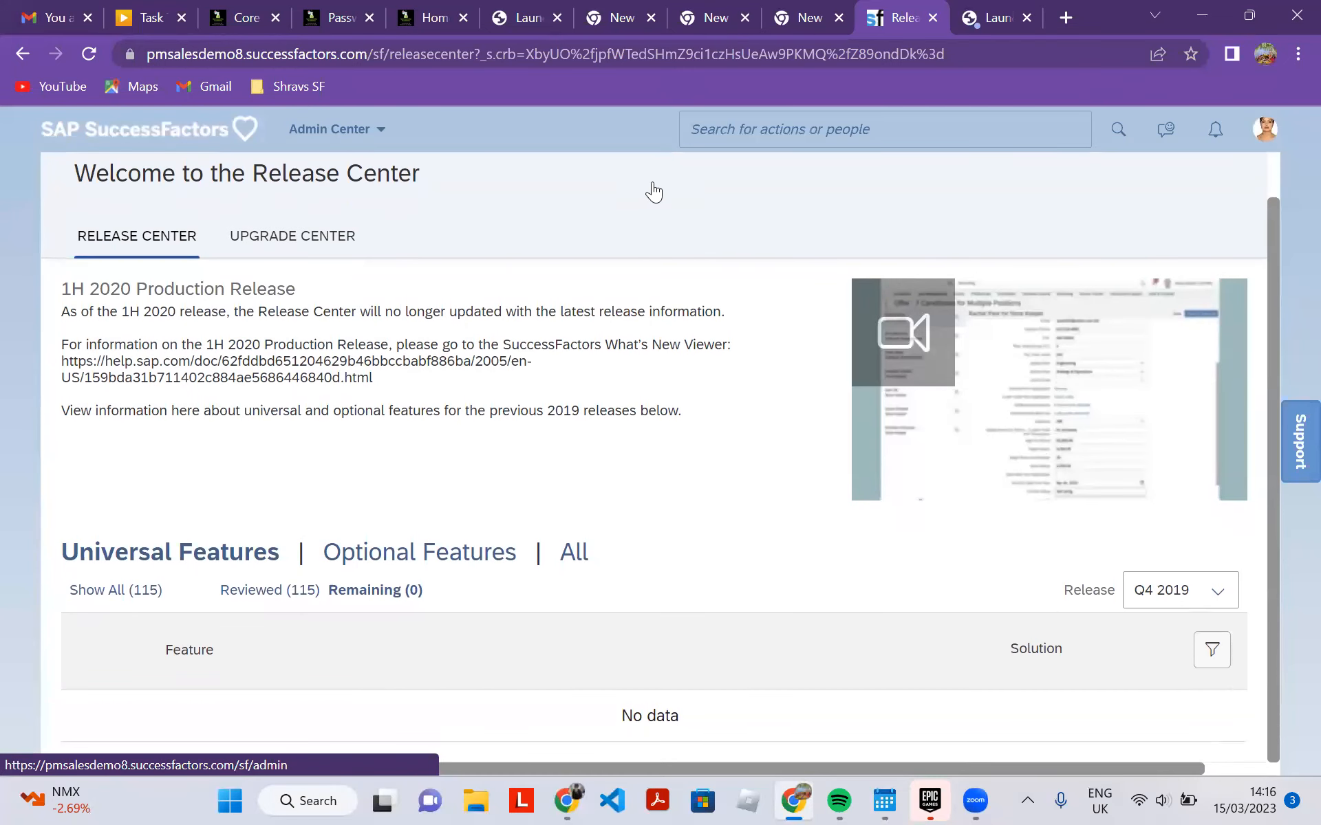
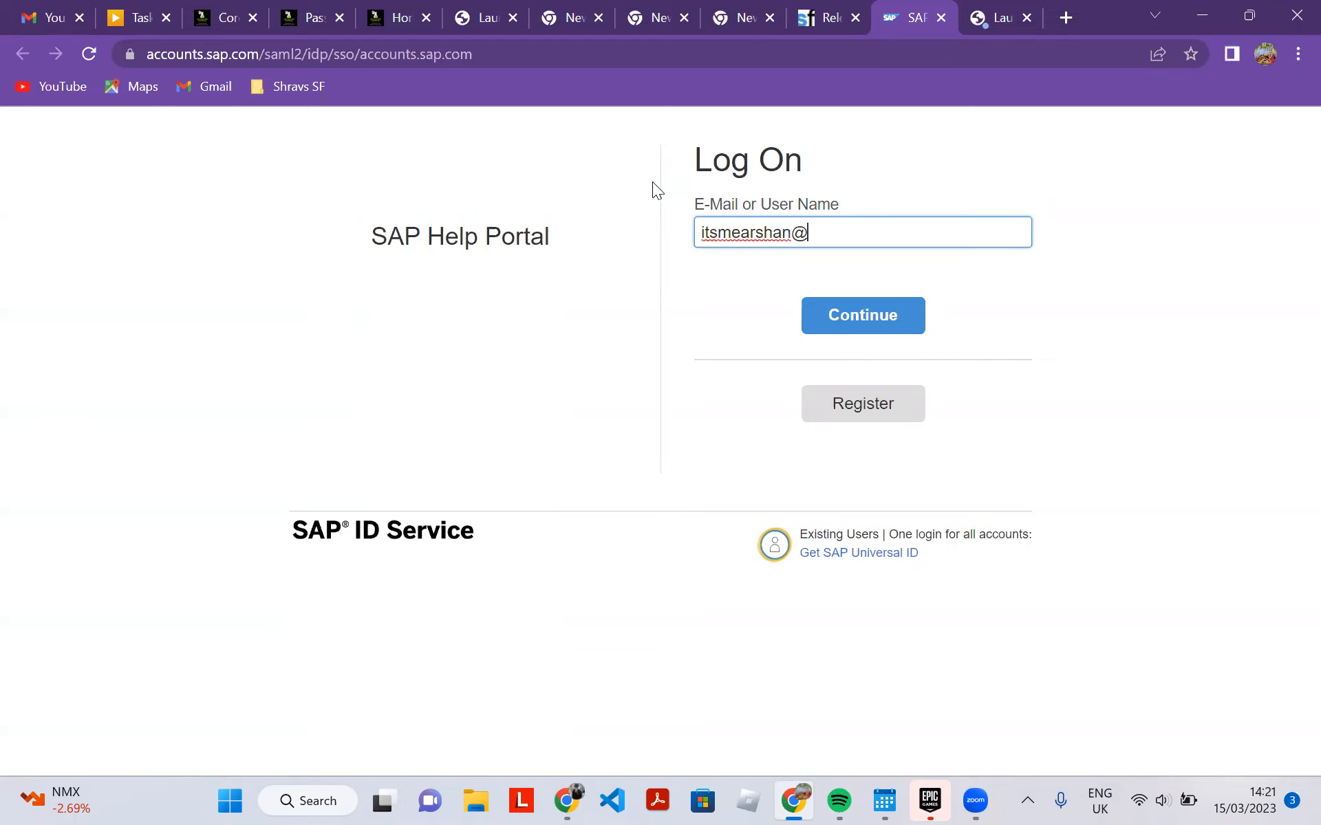
Try to log on to the SAP Help Portal with the user's e-mail address and account password.
type("l.com")
key("Return")
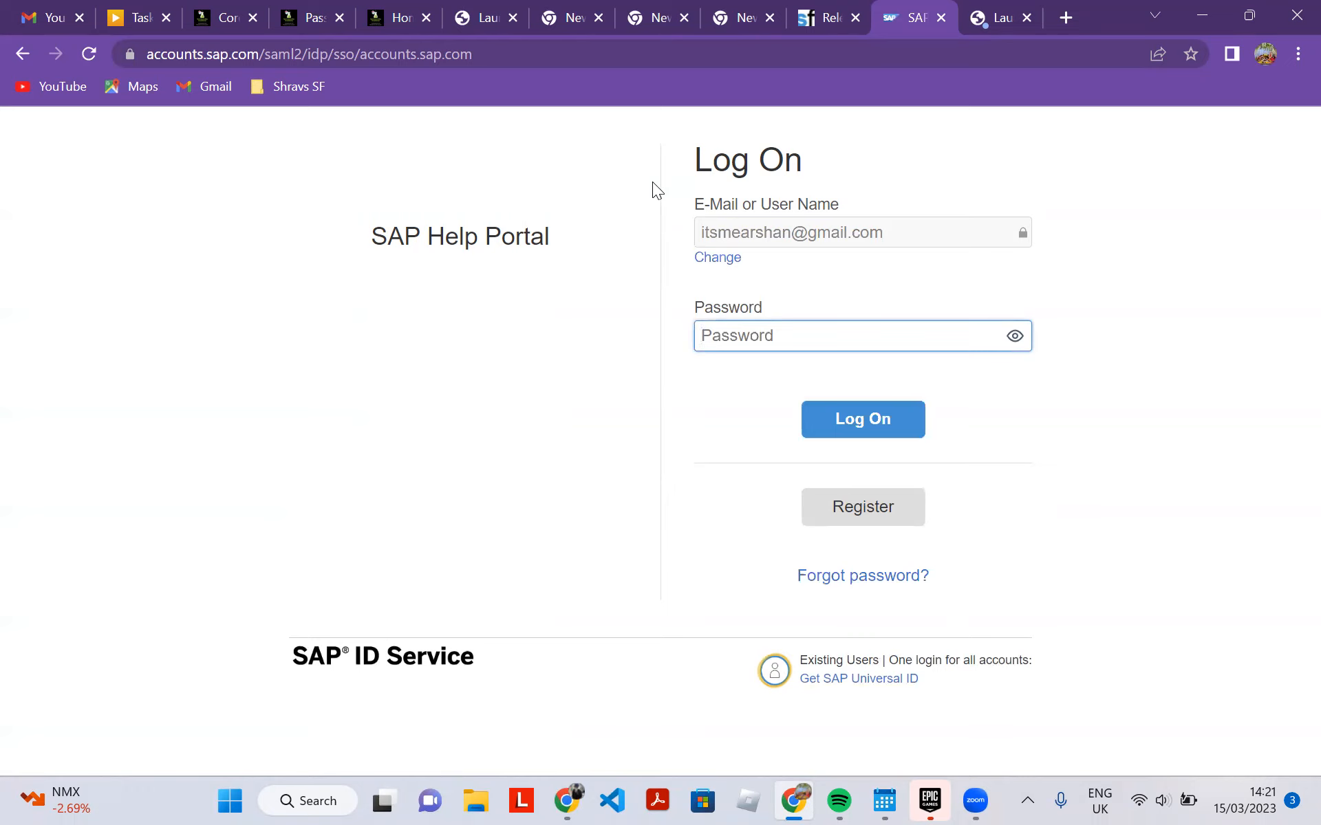
type("***********")
key("Return")
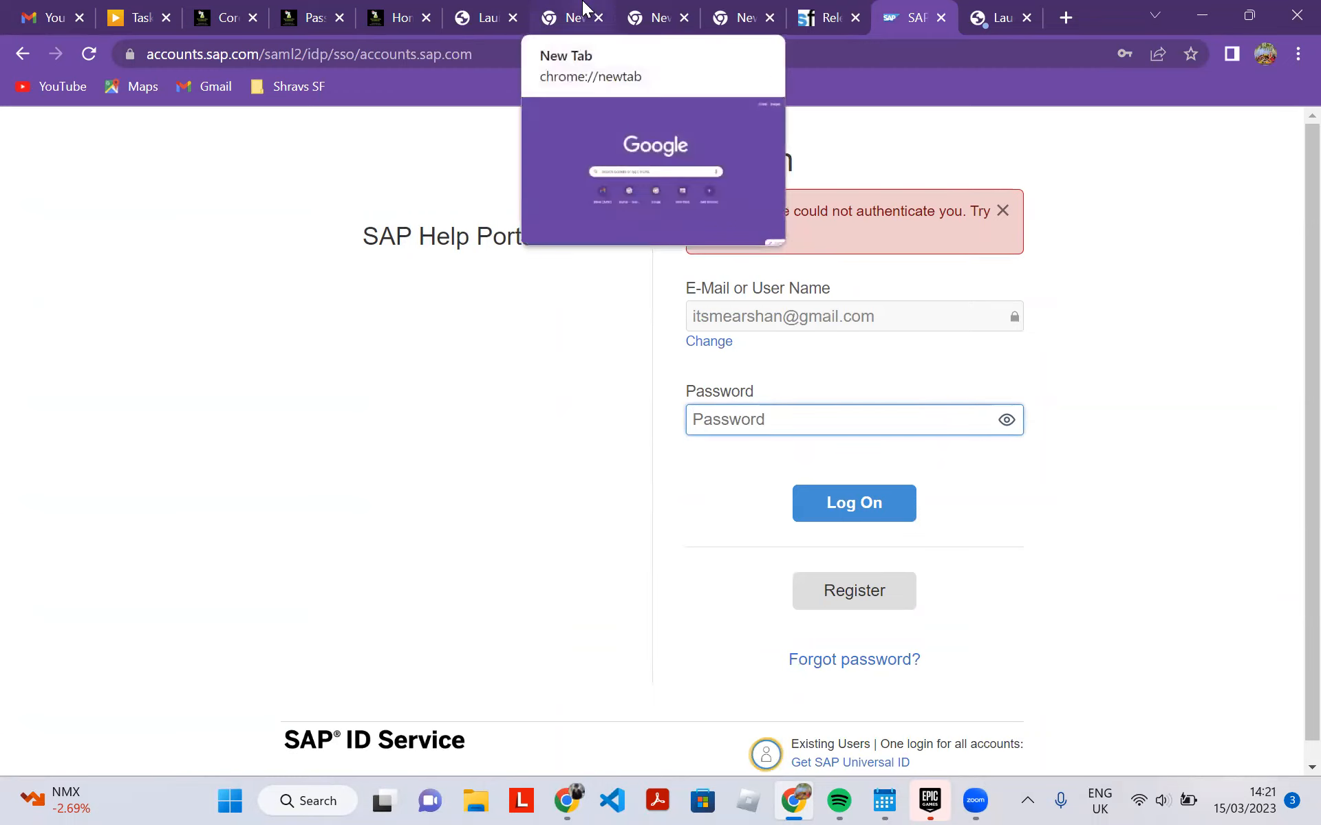
left_click(583, 313)
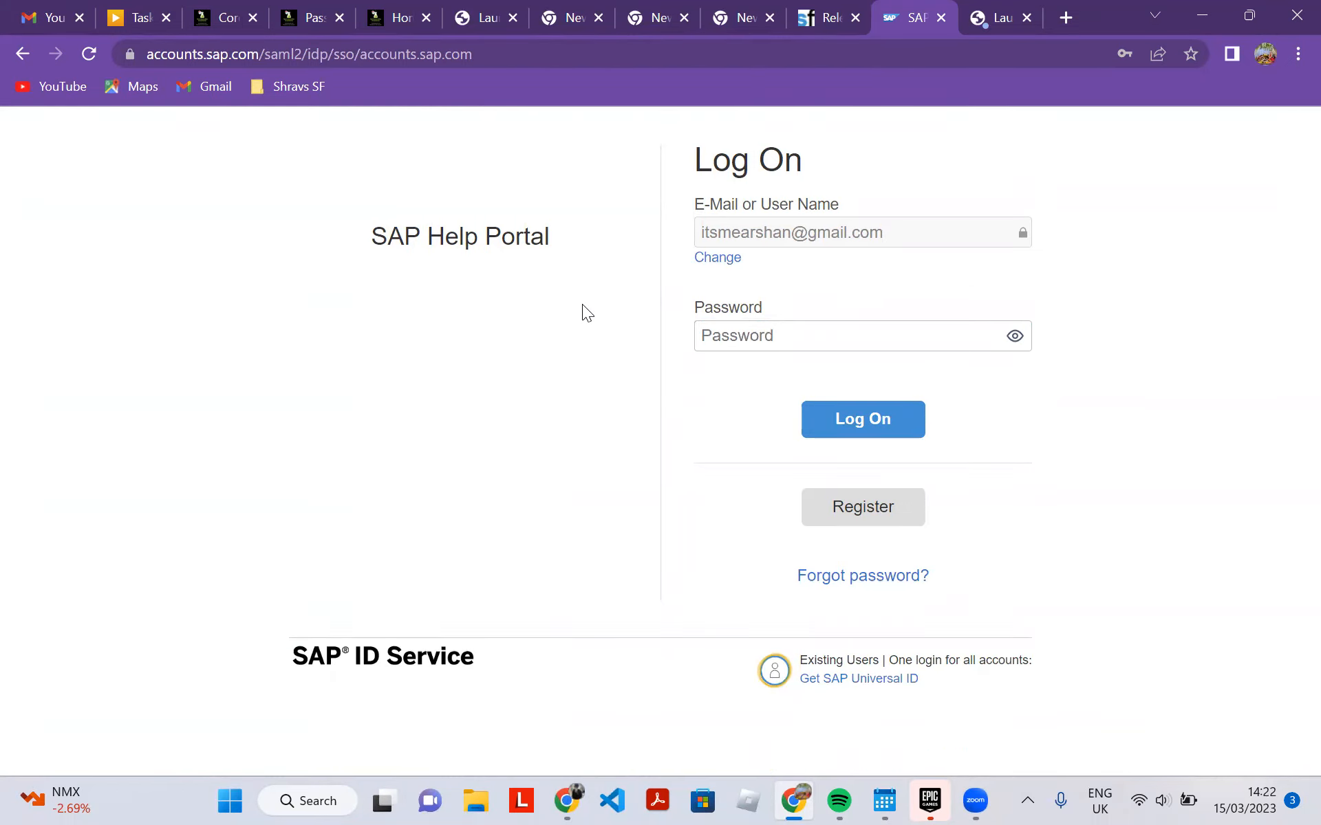
key("alt+Left")
key("alt+Left")
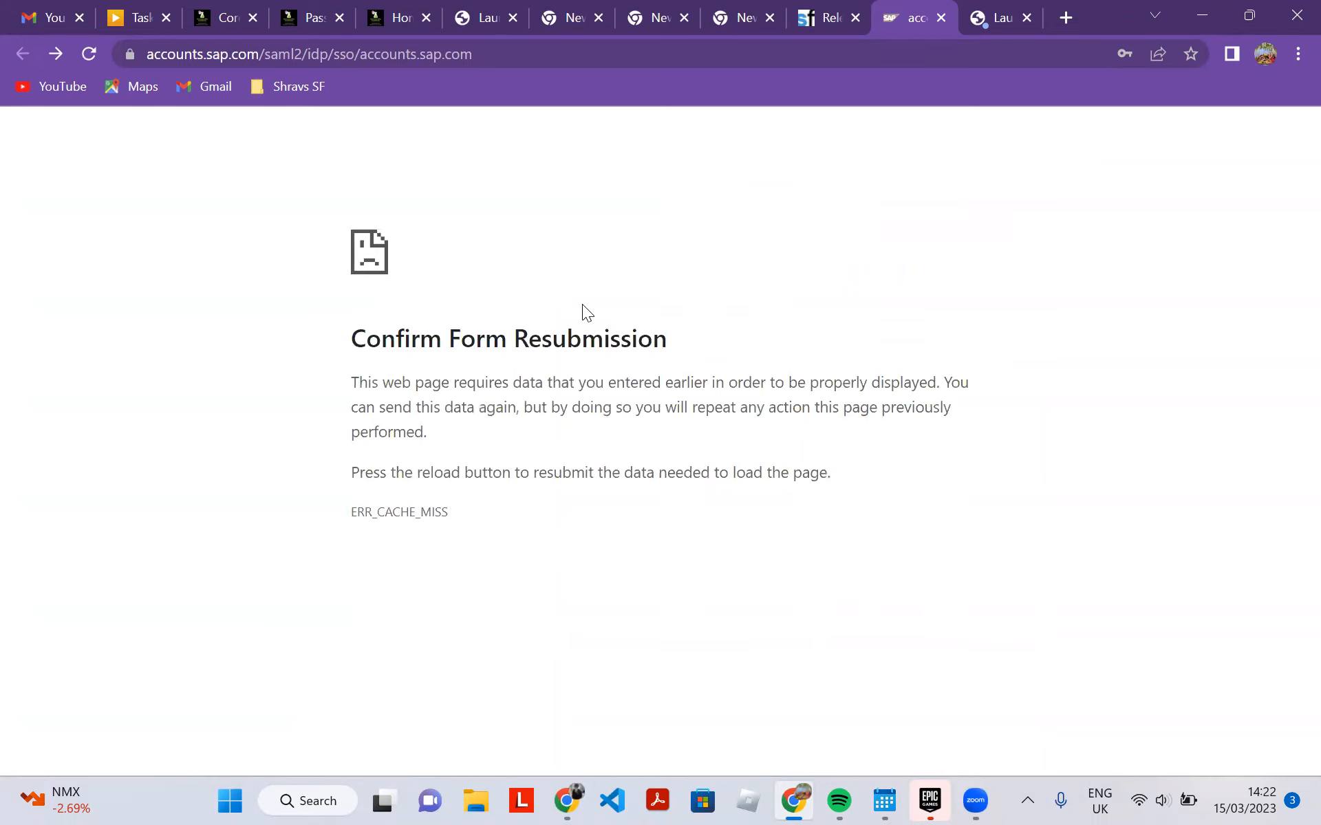
Go back to SAP SuccessFactors, search its actions for "manage home page" and open Manage Home Page.
key("ctrl+shift+Tab")
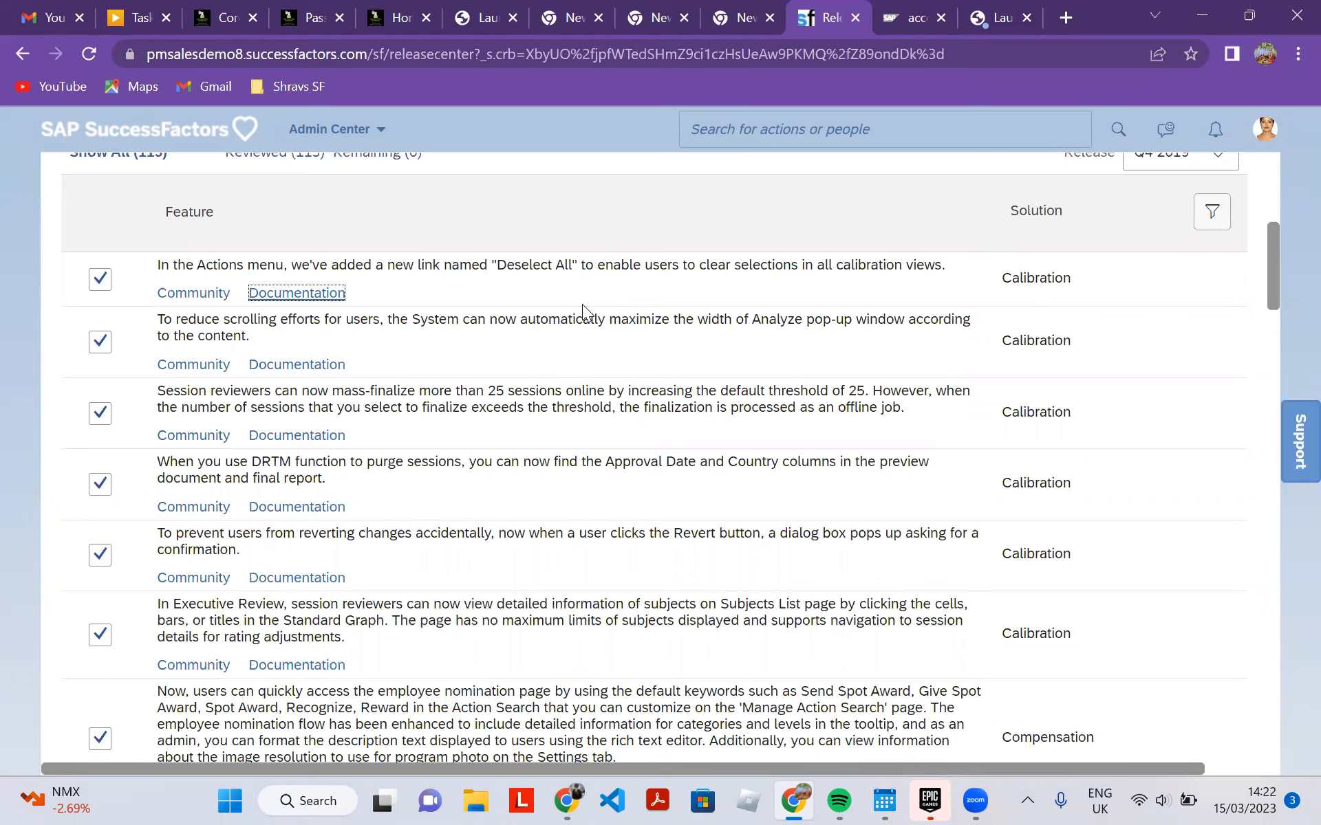
scroll(583, 311, "up", 3)
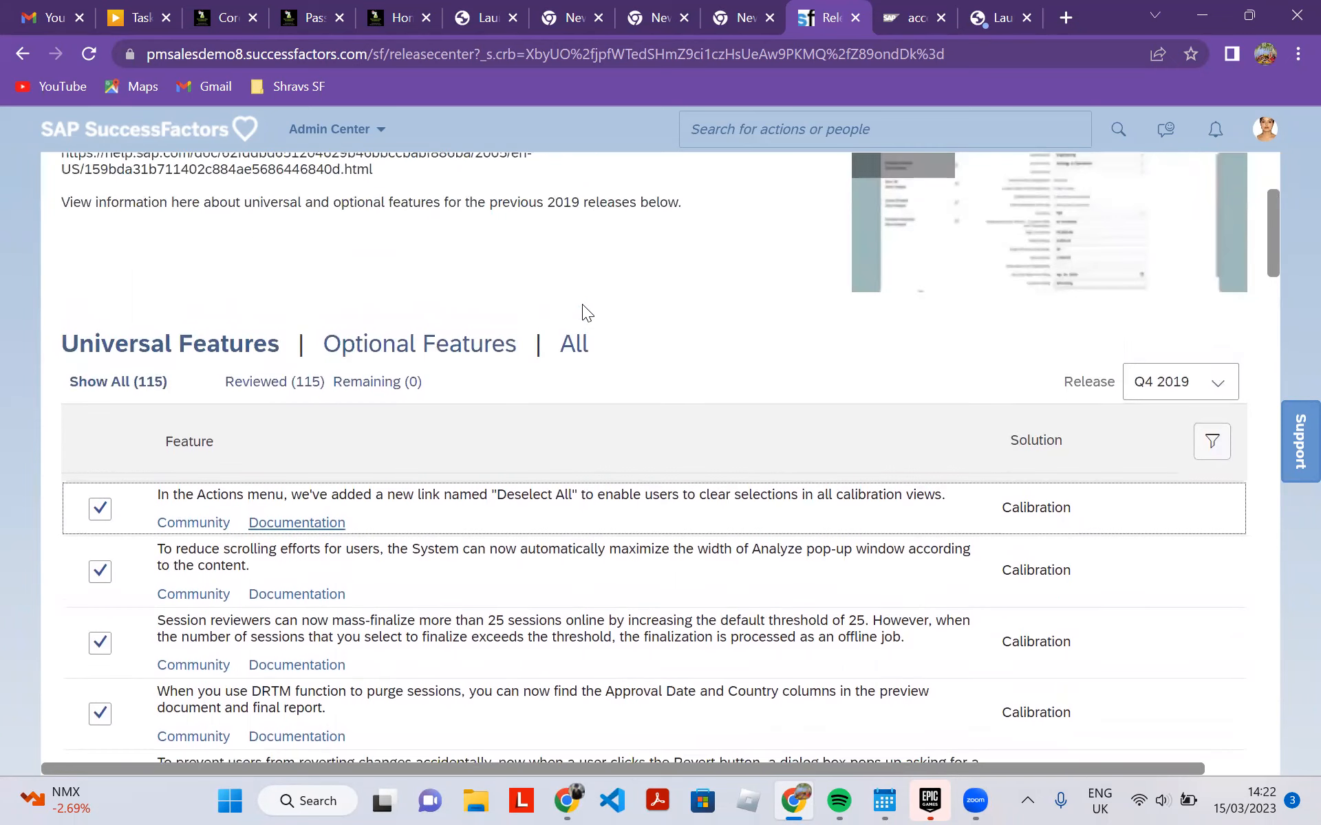
key("alt+Left")
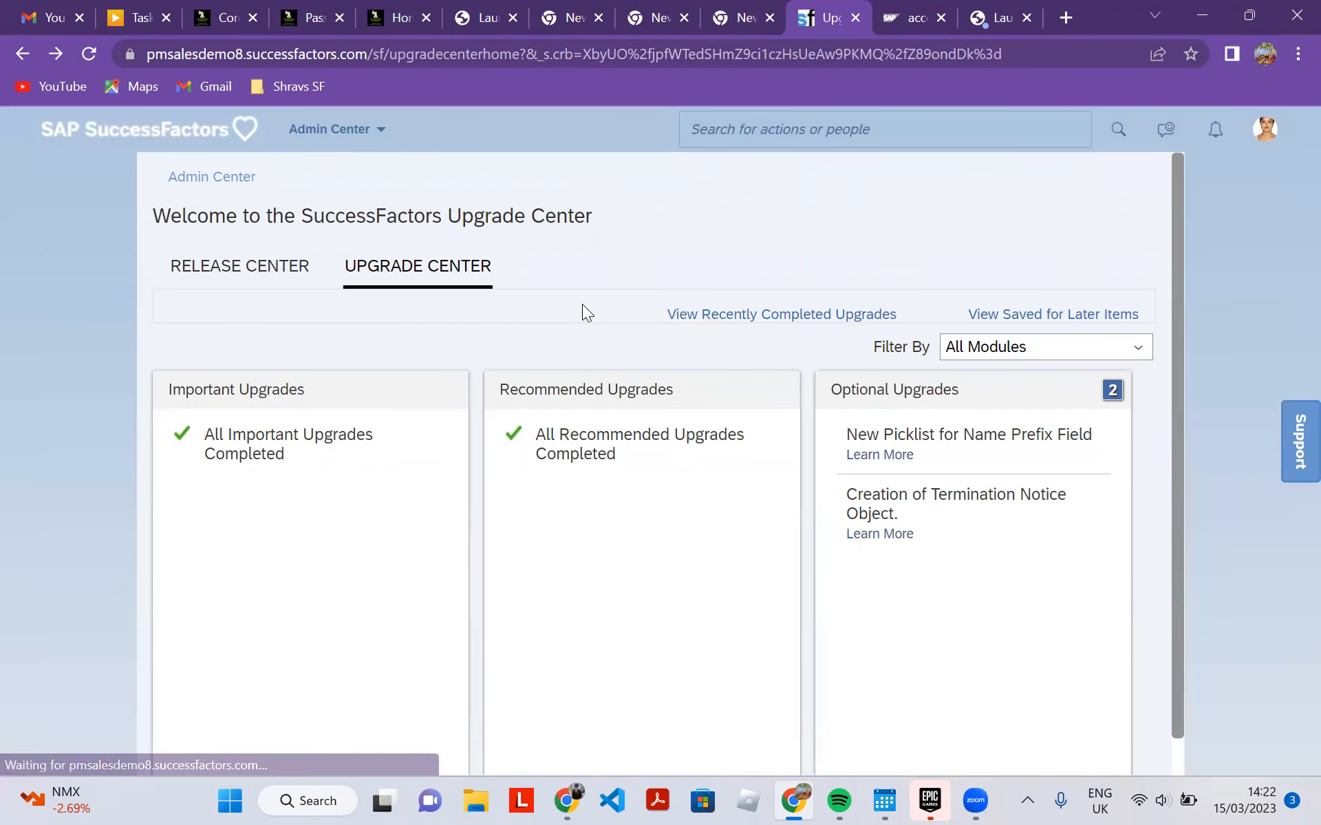
key("alt+Left")
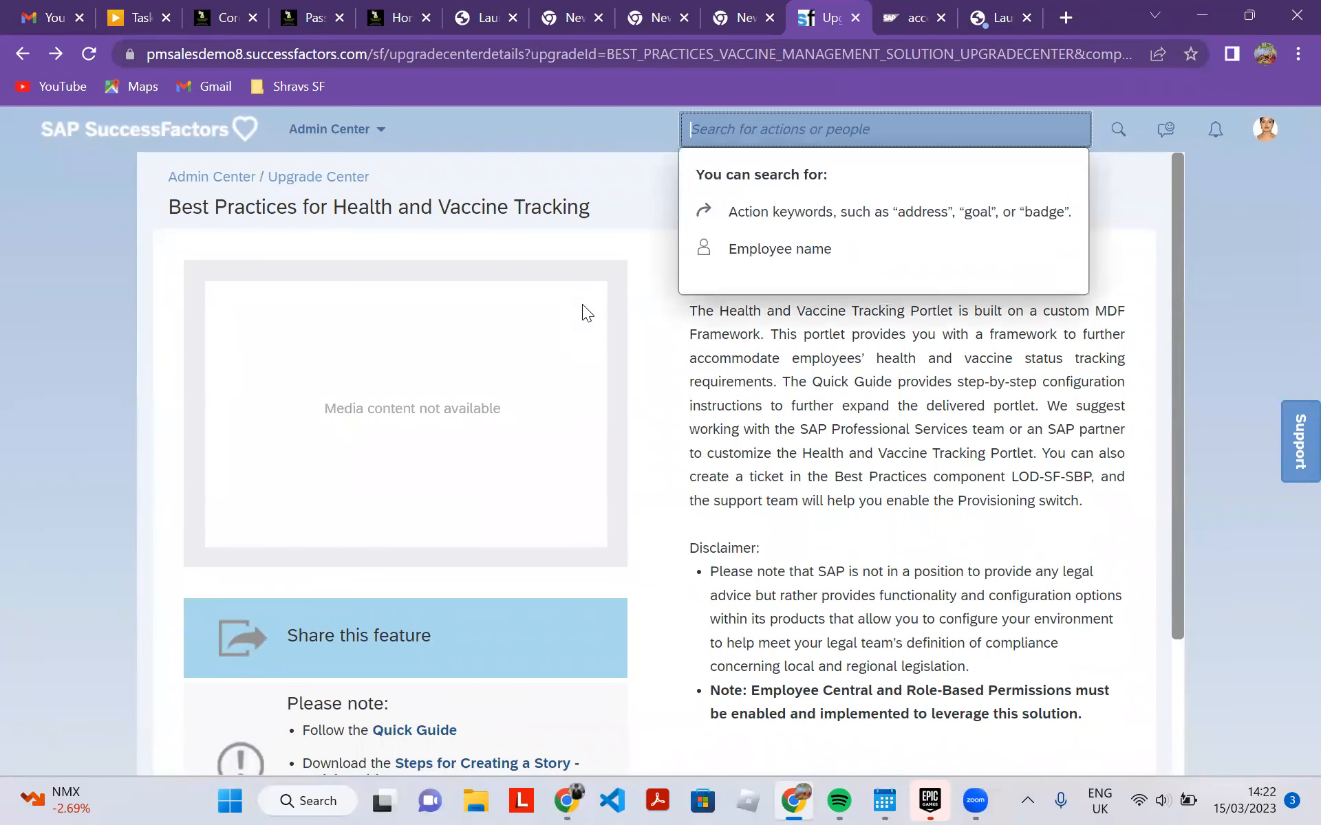
type("m")
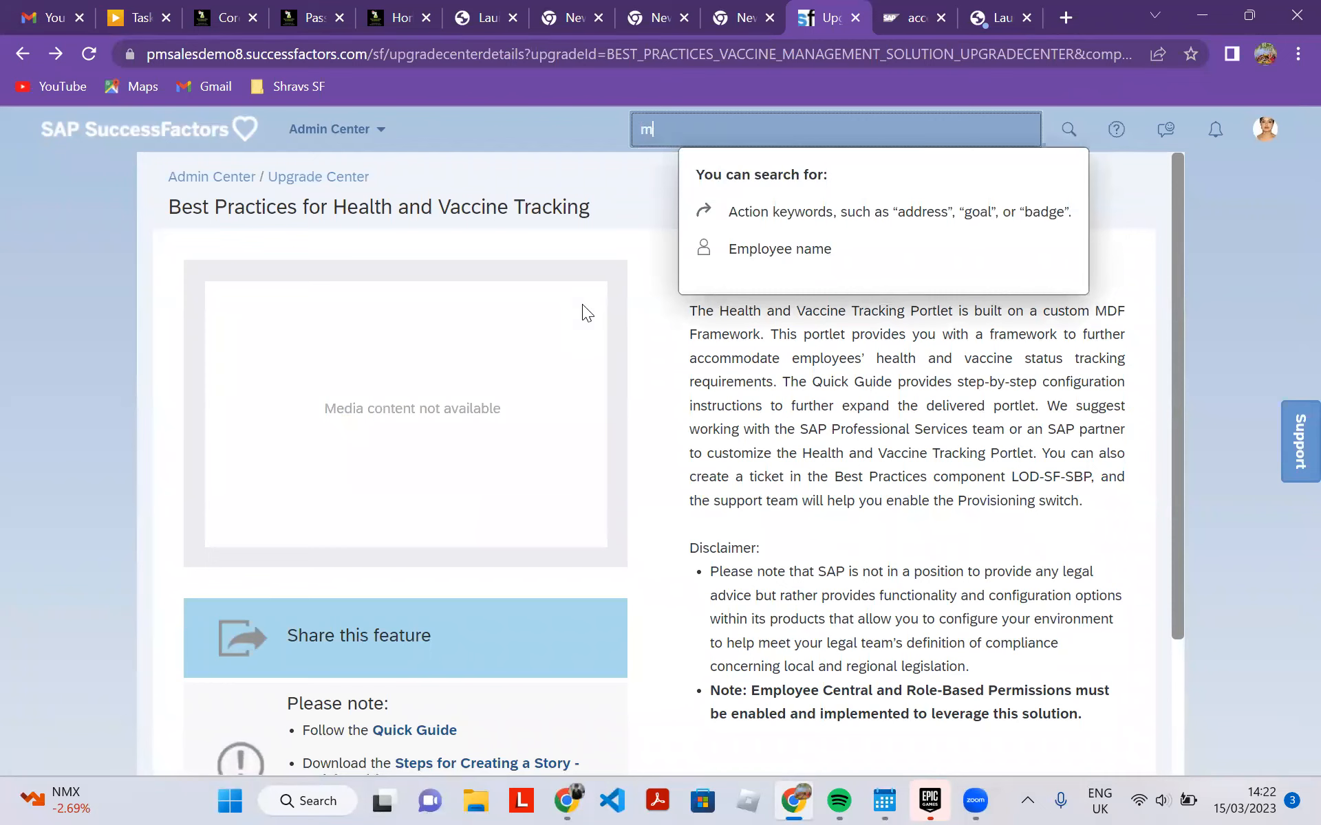
type("anage home")
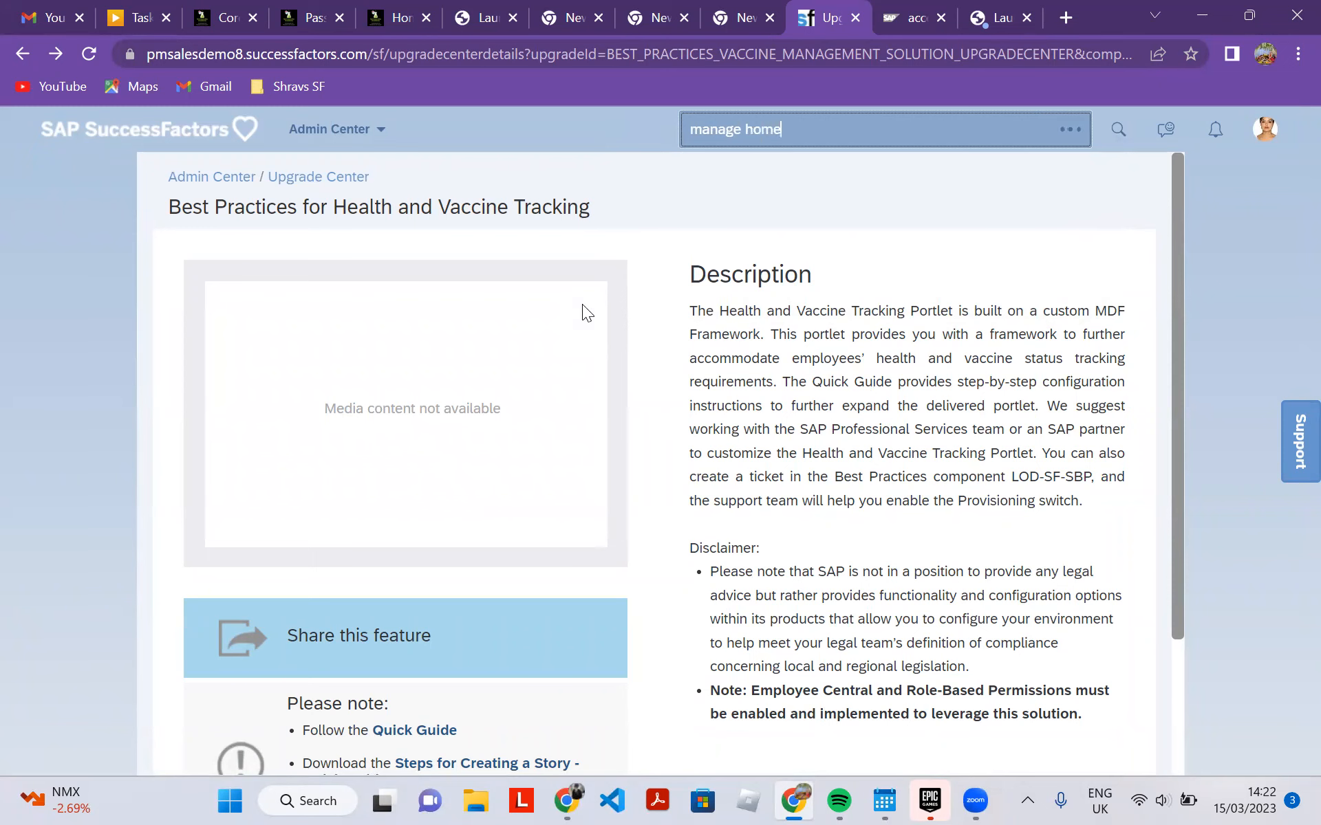
type("page")
key("Return")
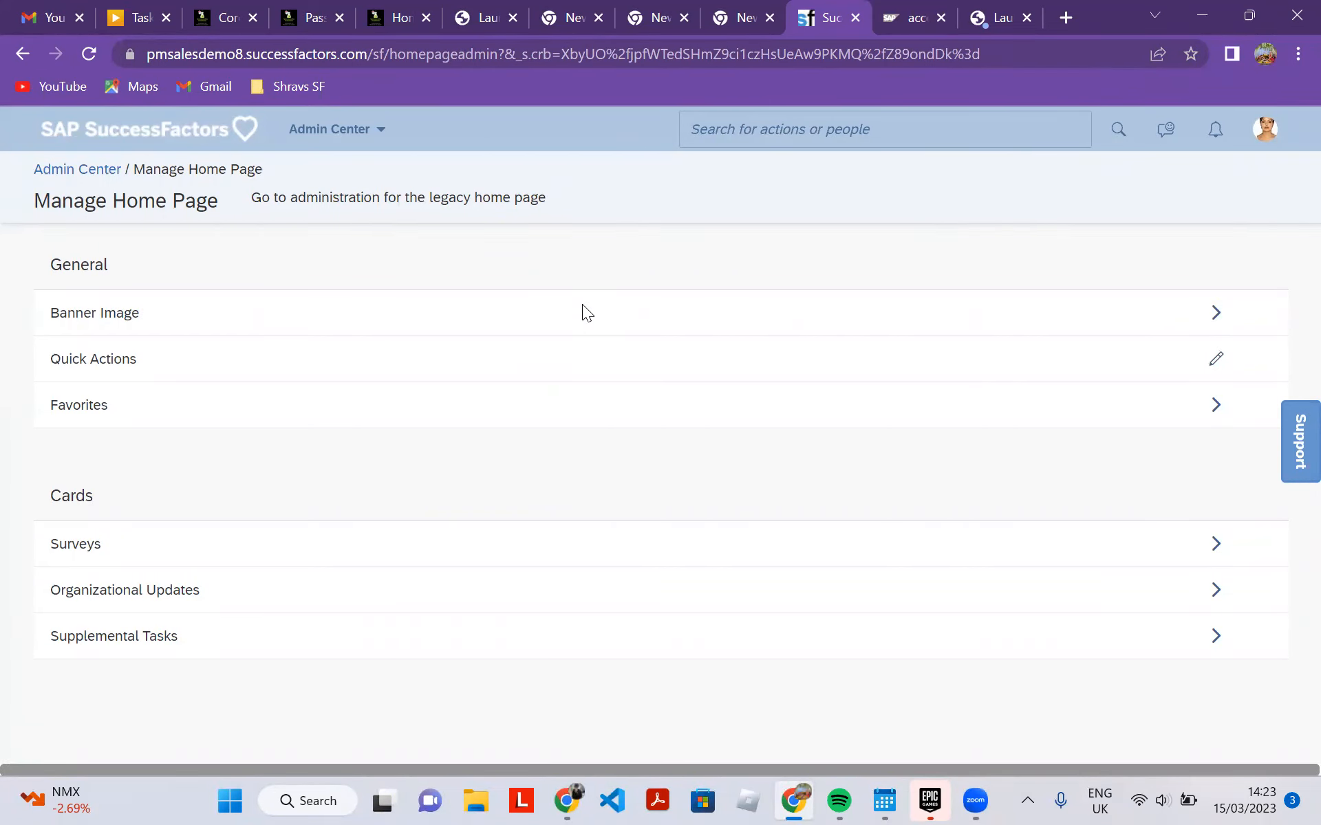
Open the home page's Quick Actions settings, review the selected actions through Mobile Activation, and save them.
key("Return")
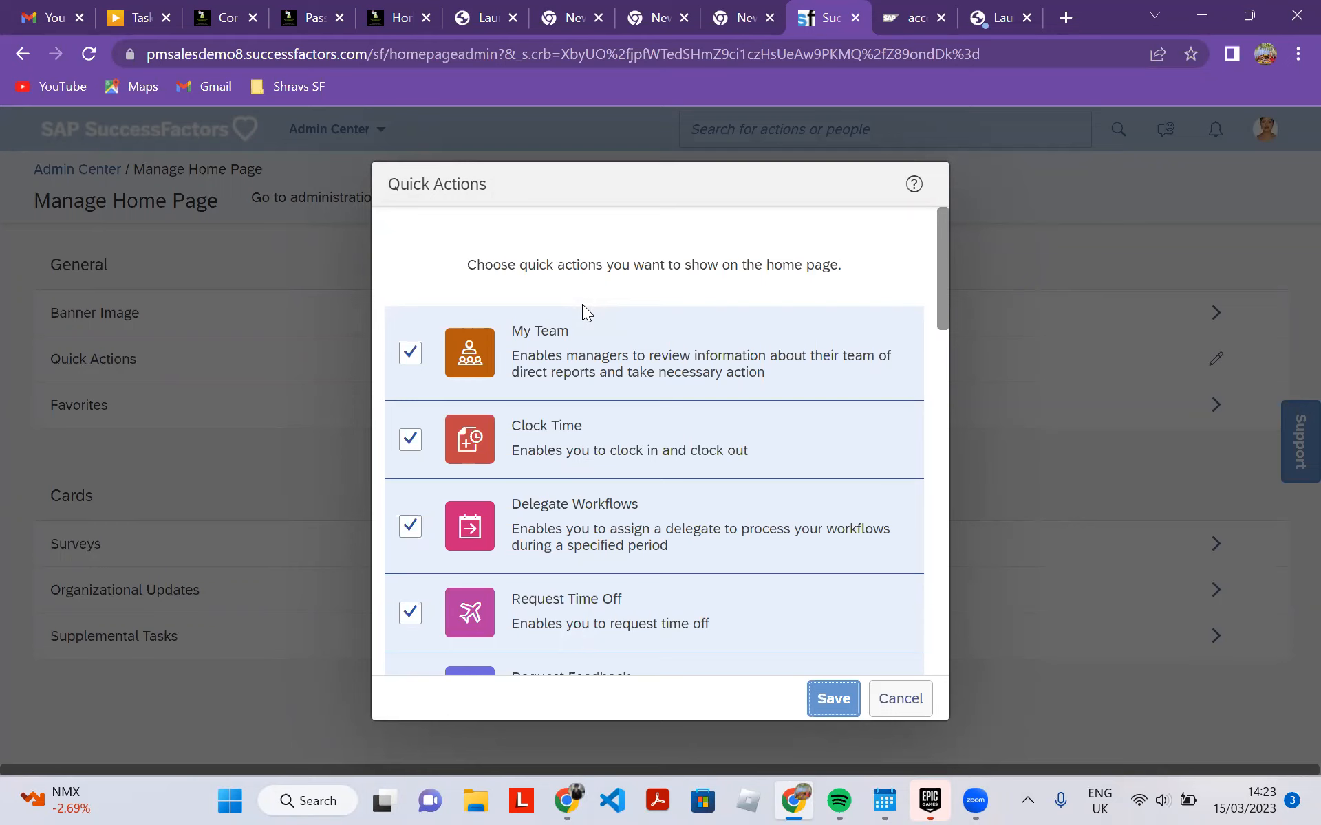
scroll(584, 311, "down", 5)
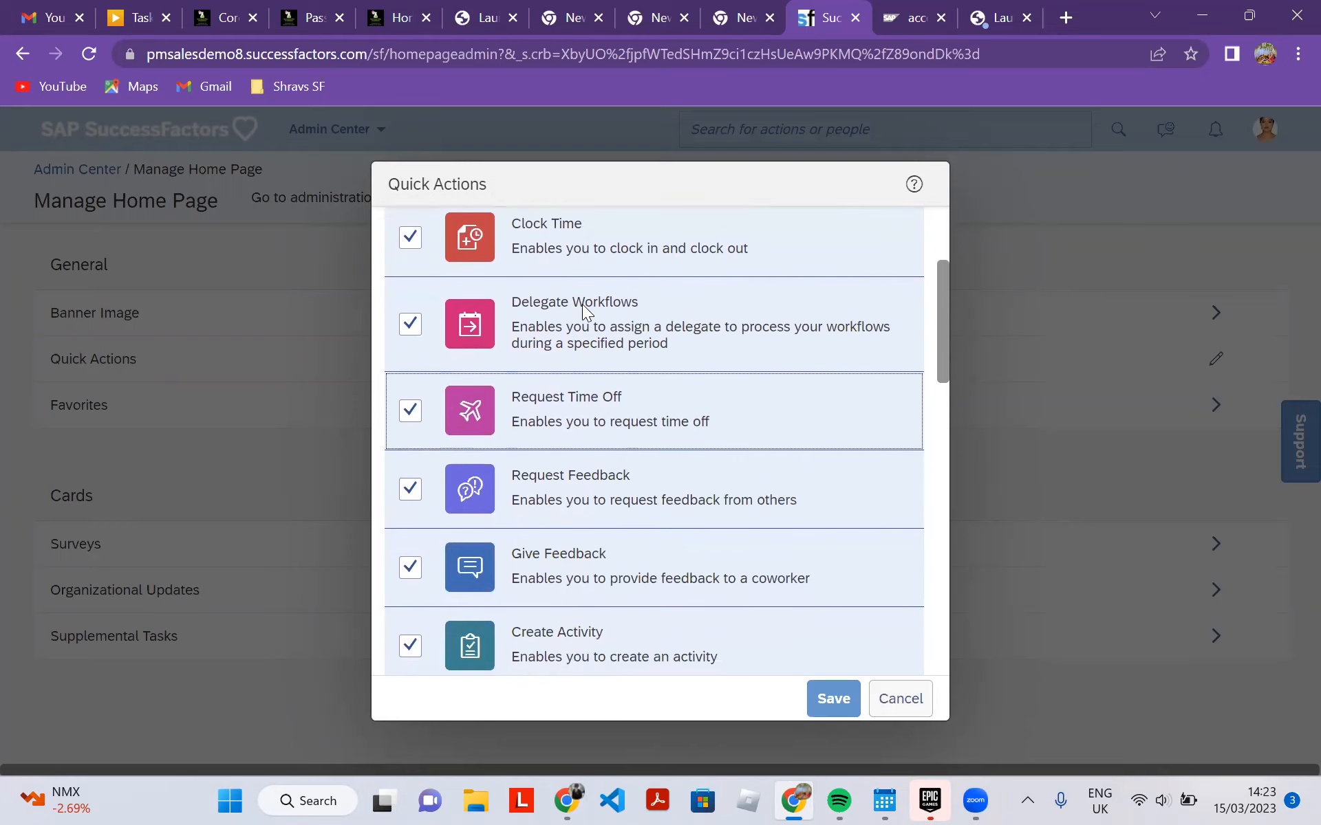
scroll(583, 310, "down", 8)
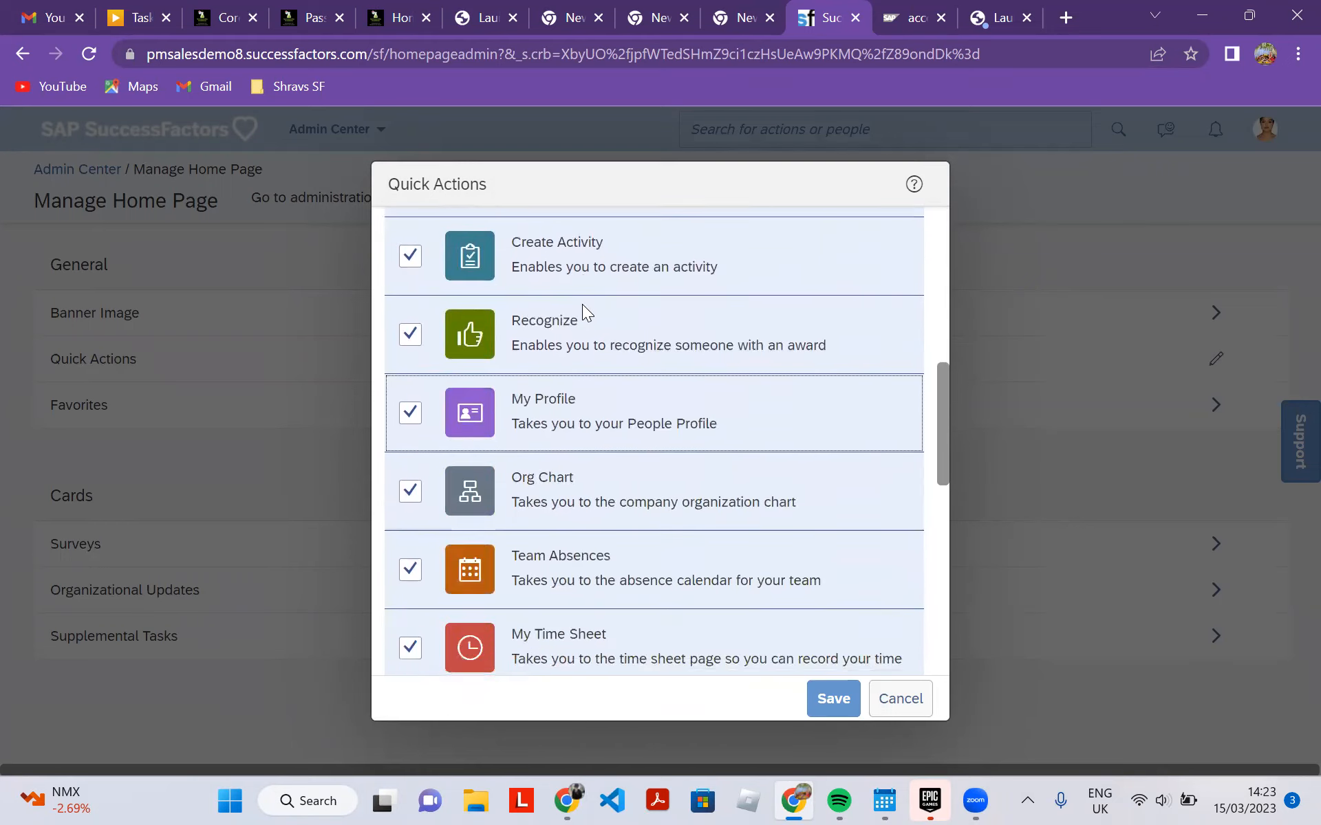
scroll(583, 310, "down", 3)
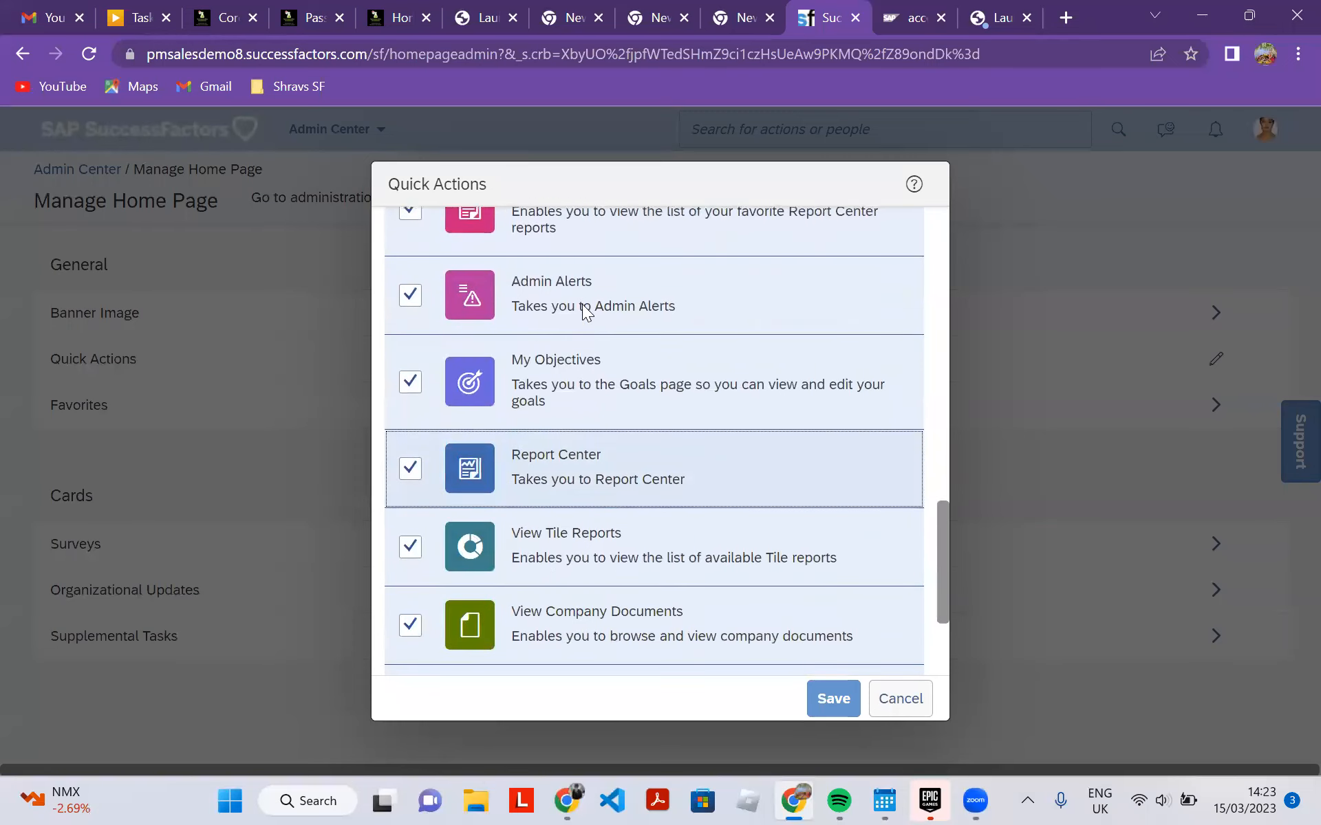
scroll(583, 311, "down", 3)
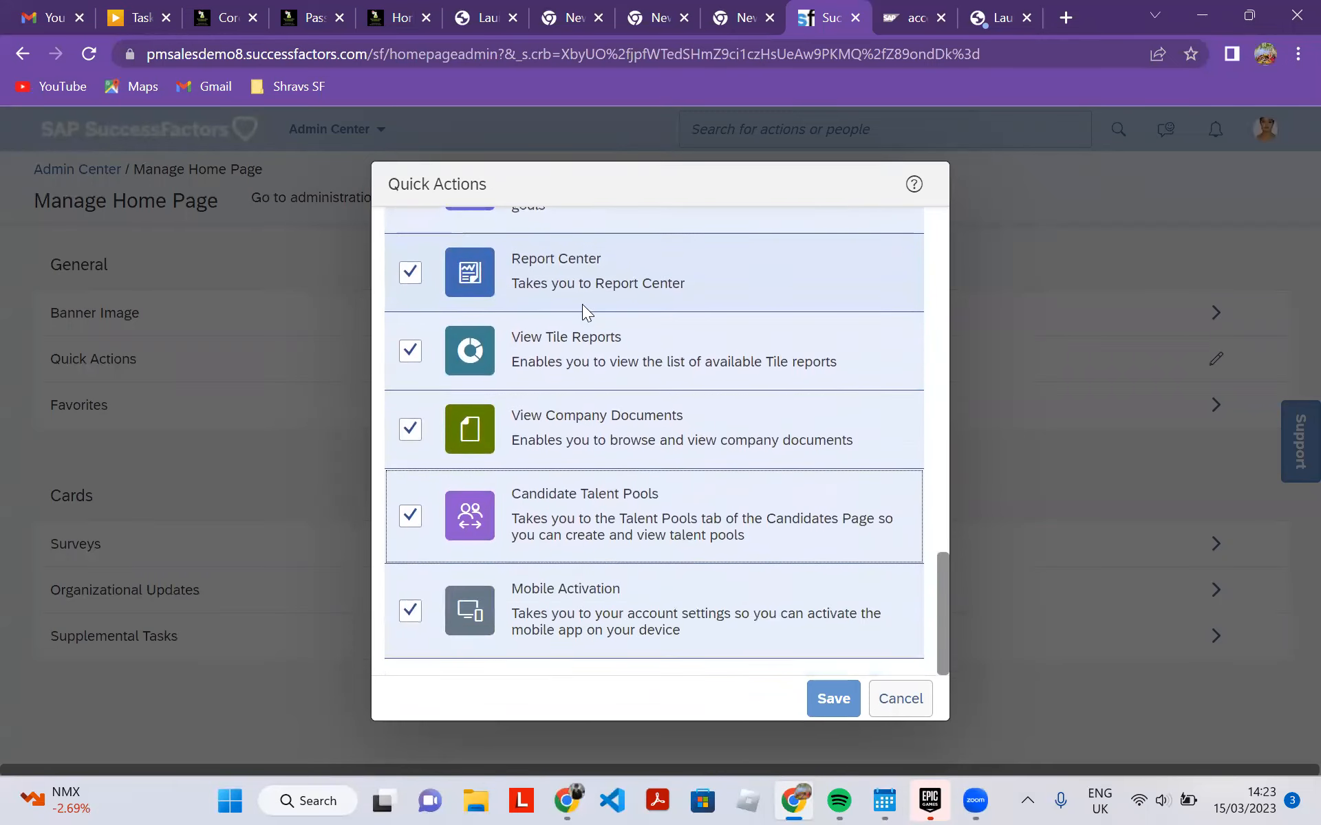
key("Return")
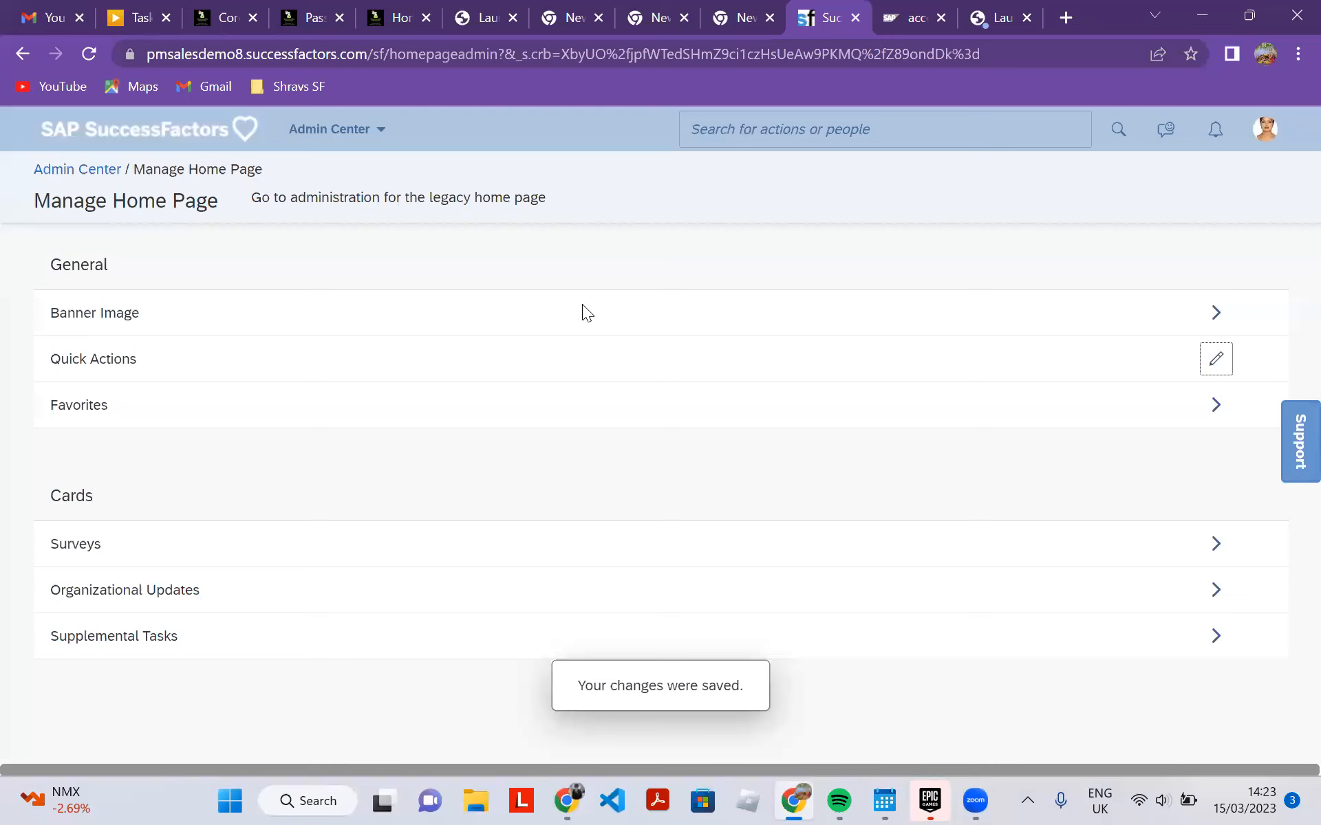
Reopen Quick Actions, examine the actions from My Team through Favorite Reports and Admin Alerts, and close without saving.
key("Return")
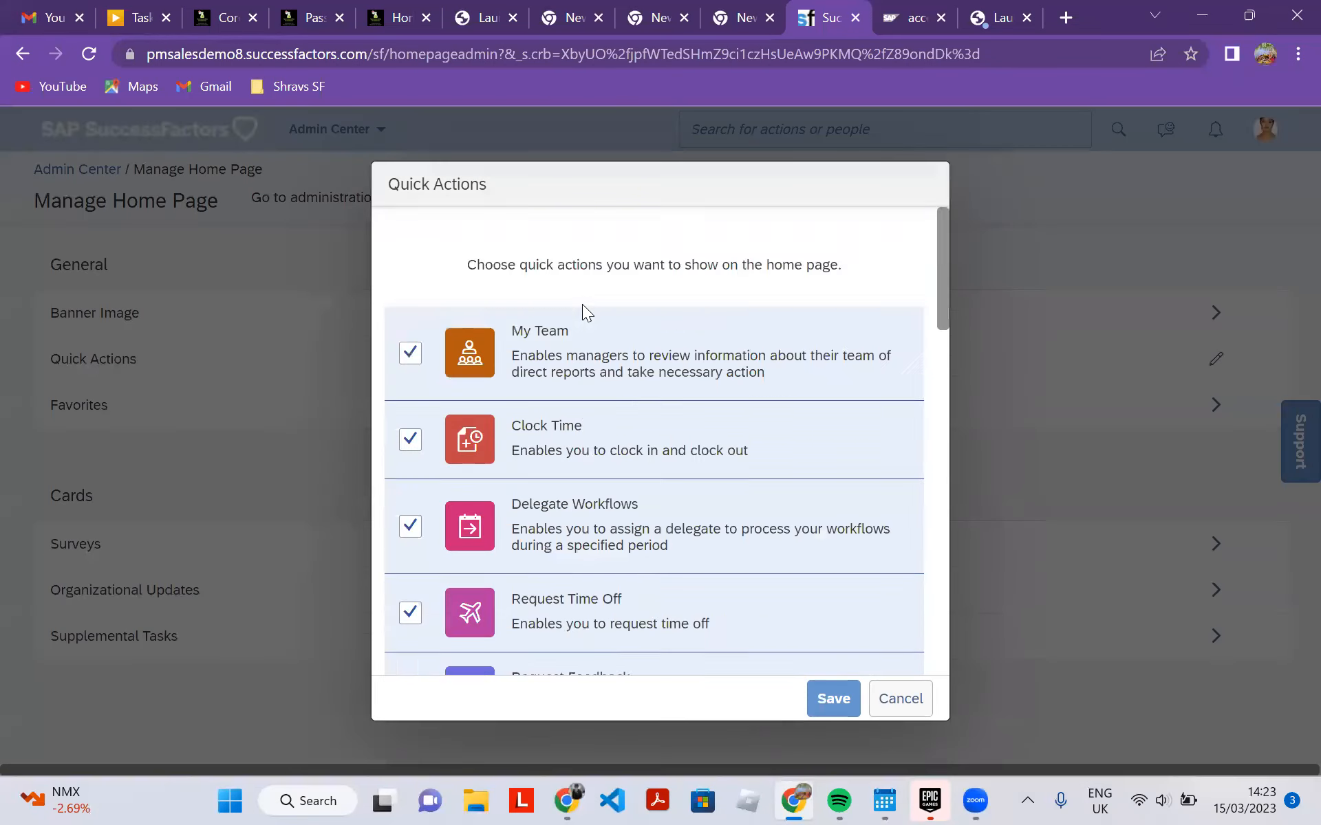
key("Down")
key("Down")
key("Down")
key("Down")
key("Down")
scroll(583, 311, "up", 1)
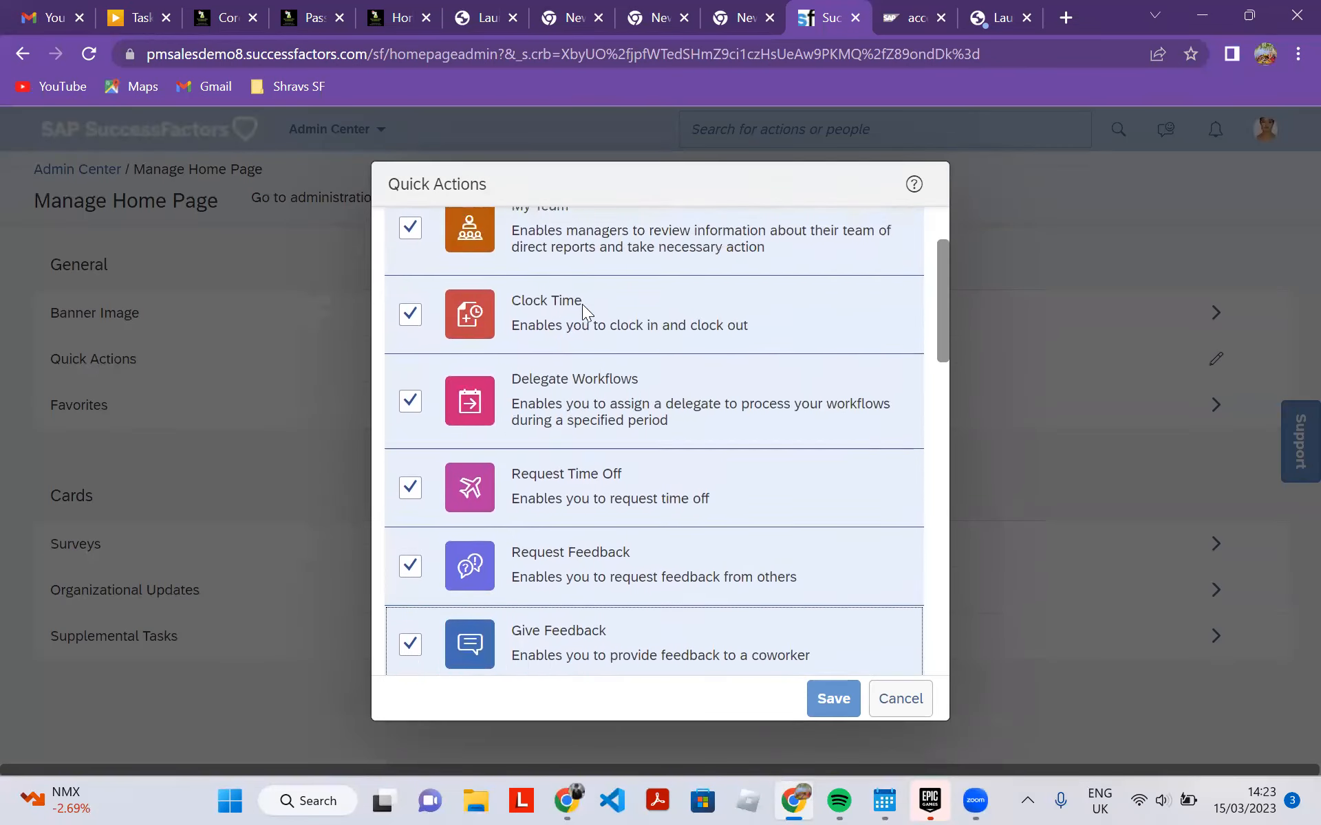
scroll(583, 311, "down", 2)
key("Down")
key("Down")
key("Down")
key("Down")
key("Down")
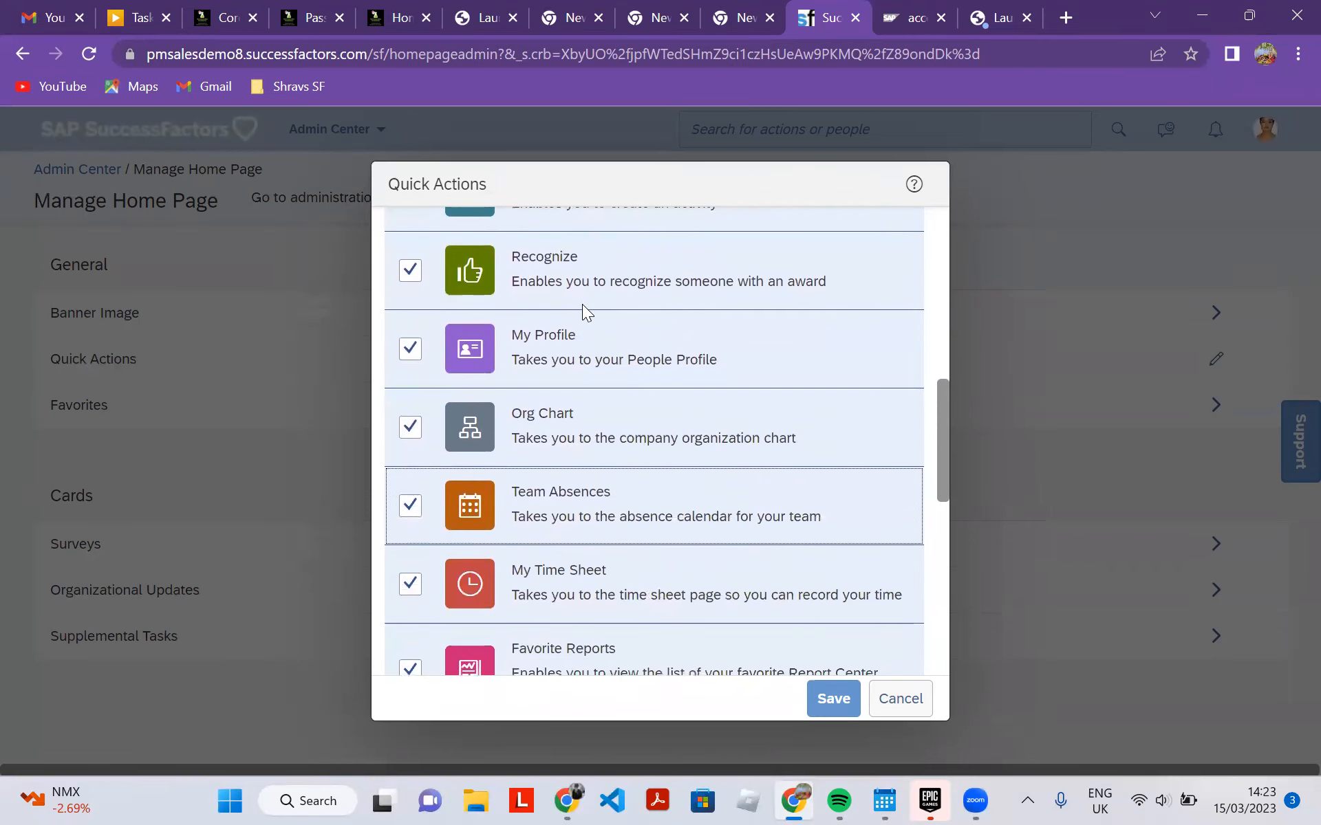
key("Down")
key("Down")
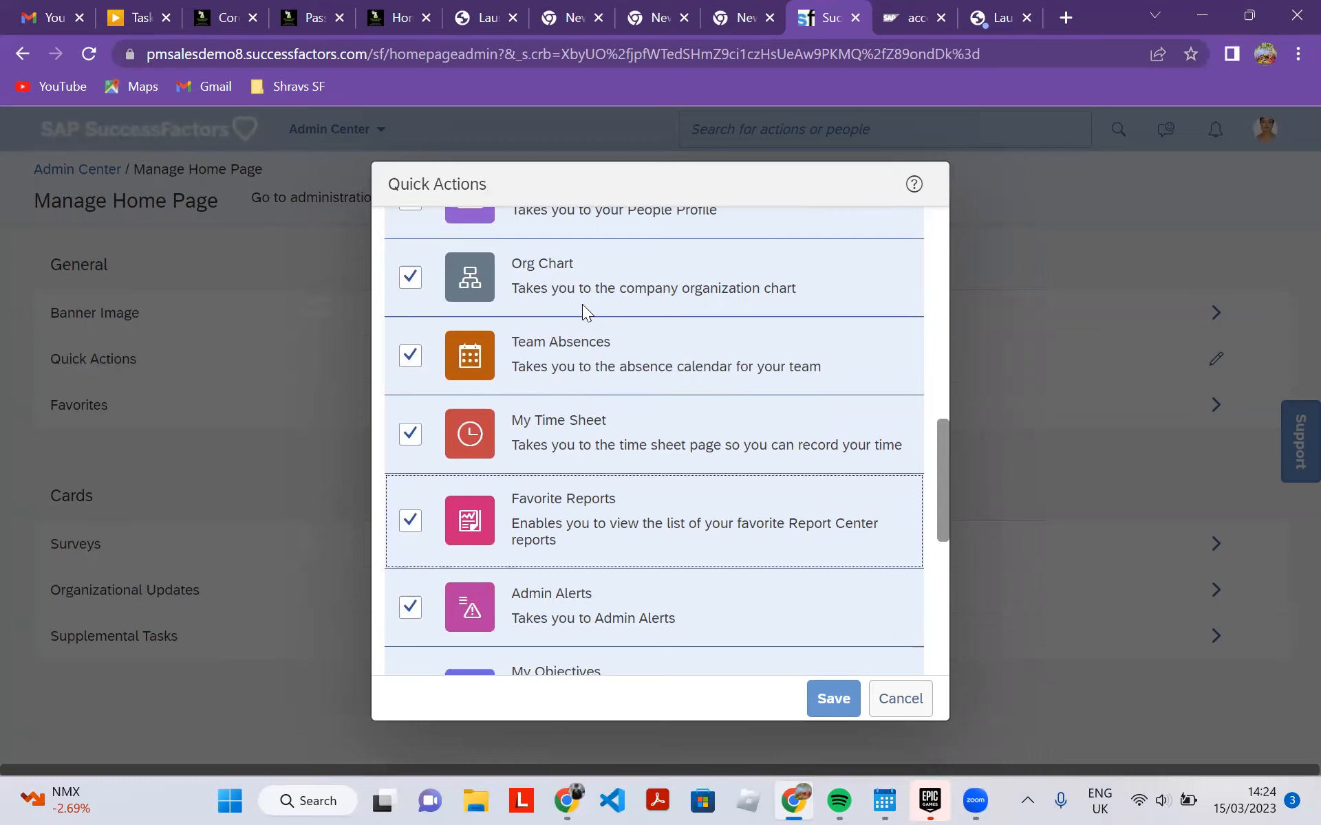
key("Escape")
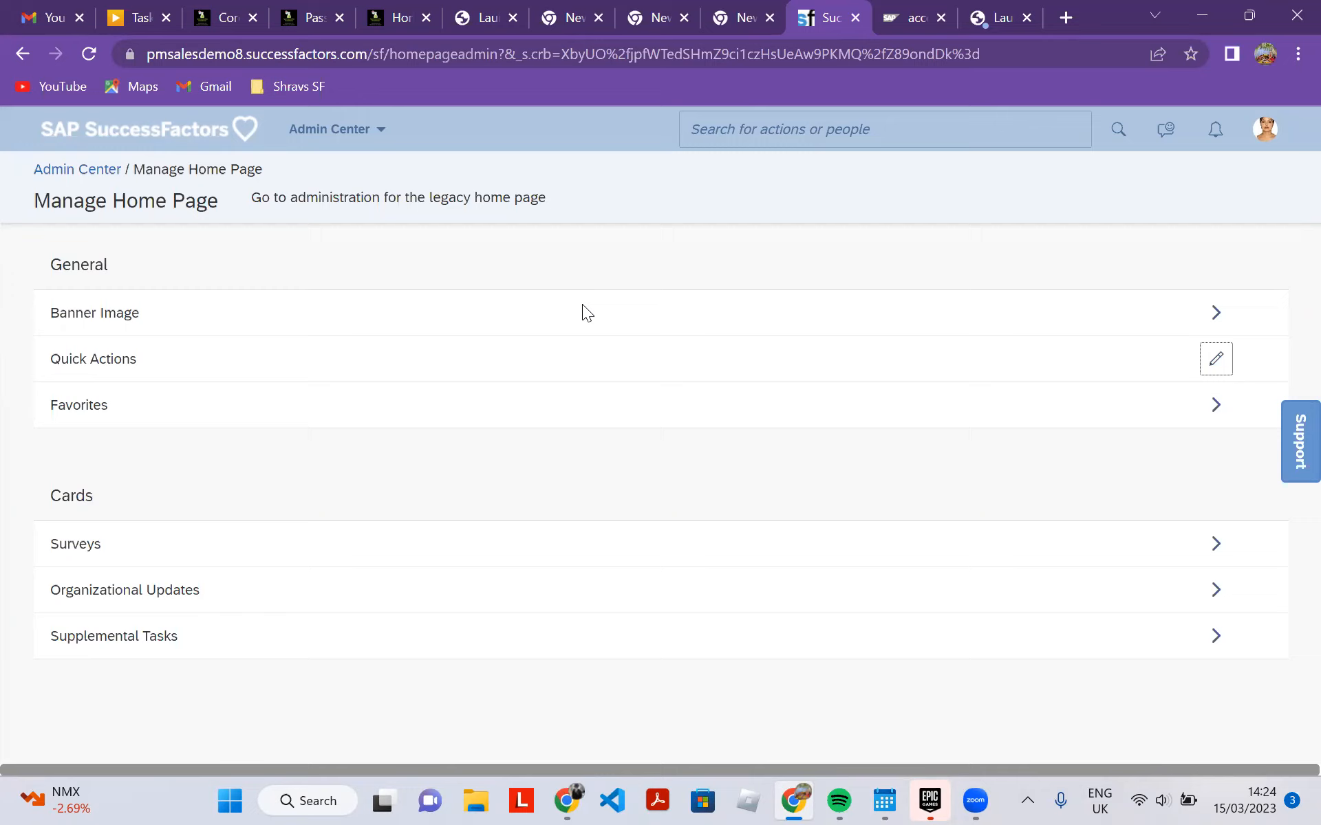
Open Favorites from Manage Home Page and review the custom links with their target groups and enabled states.
key("Tab")
key("Return")
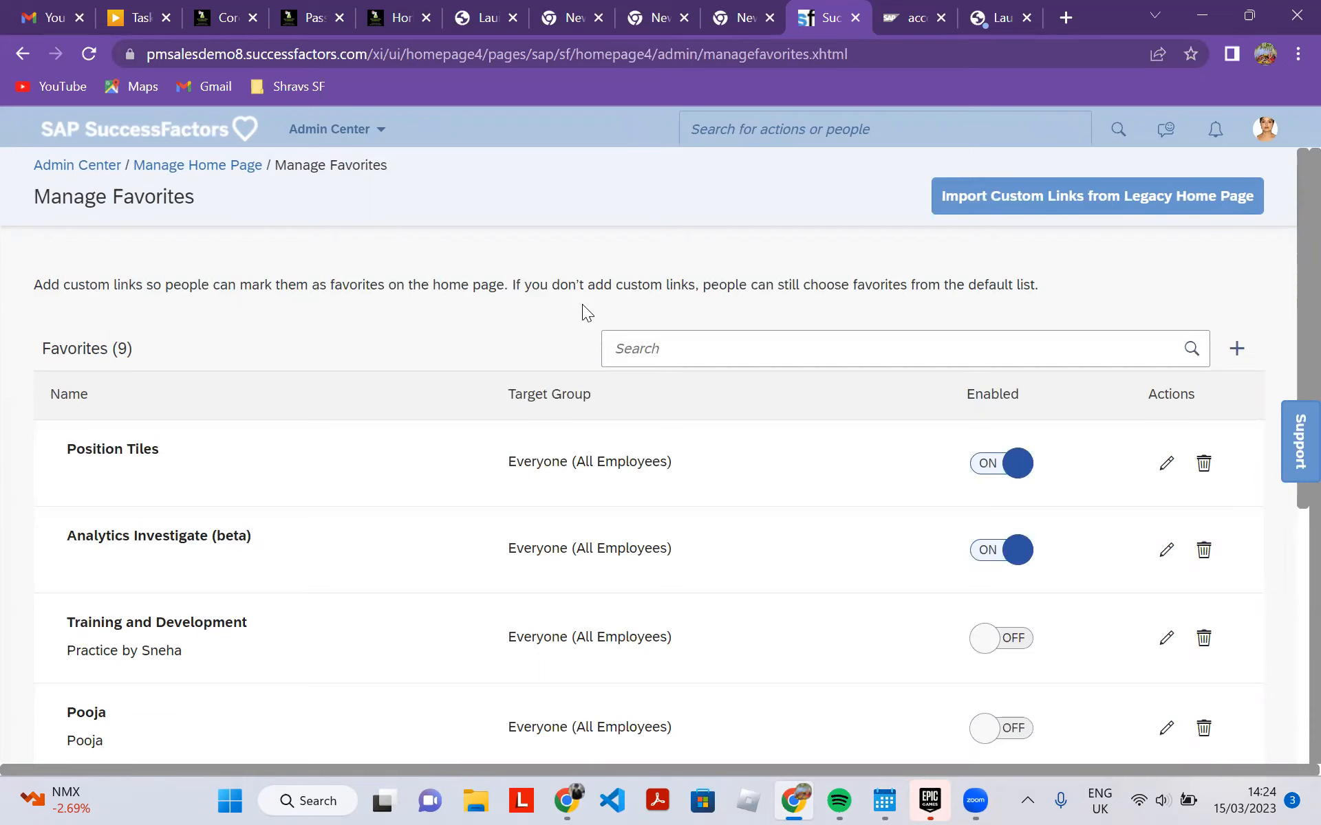
scroll(582, 313, "down", 3)
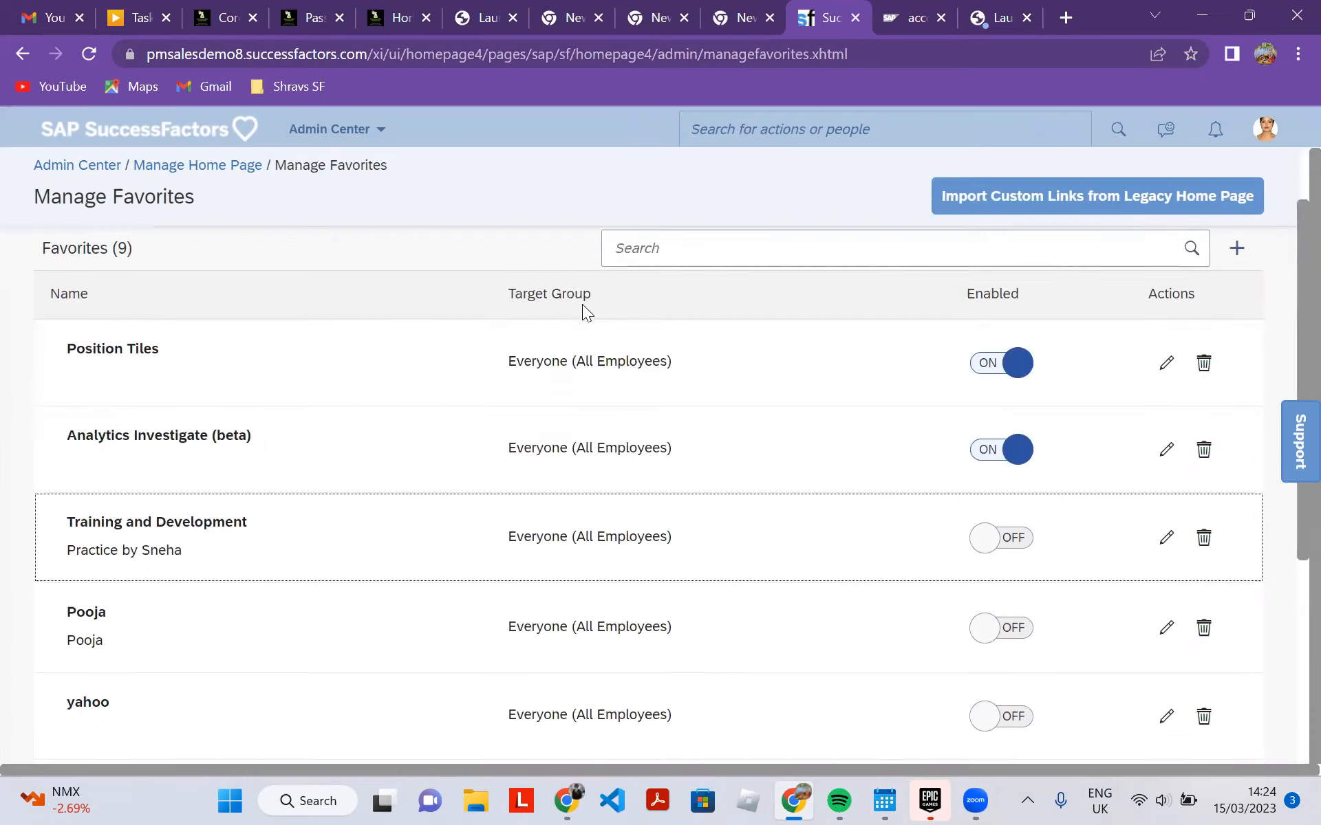
scroll(583, 313, "down", 3)
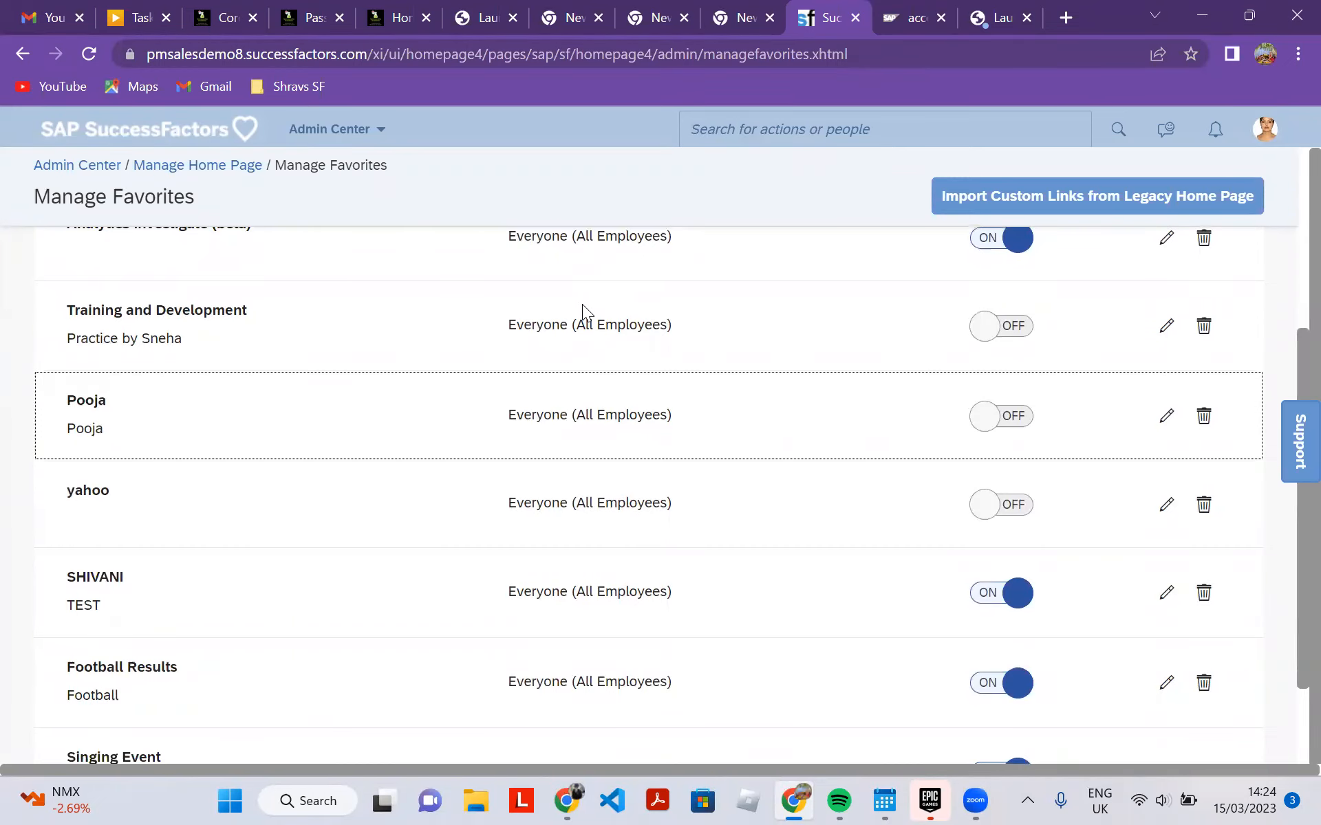
key("Down")
key("Down")
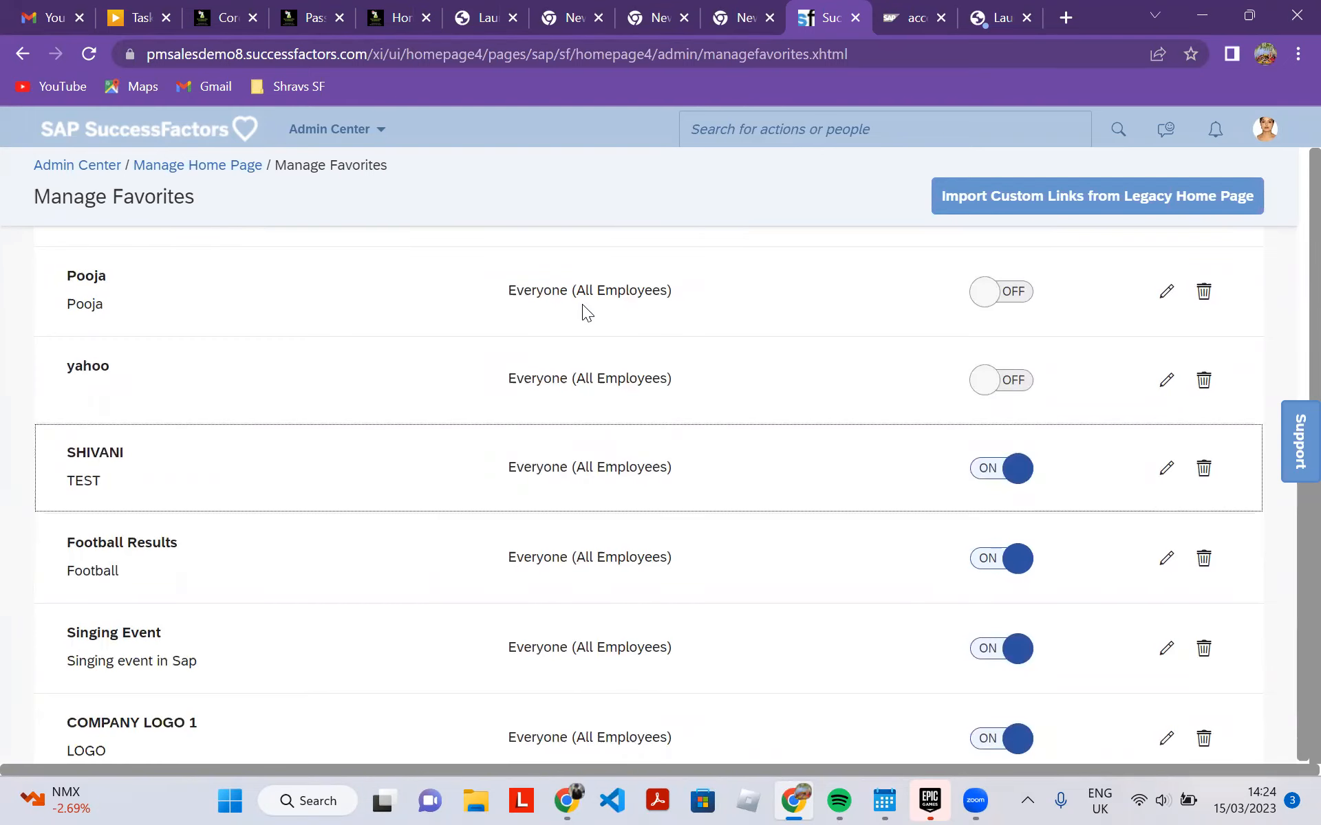
scroll(582, 304, "up", 4)
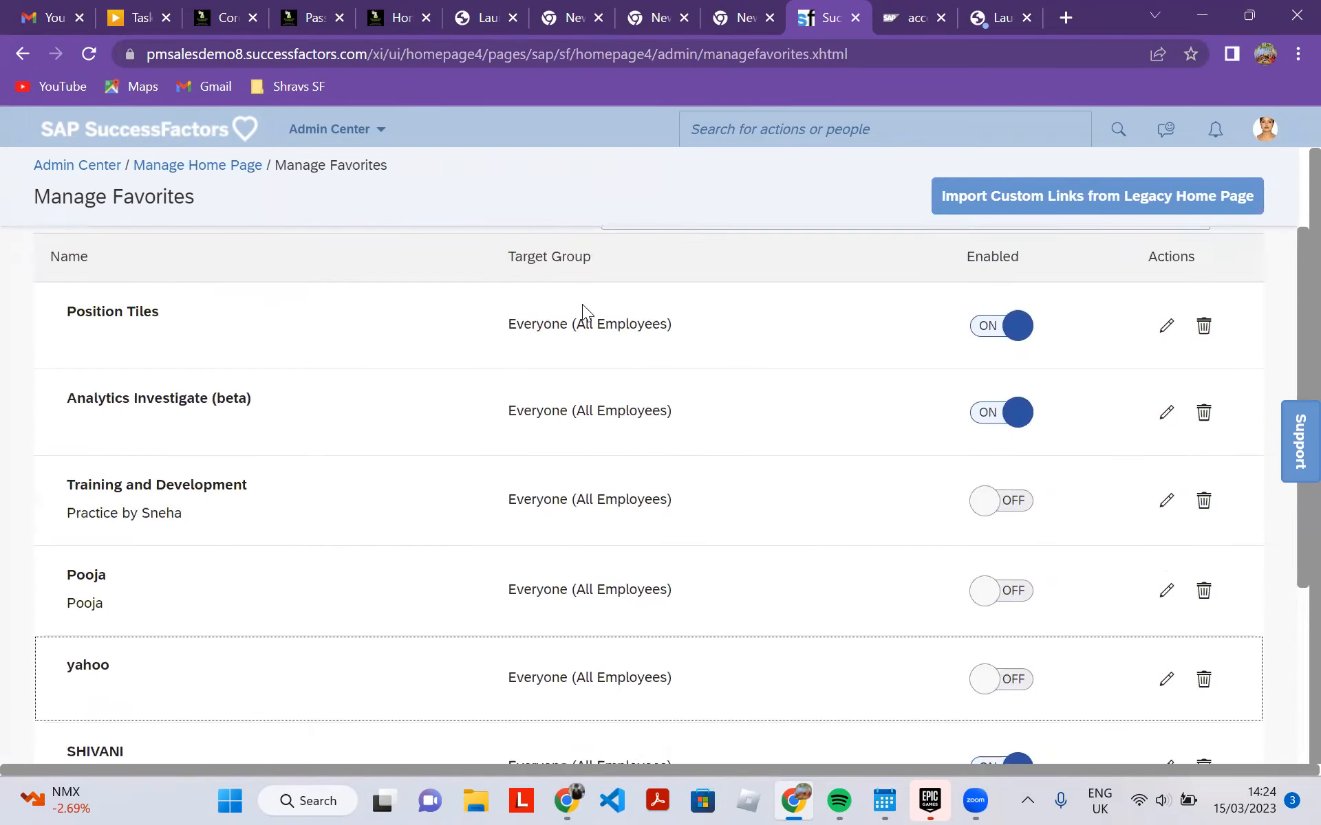
scroll(582, 305, "up", 2)
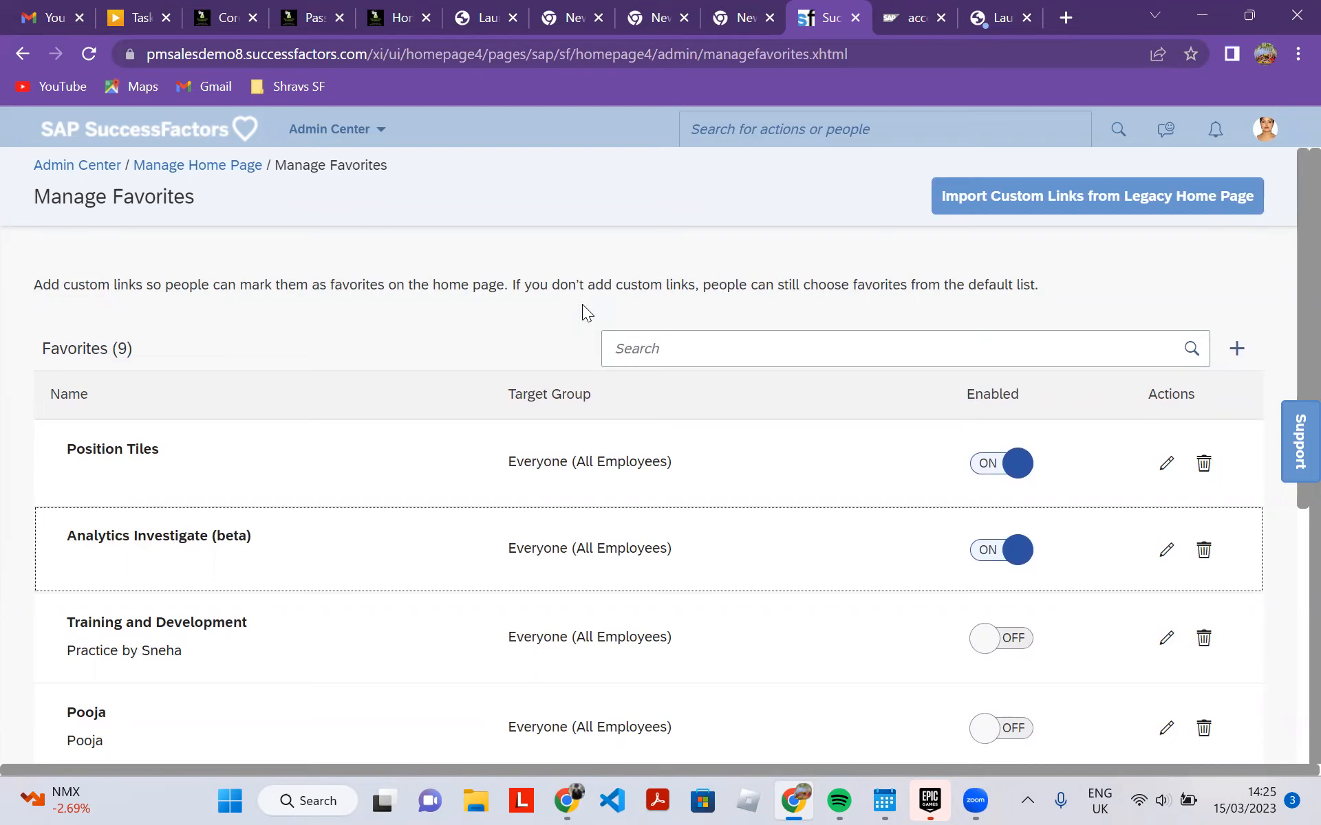
key("Up")
key("Up")
key("shift+Tab")
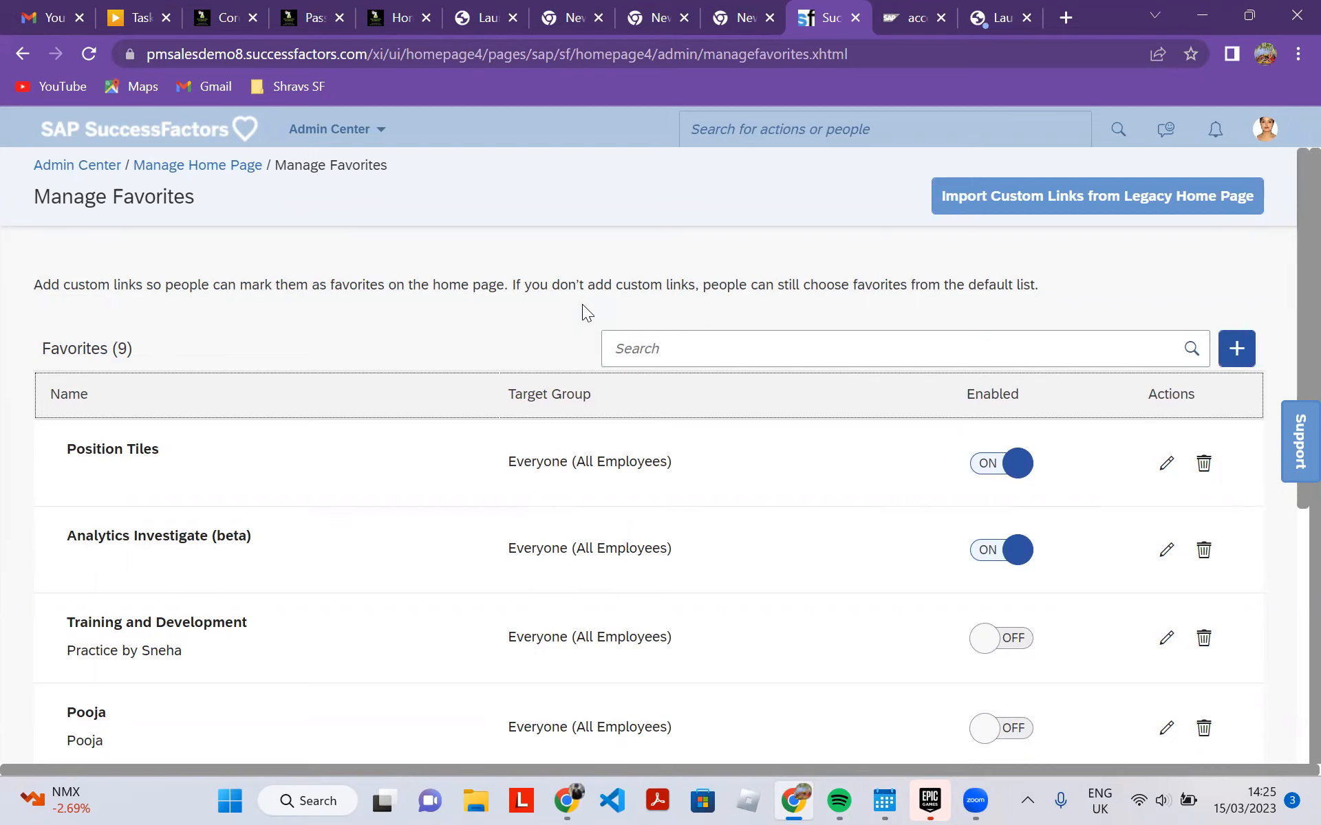
key("Return")
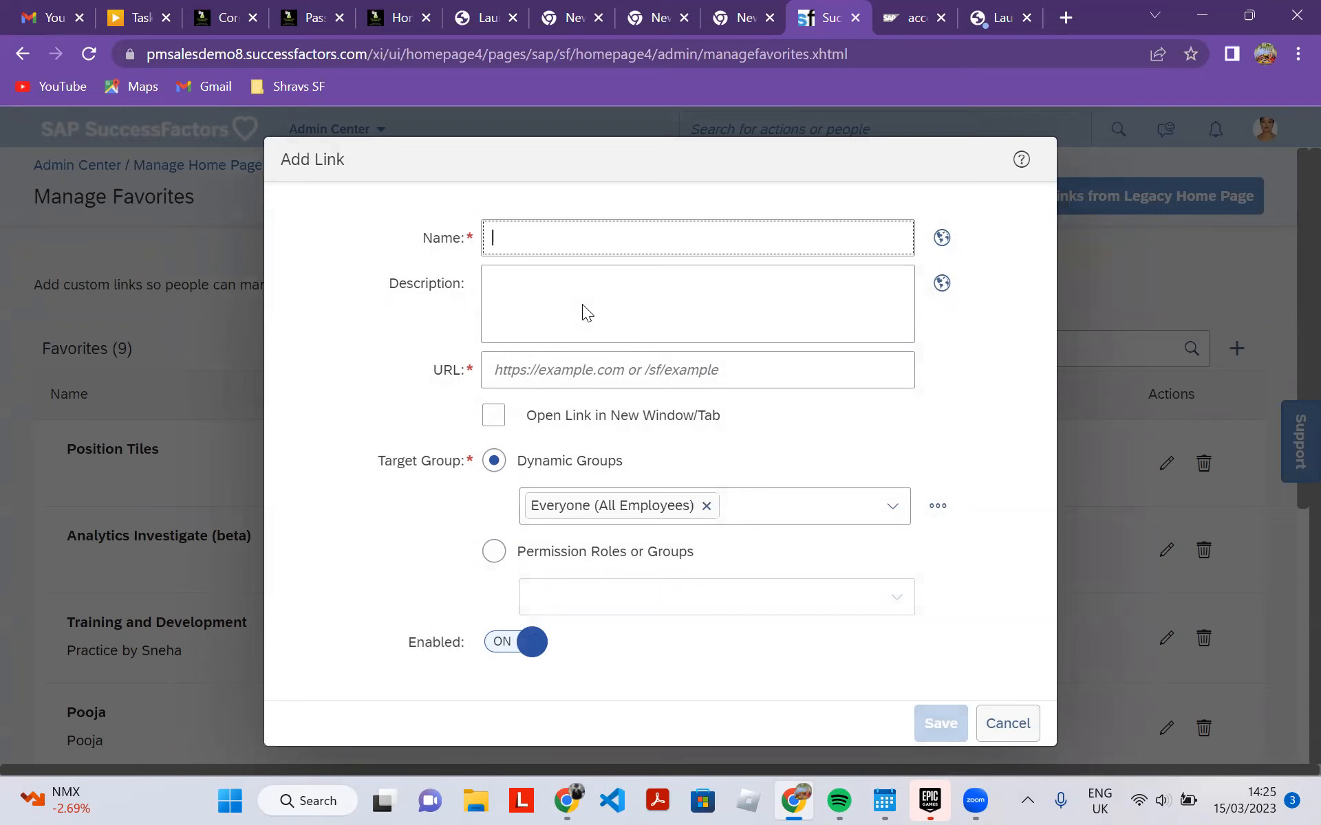
key("Escape")
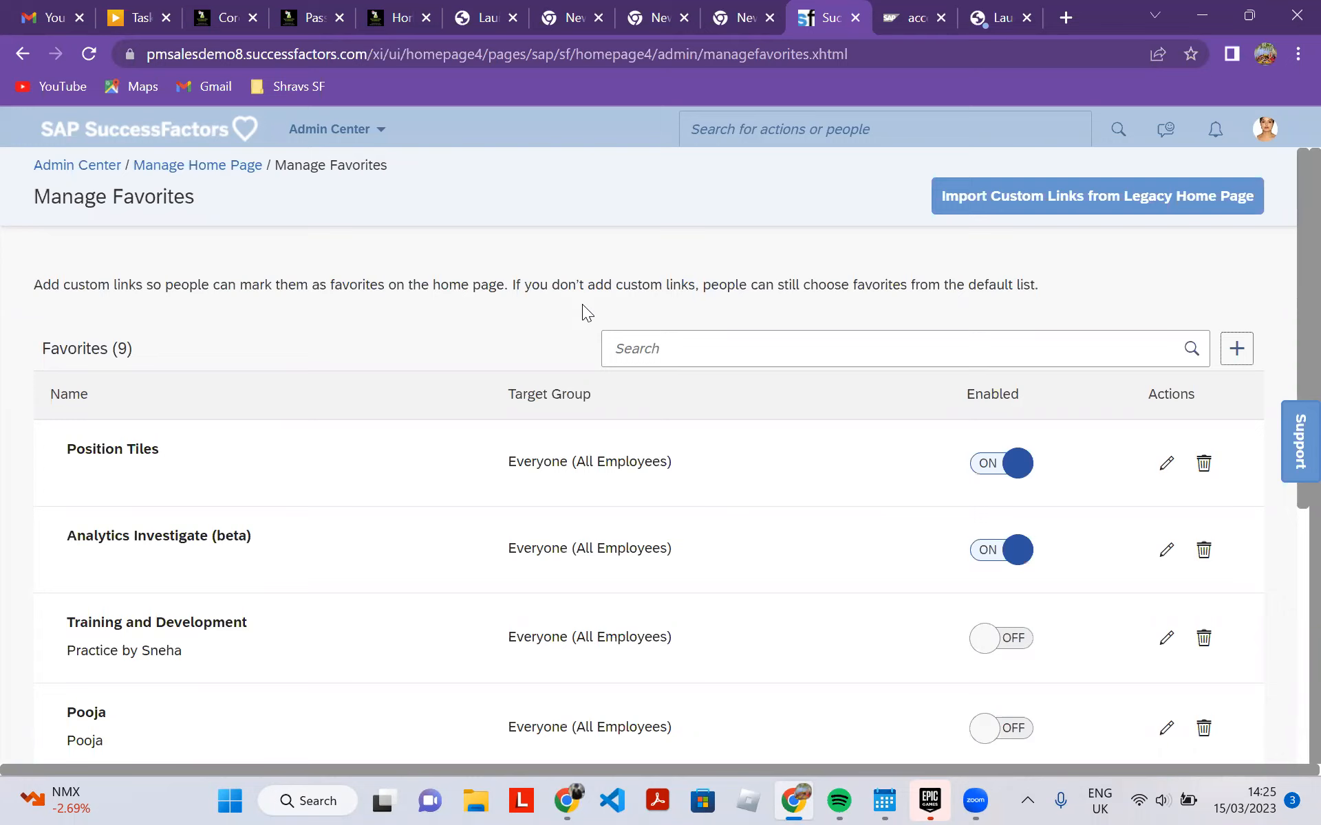
scroll(582, 305, "down", 3)
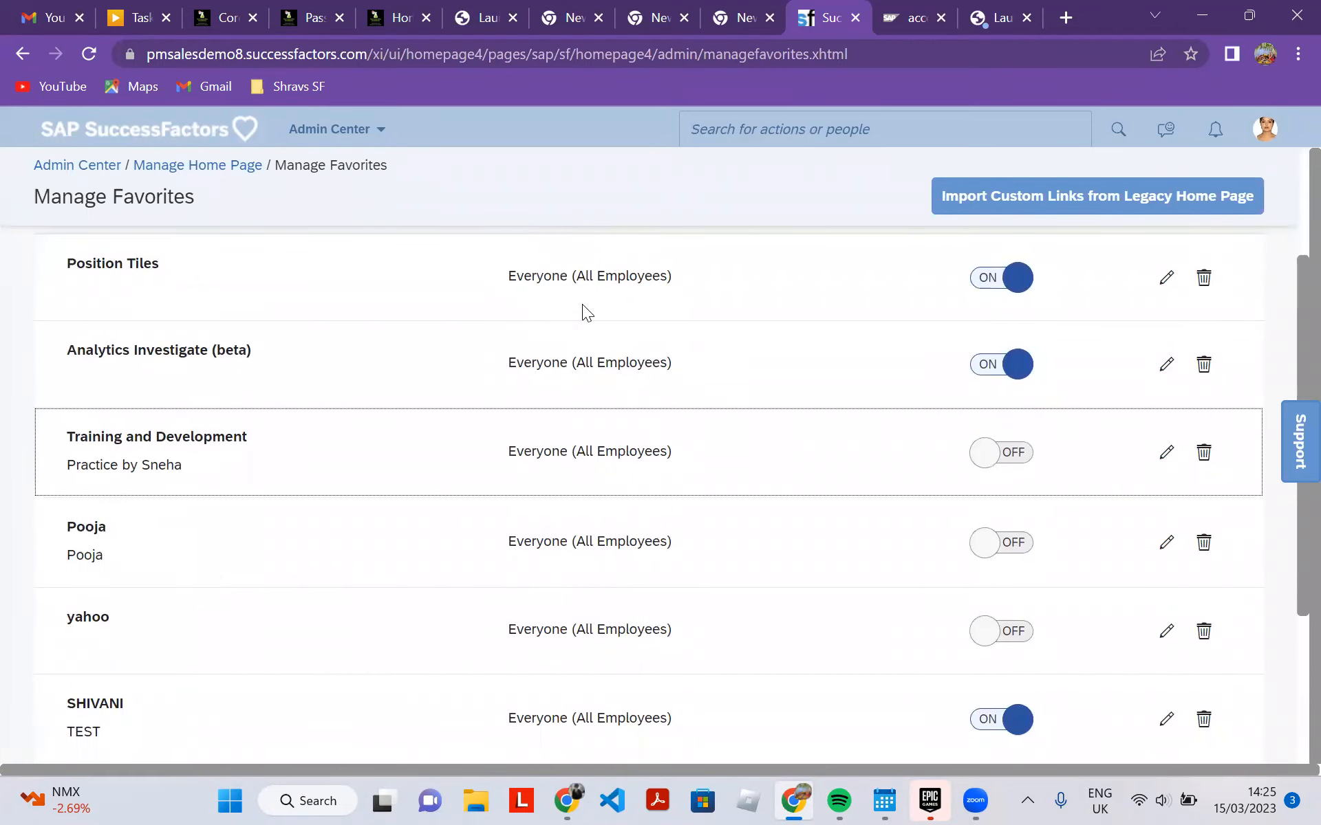
scroll(582, 304, "up", 3)
Start adding a custom favorite link and name it "Sap documentation".
key("Tab")
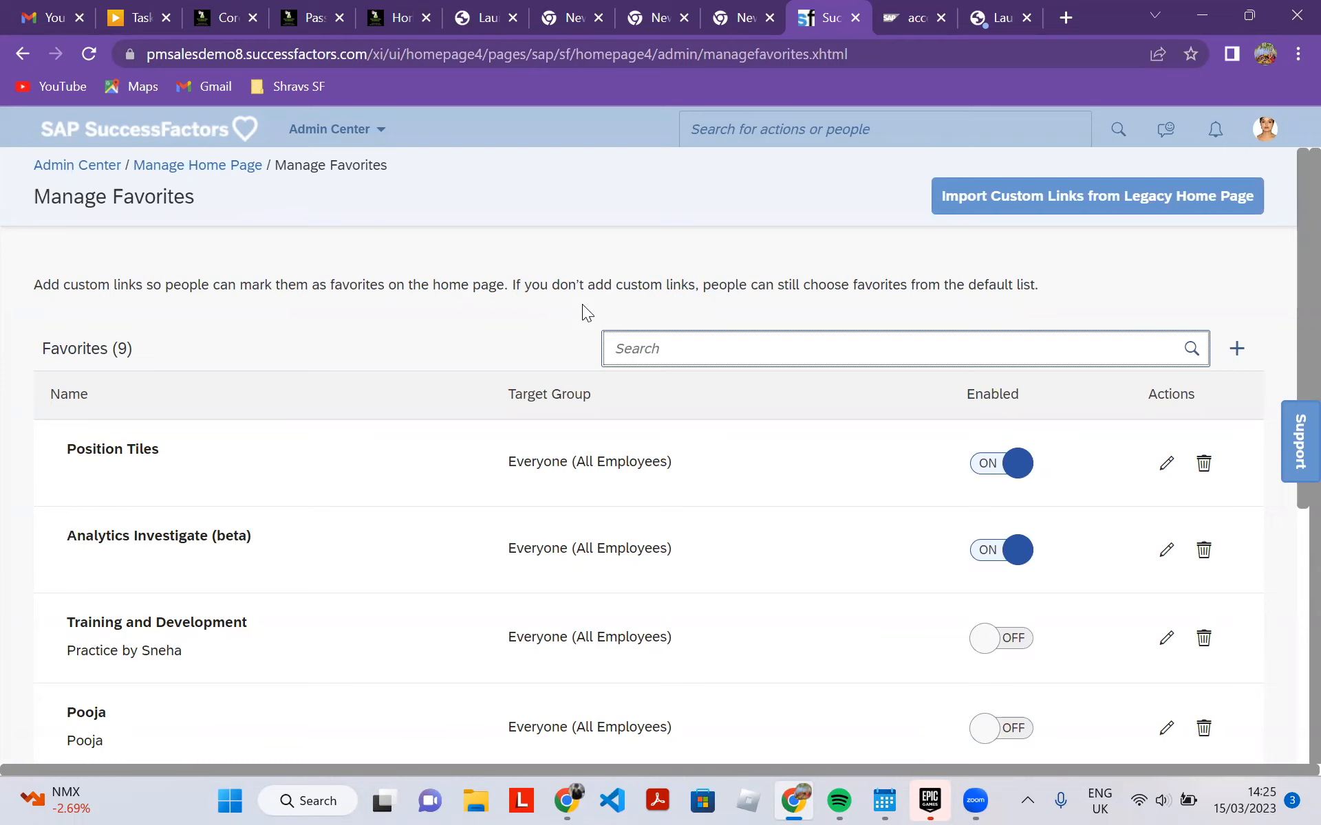
key("Tab")
key("Return")
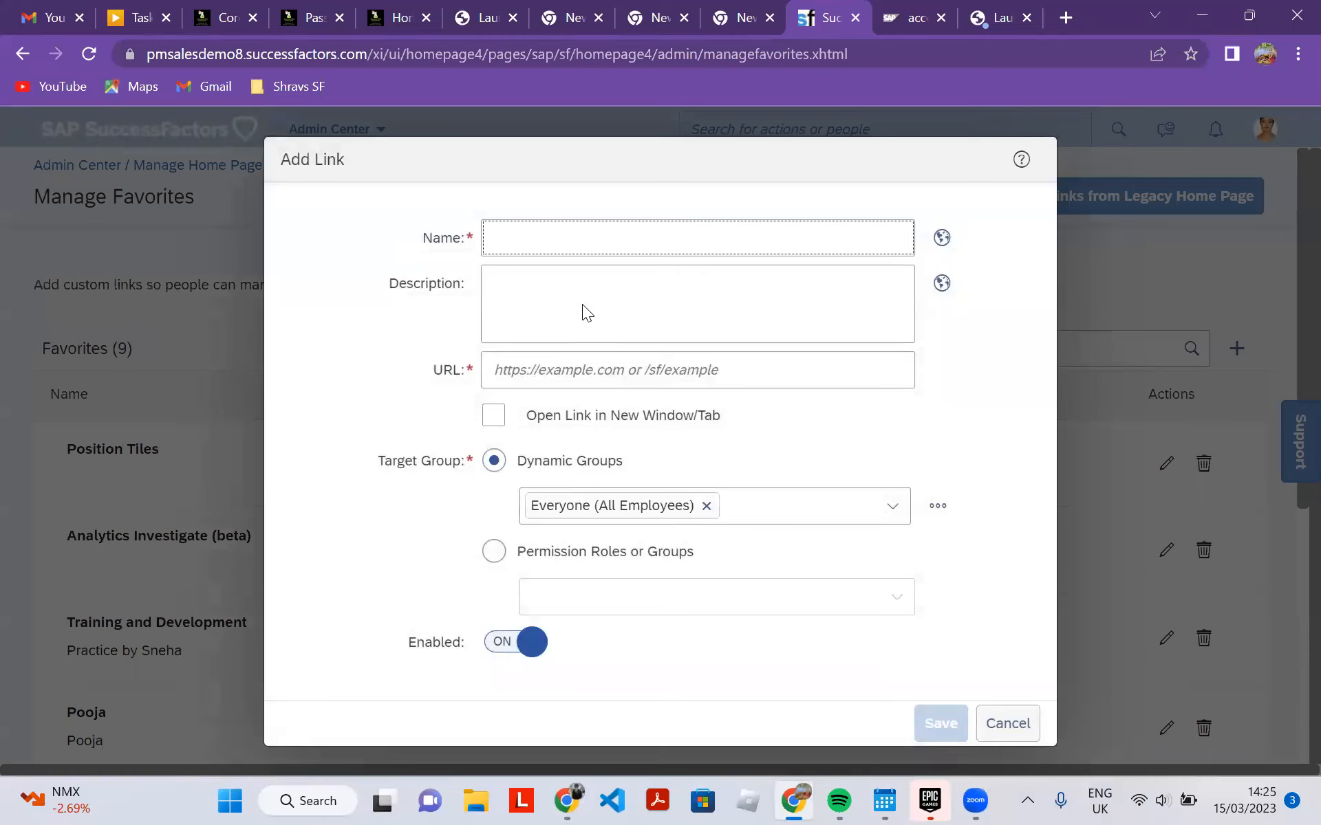
type("S")
type("r")
key("BackSpace")
type("ap documentation")
key("Tab")
key("Tab")
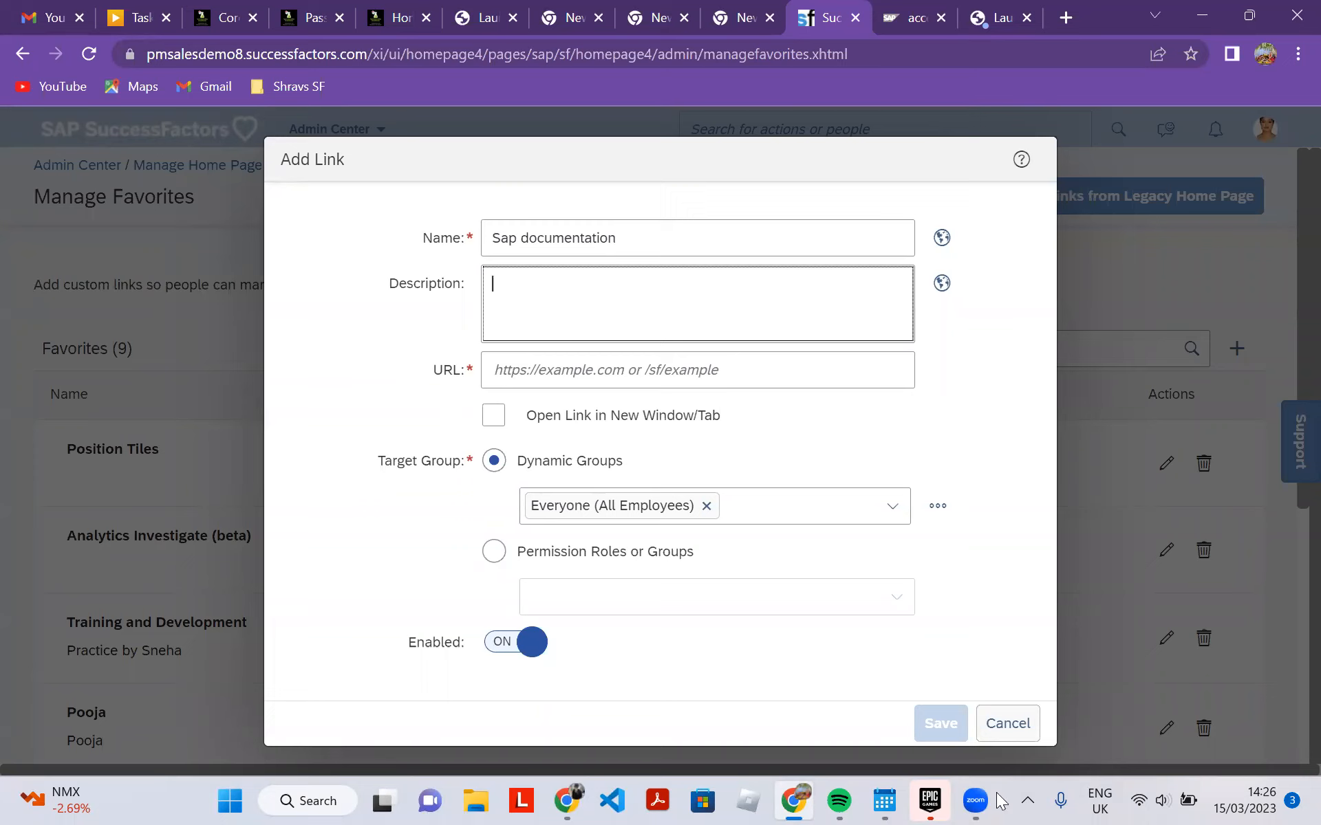
Open community.sap.com, accept all cookies on the site, and return to the Add Link form in SAP SuccessFactors.
left_click(925, 769)
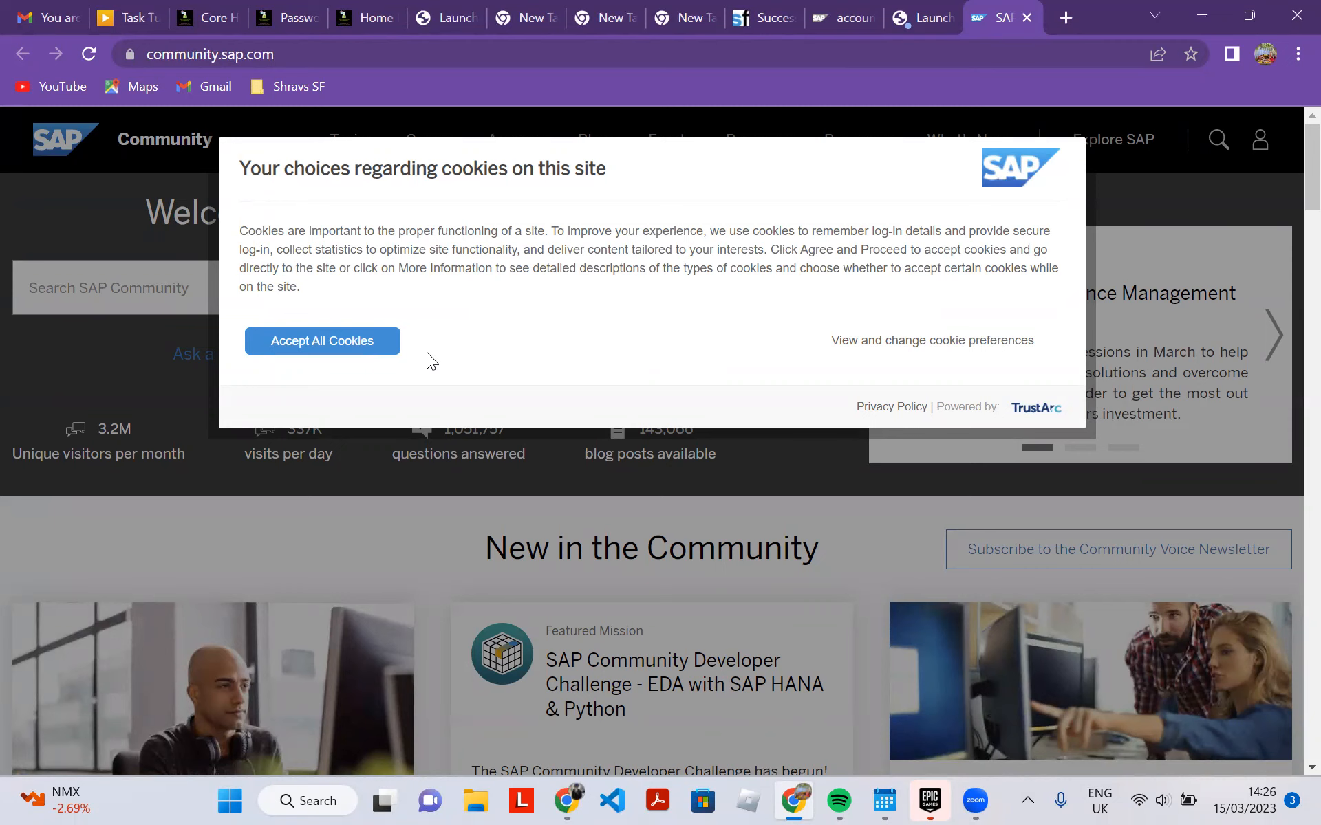
left_click(367, 344)
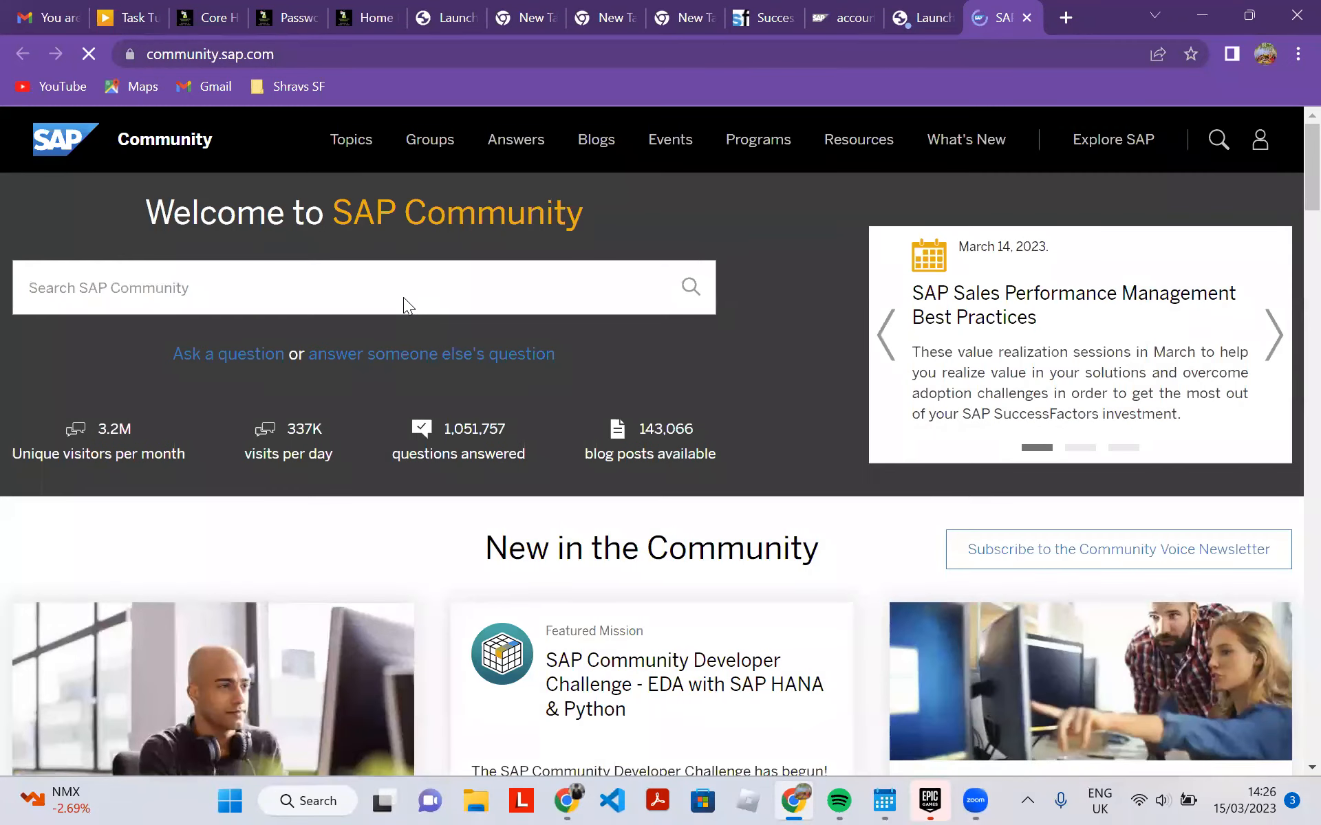
left_click(805, 92)
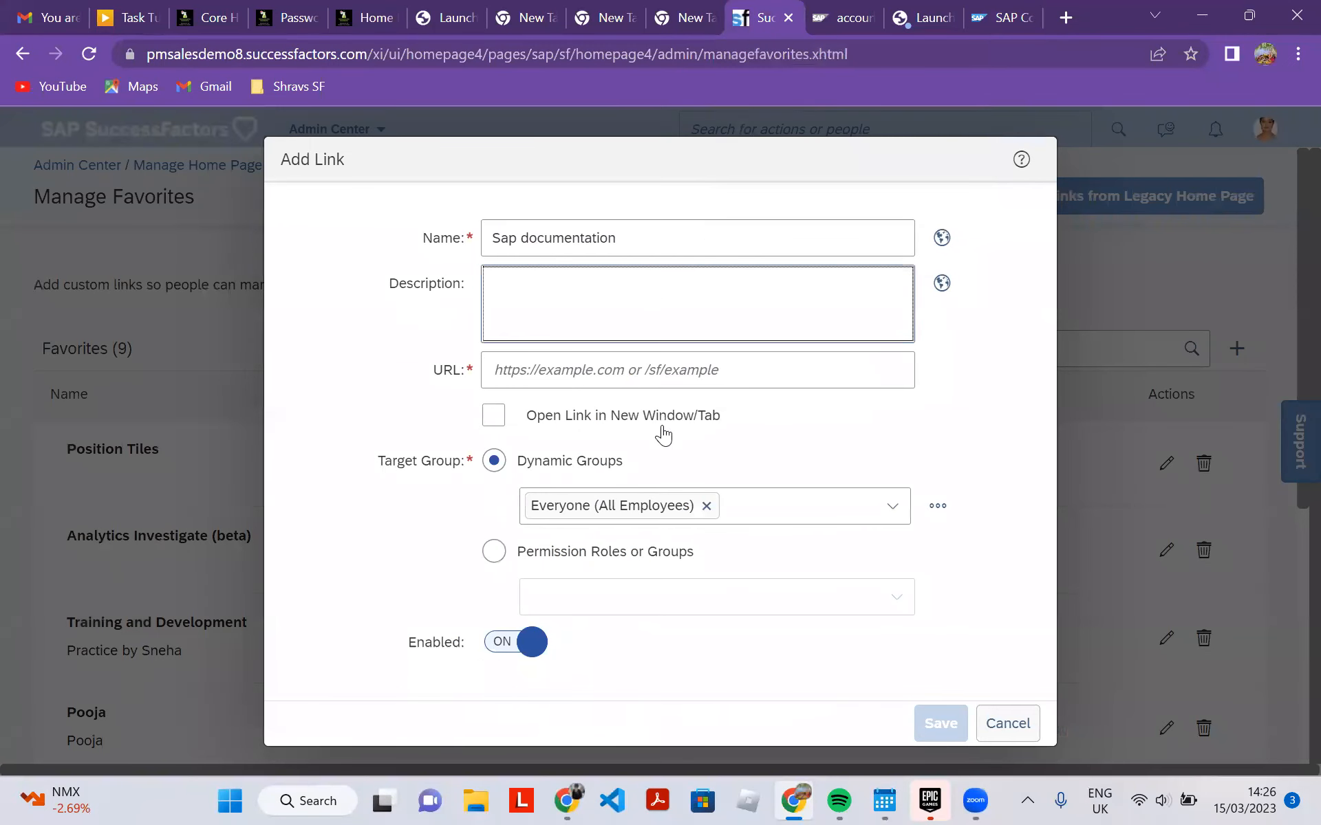
left_click(660, 372)
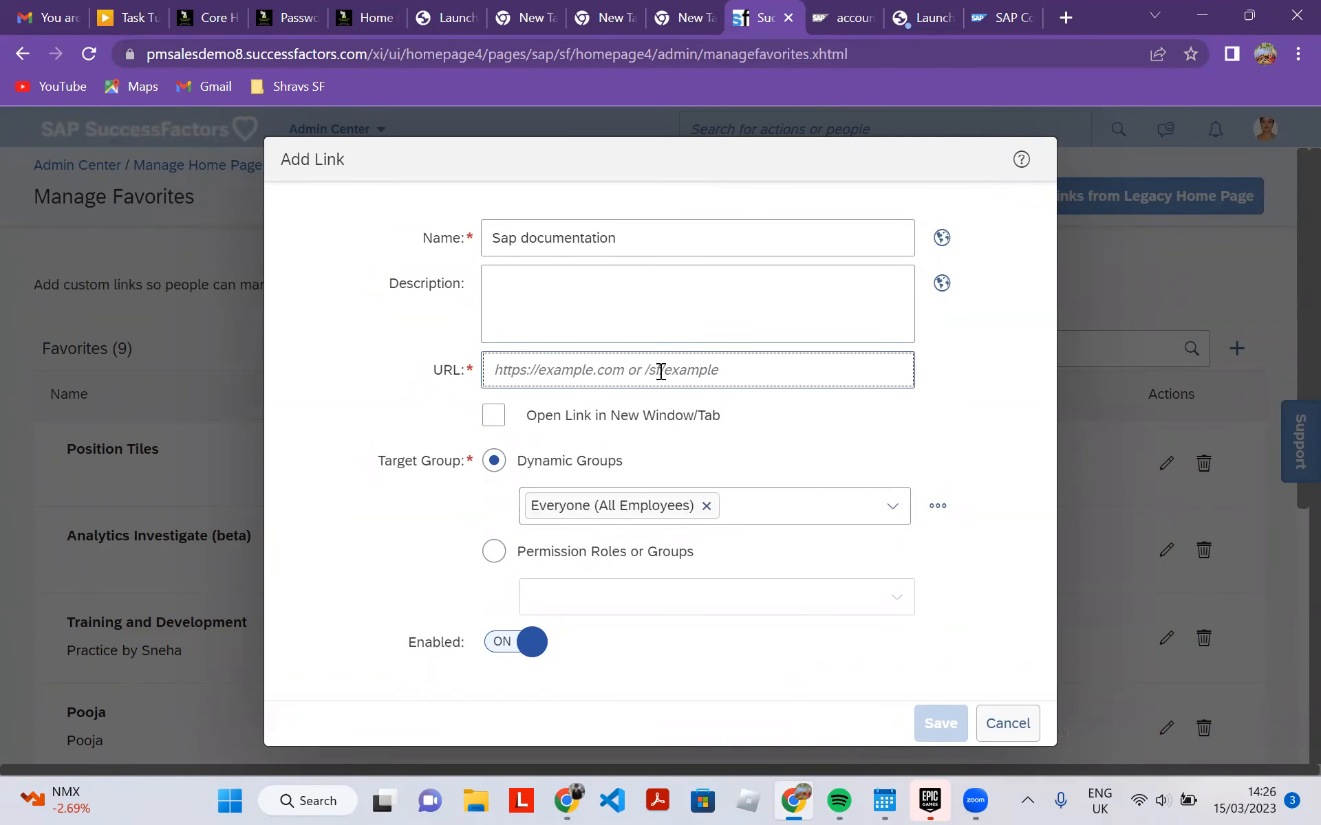
type("SFPART037815")
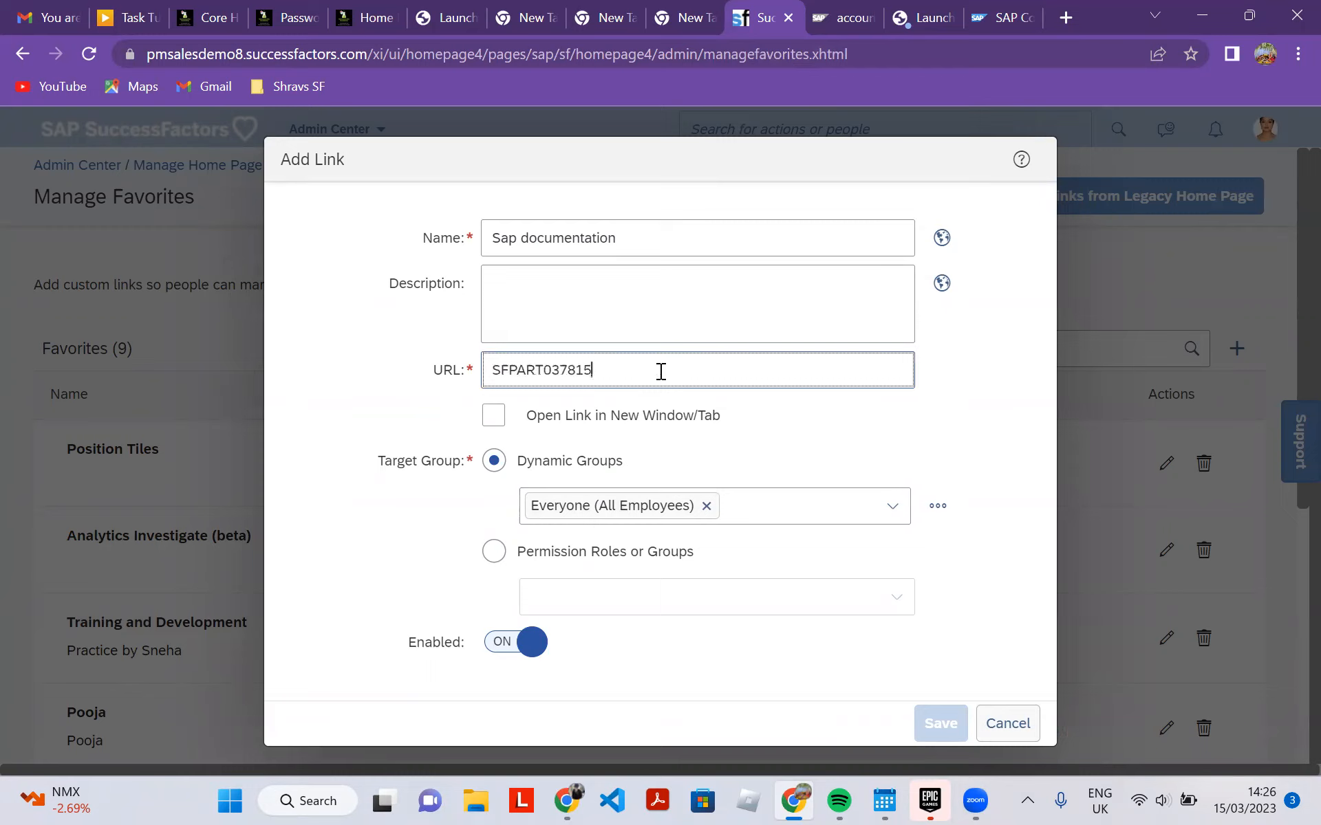
key("BackSpace")
key("BackSpace")
key("BackSpace")
key("BackSpace")
key("BackSpace")
key("BackSpace")
key("BackSpace")
key("BackSpace")
key("BackSpace")
key("BackSpace")
key("BackSpace")
key("BackSpace")
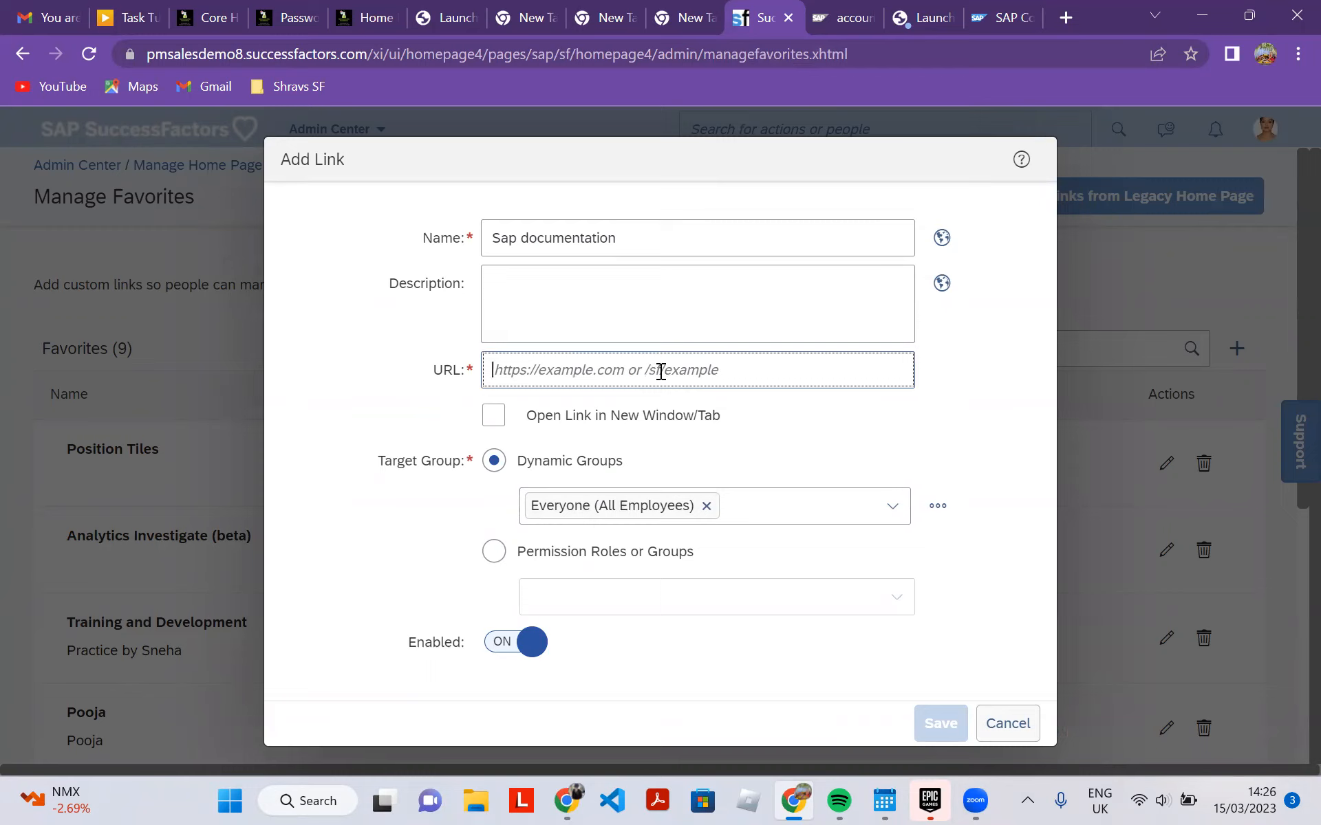
left_click(979, 802)
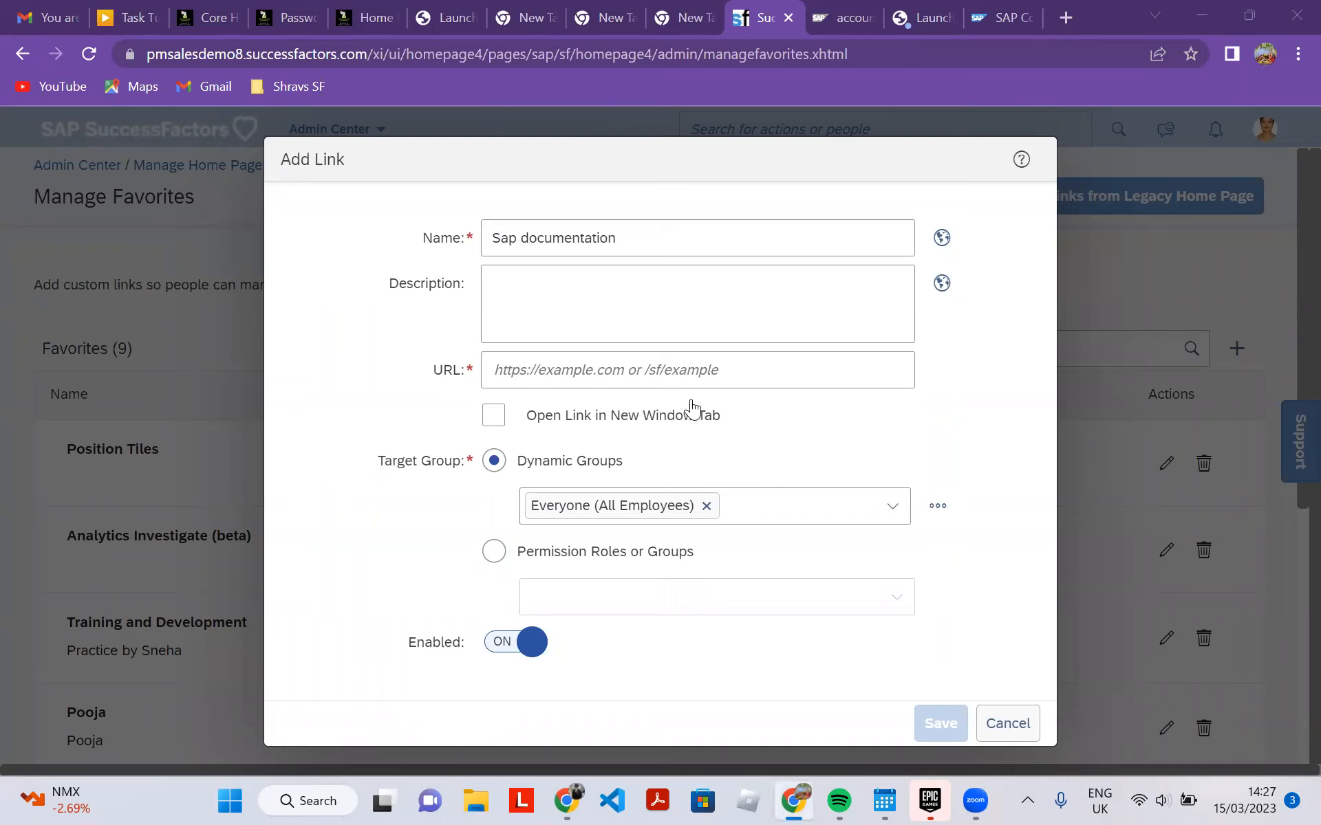
left_click(685, 371)
type("https://community.sap.com/")
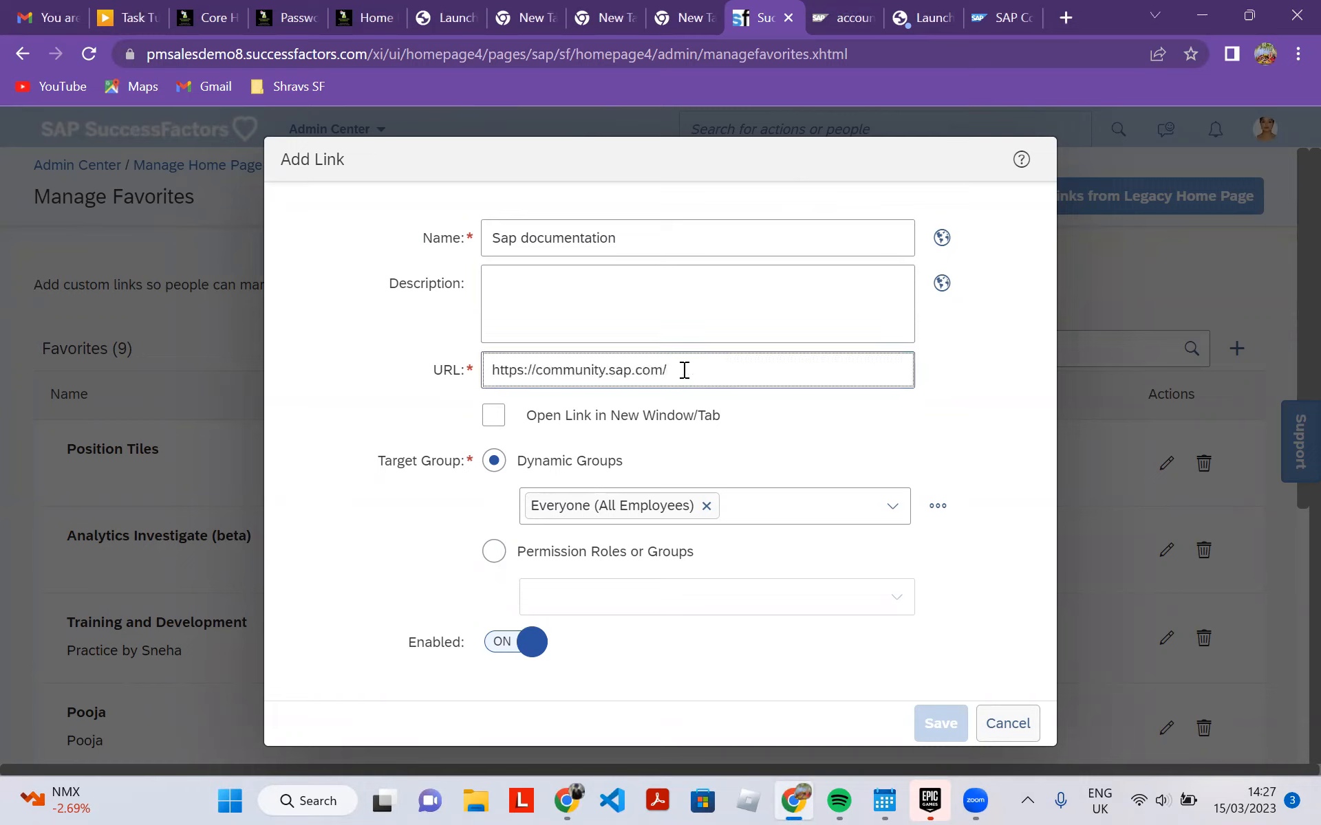
left_click(494, 415)
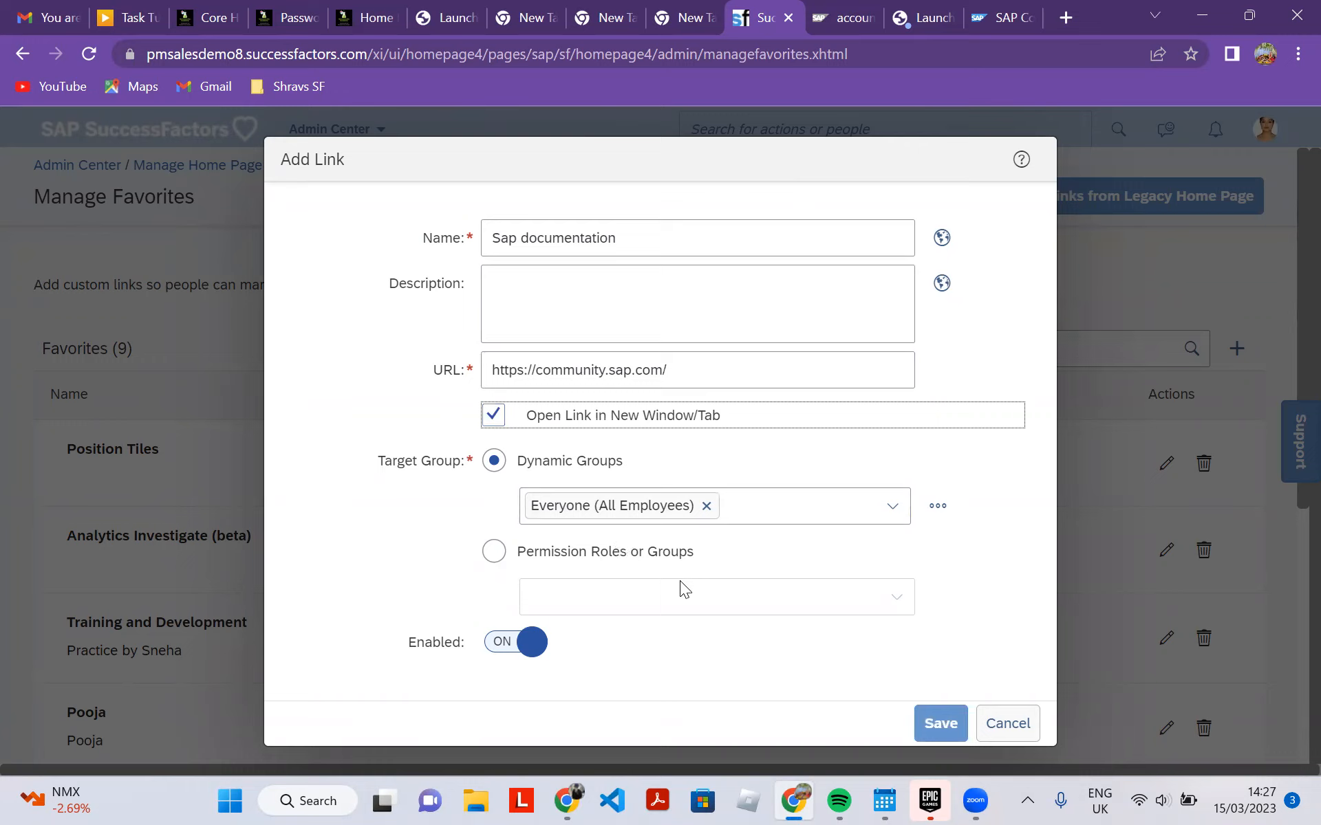
Examine the dynamic groups and the permission roles that can be assigned as the link's target group.
left_click(890, 517)
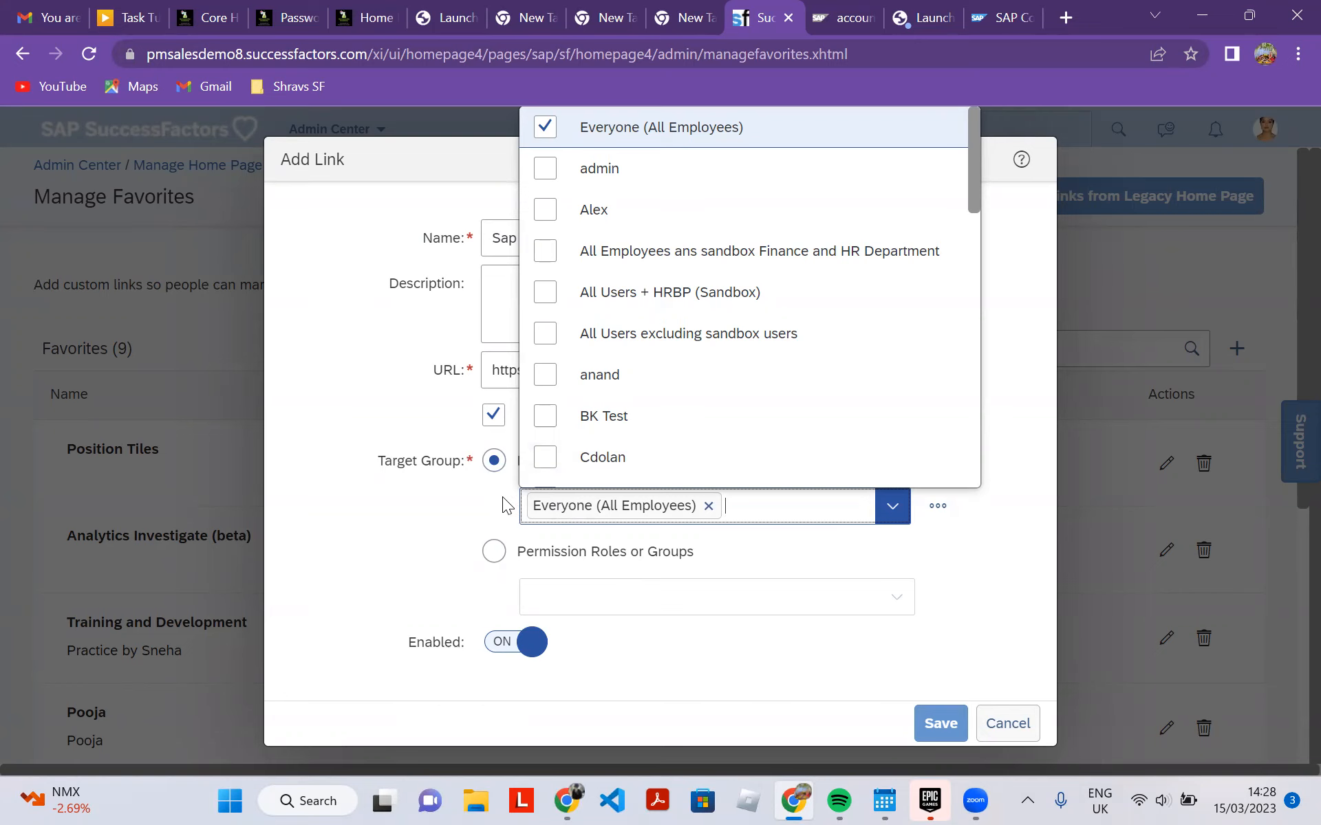
left_click(498, 558)
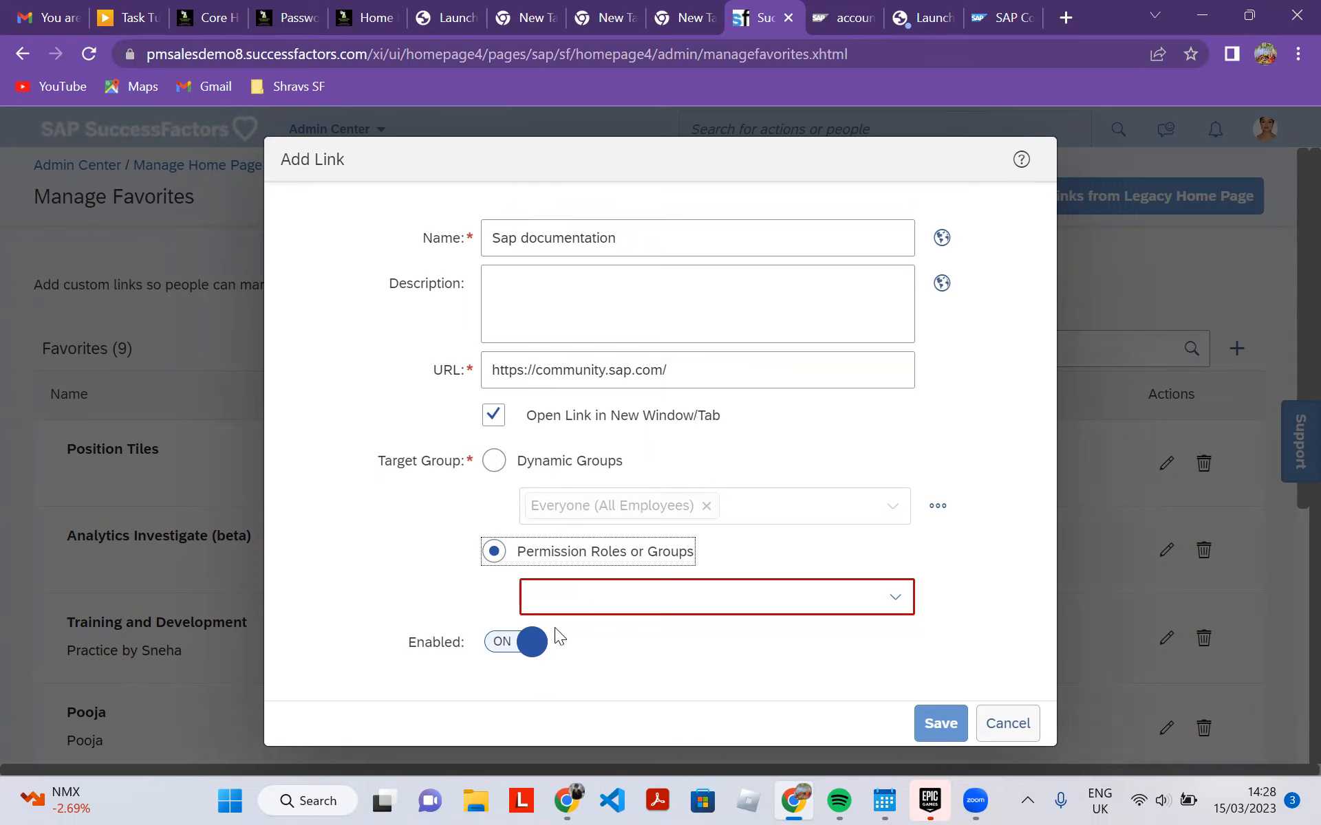
left_click(892, 601)
left_click(892, 600)
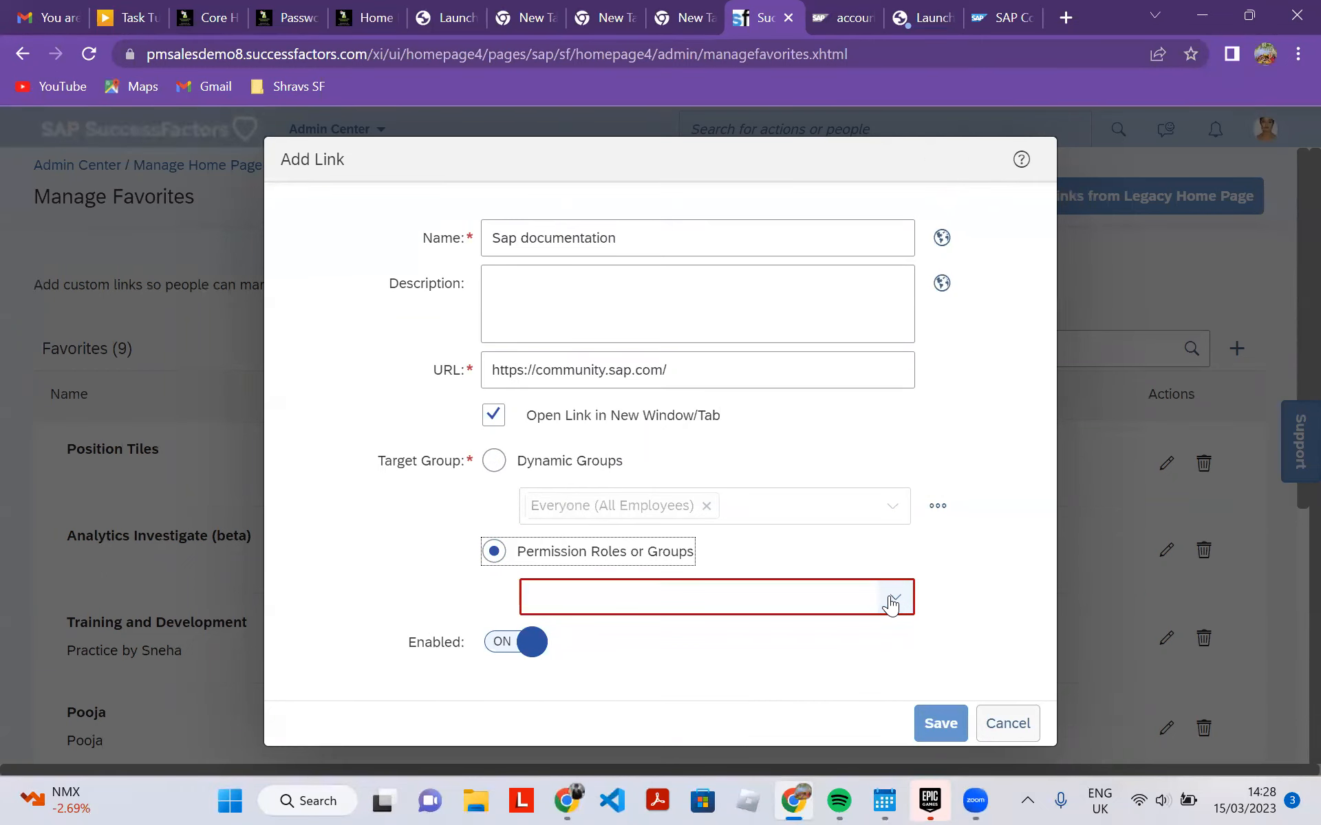
left_click(893, 601)
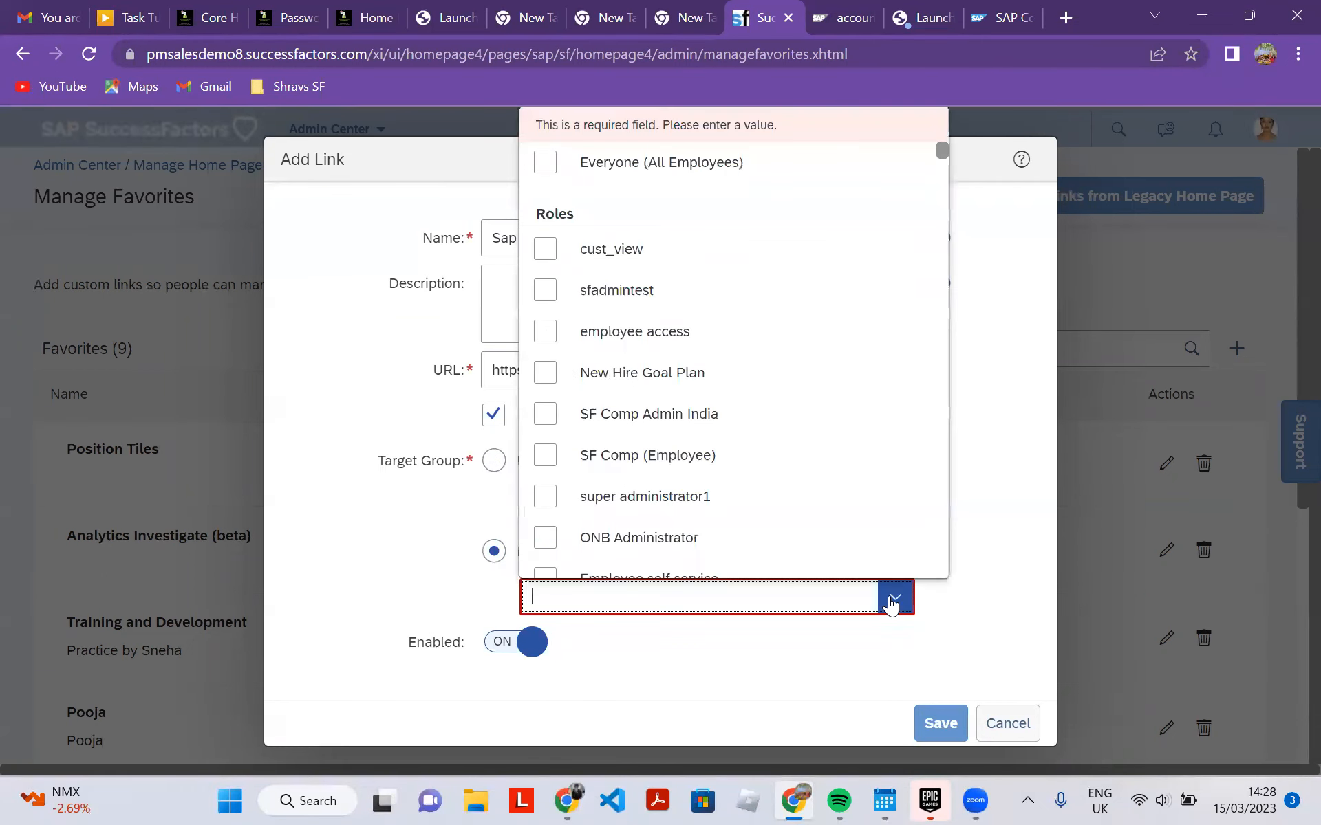
scroll(892, 600, "down", 2)
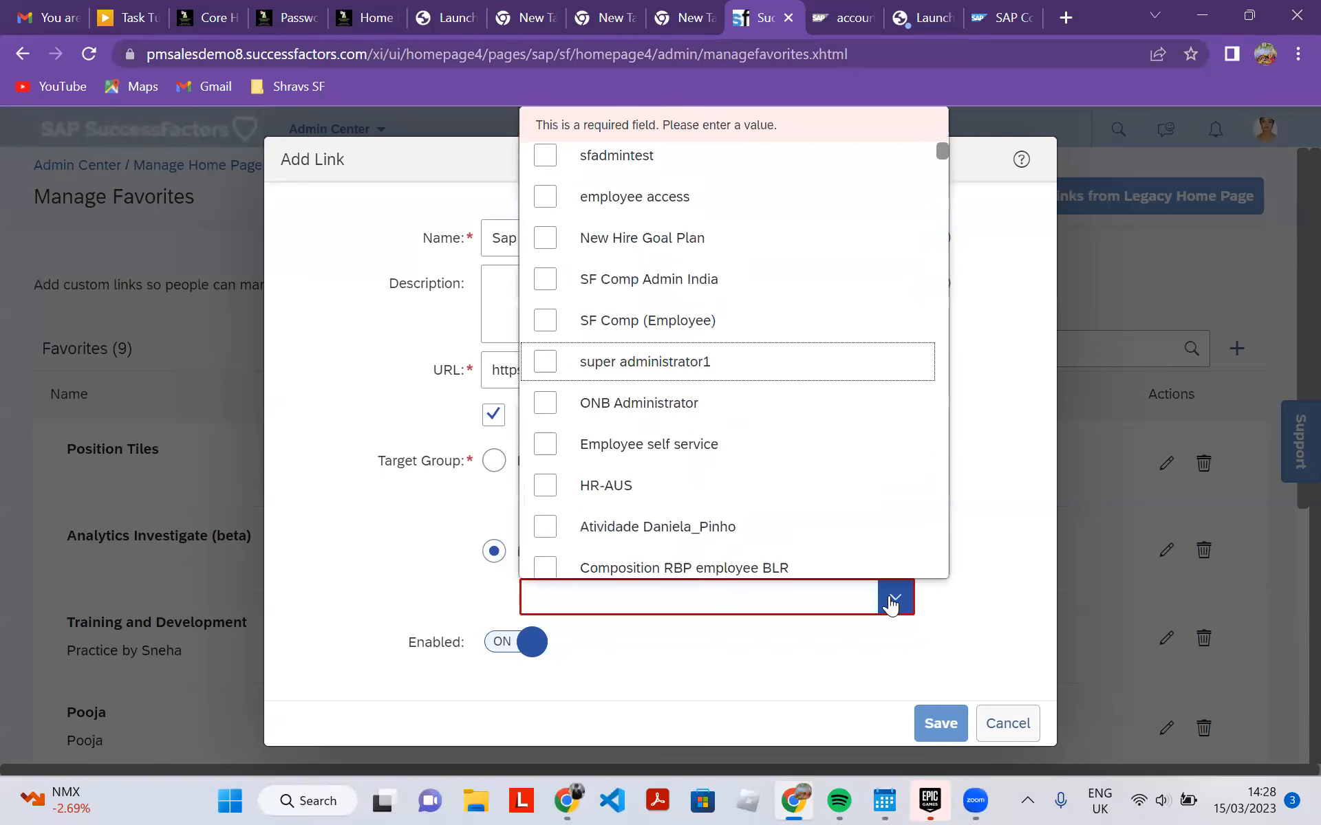
scroll(892, 600, "up", 2)
scroll(892, 600, "down", 3)
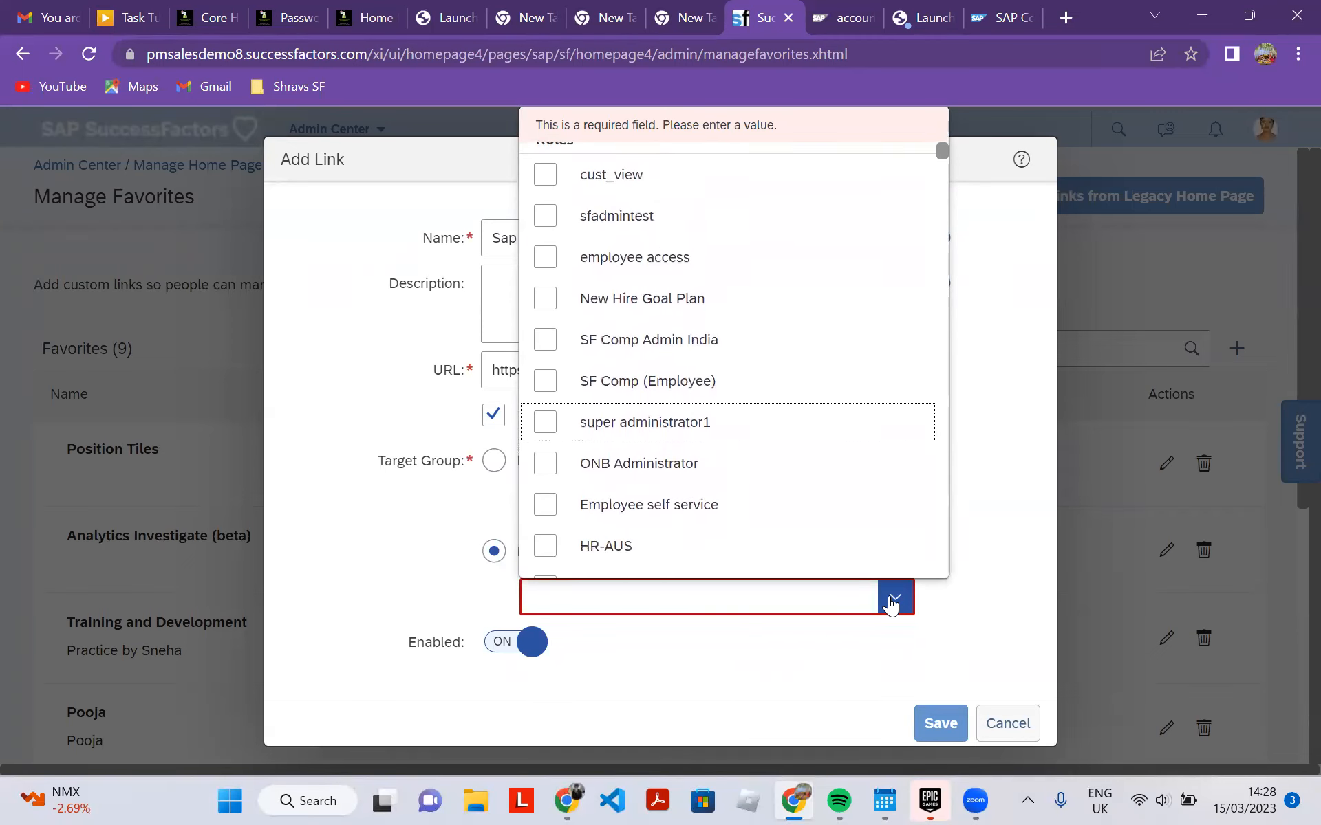
scroll(892, 603, "down", 1)
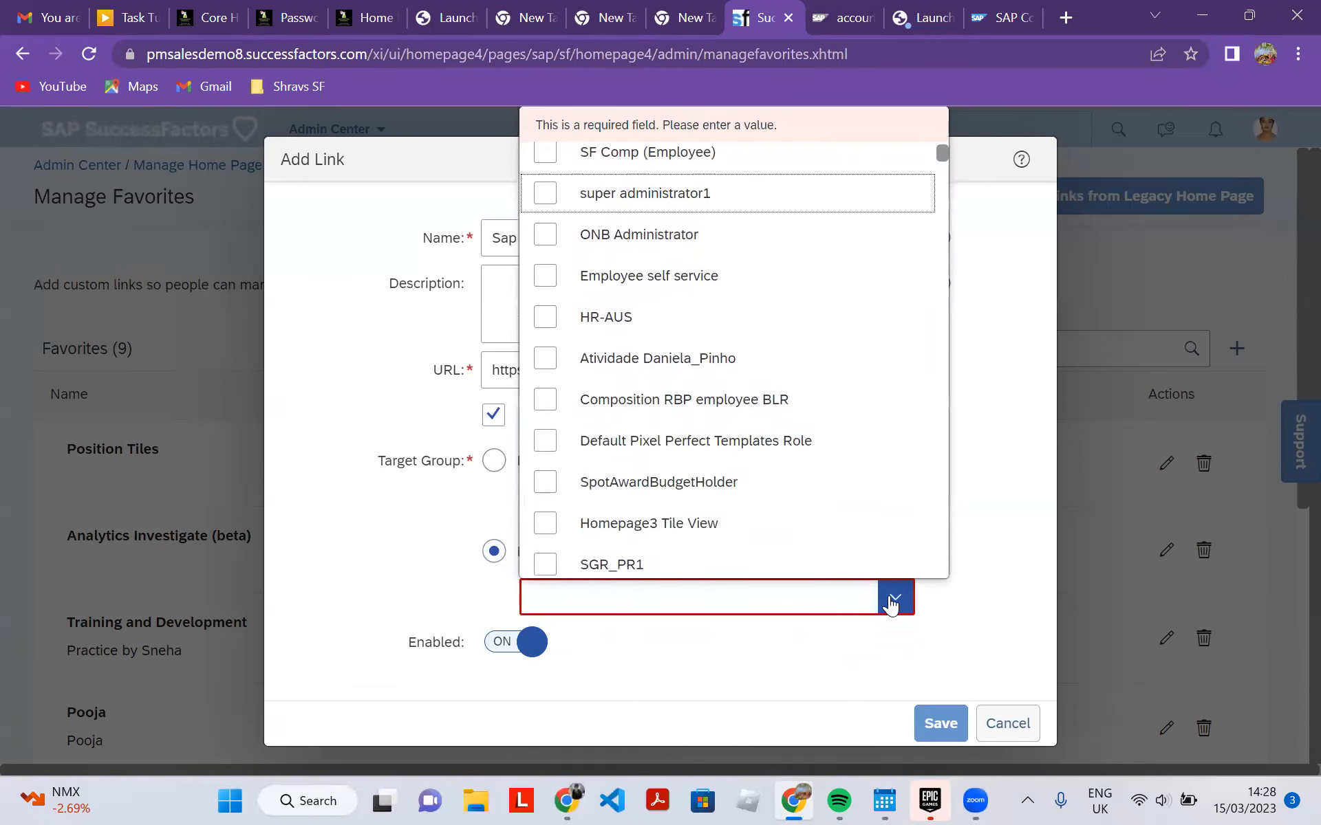
scroll(892, 604, "down", 4)
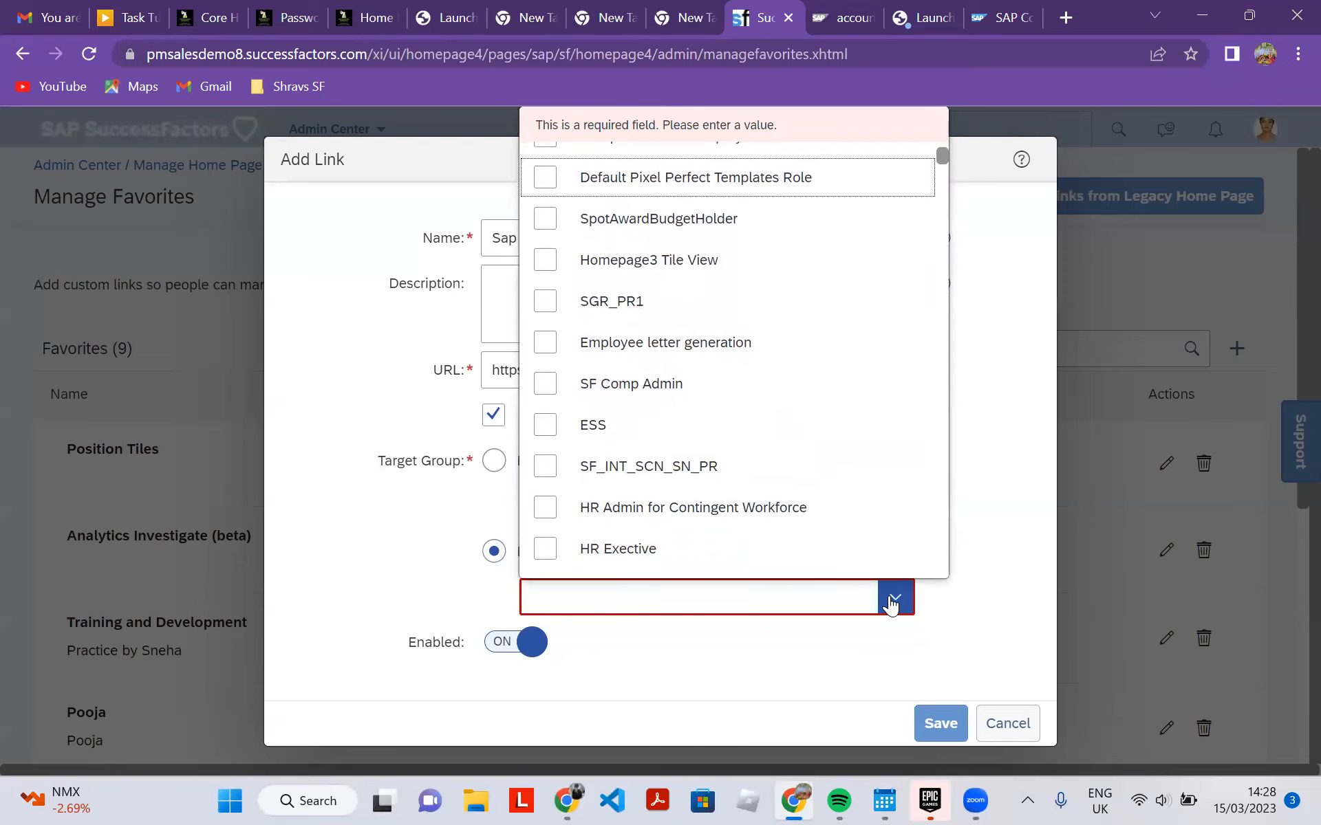
scroll(892, 604, "down", 5)
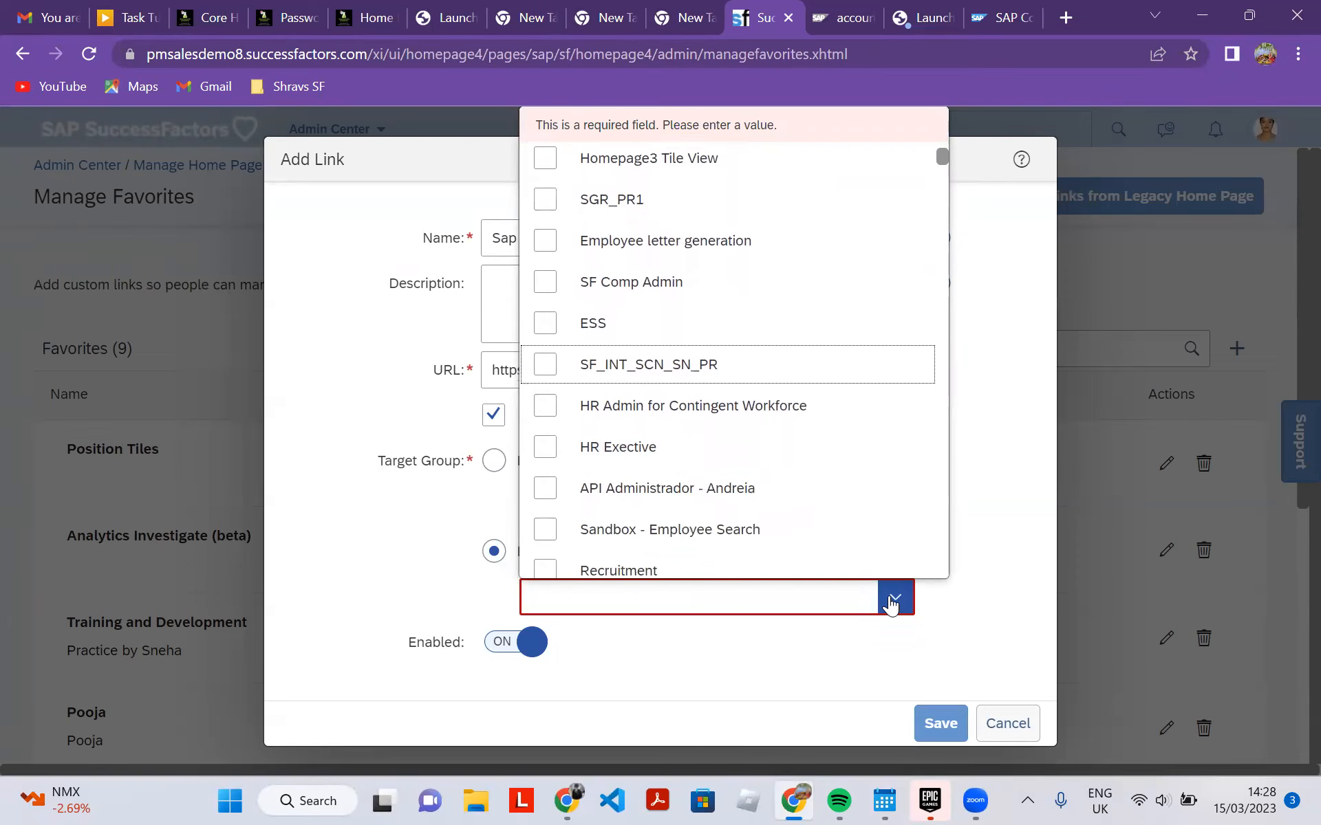
scroll(892, 604, "down", 4)
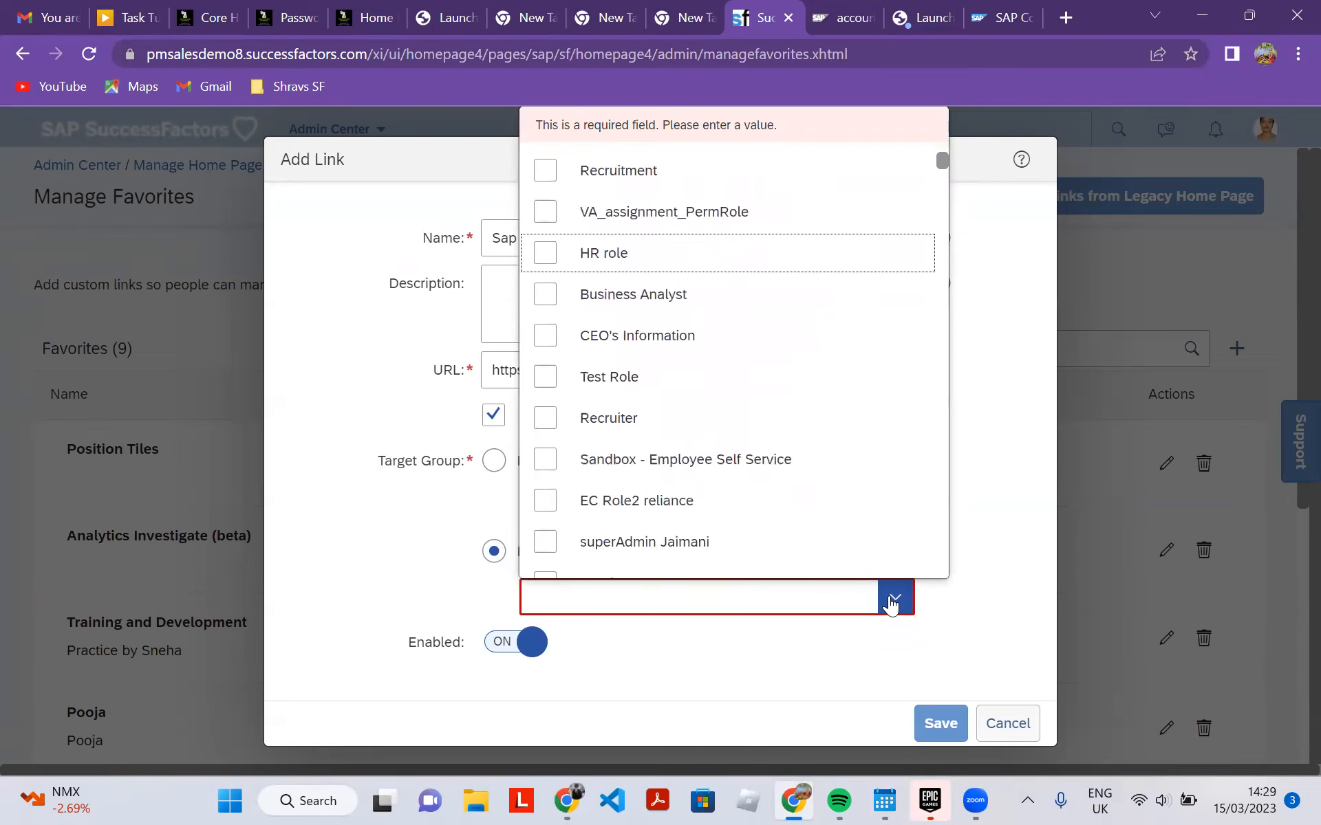
scroll(892, 604, "down", 4)
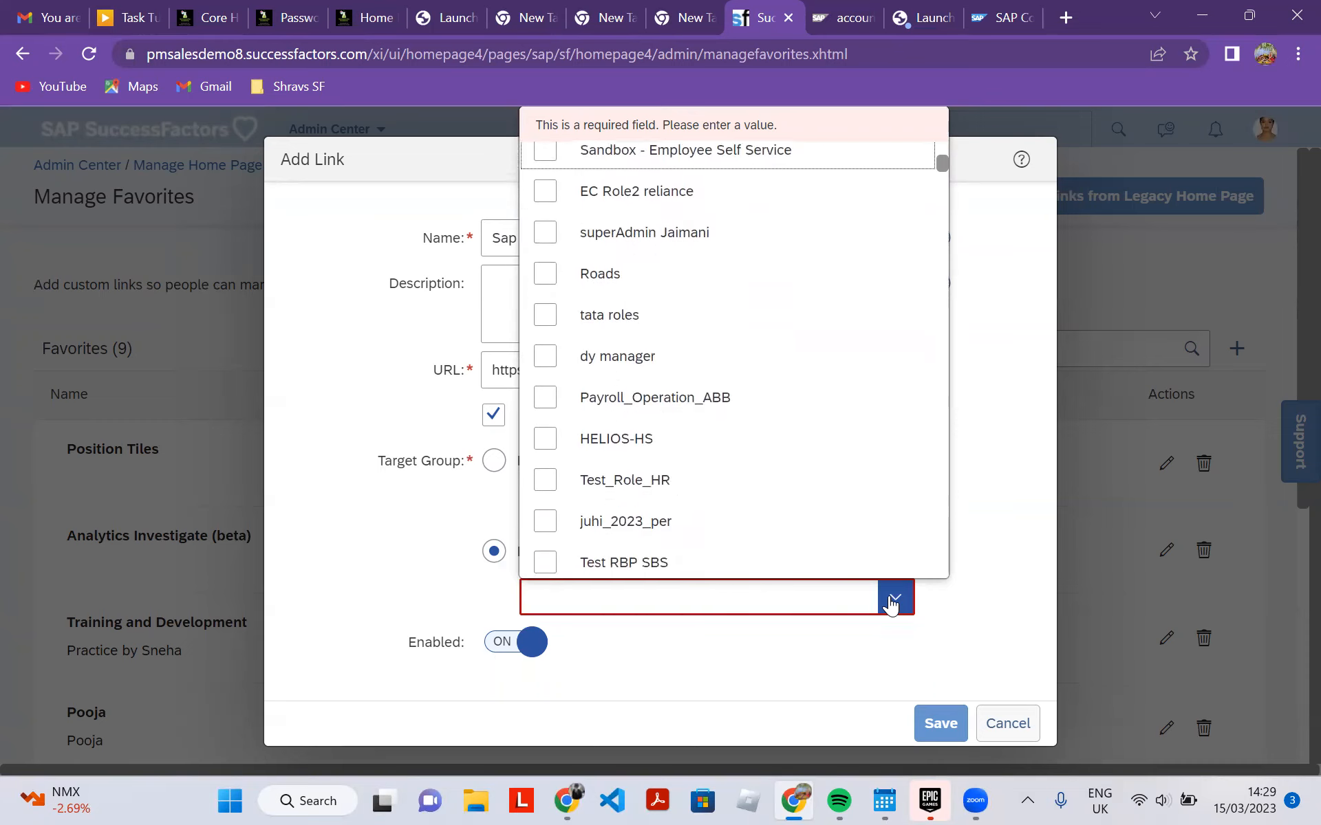
scroll(892, 604, "down", 3)
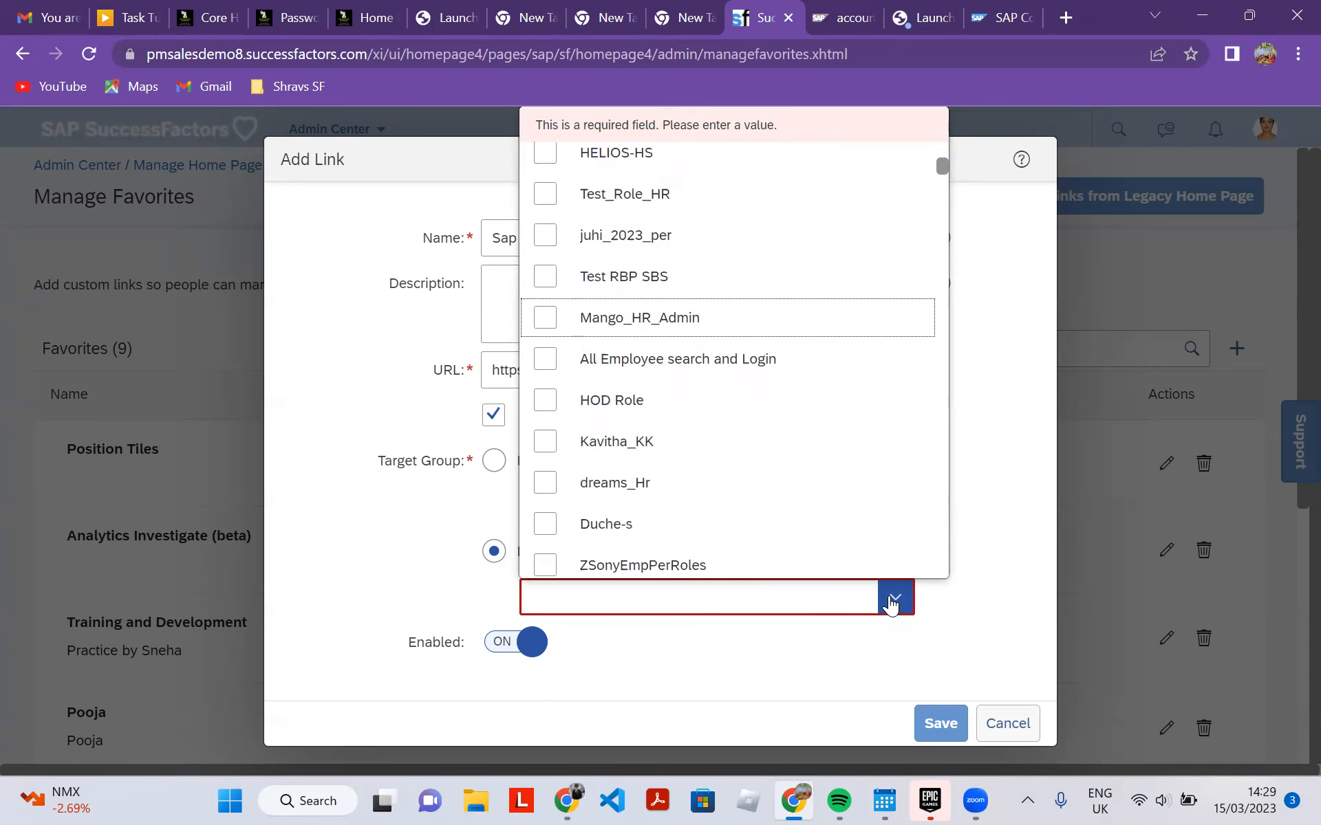
scroll(892, 603, "down", 2)
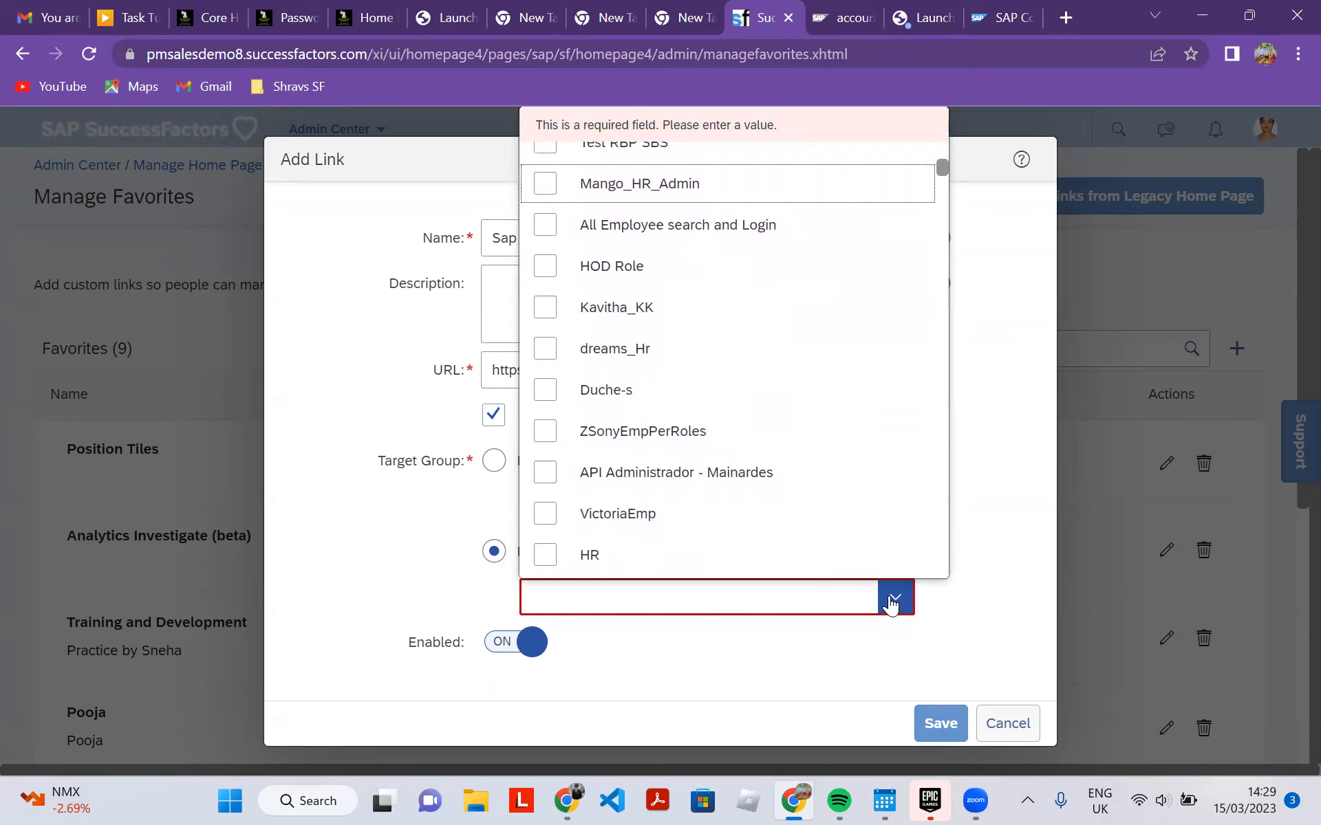
scroll(892, 603, "up", 10)
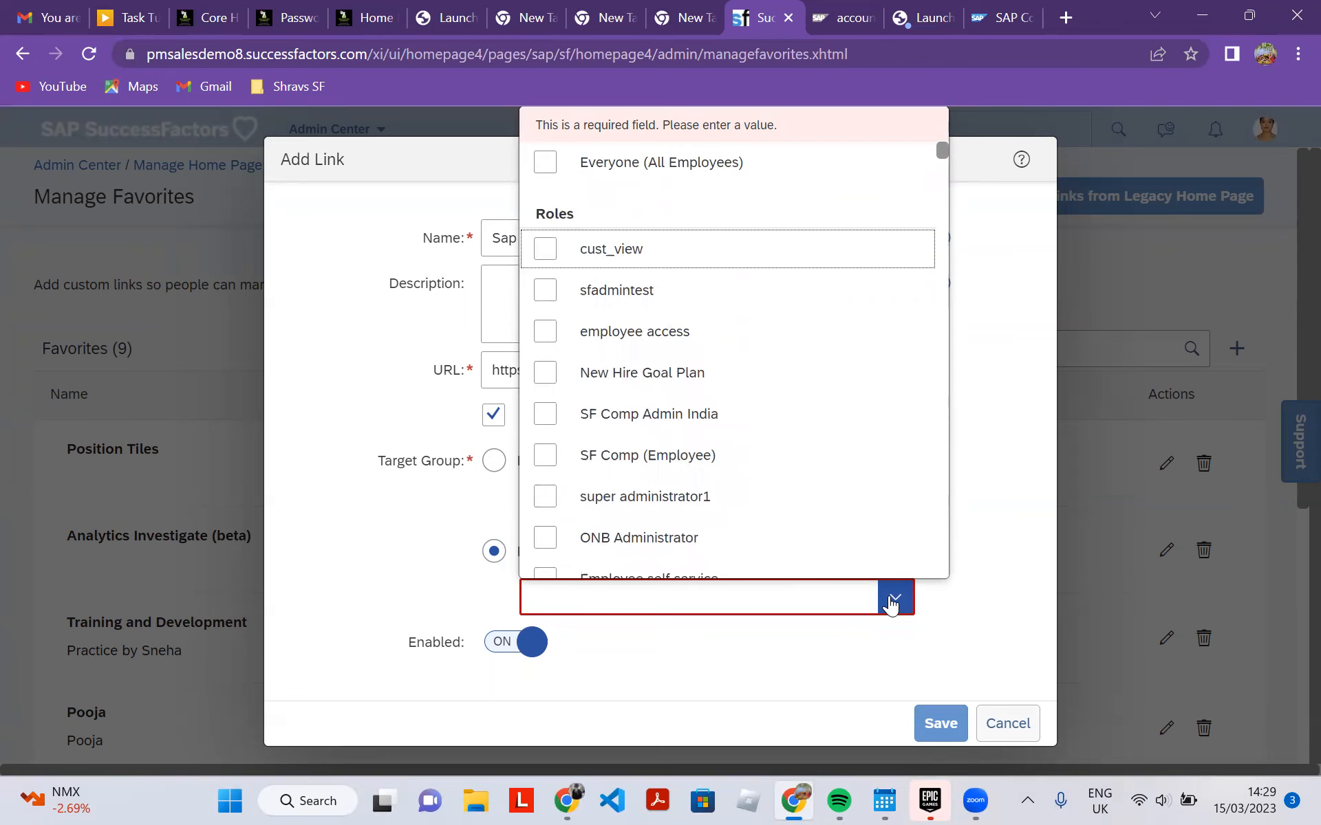
left_click(892, 604)
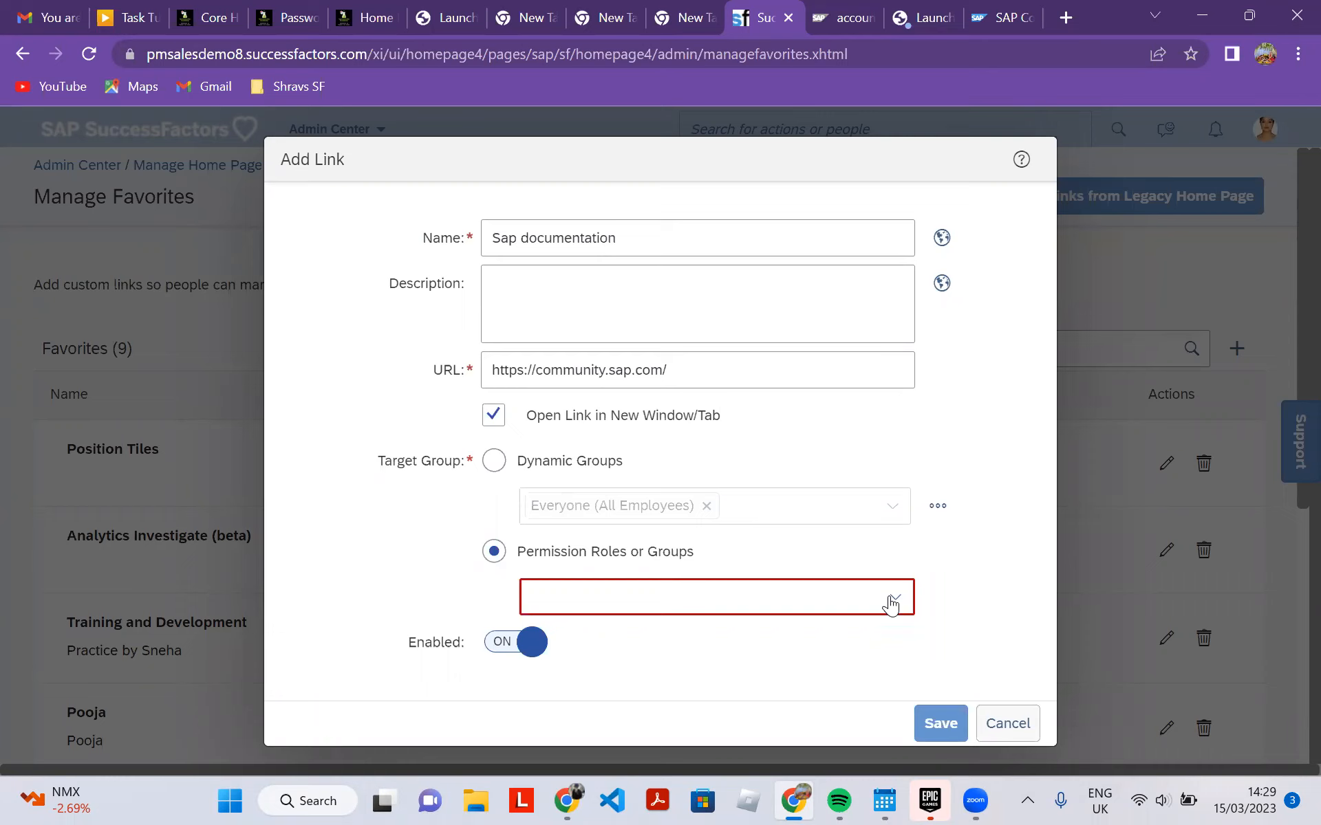
Target the link at the dynamic group Everyone (All Employees) and save it.
left_click(494, 461)
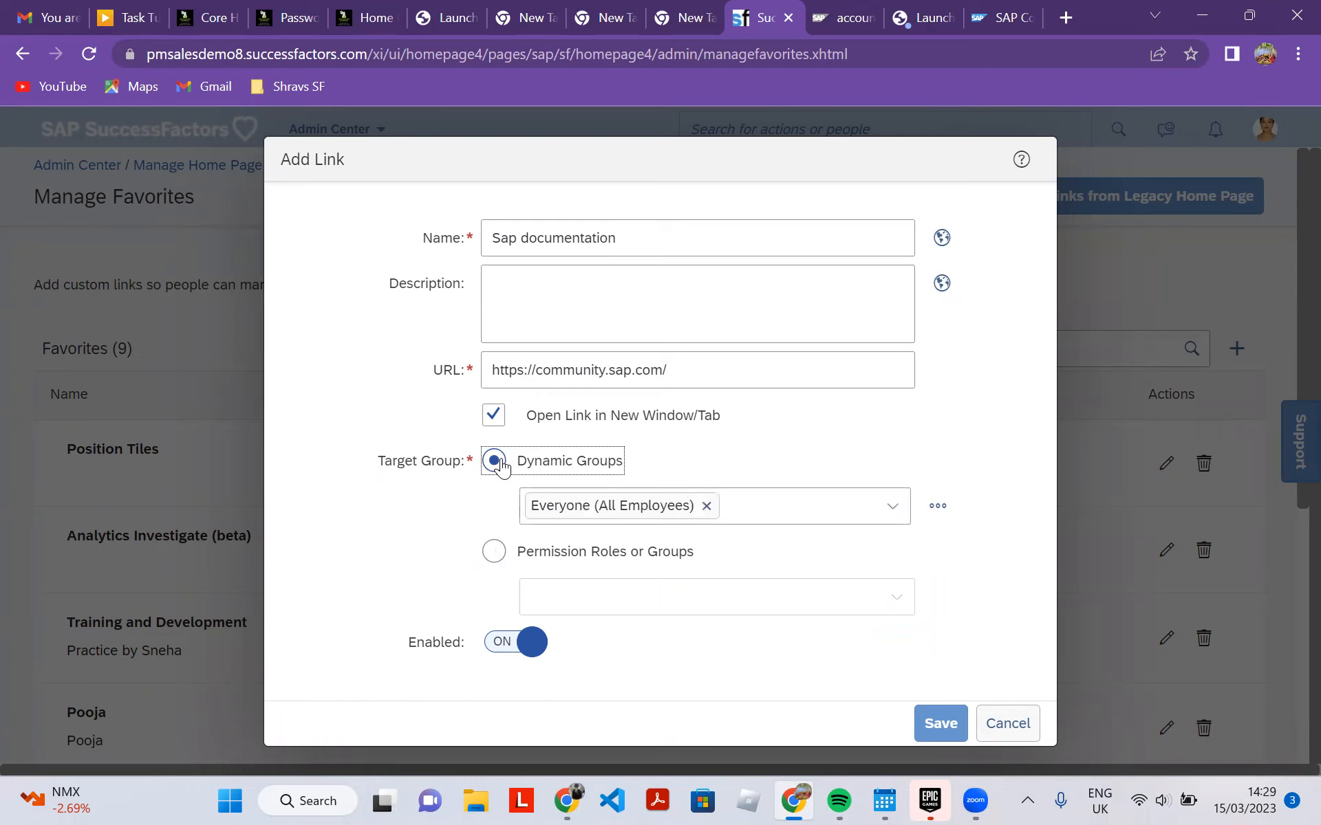
key("Return")
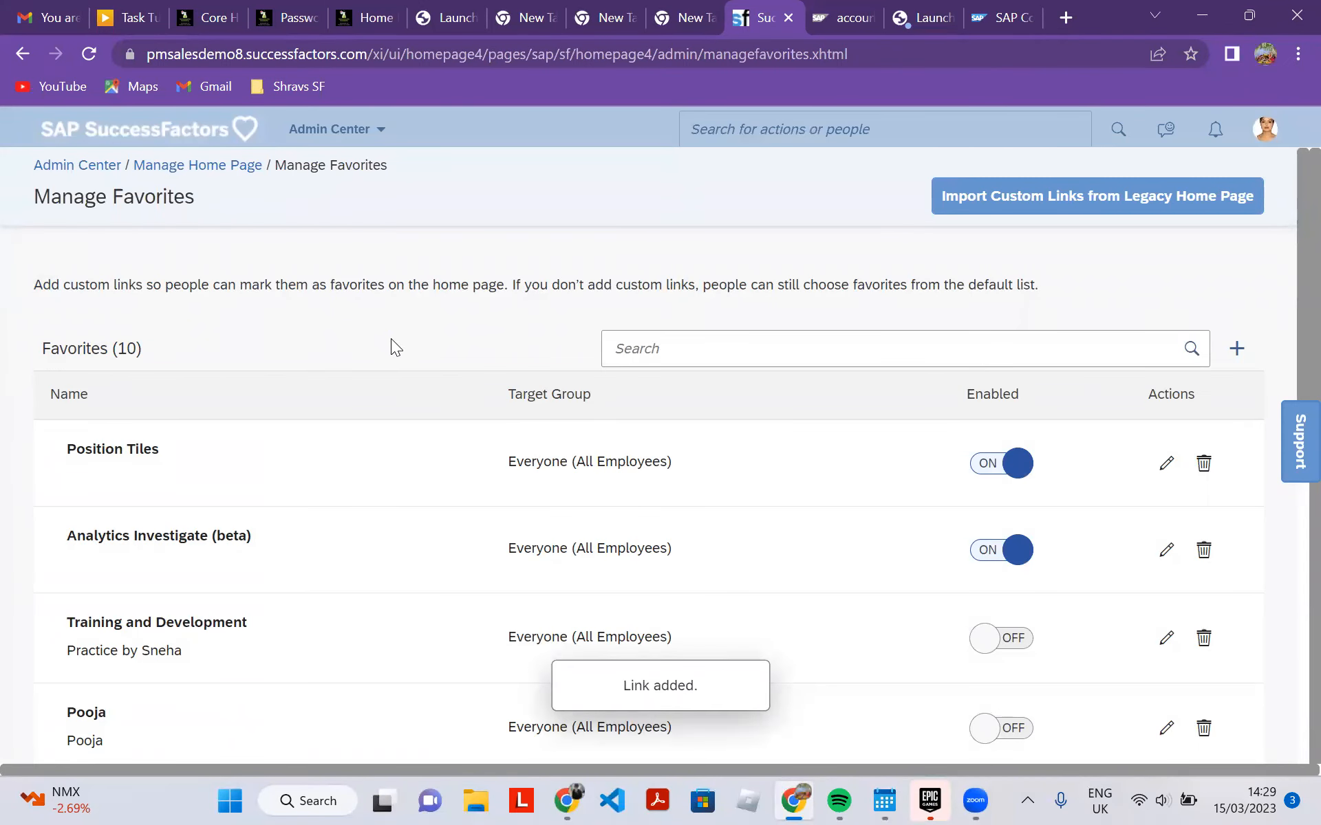
Leave Manage Favorites and return to the SAP SuccessFactors home page.
left_click(746, 129)
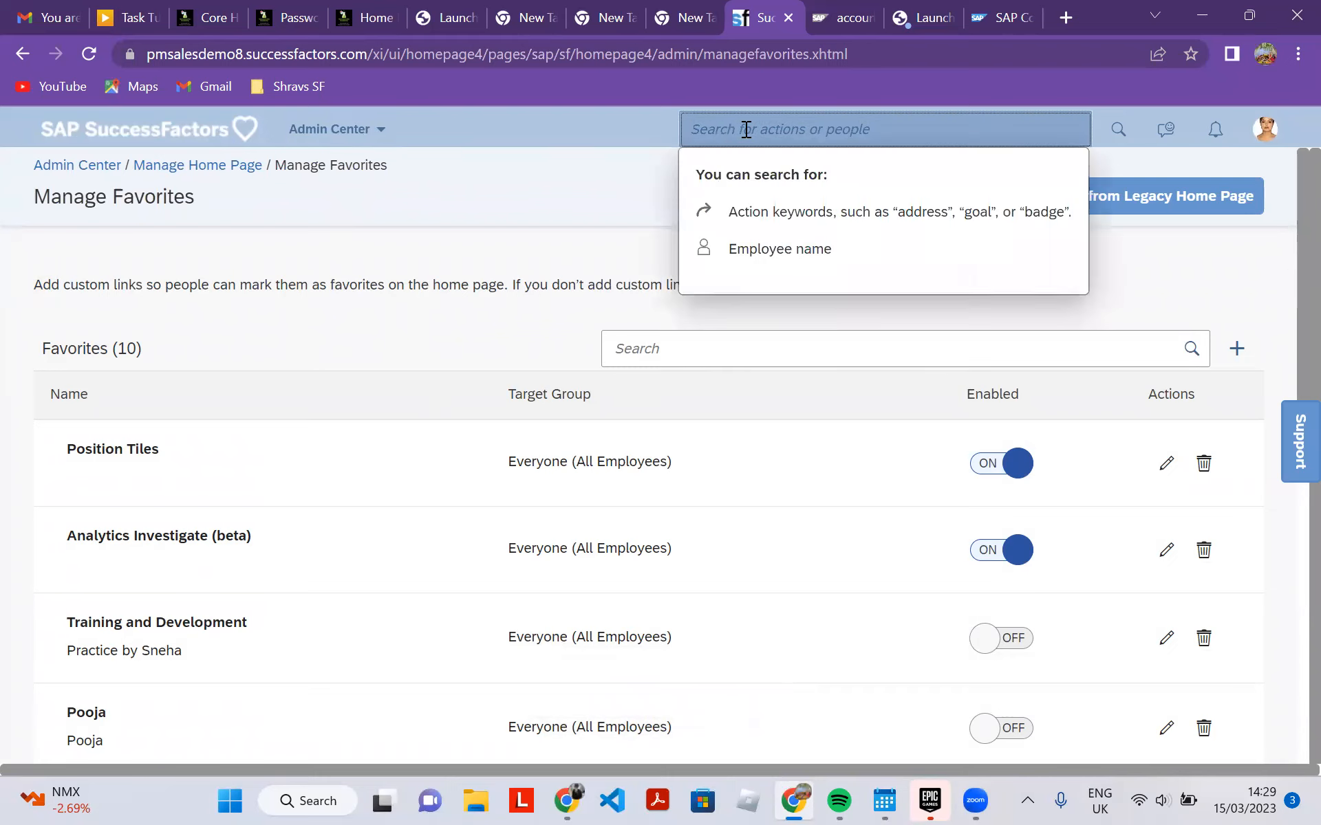
left_click(155, 133)
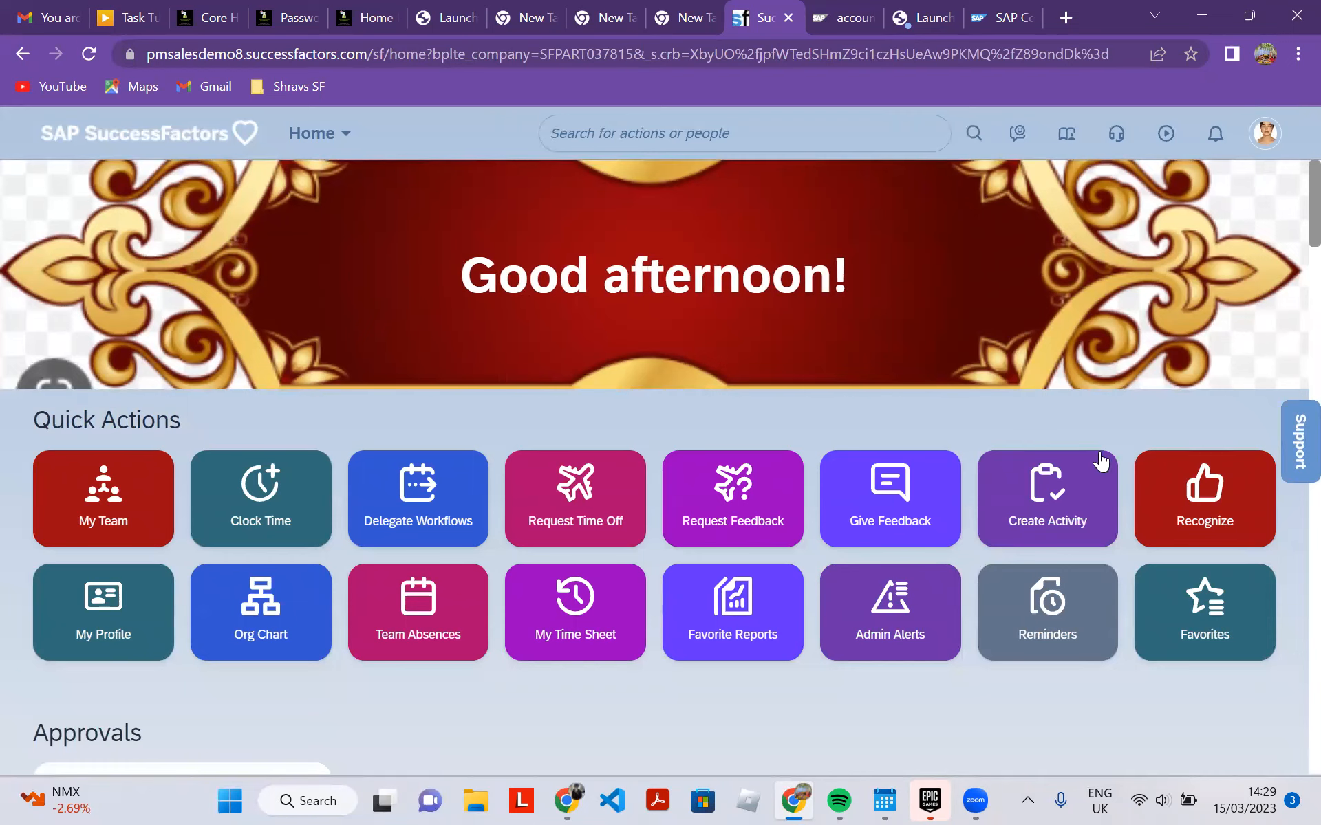
Examine the home page sections from Quick Actions through Approvals and For You Today to the last custom cards.
scroll(1288, 252, "down", 1)
scroll(1288, 254, "down", 10)
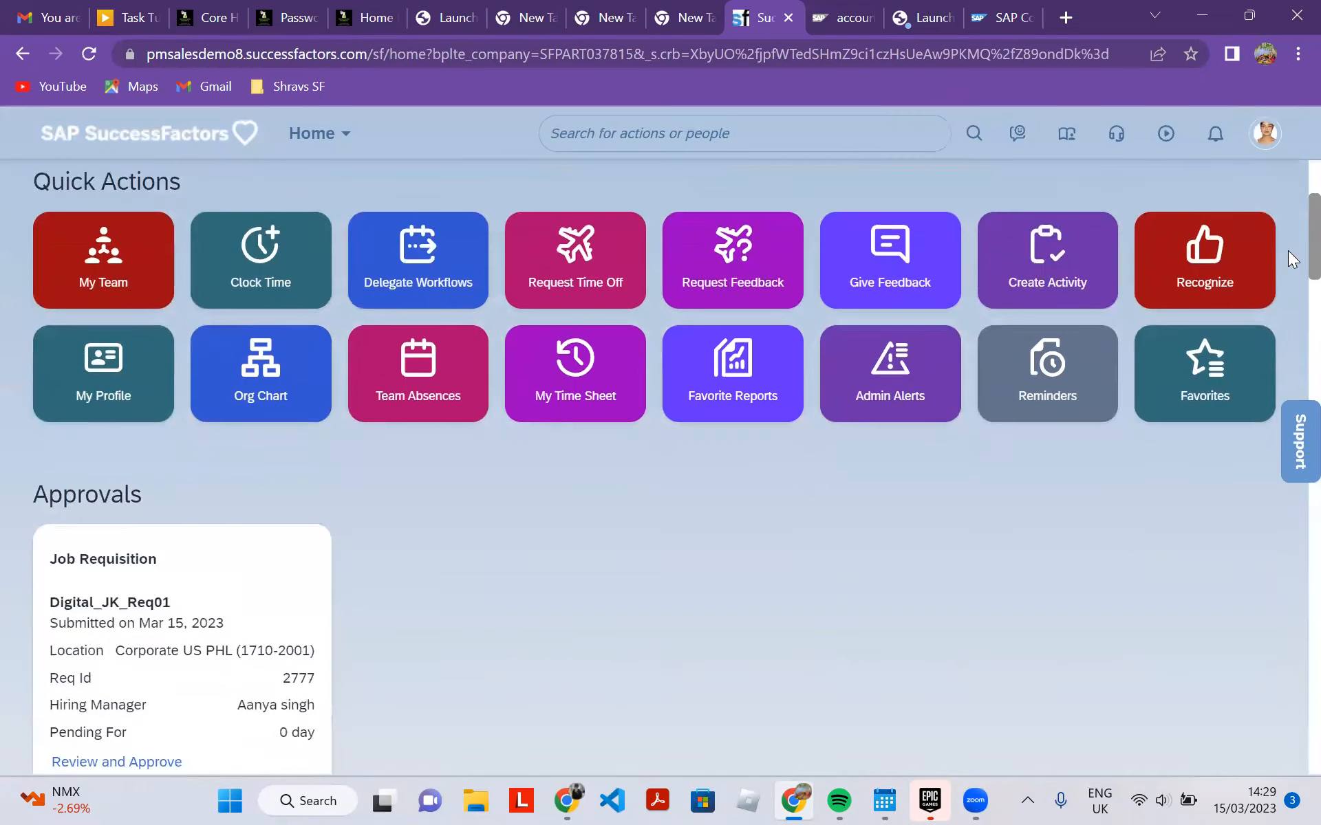
scroll(1288, 254, "down", 9)
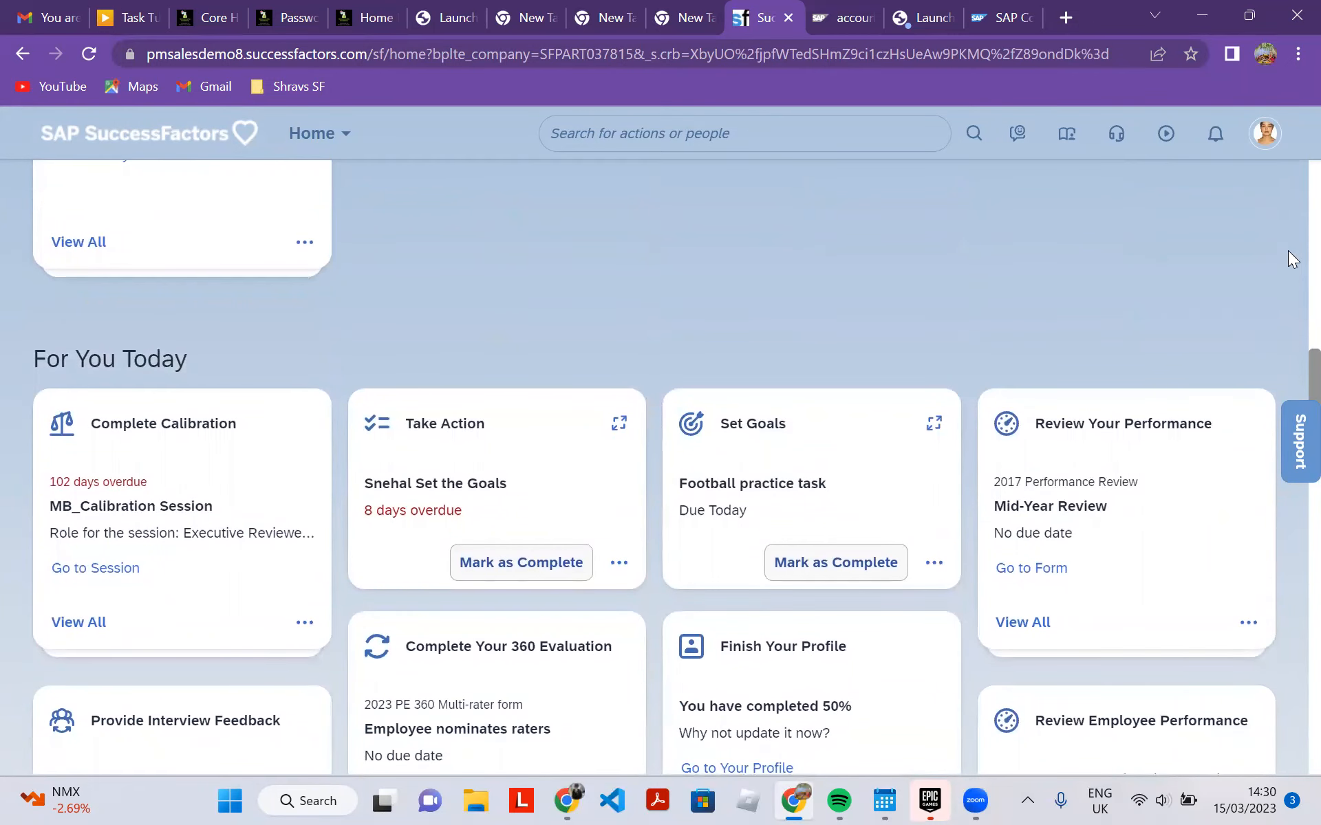
scroll(1288, 252, "down", 3)
scroll(1289, 255, "down", 2)
scroll(1287, 254, "down", 15)
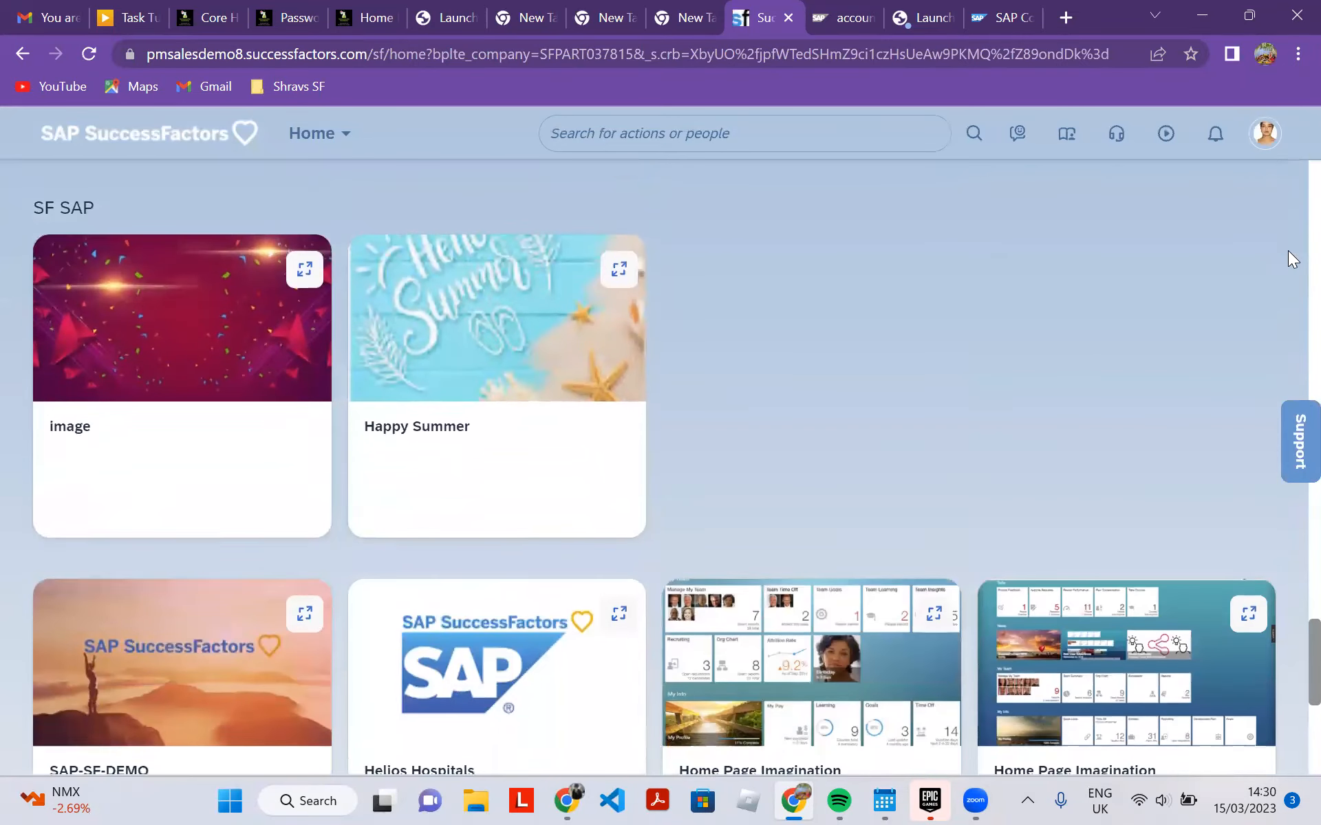
scroll(1287, 251, "down", 1)
scroll(1288, 250, "down", 2)
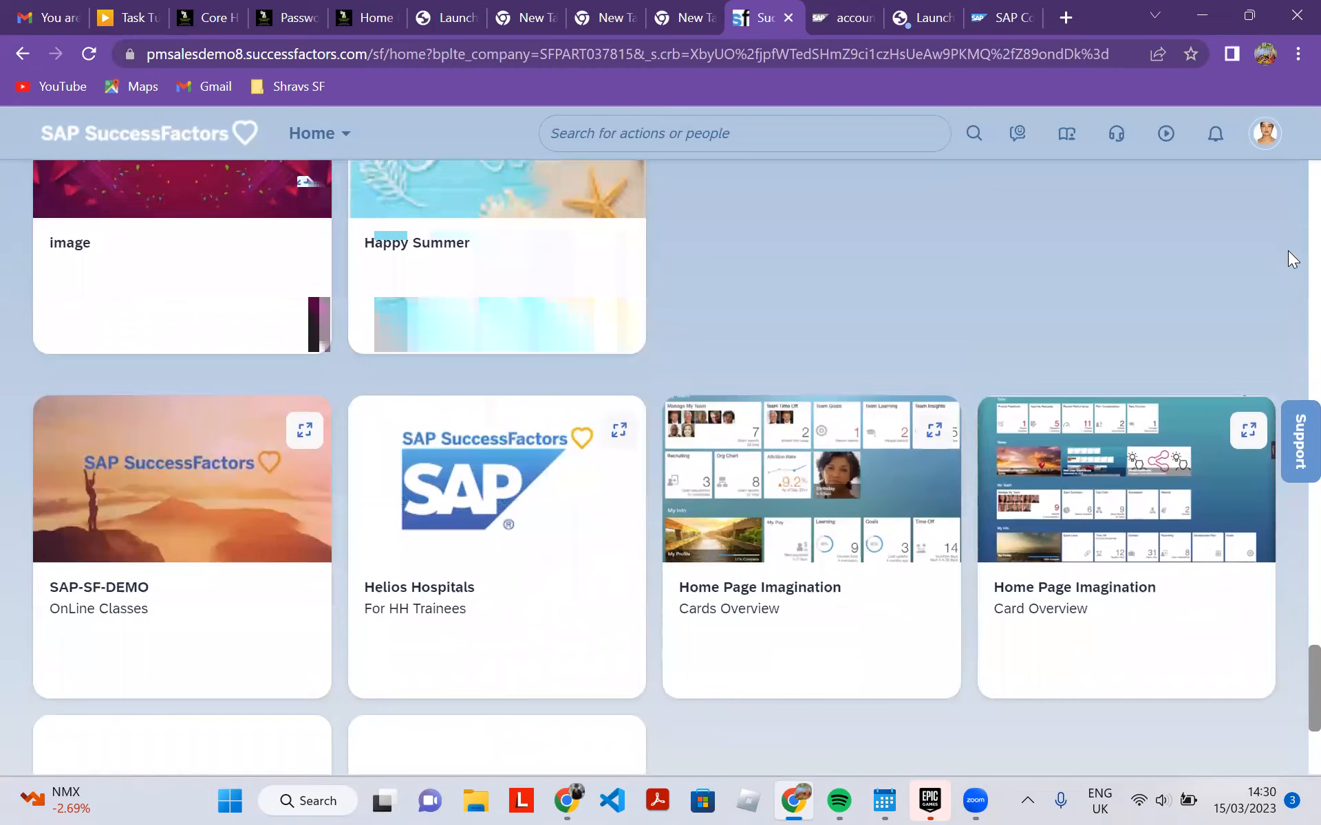
scroll(1288, 250, "down", 4)
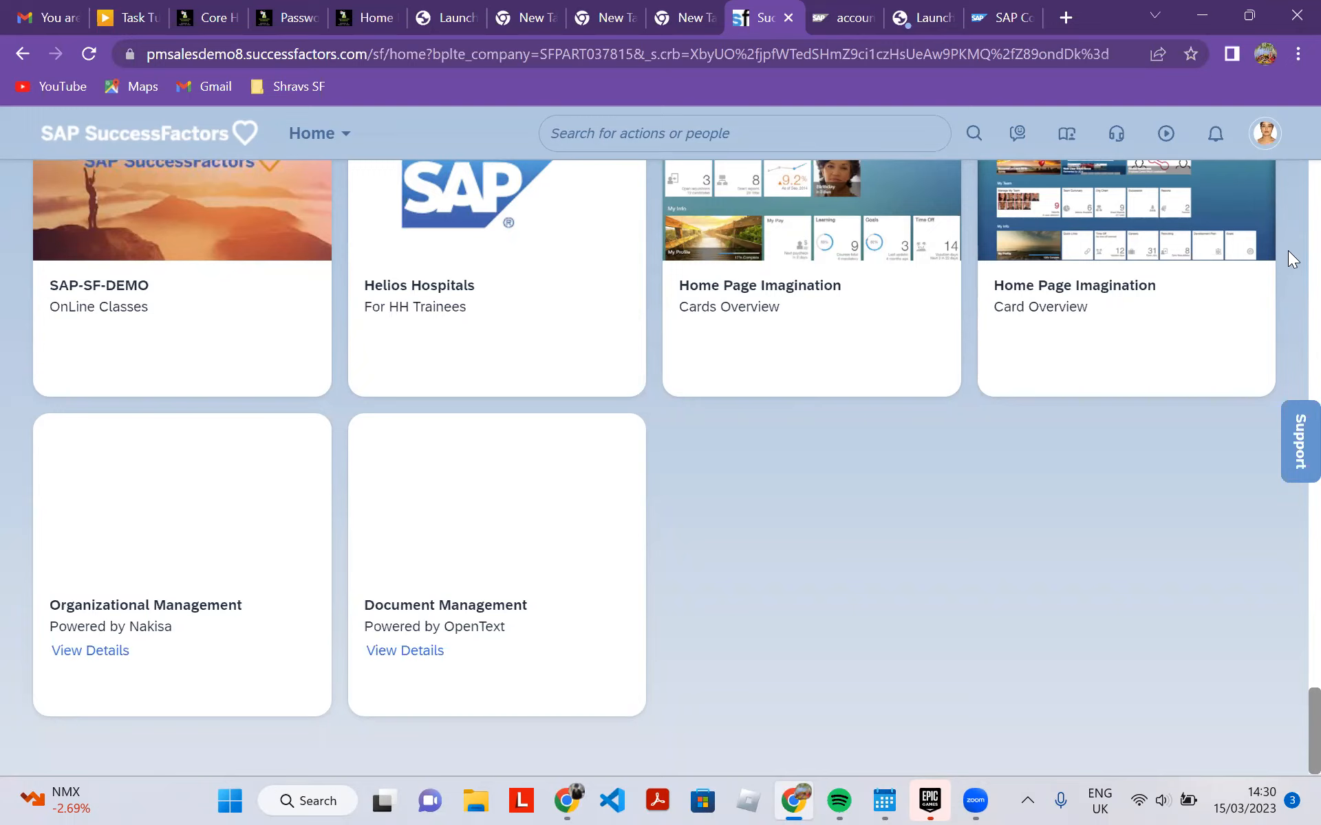
Review the Organizational Updates, For You Today and Approvals cards, going back up the home page to Quick Actions.
scroll(1288, 254, "up", 6)
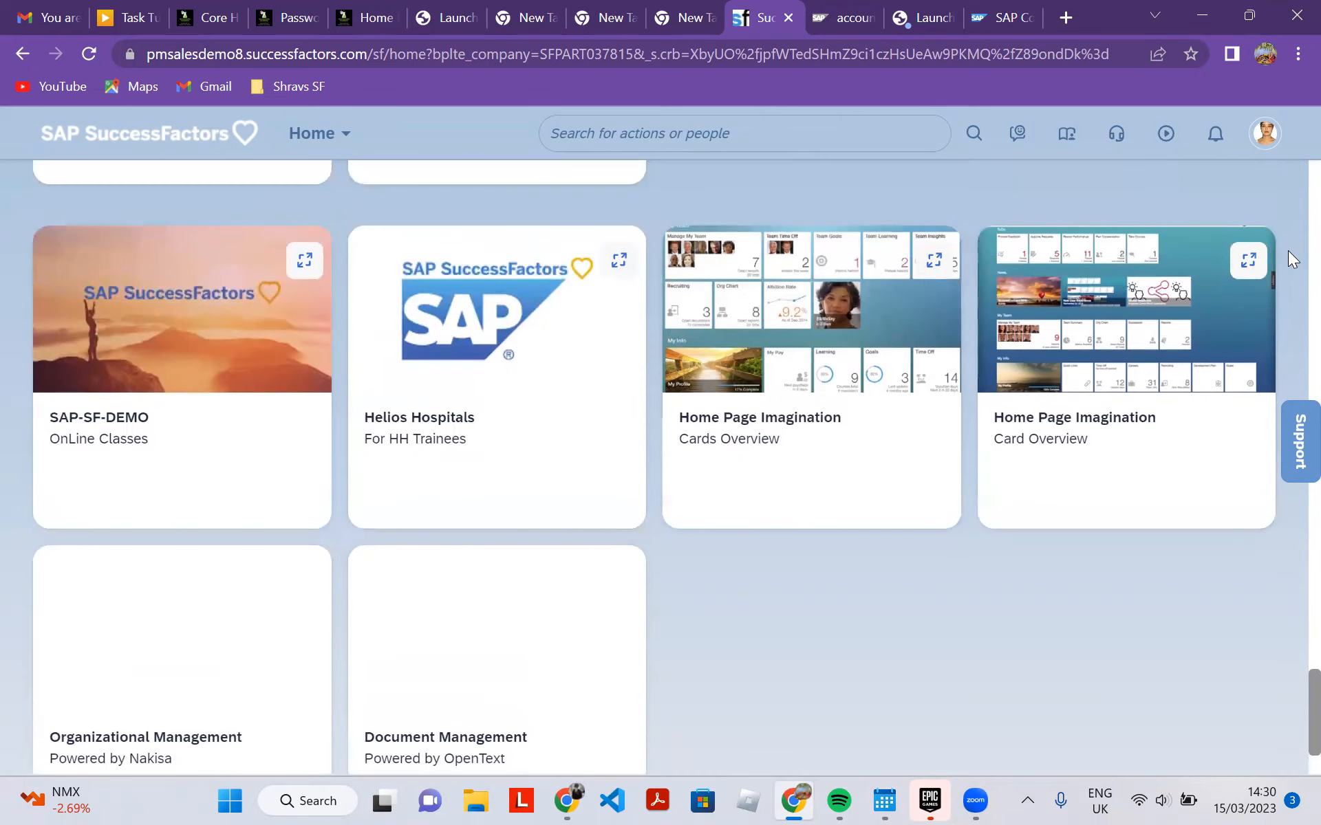
scroll(1289, 259, "up", 7)
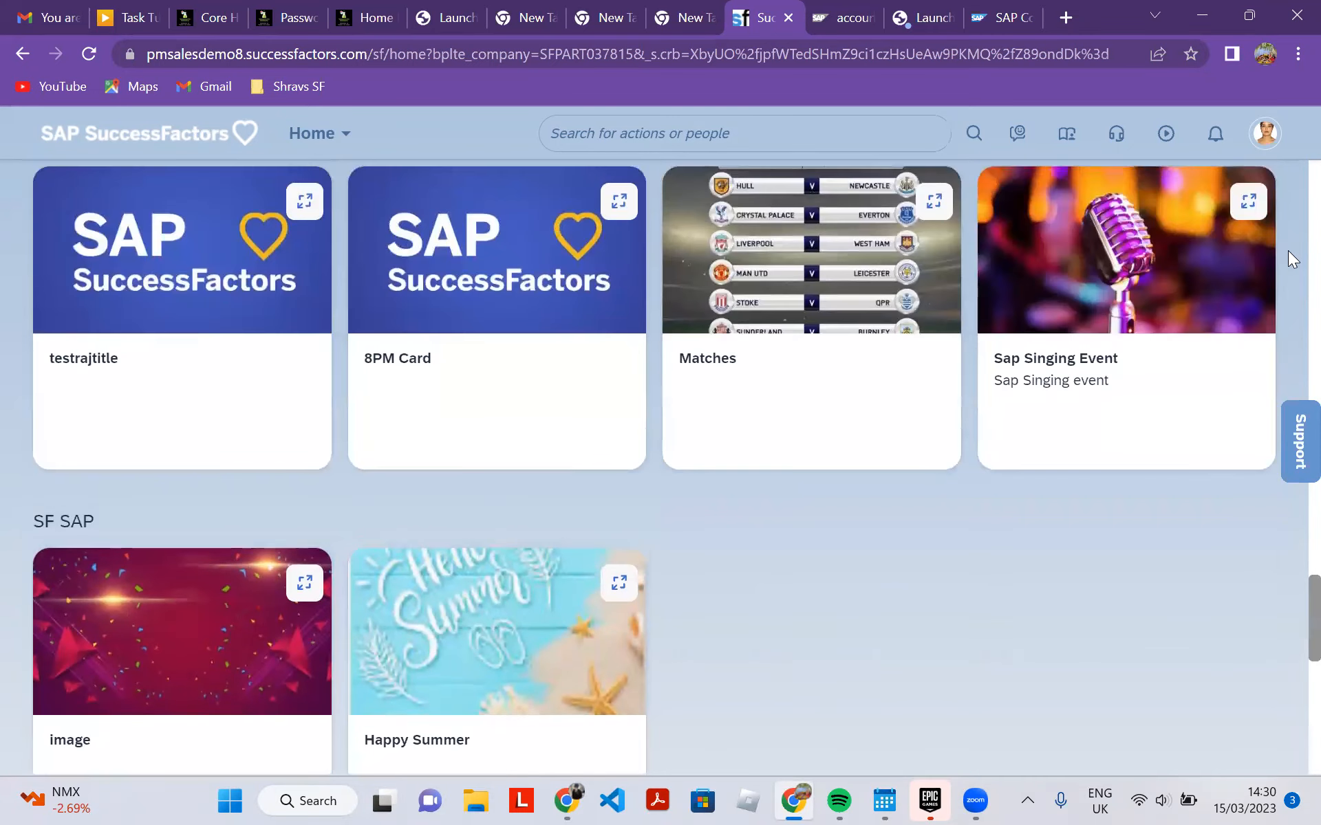
scroll(1287, 259, "up", 1)
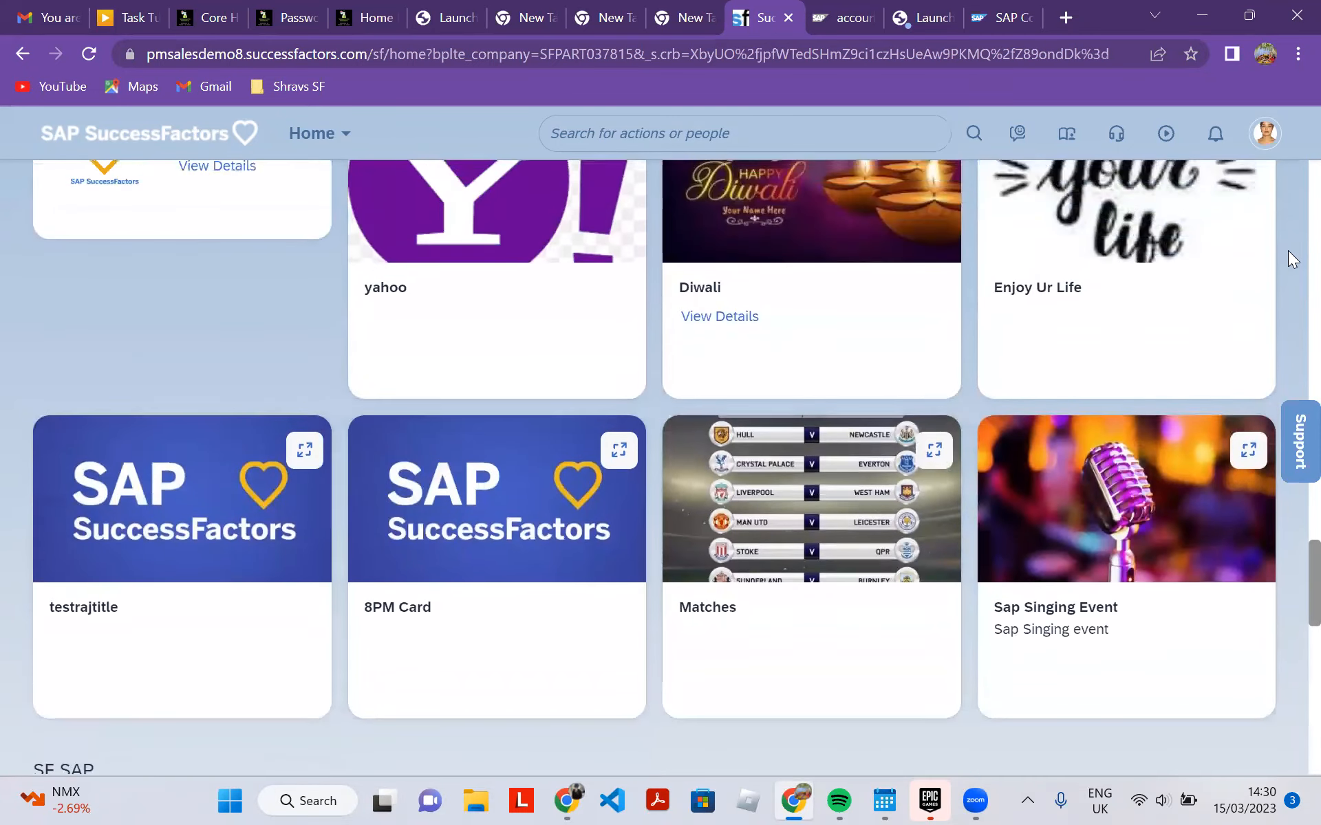
scroll(1287, 251, "up", 2)
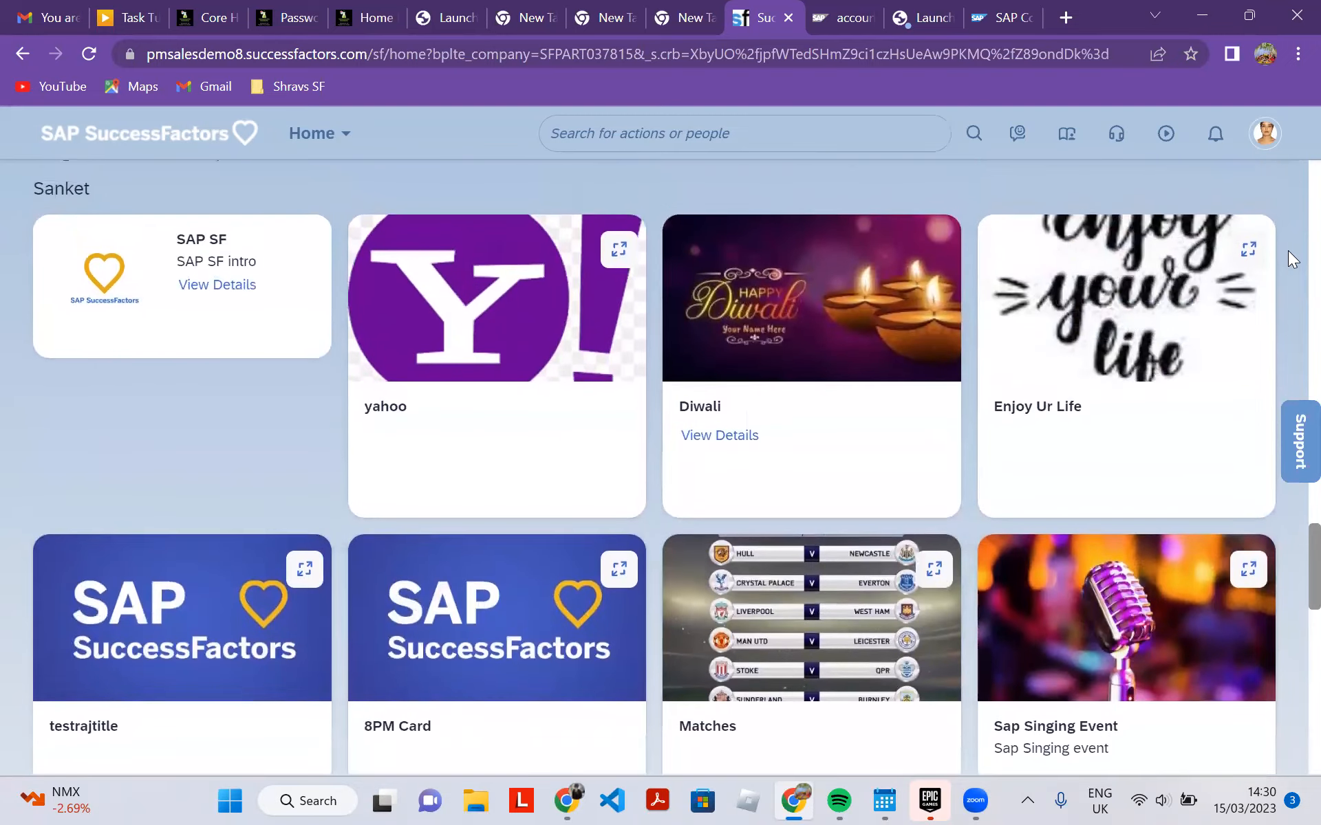
scroll(1287, 250, "up", 3)
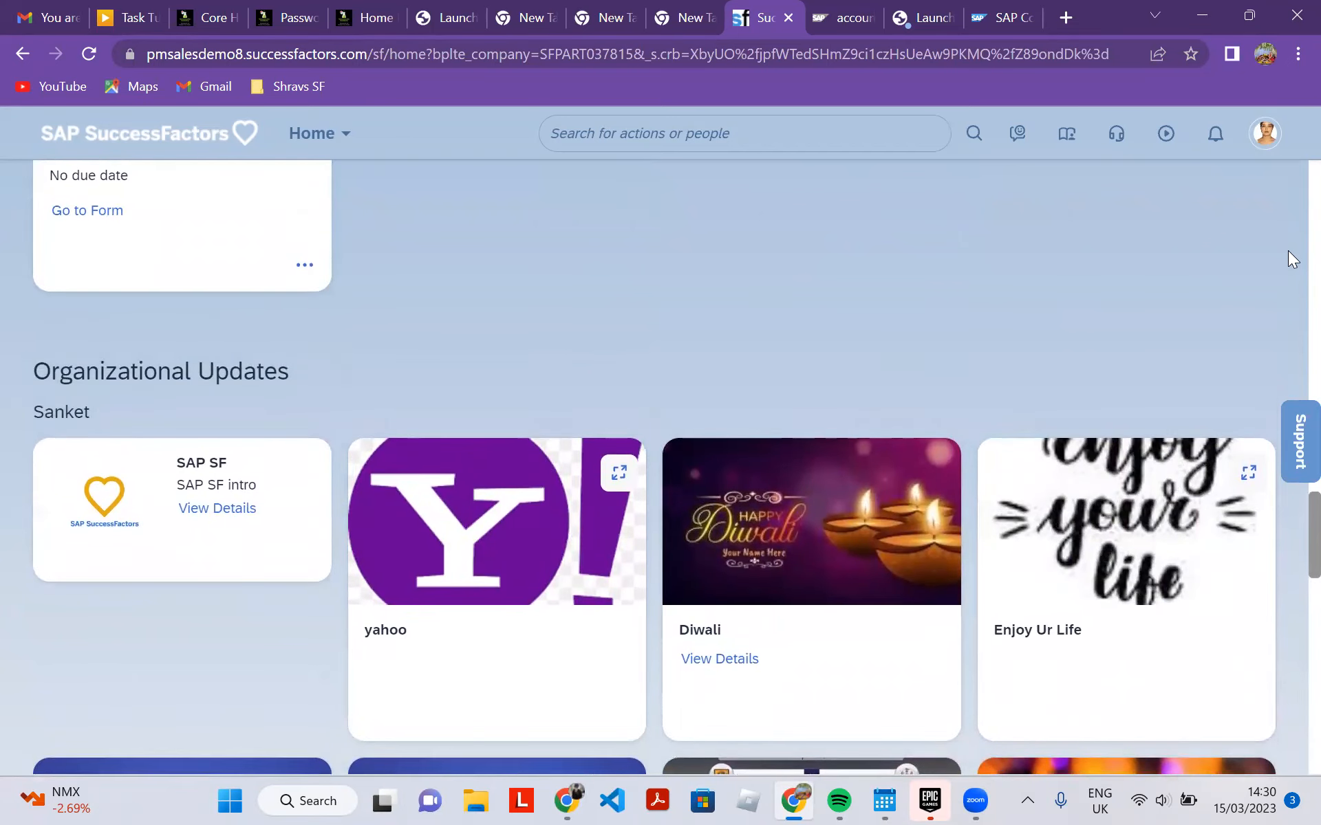
scroll(1288, 251, "up", 3)
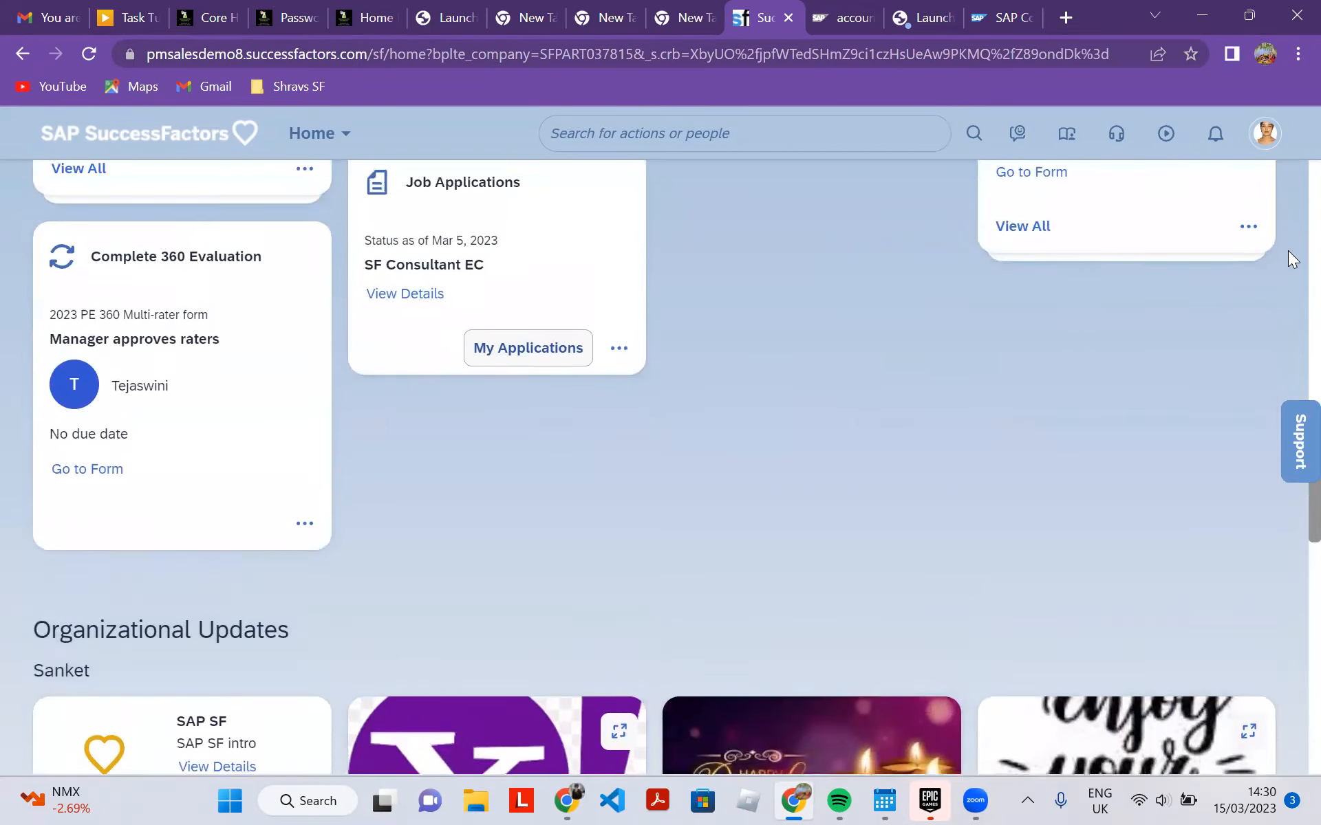
scroll(1287, 251, "up", 3)
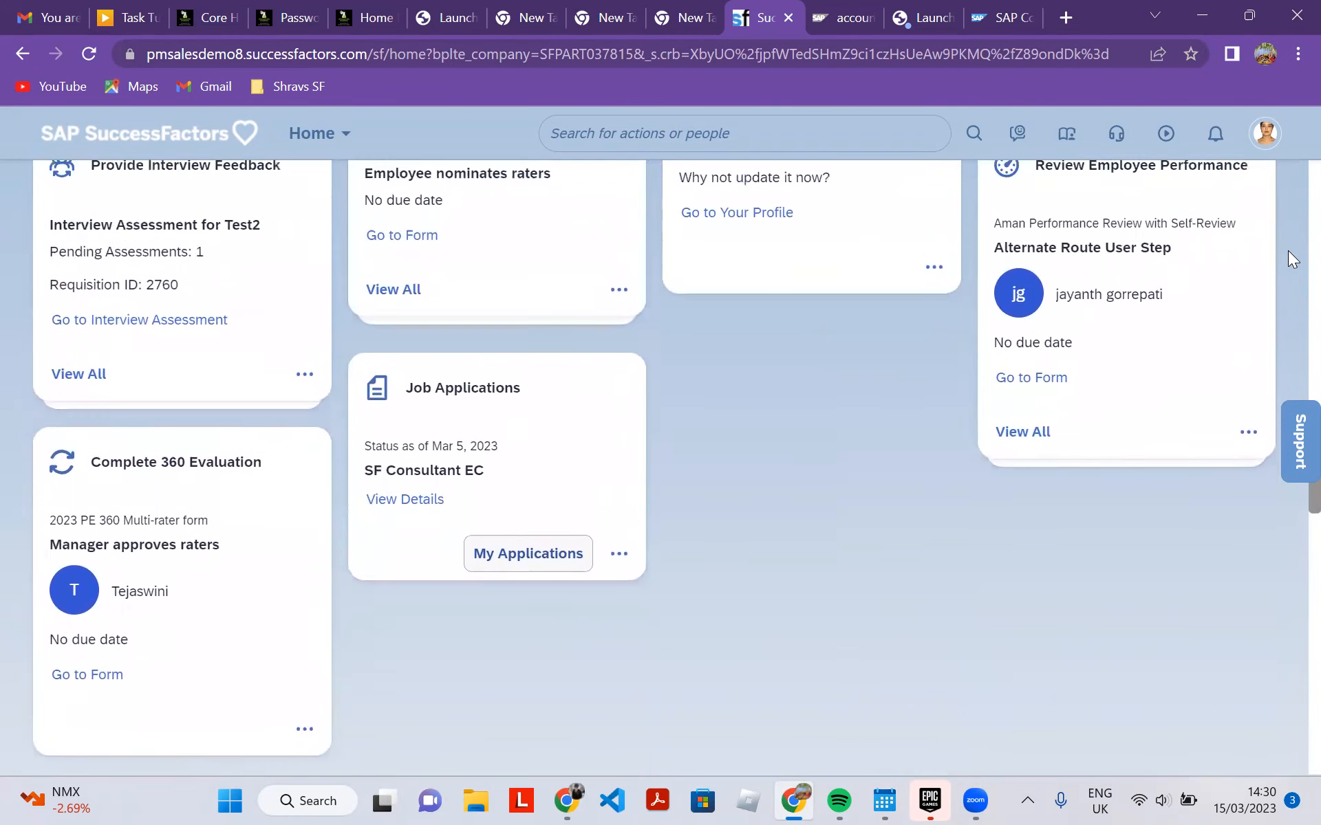
scroll(1288, 250, "up", 1)
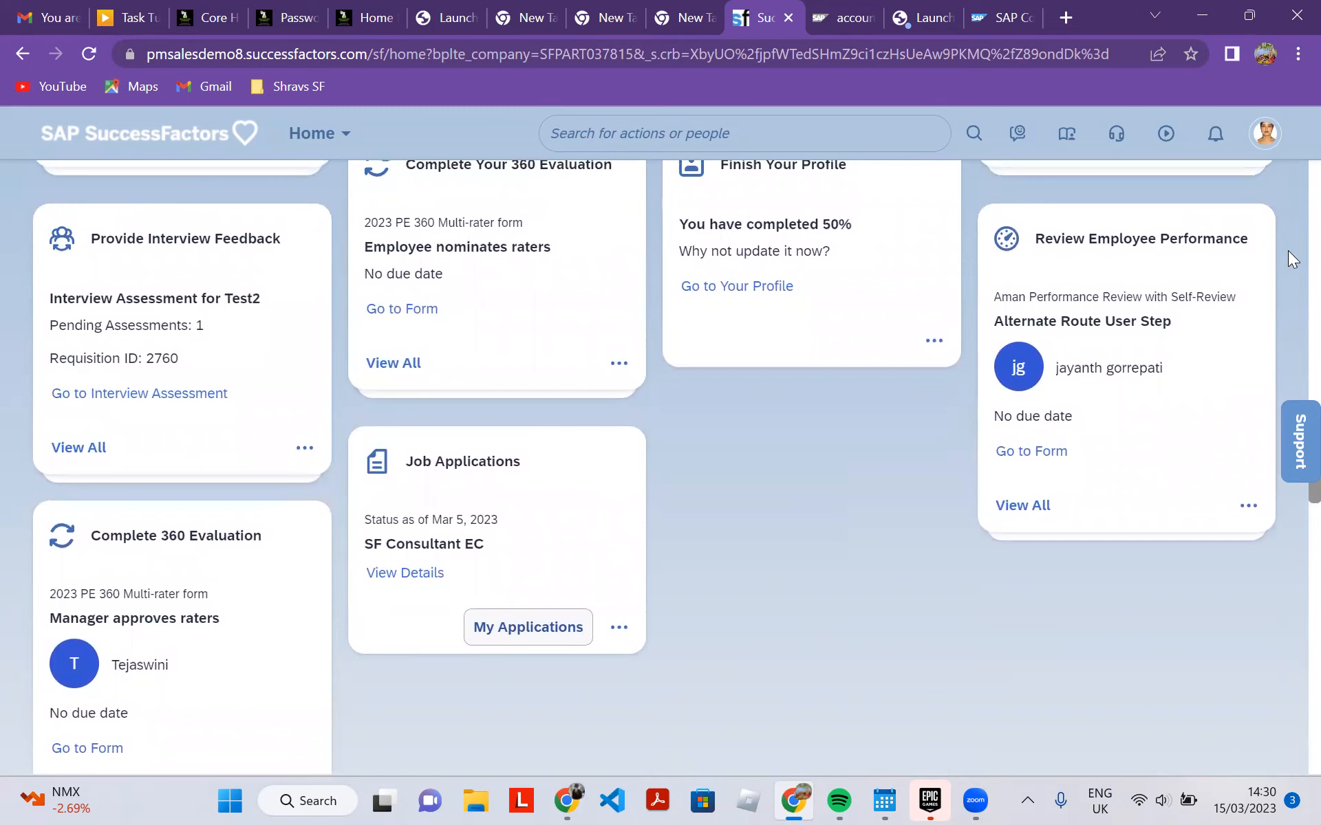
scroll(1287, 251, "up", 1)
scroll(1288, 251, "up", 1)
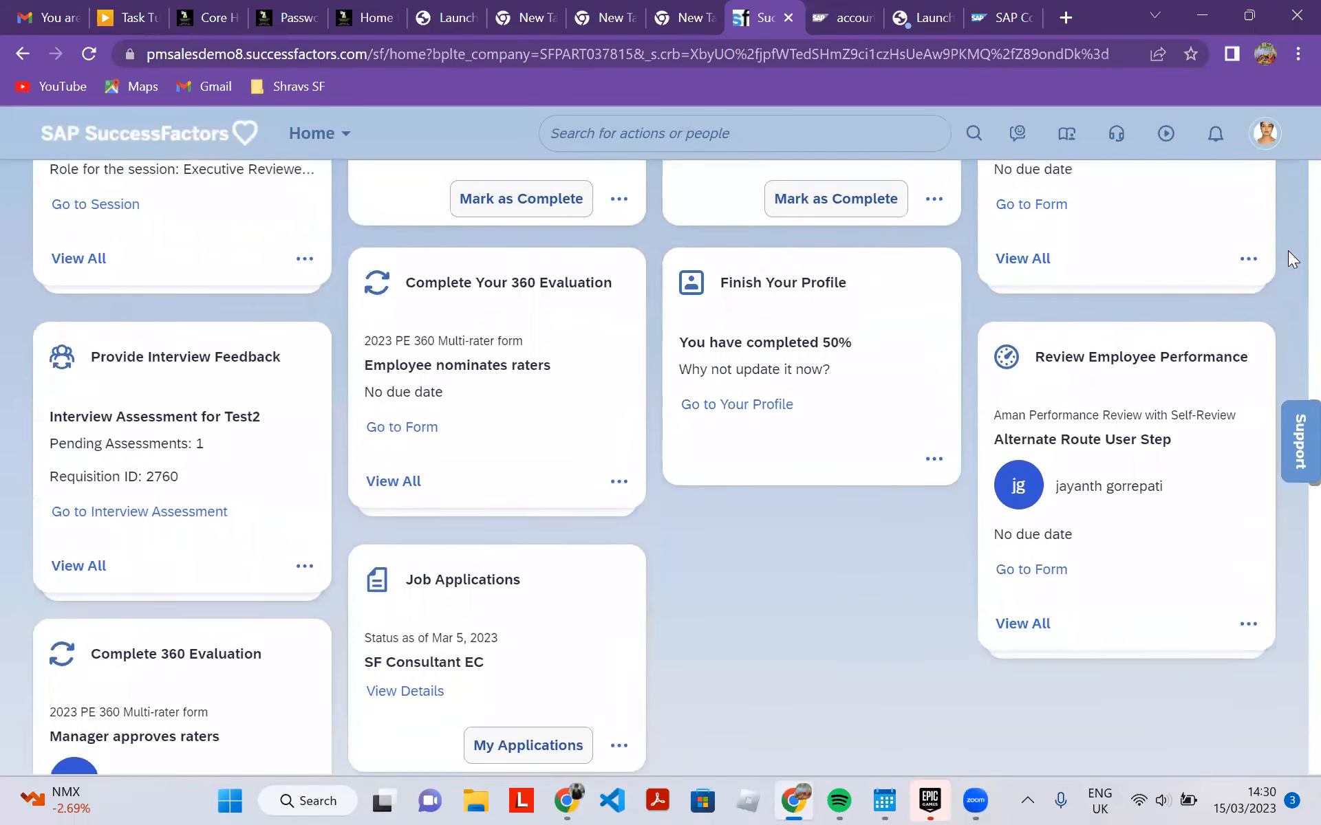
scroll(1288, 251, "up", 5)
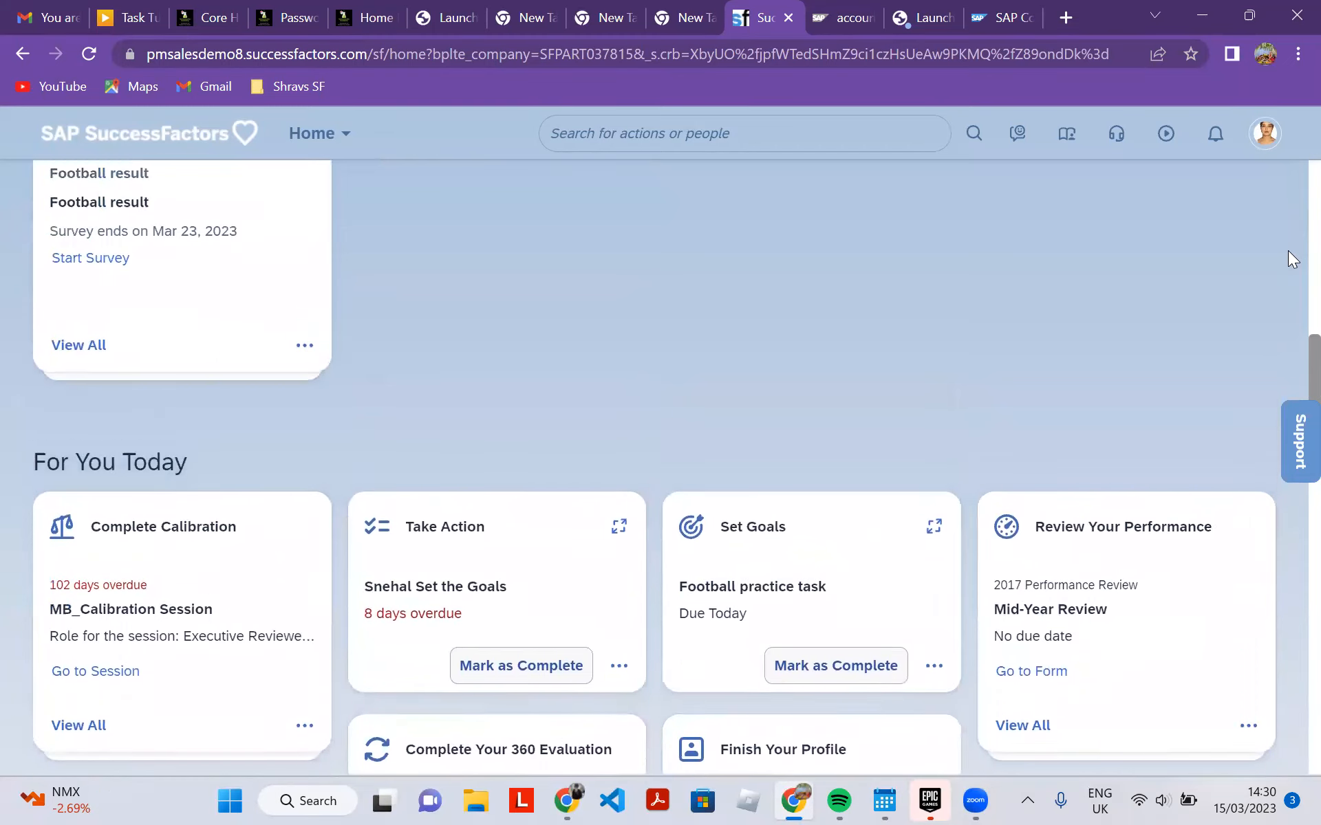
scroll(1288, 250, "up", 3)
scroll(1287, 250, "up", 3)
scroll(1287, 251, "up", 5)
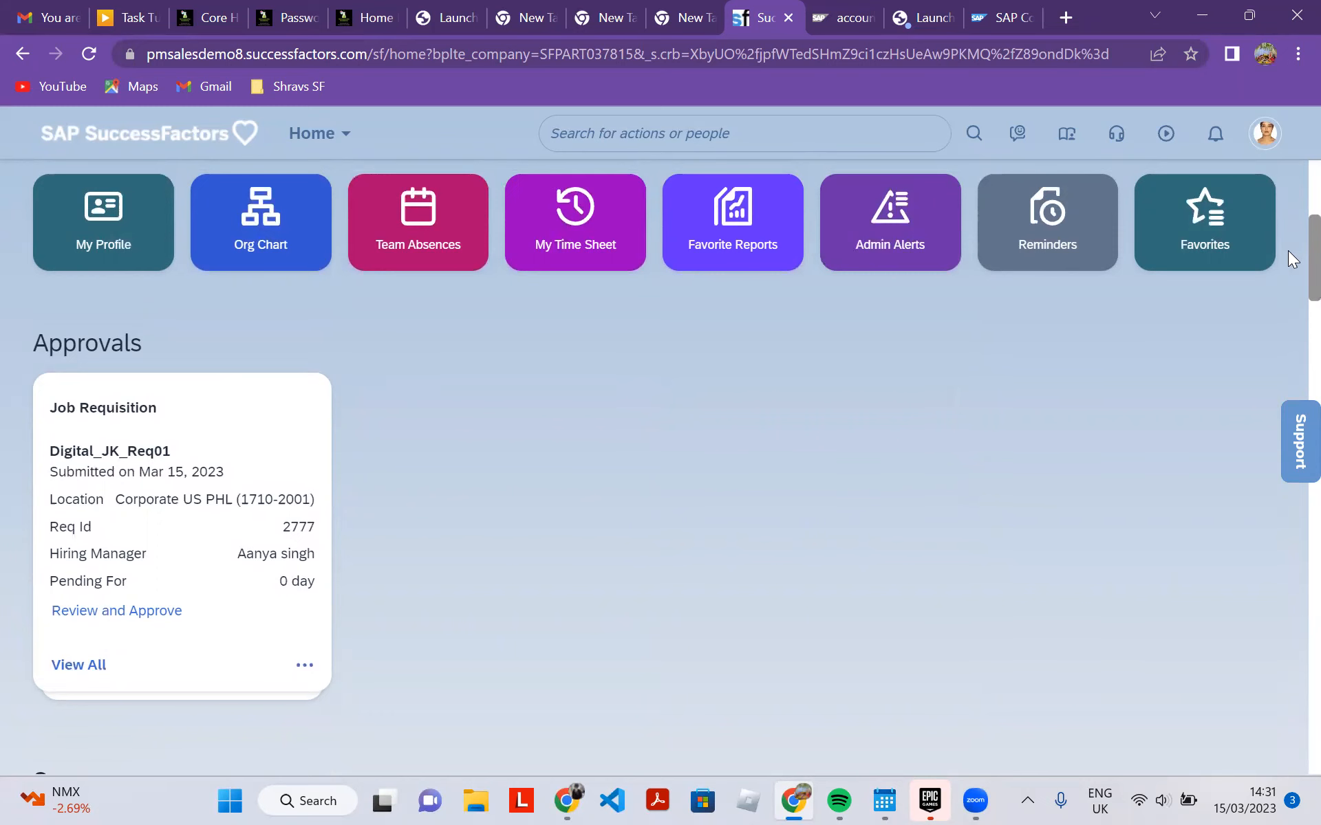
Look through the Favorites quick action's favorite and available links for Sap documentation, and close the dialog.
left_click(1287, 250)
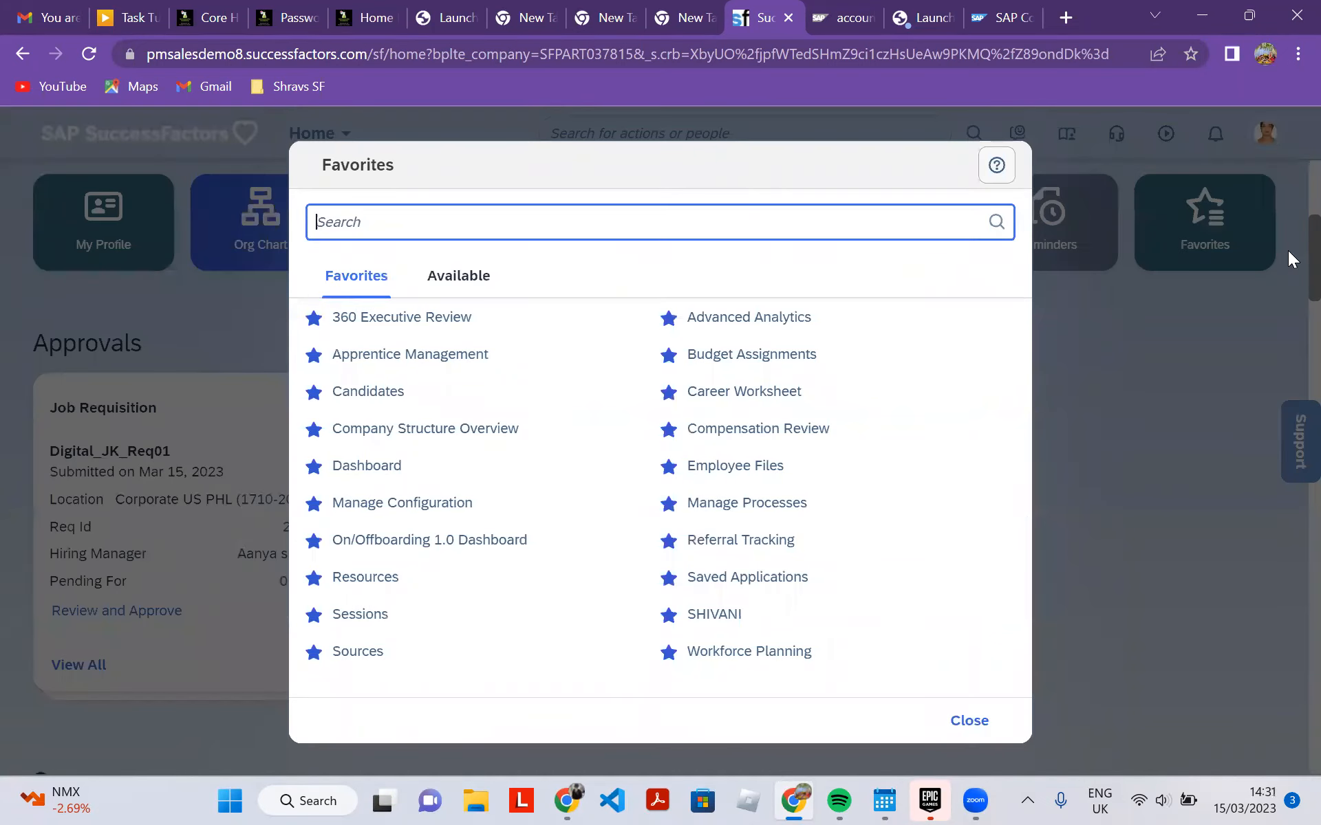
left_click(1287, 251)
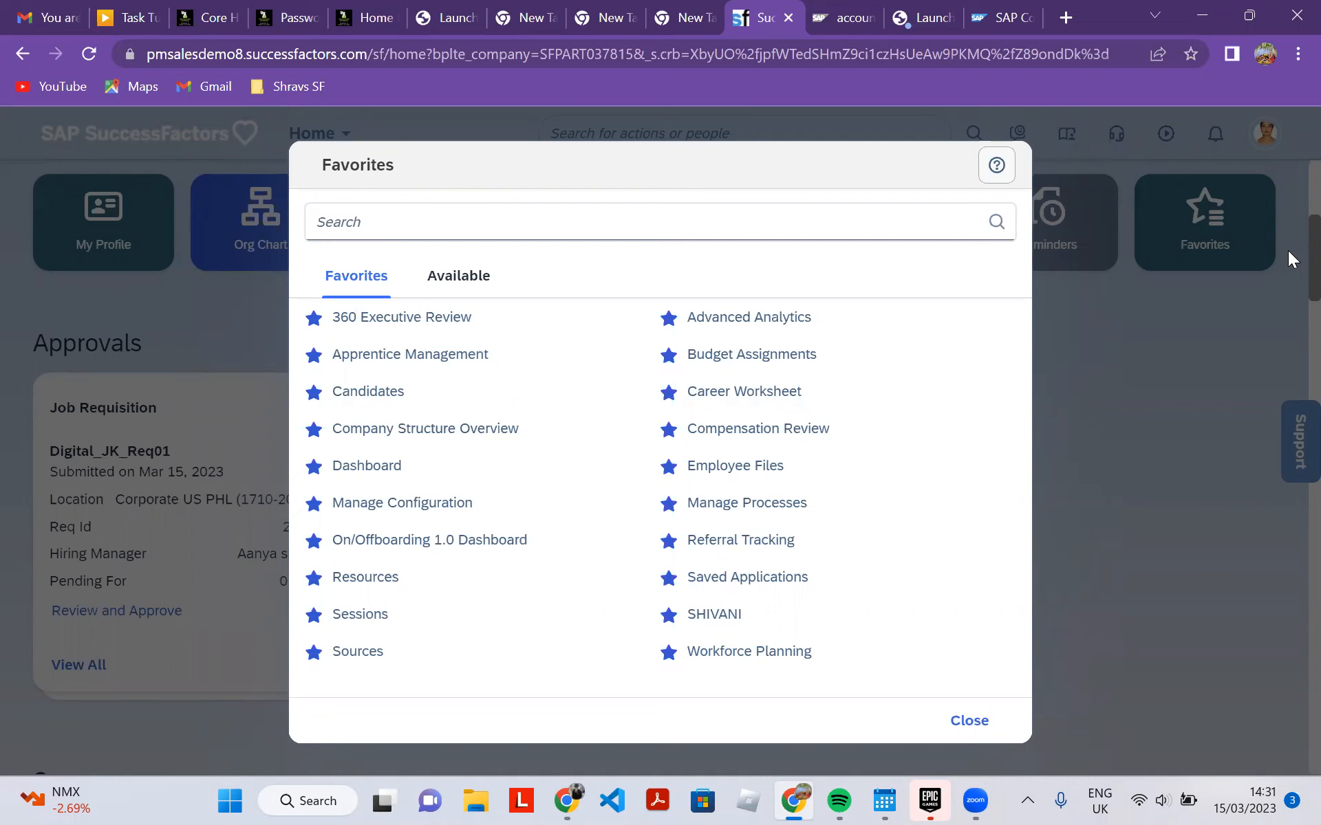
key("Tab")
key("Right")
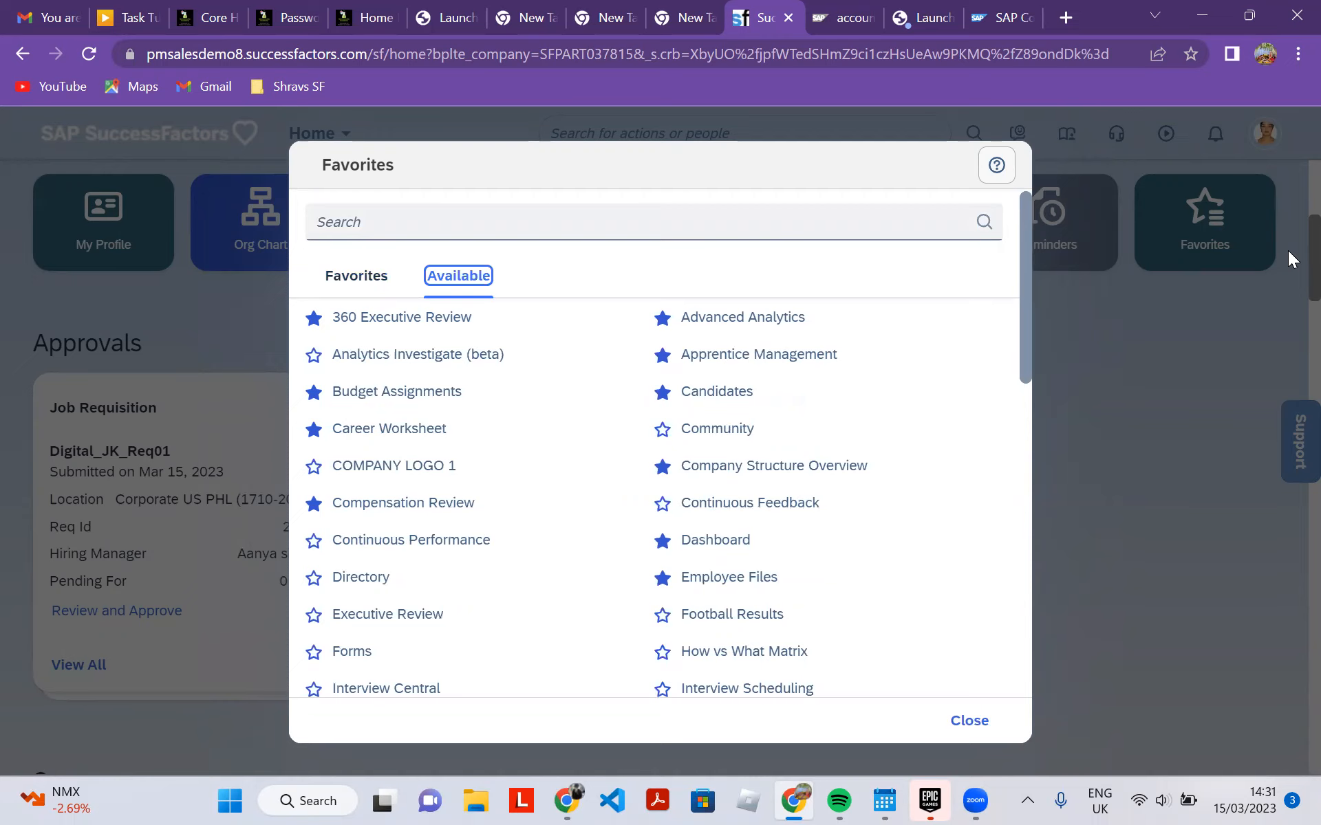
scroll(1288, 250, "down", 5)
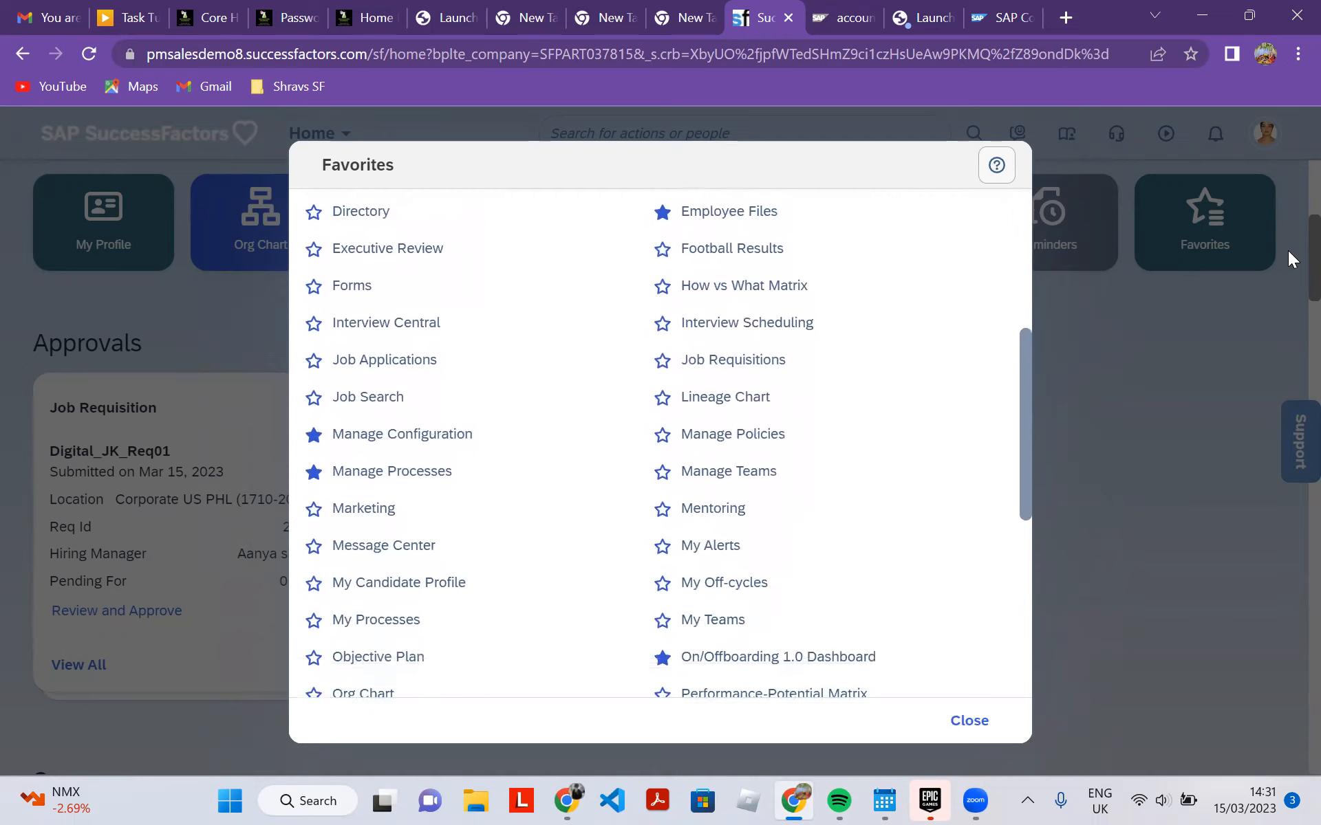
scroll(1288, 251, "down", 1)
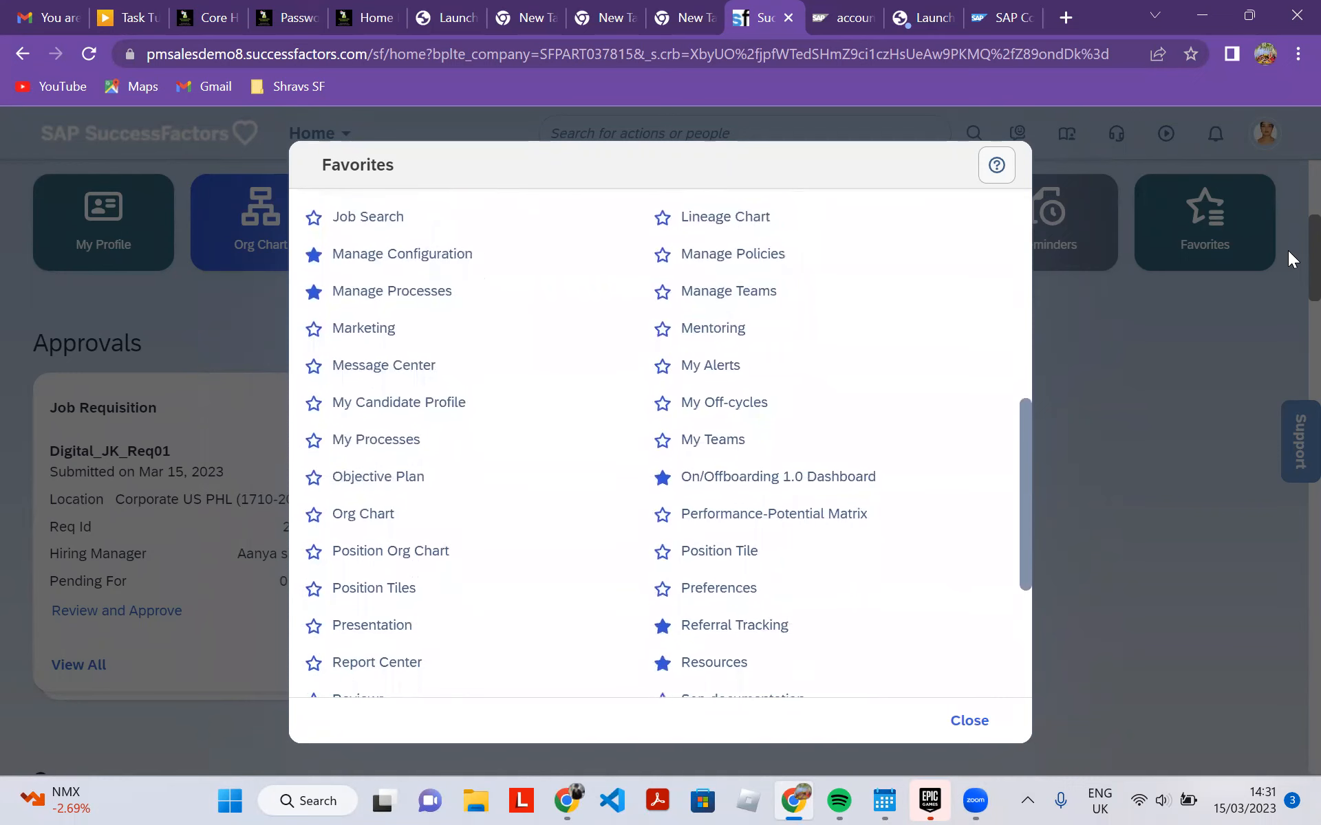
scroll(1289, 252, "down", 3)
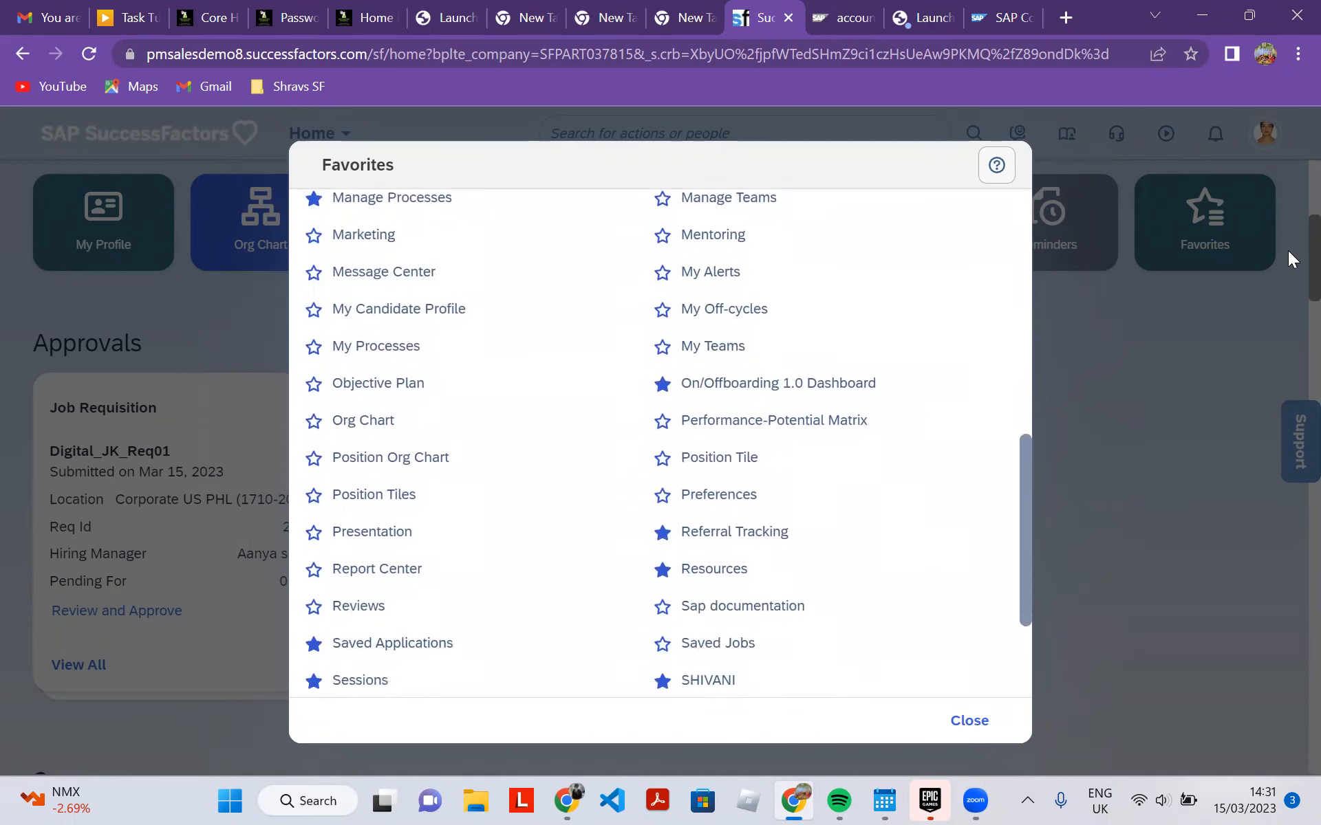
key("Escape")
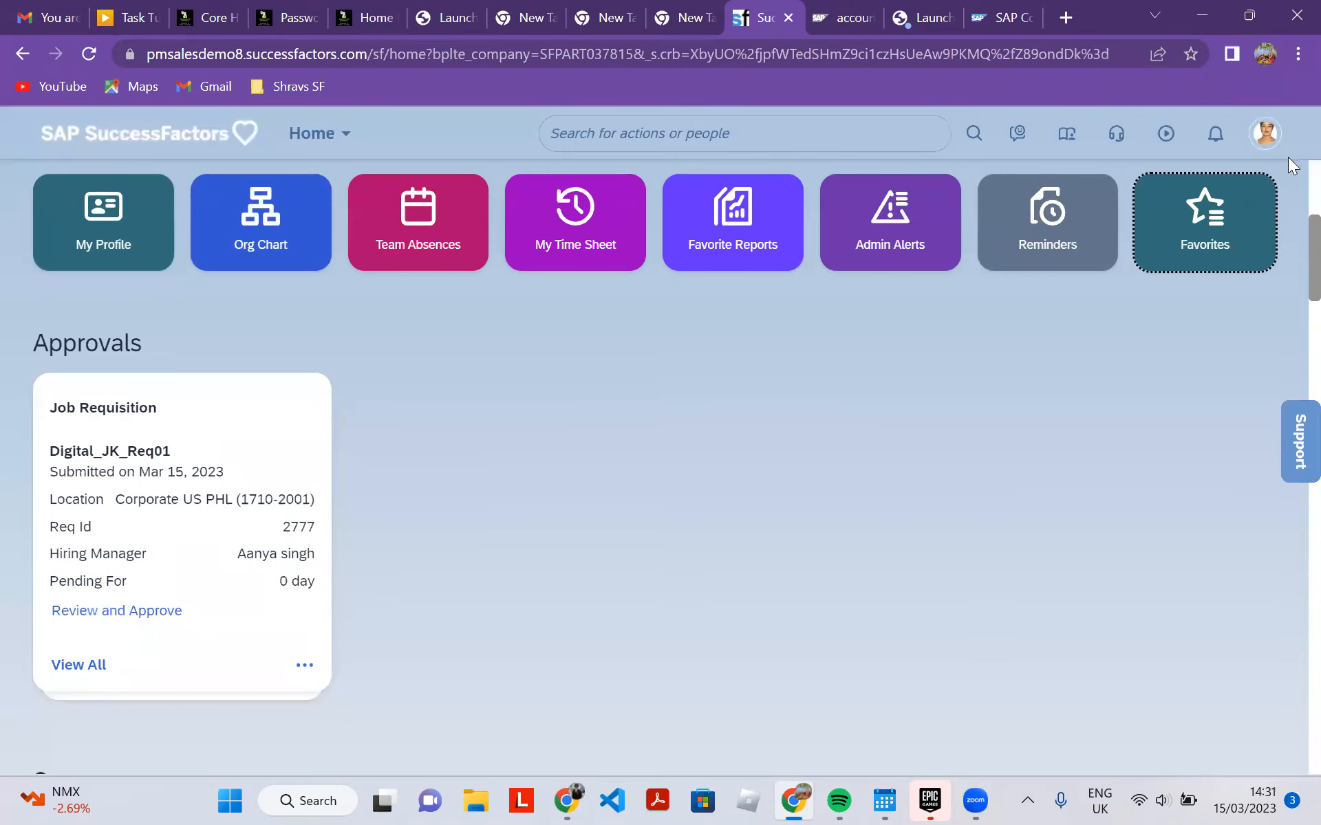
left_click(888, 134)
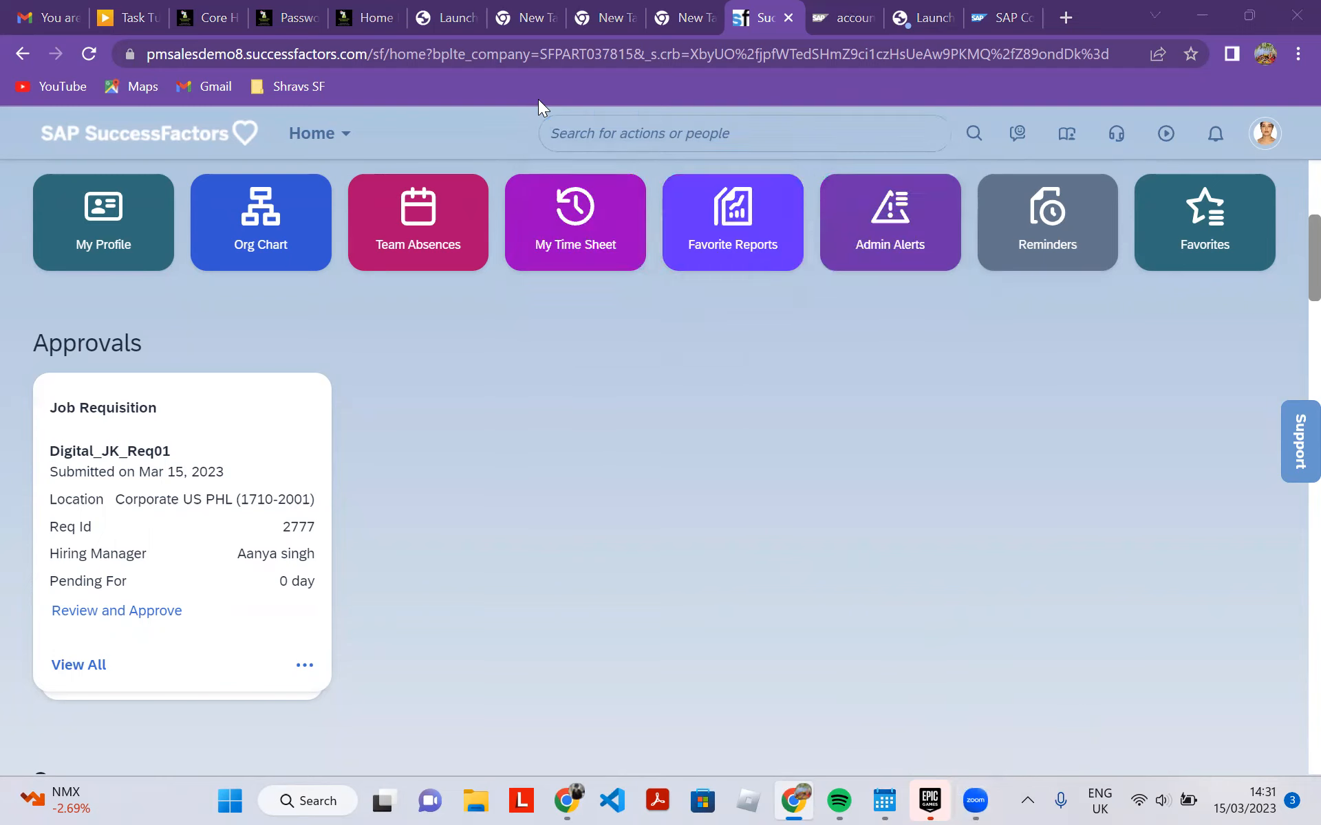
left_click(919, 436)
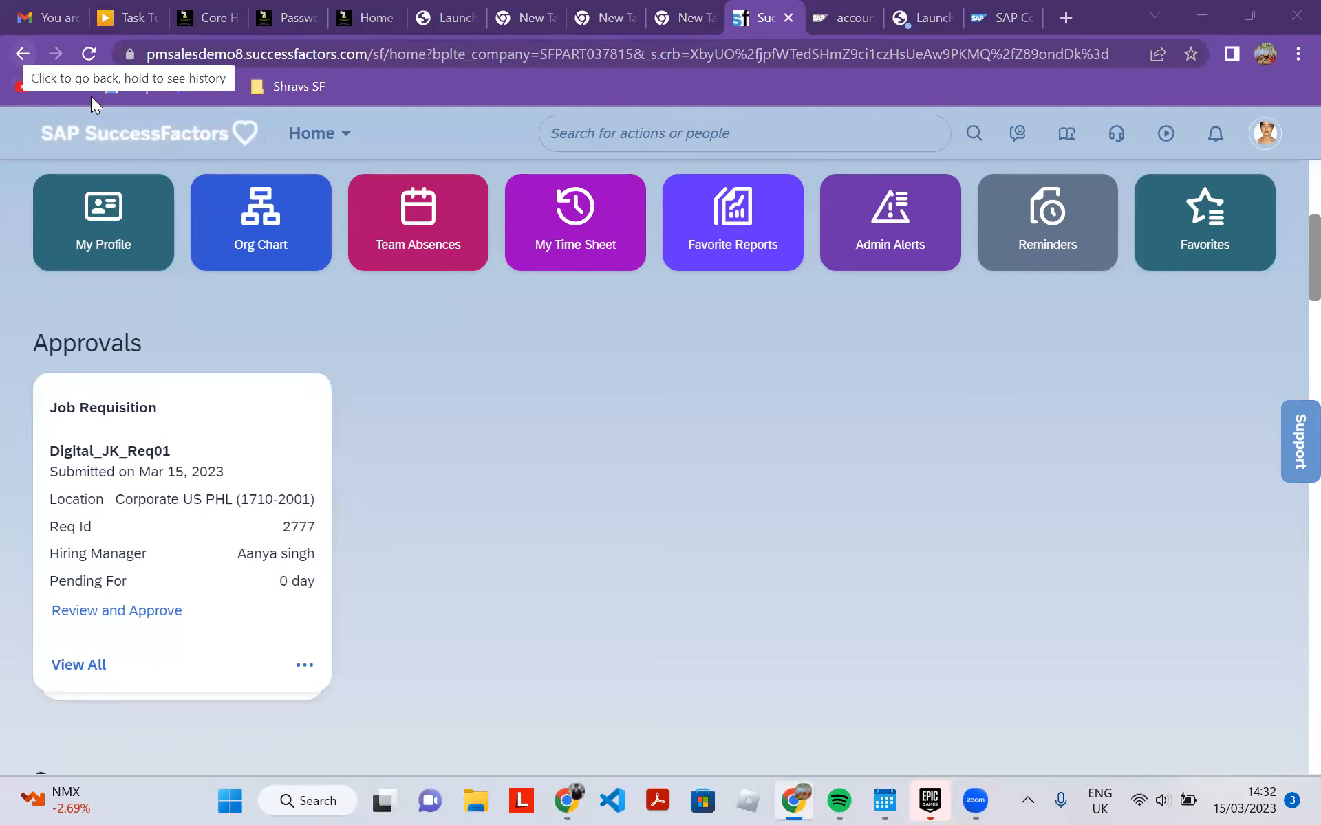
Return to Manage Favorites and open the Sap documentation link for editing.
key("alt+Left")
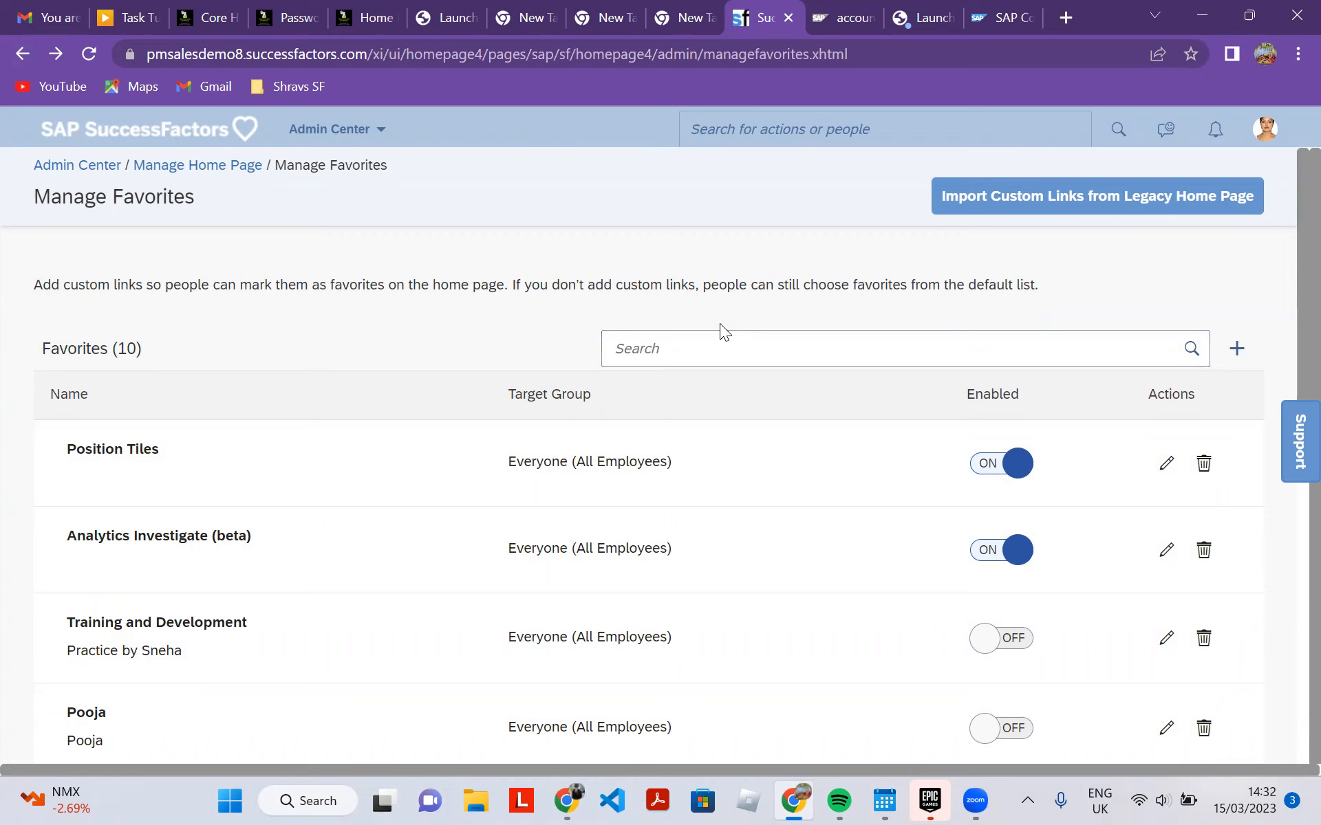
scroll(839, 385, "down", 6)
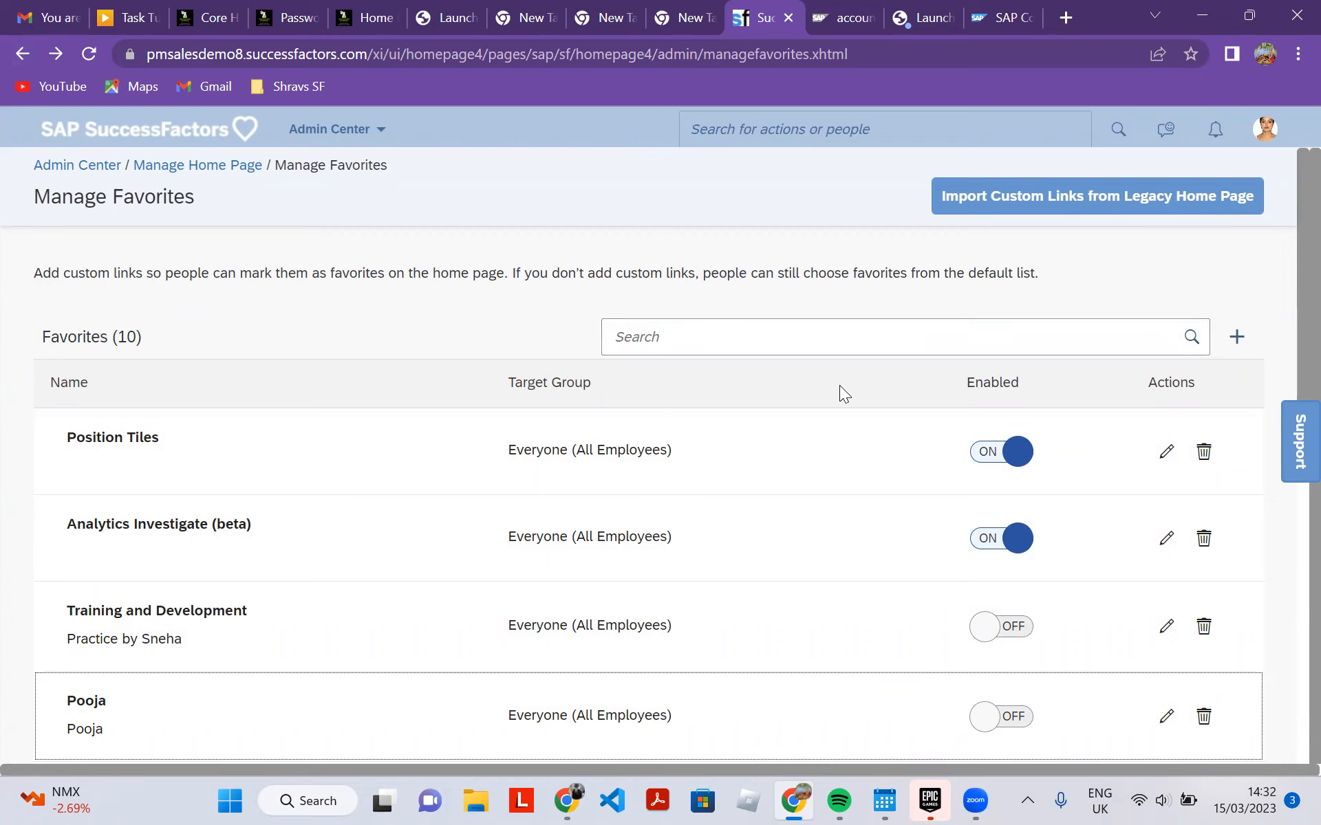
key("Down")
key("Down")
key("Down")
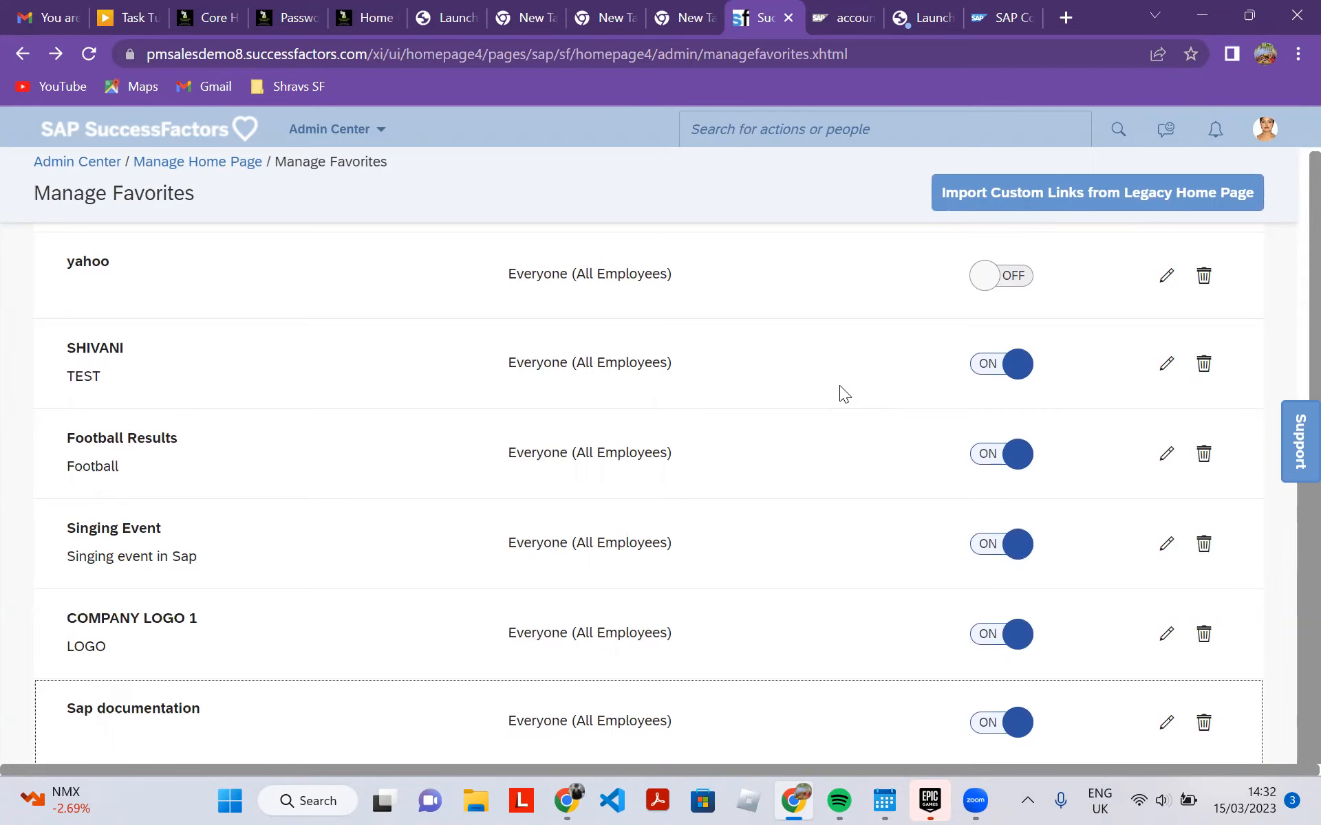
key("Tab")
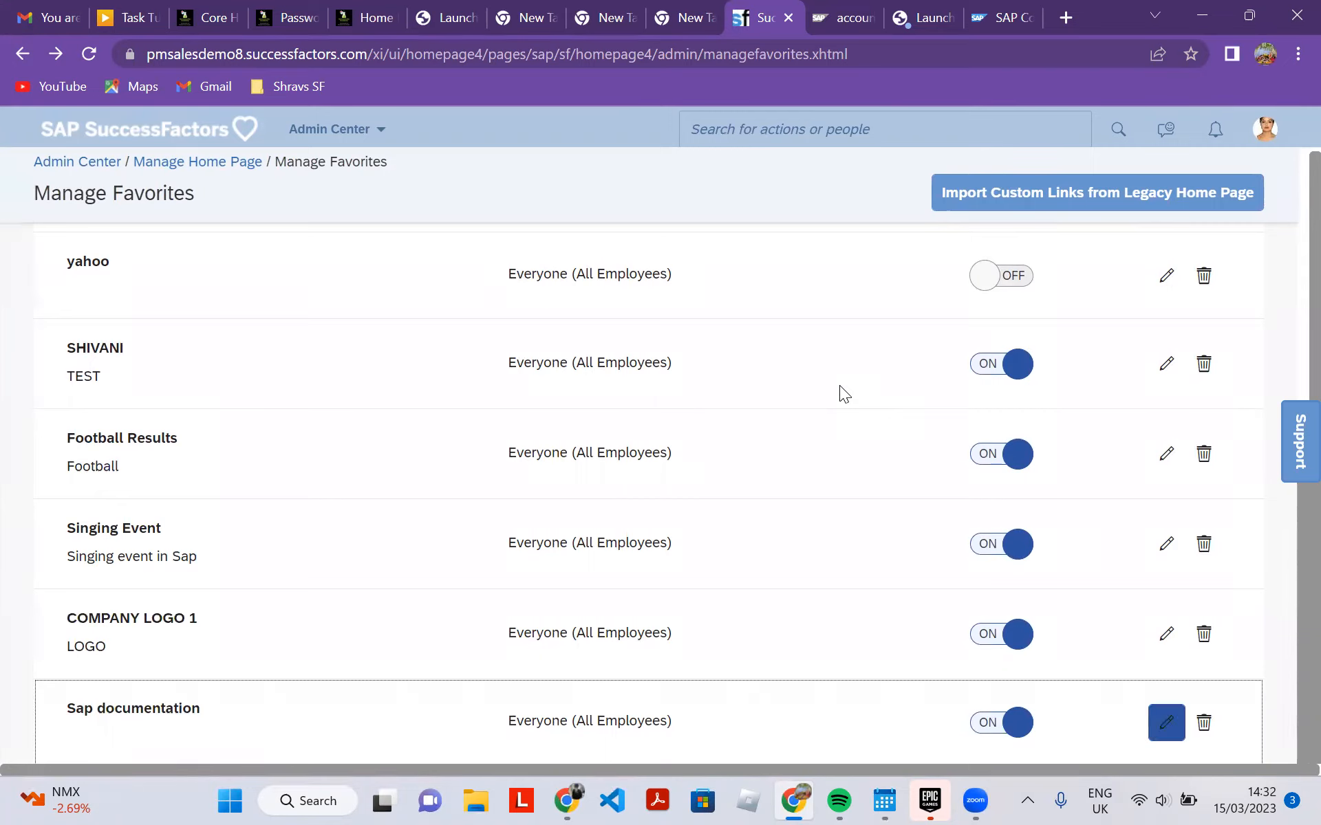
key("Return")
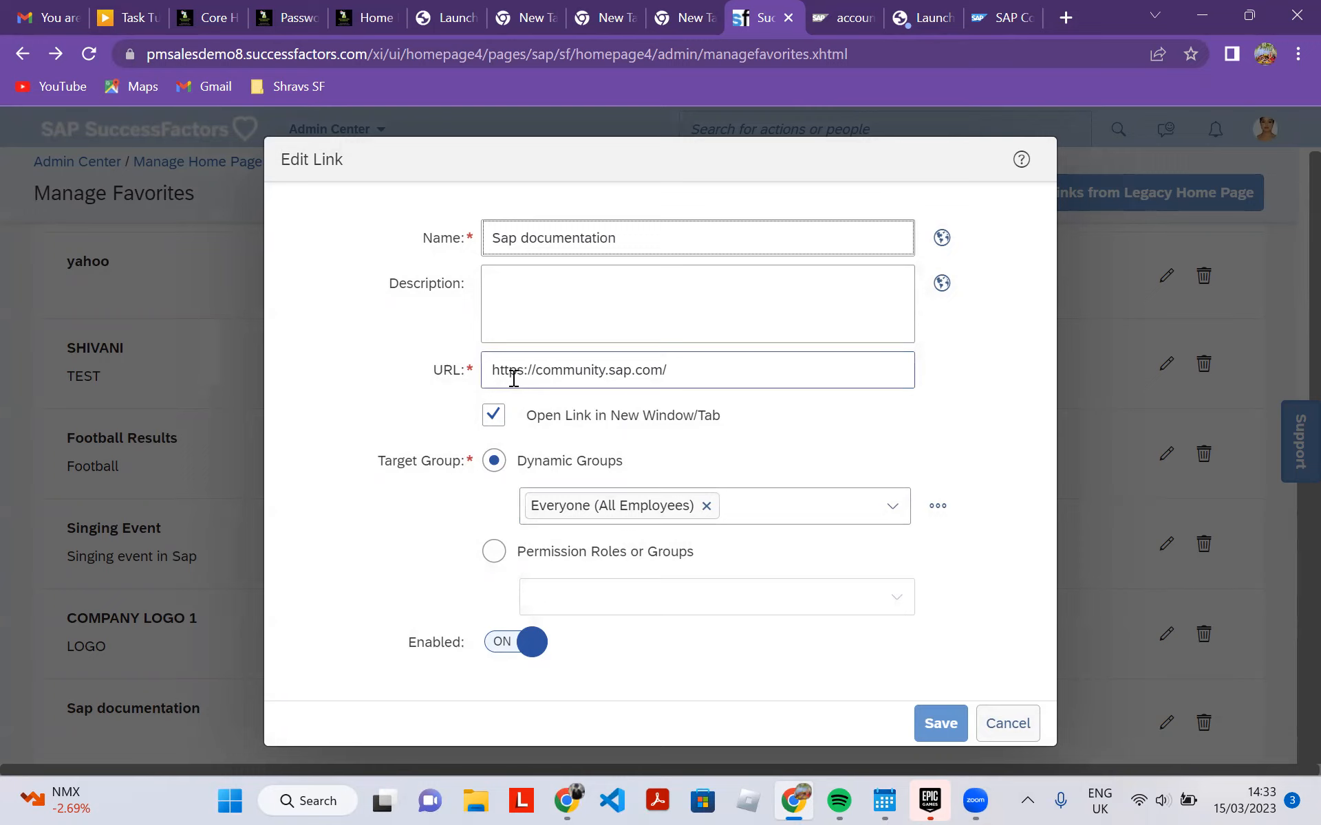
Check the Sap documentation link's URL and save the link.
left_click(493, 372)
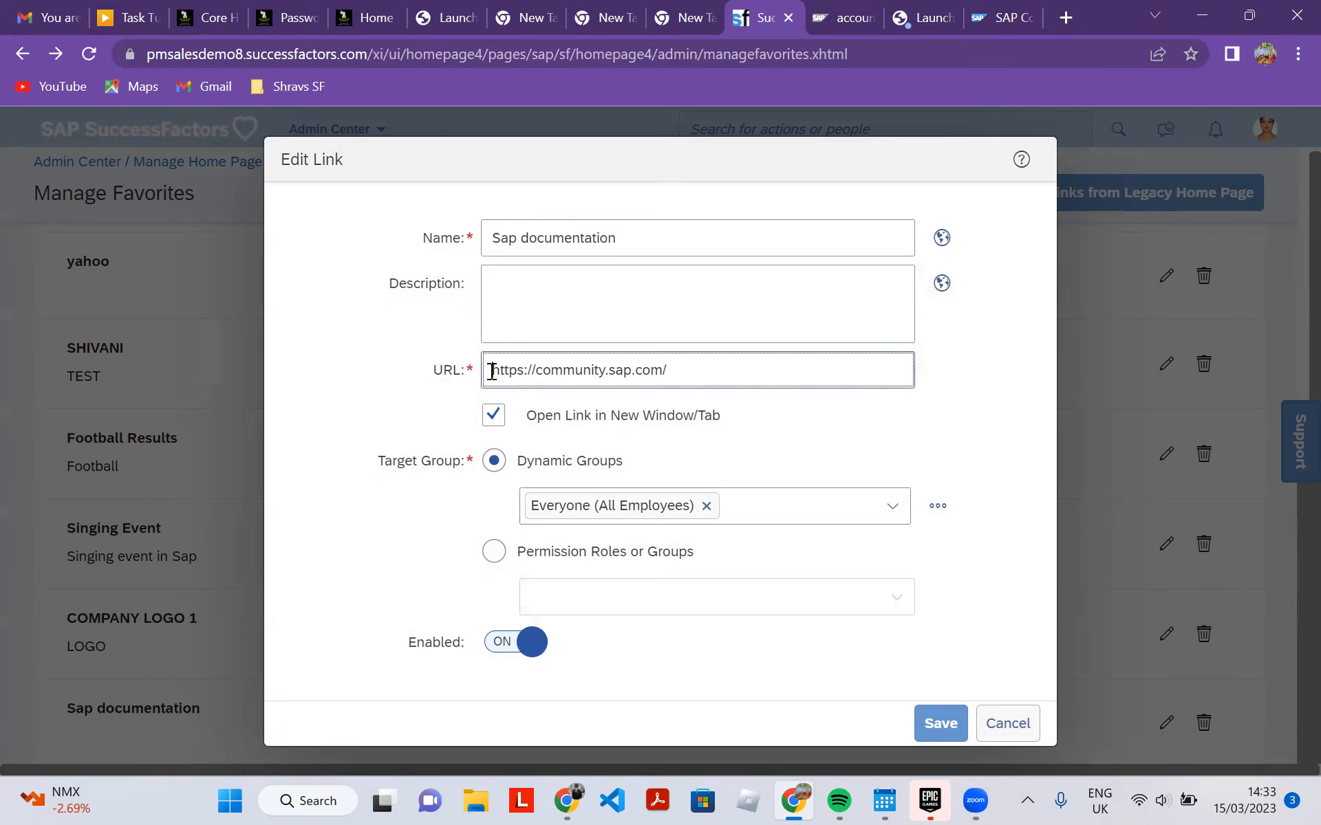
left_click(666, 372)
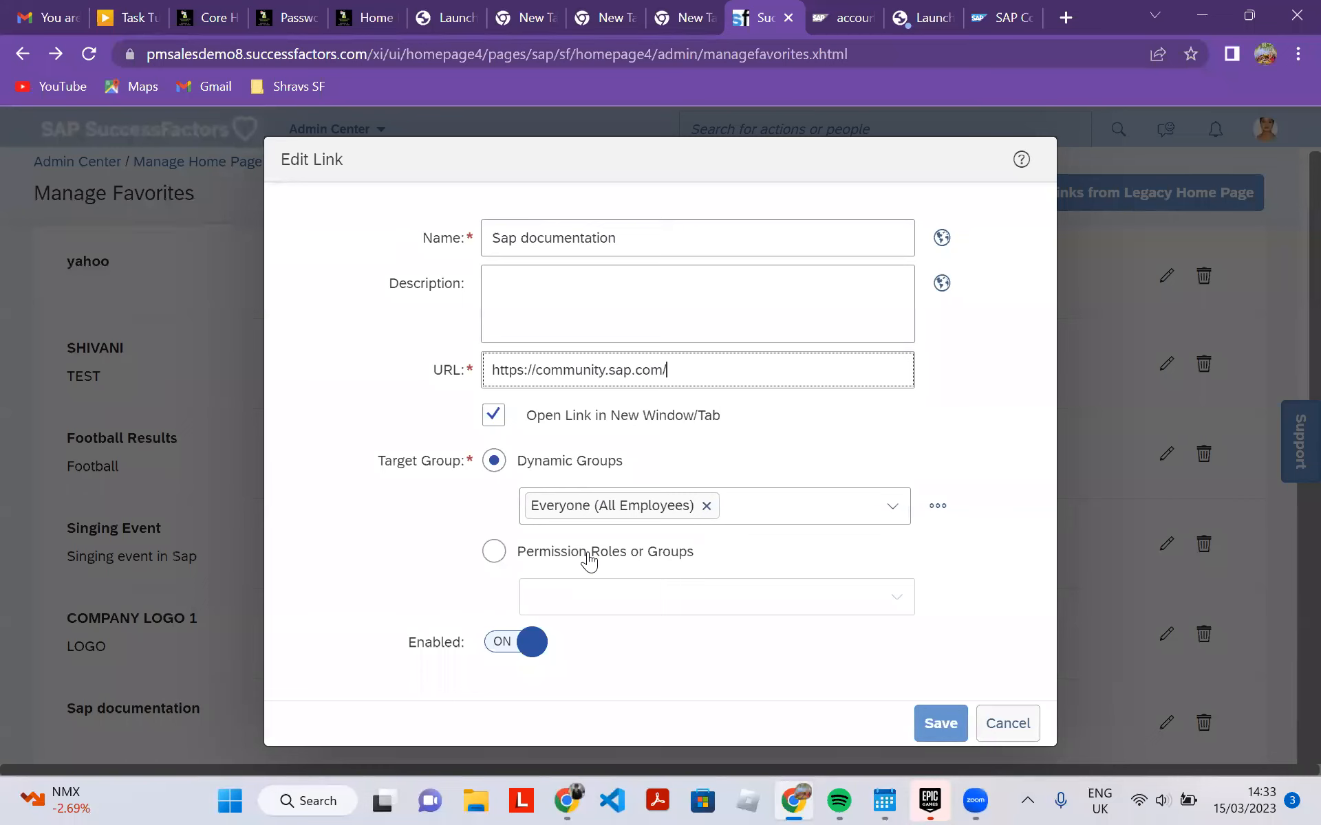
left_click(952, 725)
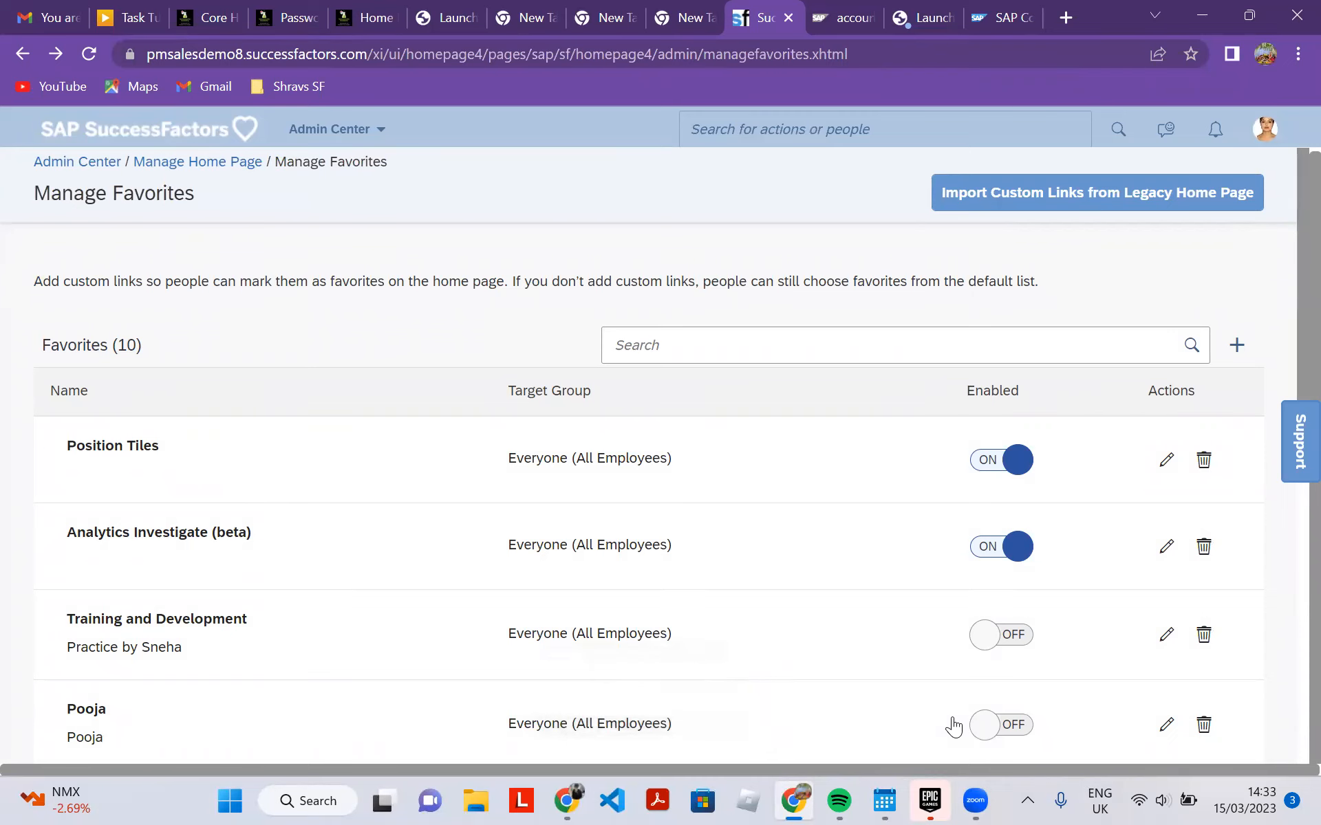
Log out of SAP SuccessFactors.
left_click(1269, 129)
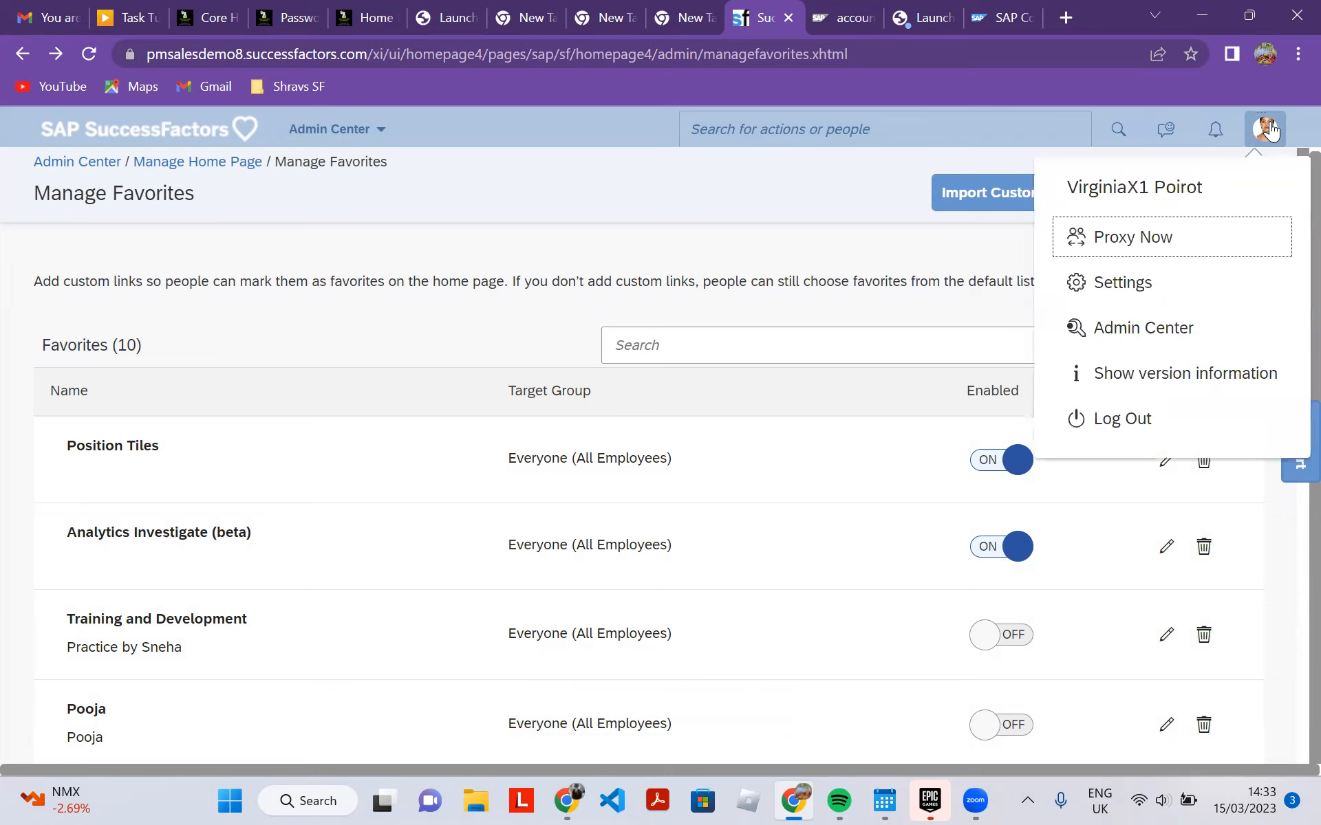
left_click(1150, 421)
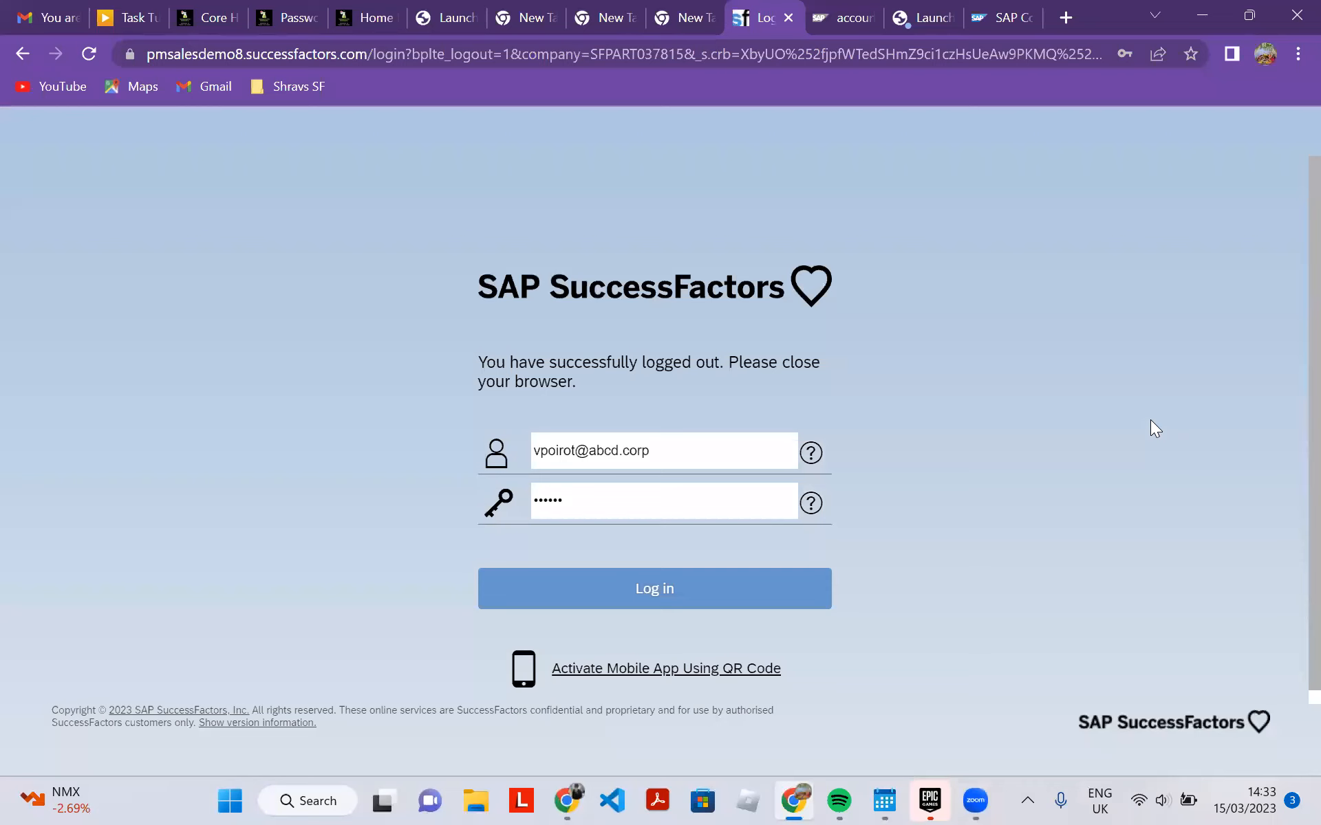
Log back in to SAP SuccessFactors and look through the home page sections down to the Organizational Updates cards.
left_click(654, 593)
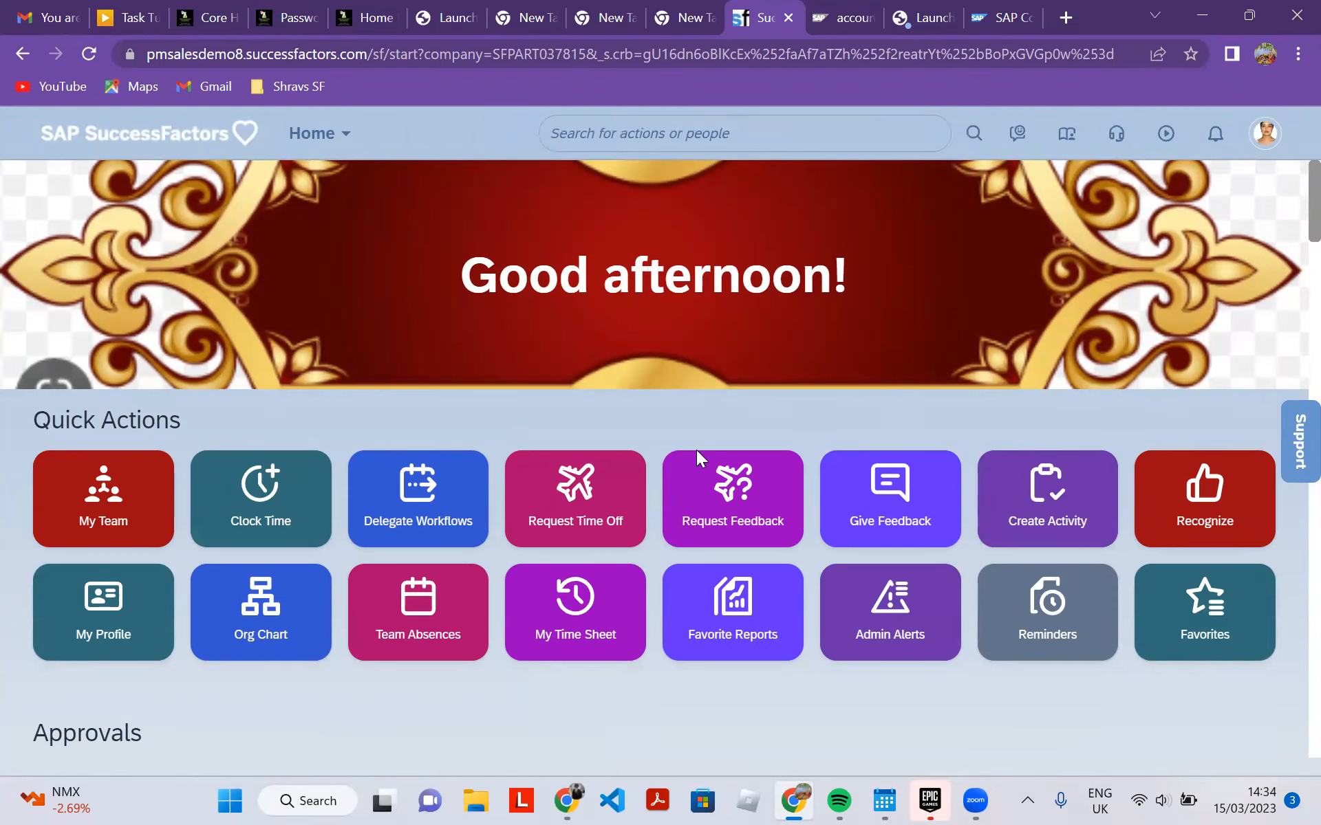
scroll(1228, 338, "down", 8)
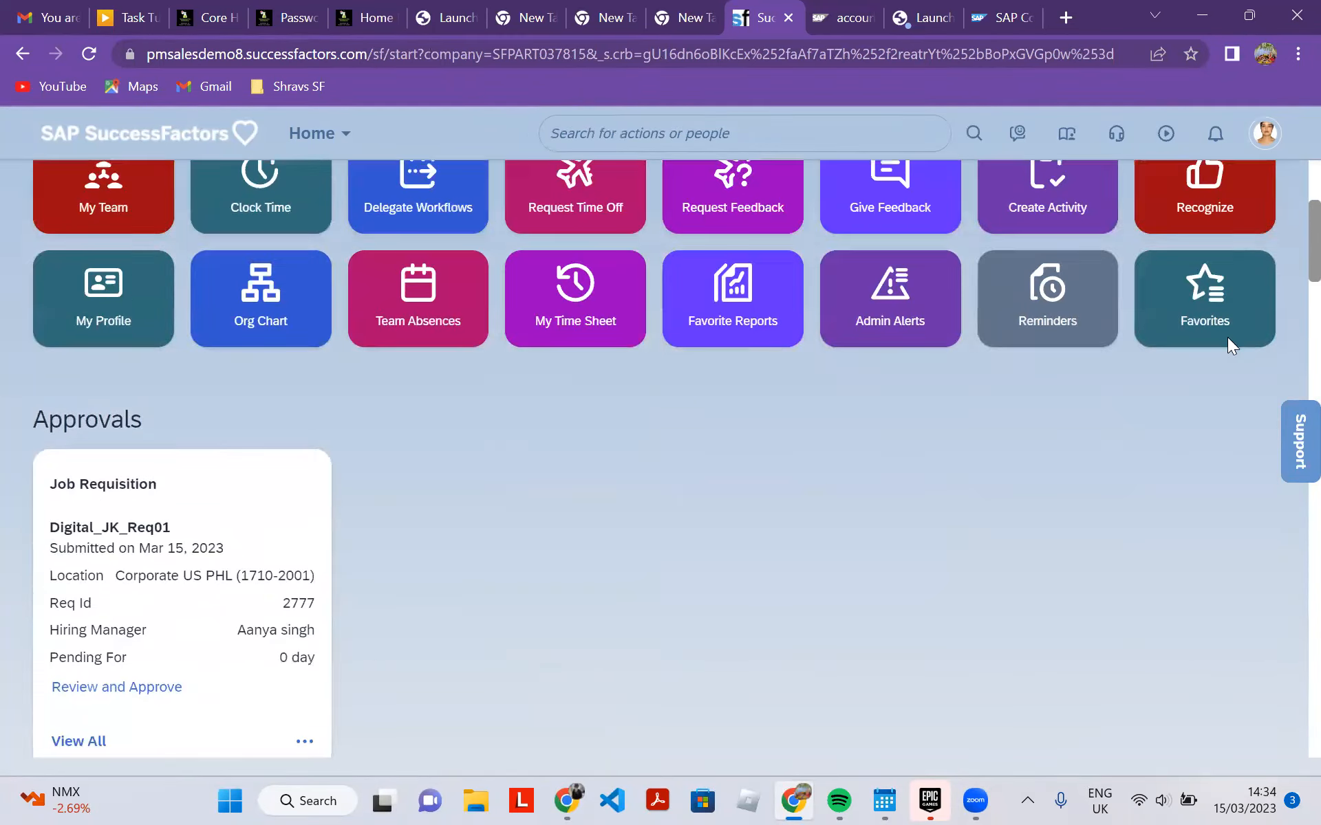
scroll(1228, 338, "down", 10)
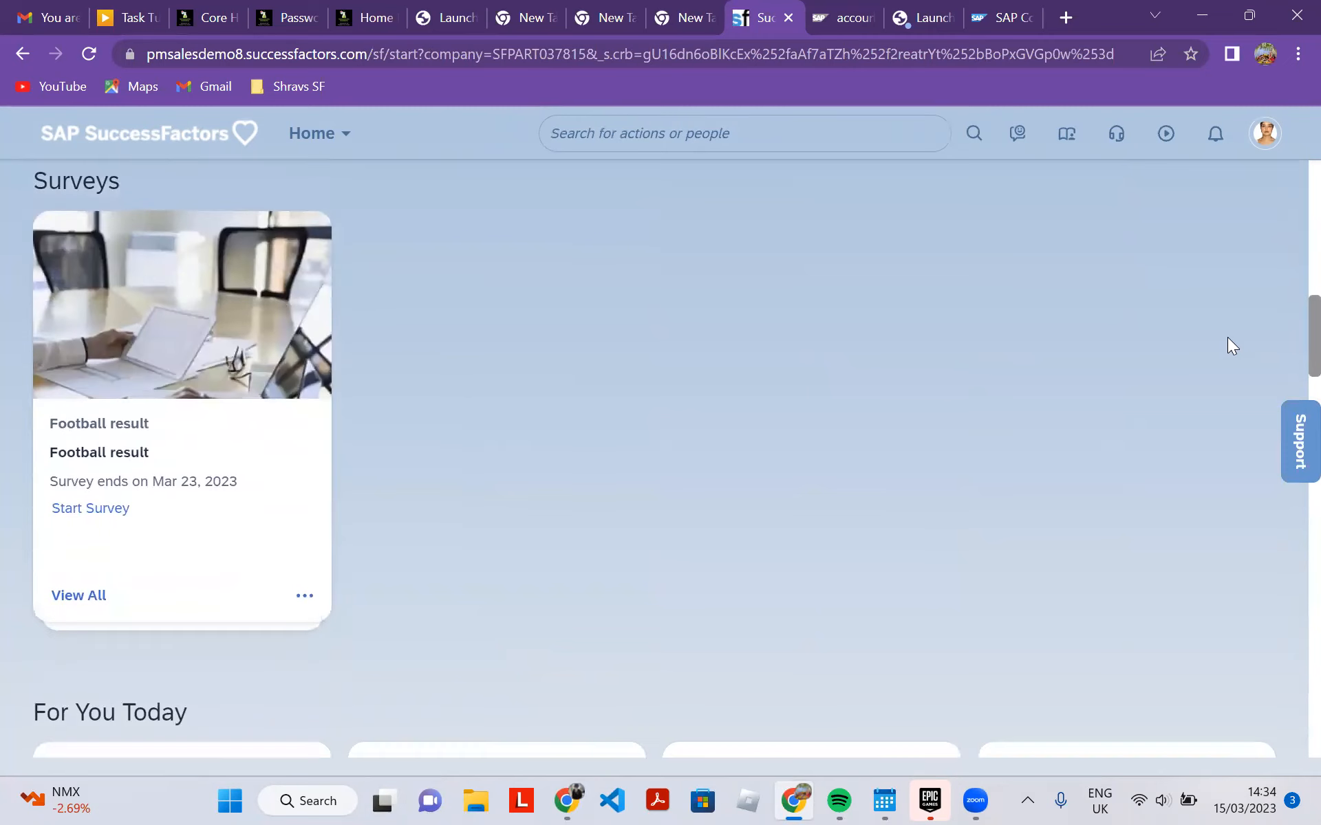
scroll(1227, 344, "down", 3)
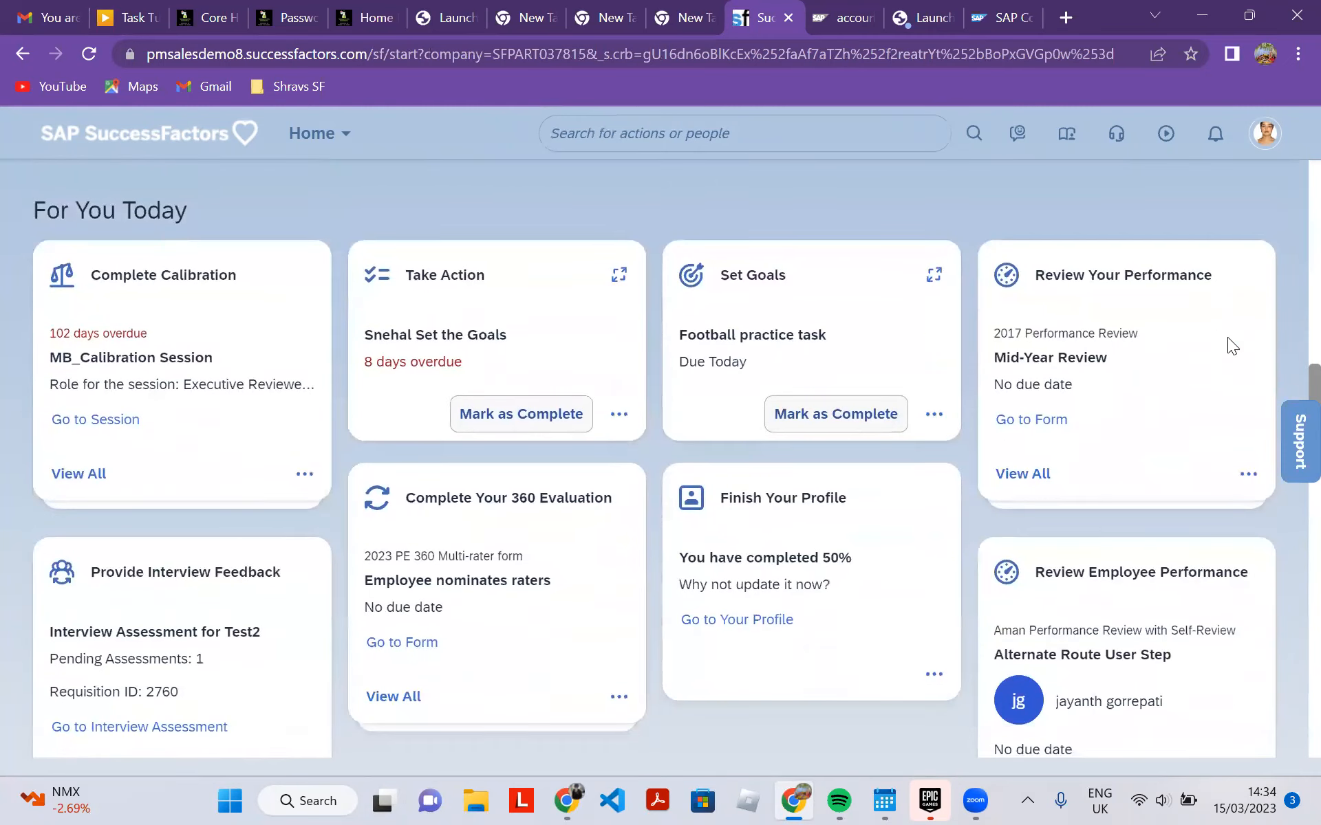
scroll(1228, 340, "down", 5)
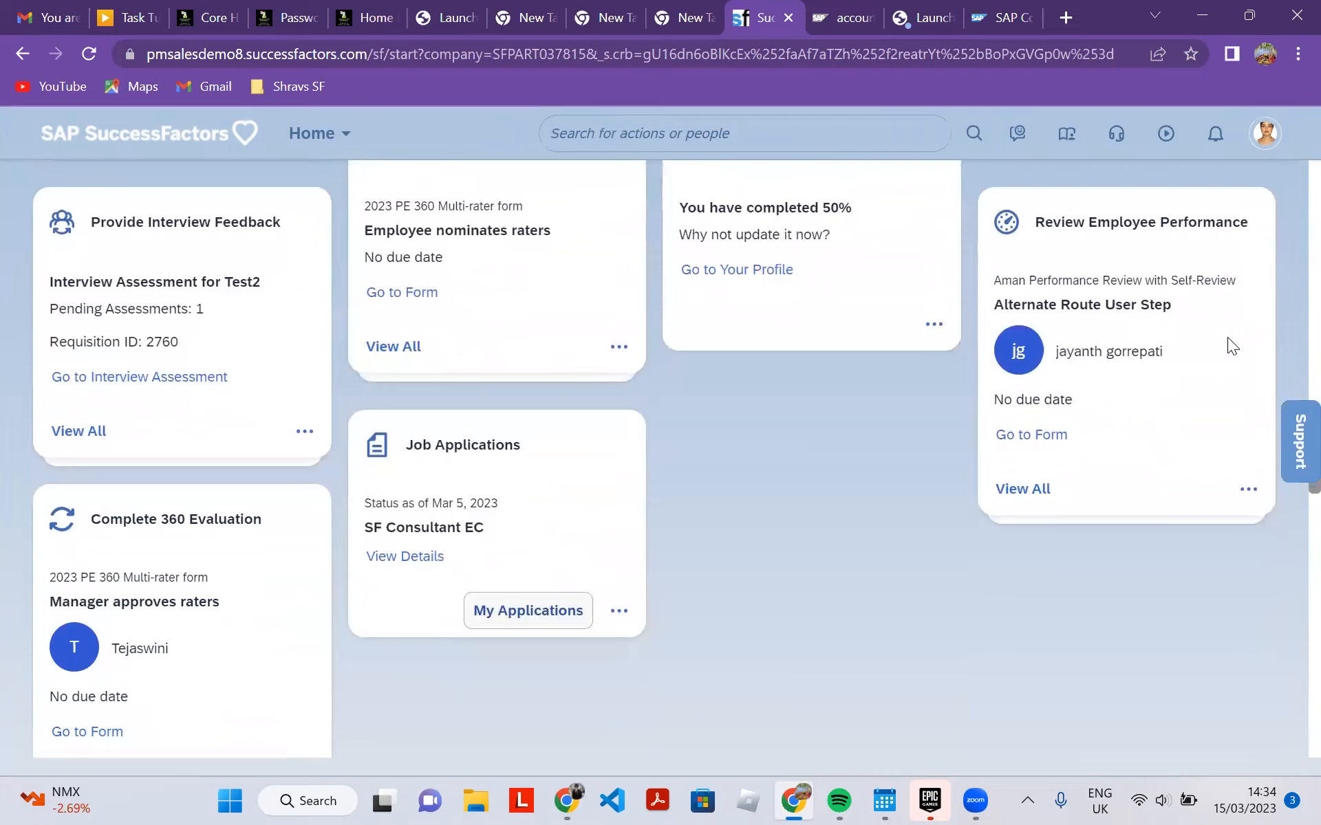
scroll(1227, 337, "down", 8)
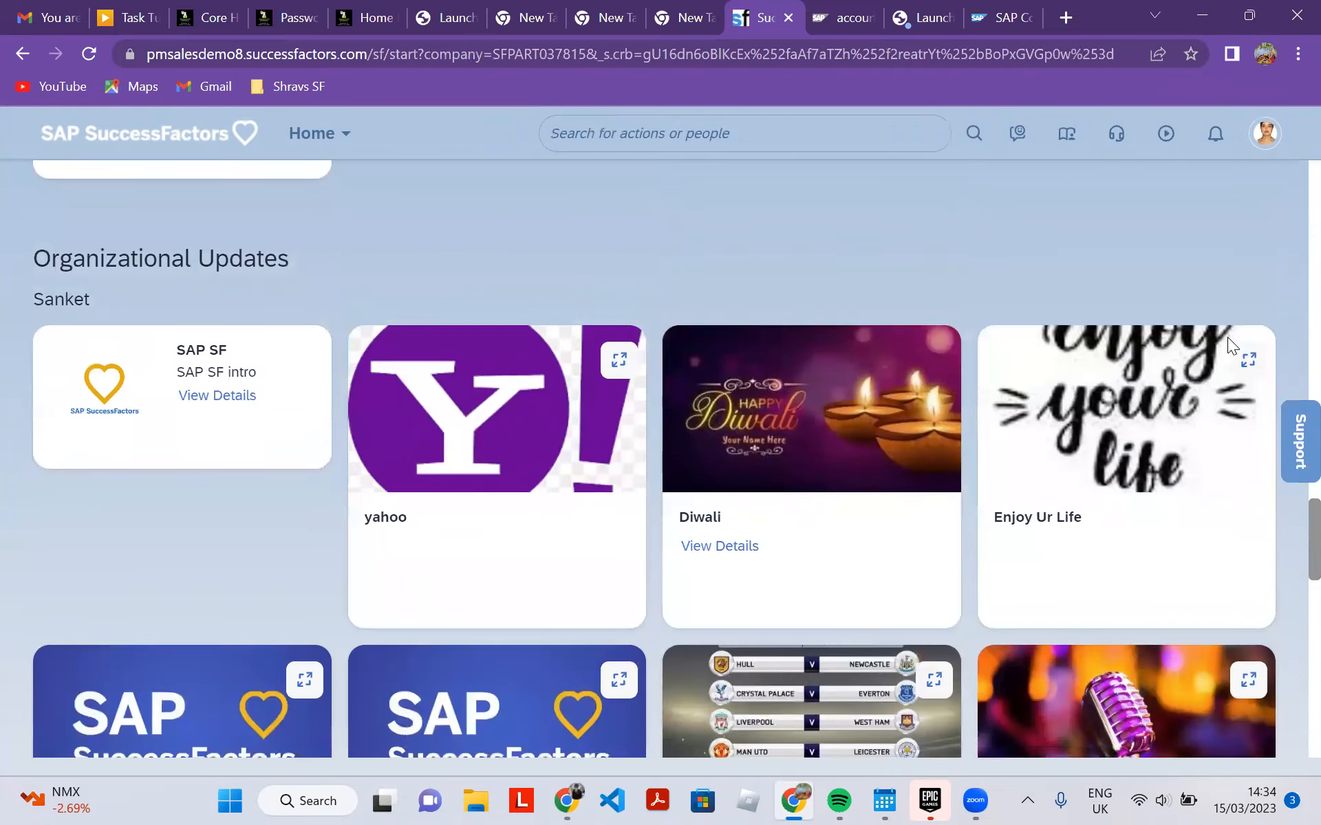
scroll(1227, 337, "down", 13)
scroll(1227, 337, "down", 5)
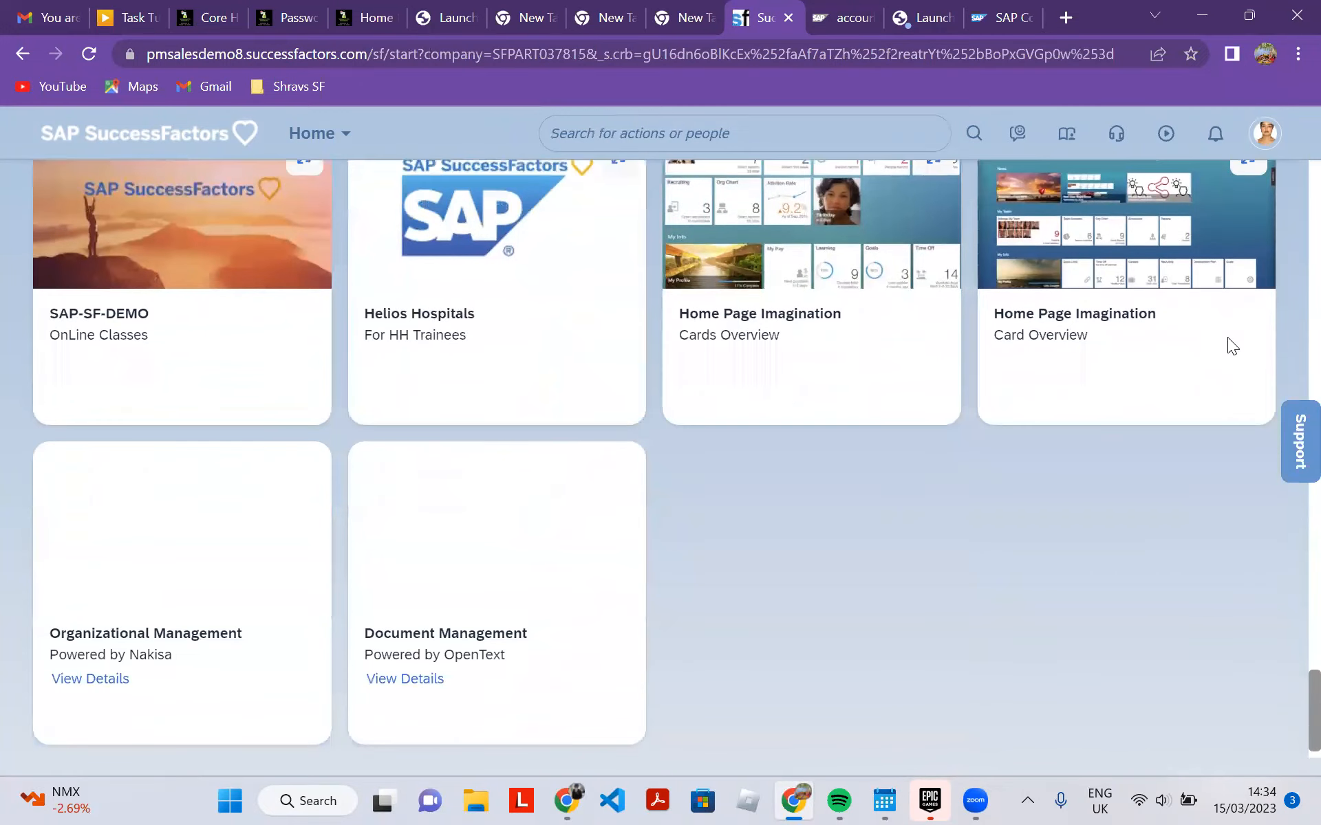
scroll(1227, 337, "down", 1)
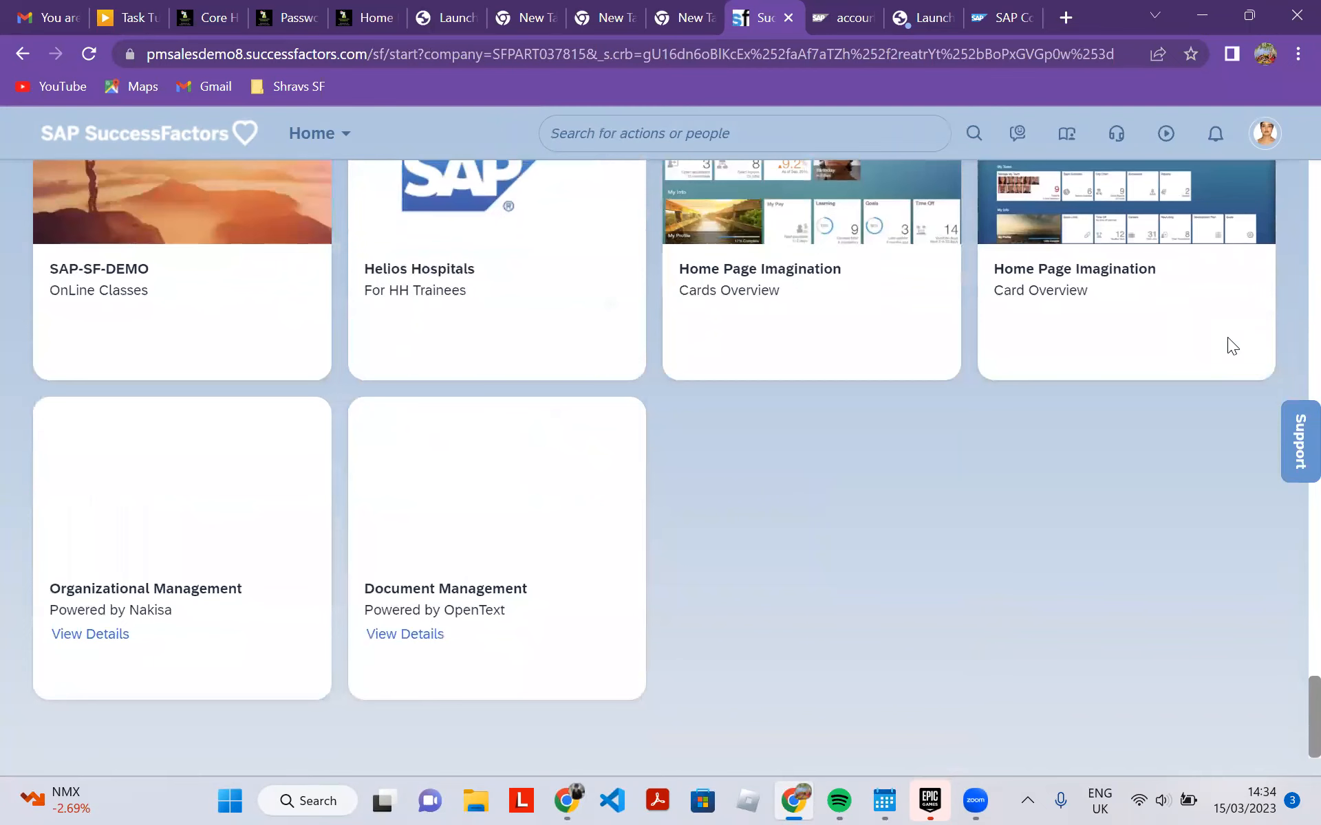
scroll(1227, 345, "up", 2)
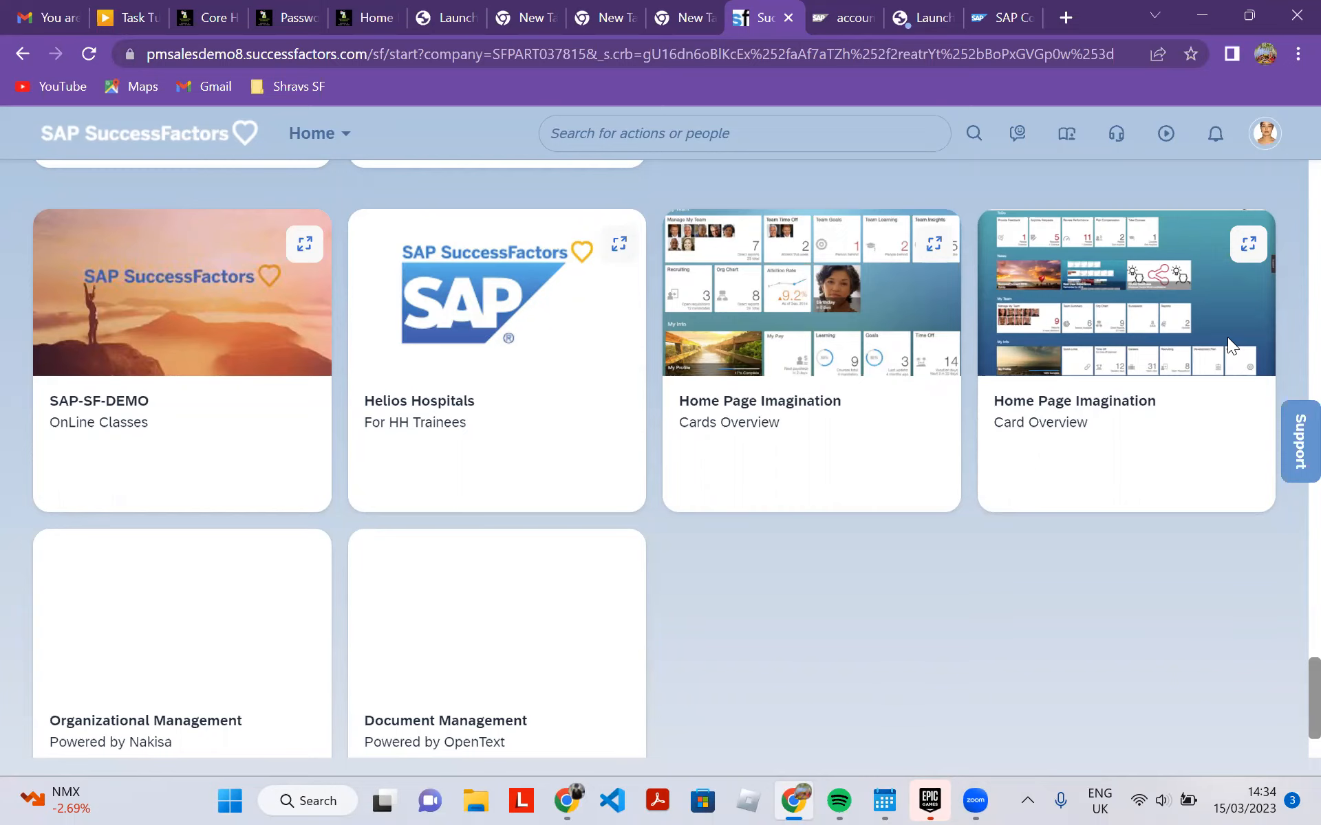
scroll(1228, 341, "up", 15)
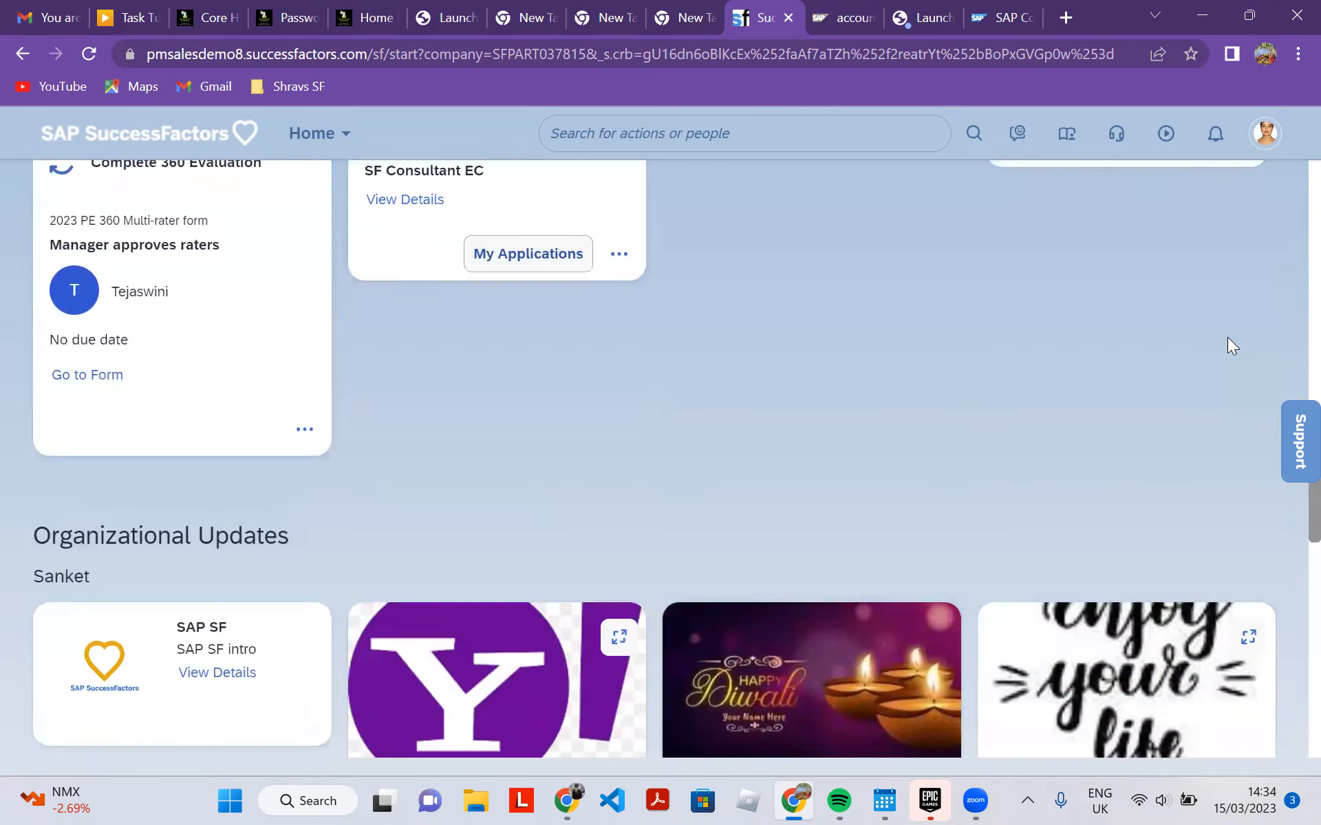
scroll(1228, 340, "up", 10)
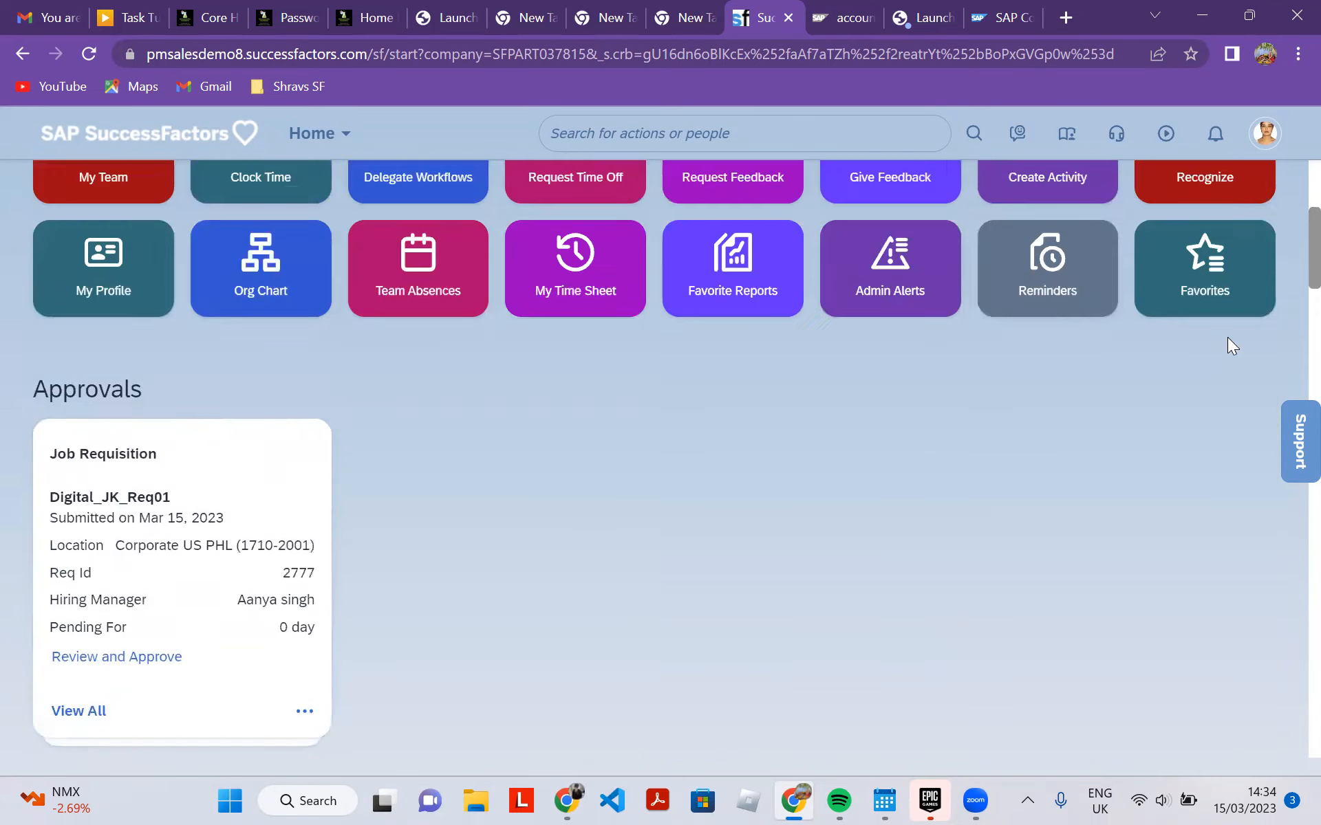
scroll(1227, 340, "up", 5)
Search the Favorites quick action's available links for "sap documen" and mark the Sap documentation link as a favorite.
key("Return")
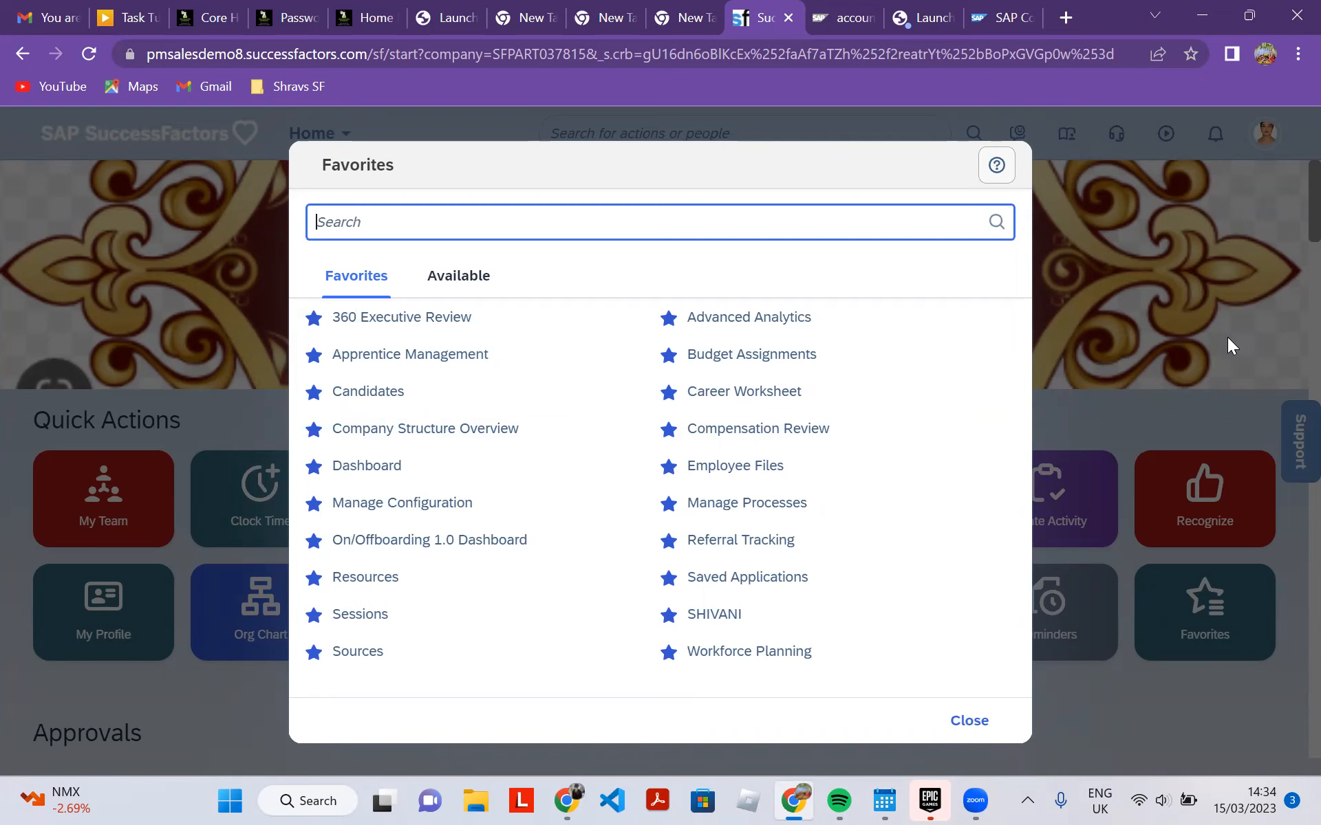
type("sap do")
type("c")
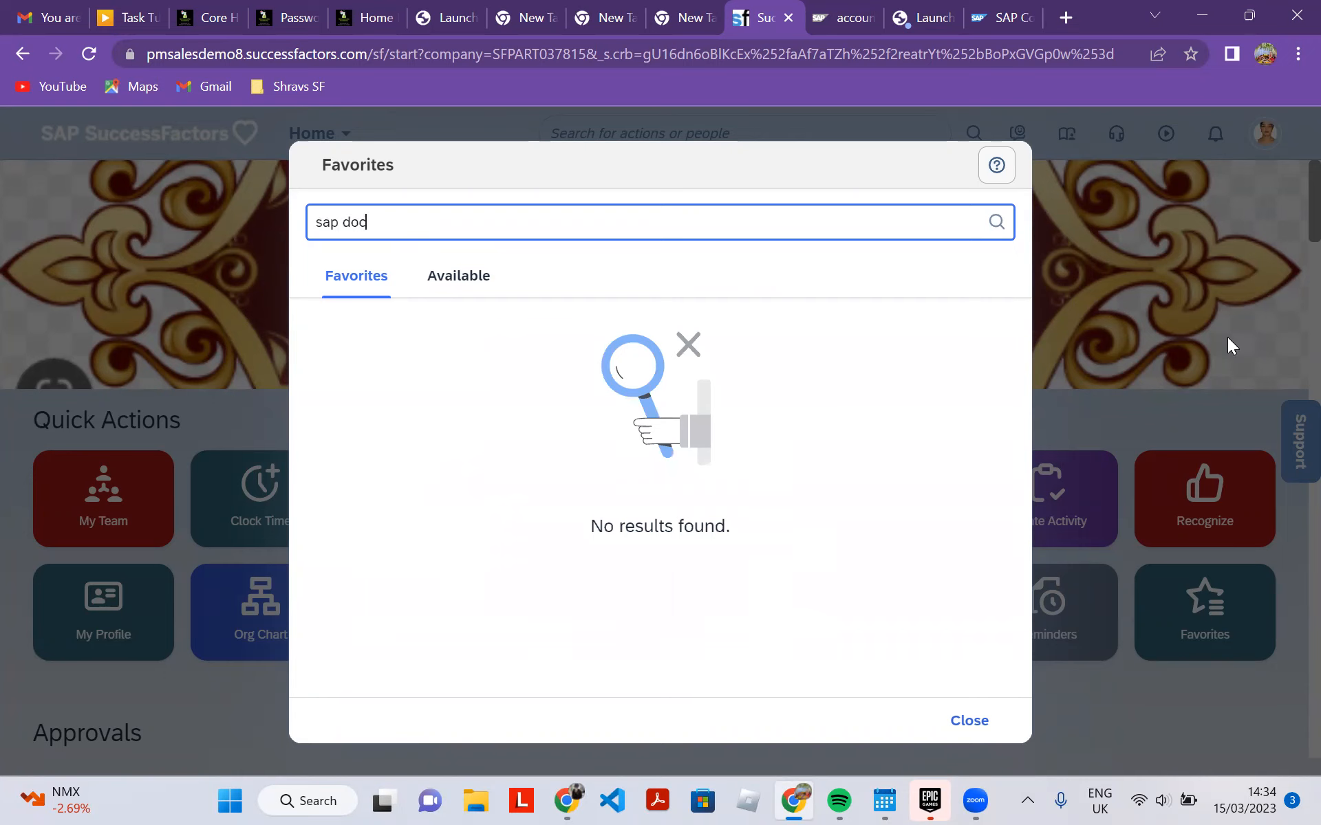
type("umen")
key("Tab")
key("Right")
key("Return")
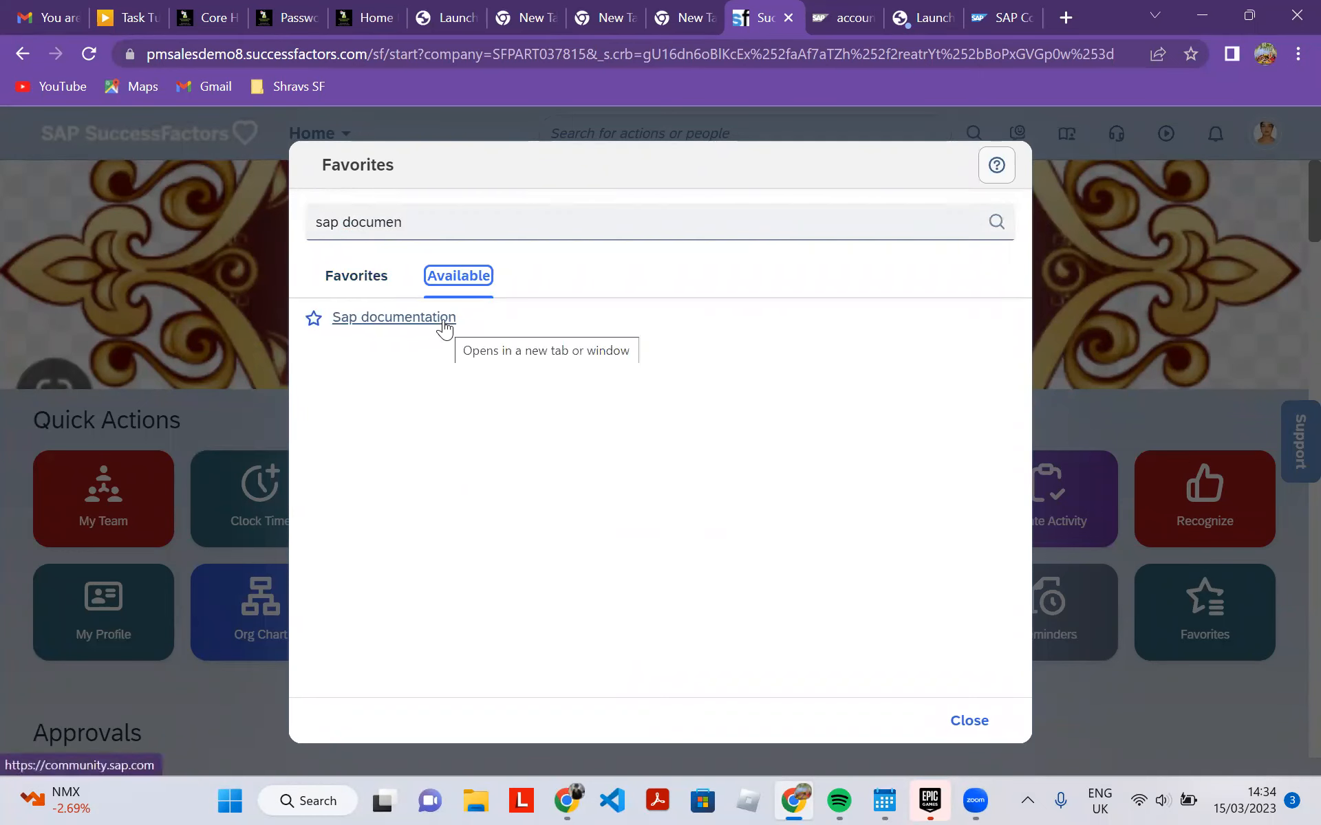
left_click(315, 322)
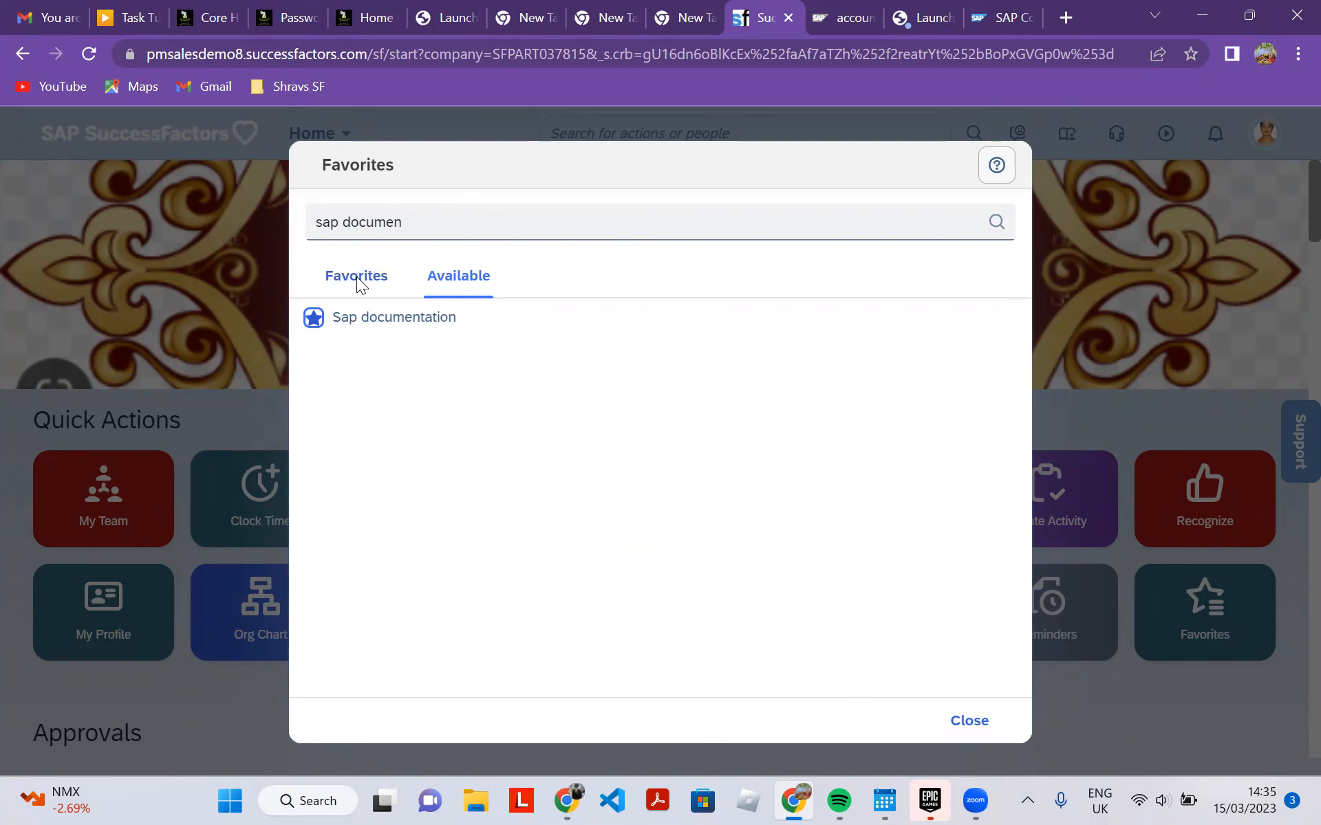
Open the Sap documentation link to check its target page, return to SuccessFactors, and close the Favorites dialog.
left_click(395, 320)
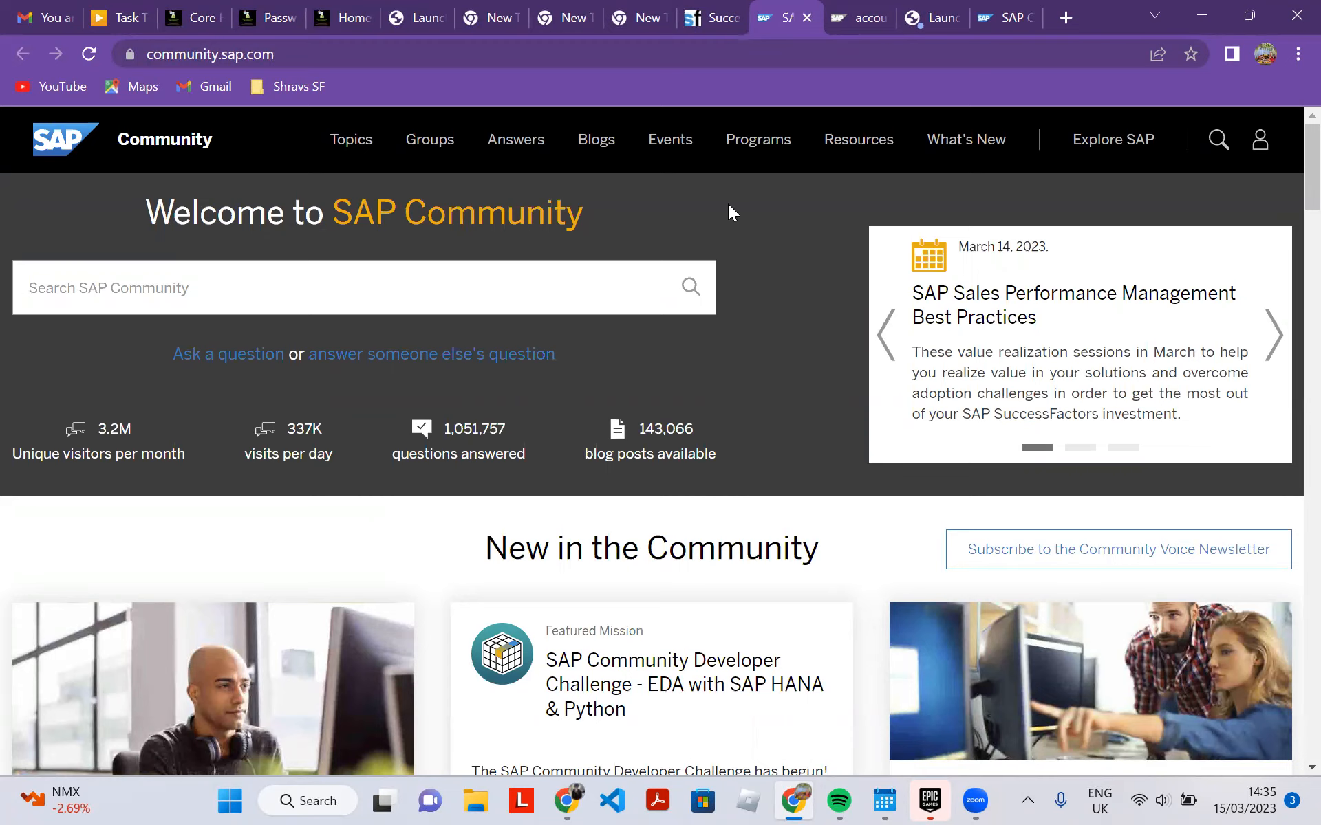
left_click(724, 7)
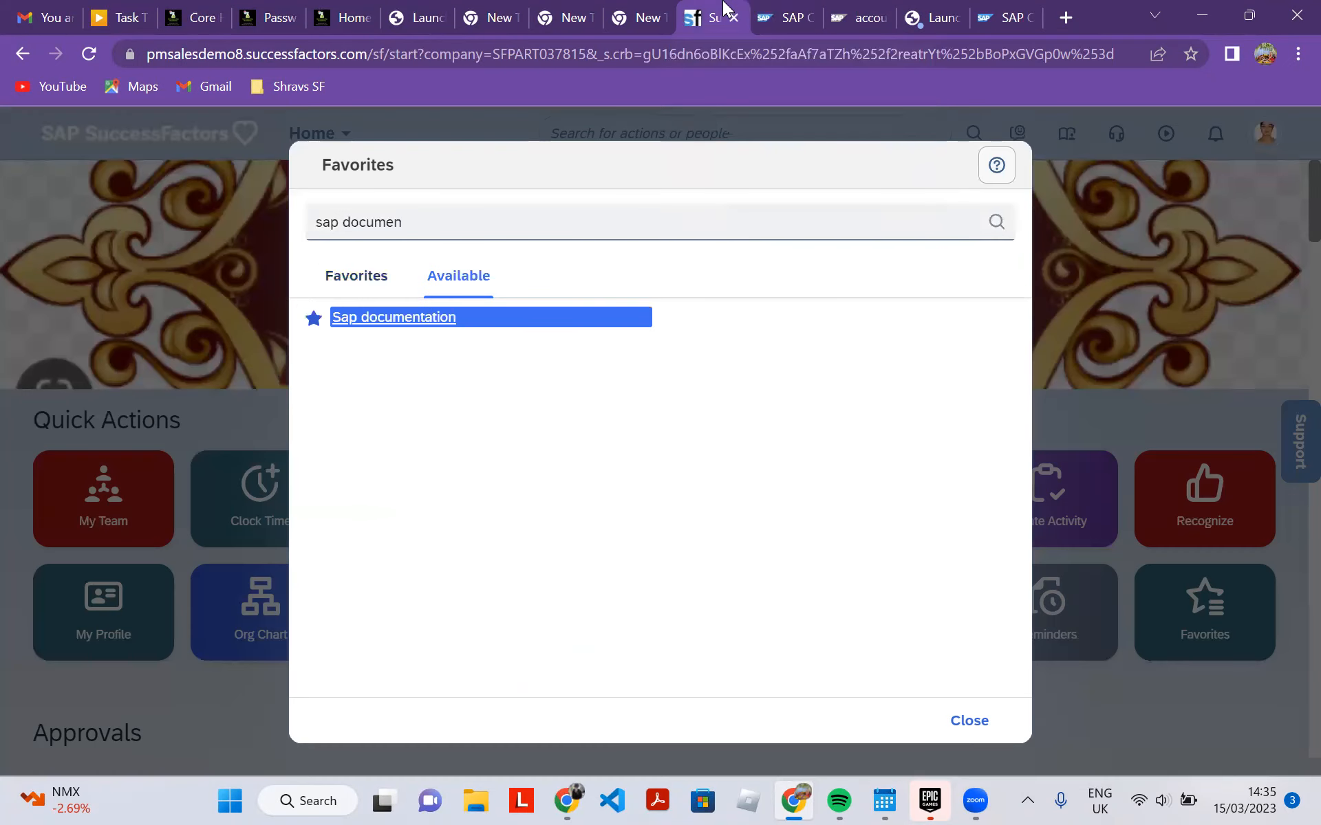
left_click(969, 721)
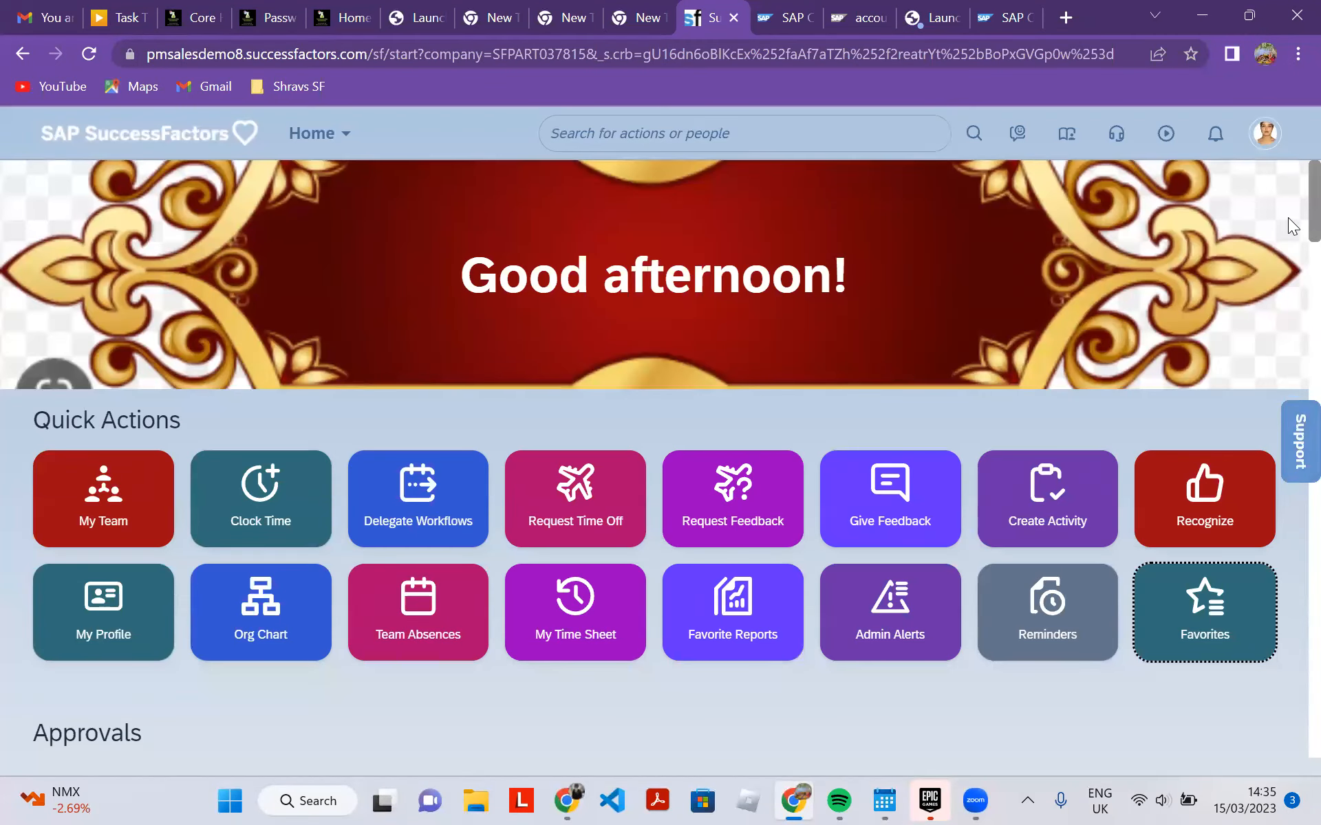
Examine the home page's Quick Actions, Approvals, Surveys, For You Today and Organizational Updates sections.
scroll(1291, 226, "down", 20)
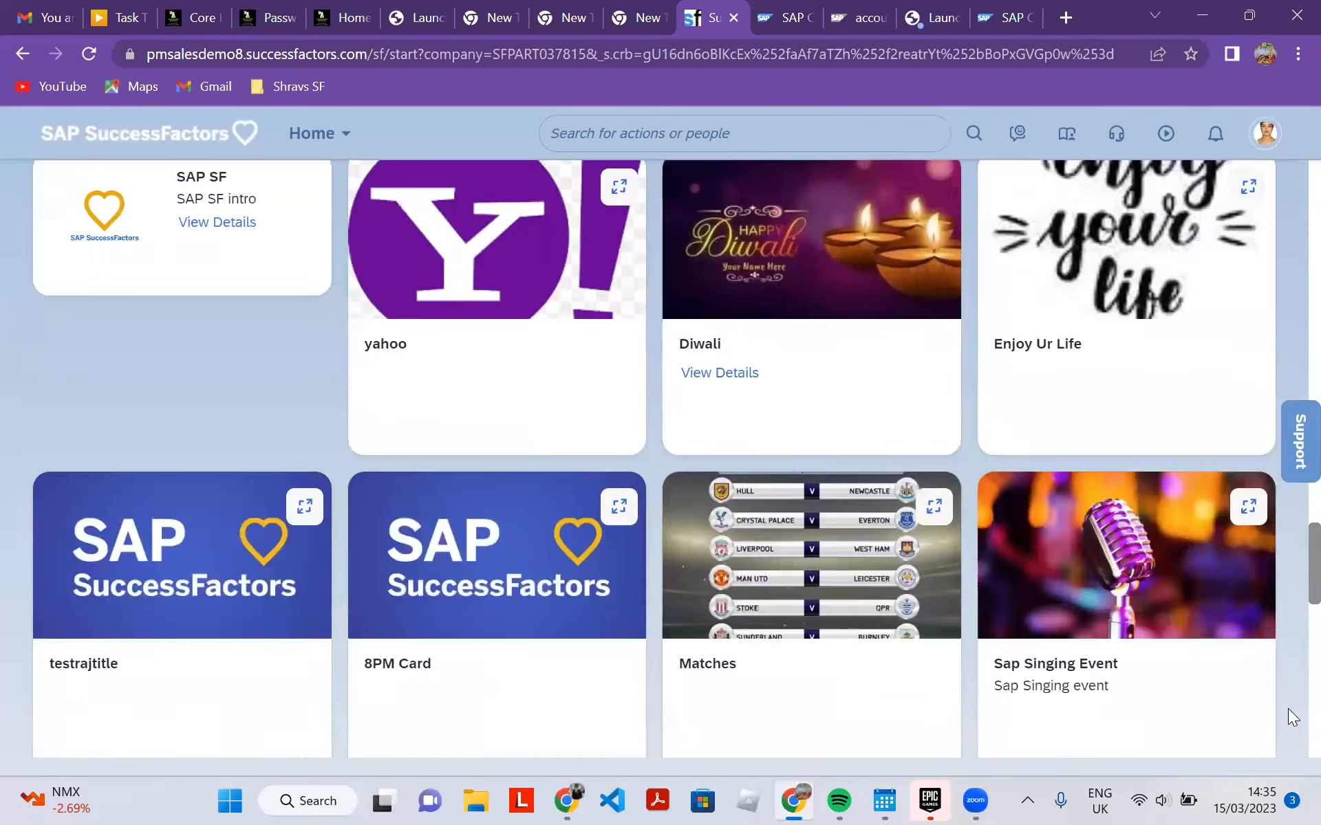
scroll(1292, 717, "down", 10)
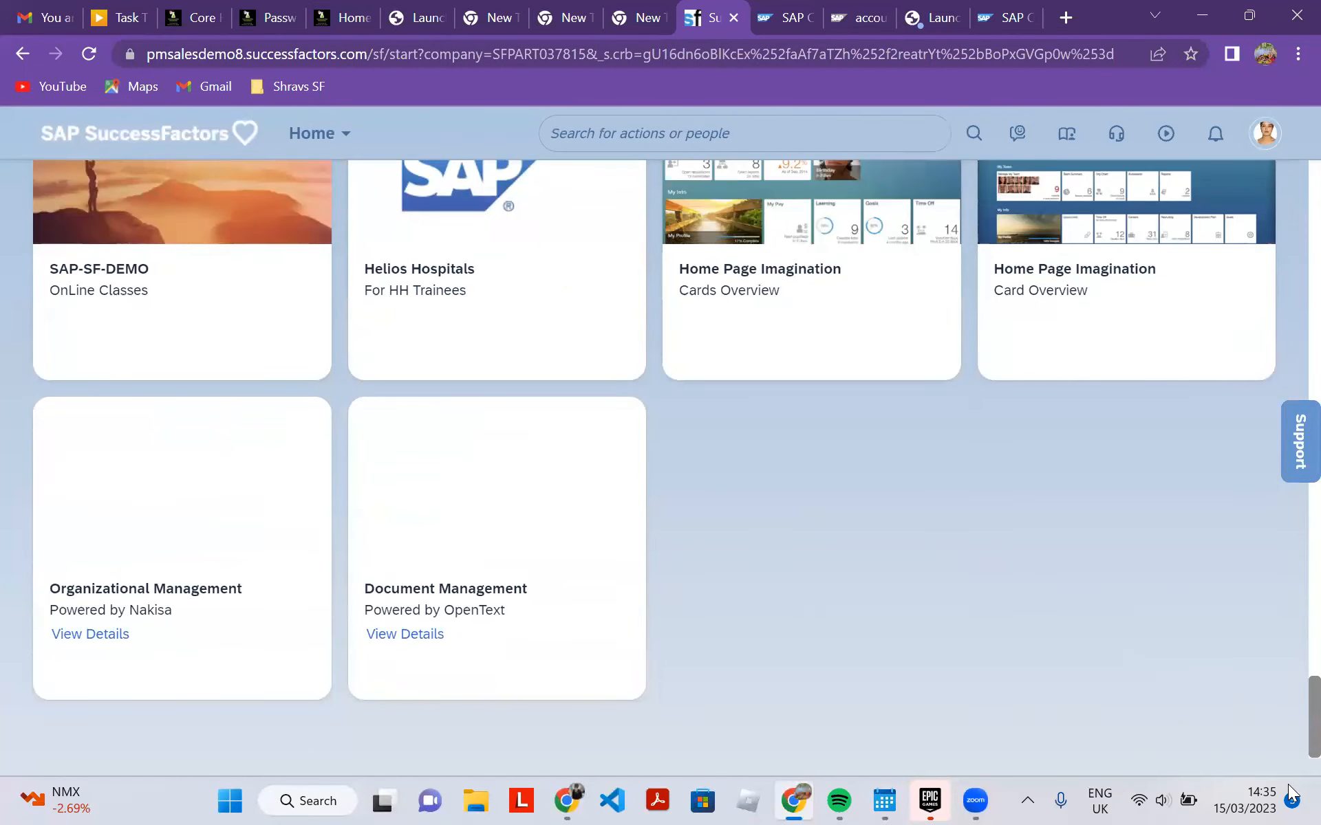
scroll(1288, 568, "up", 20)
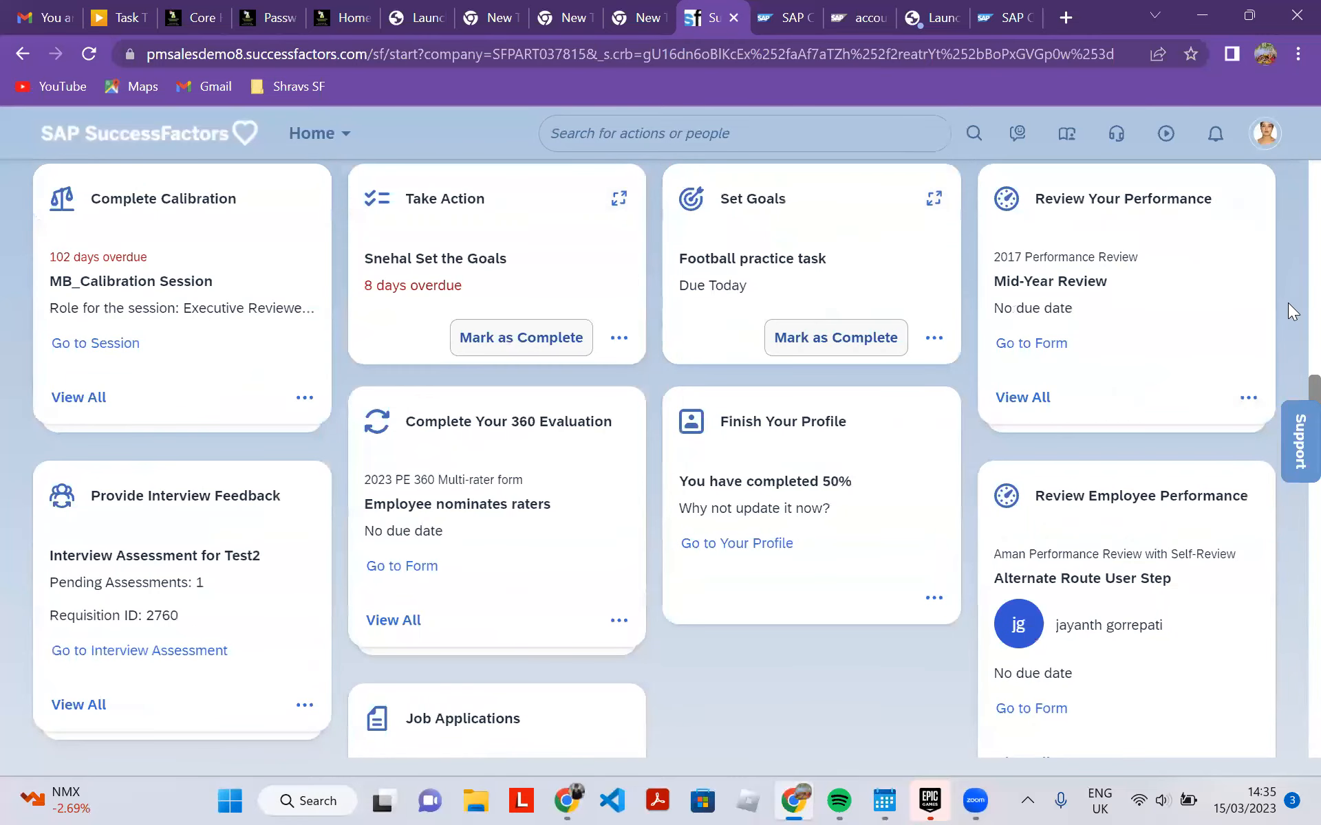
scroll(1289, 282, "up", 10)
scroll(1292, 257, "up", 4)
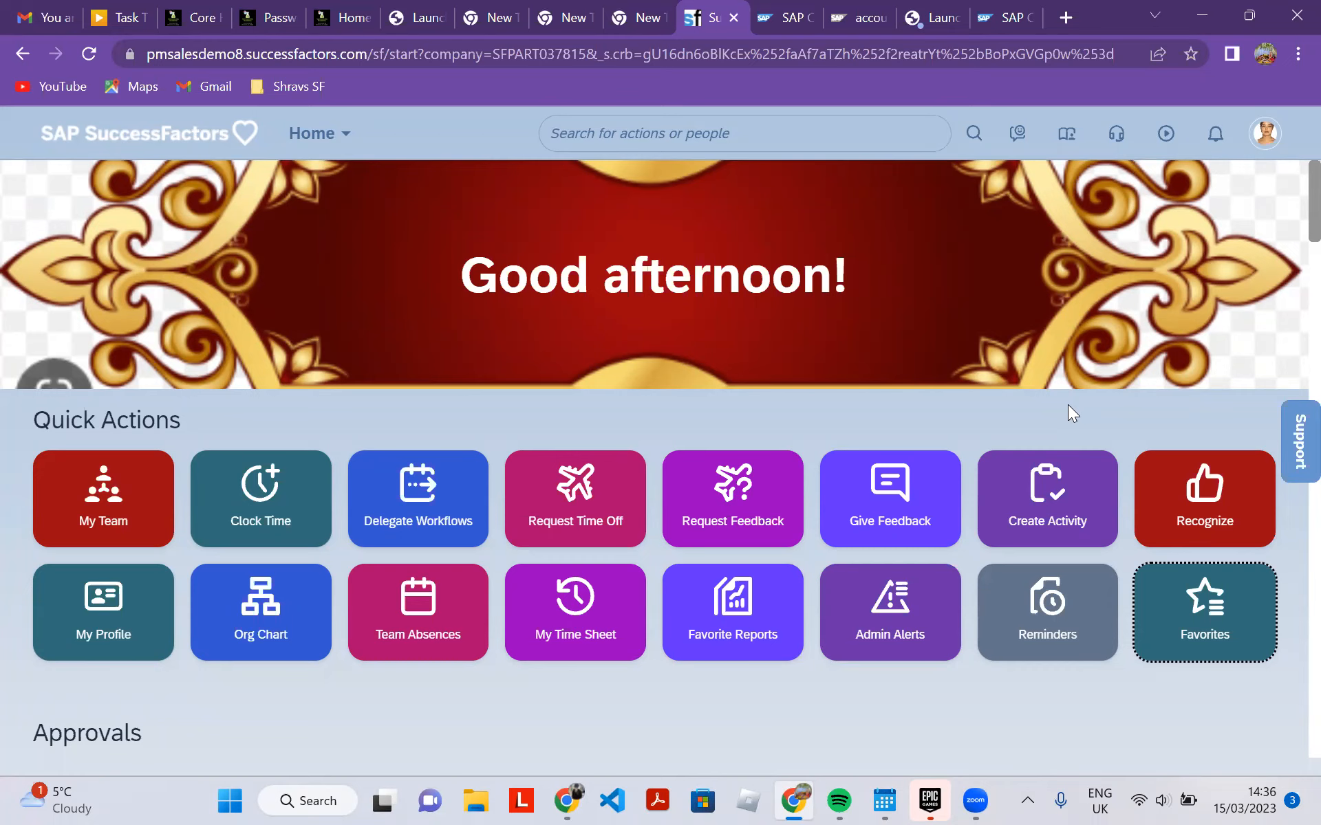
scroll(1067, 406, "down", 7)
scroll(1068, 406, "down", 5)
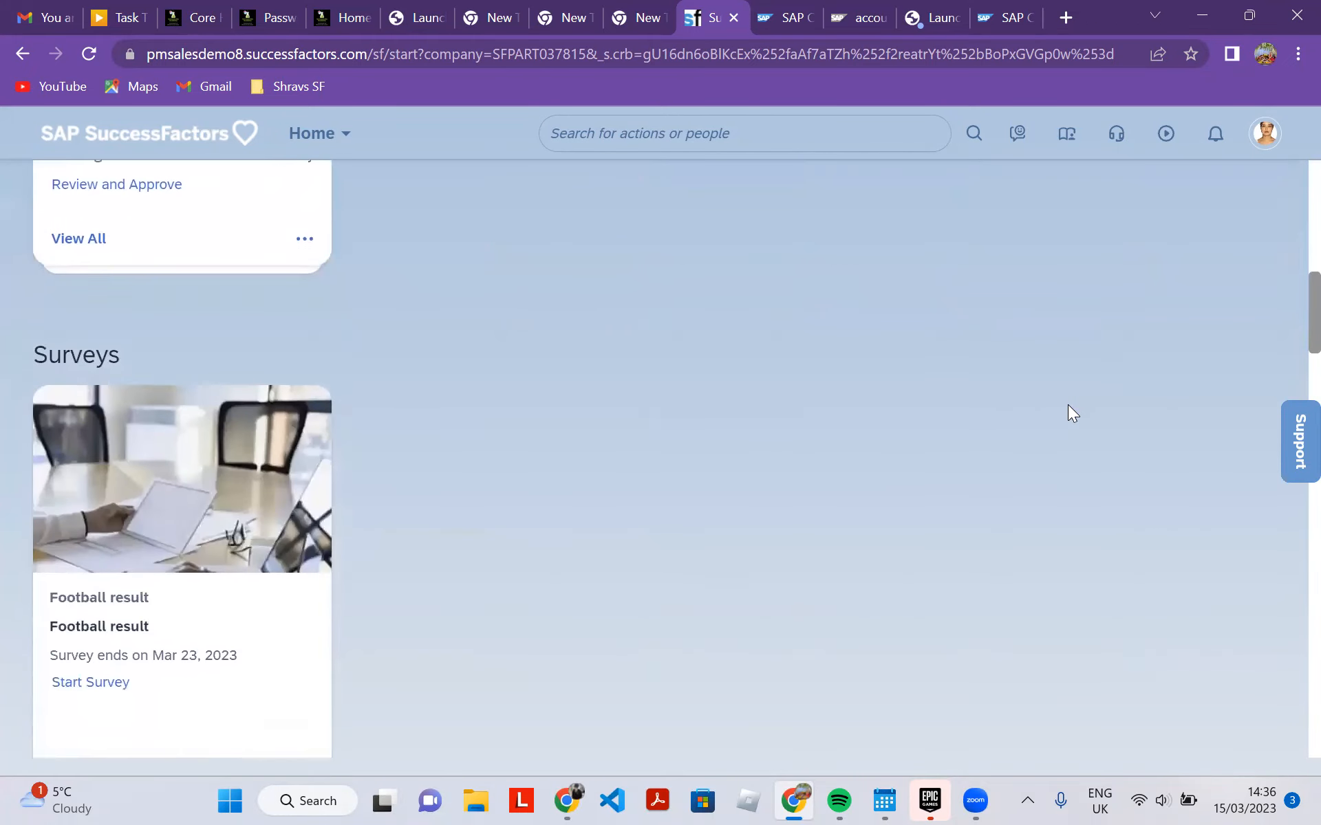
scroll(1068, 406, "down", 5)
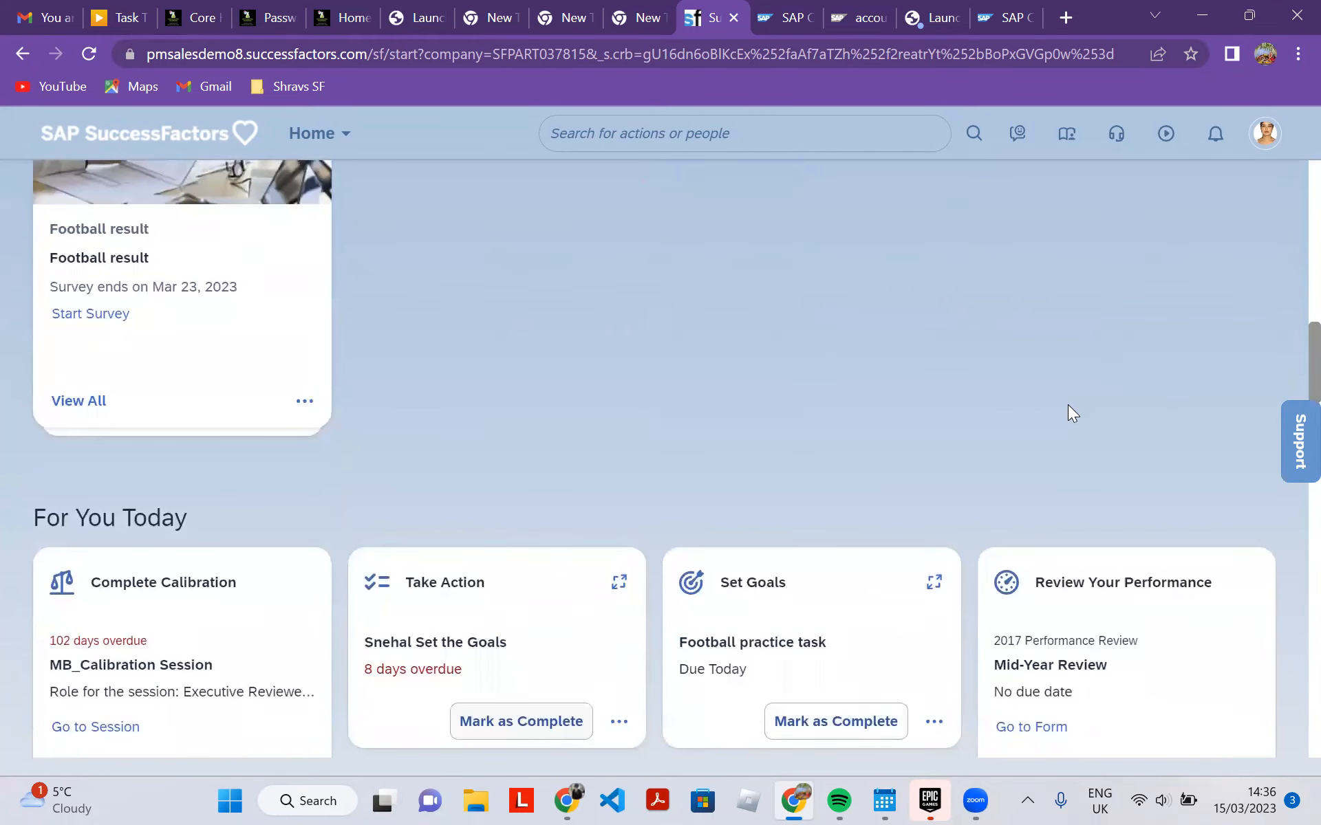
scroll(1067, 413, "down", 4)
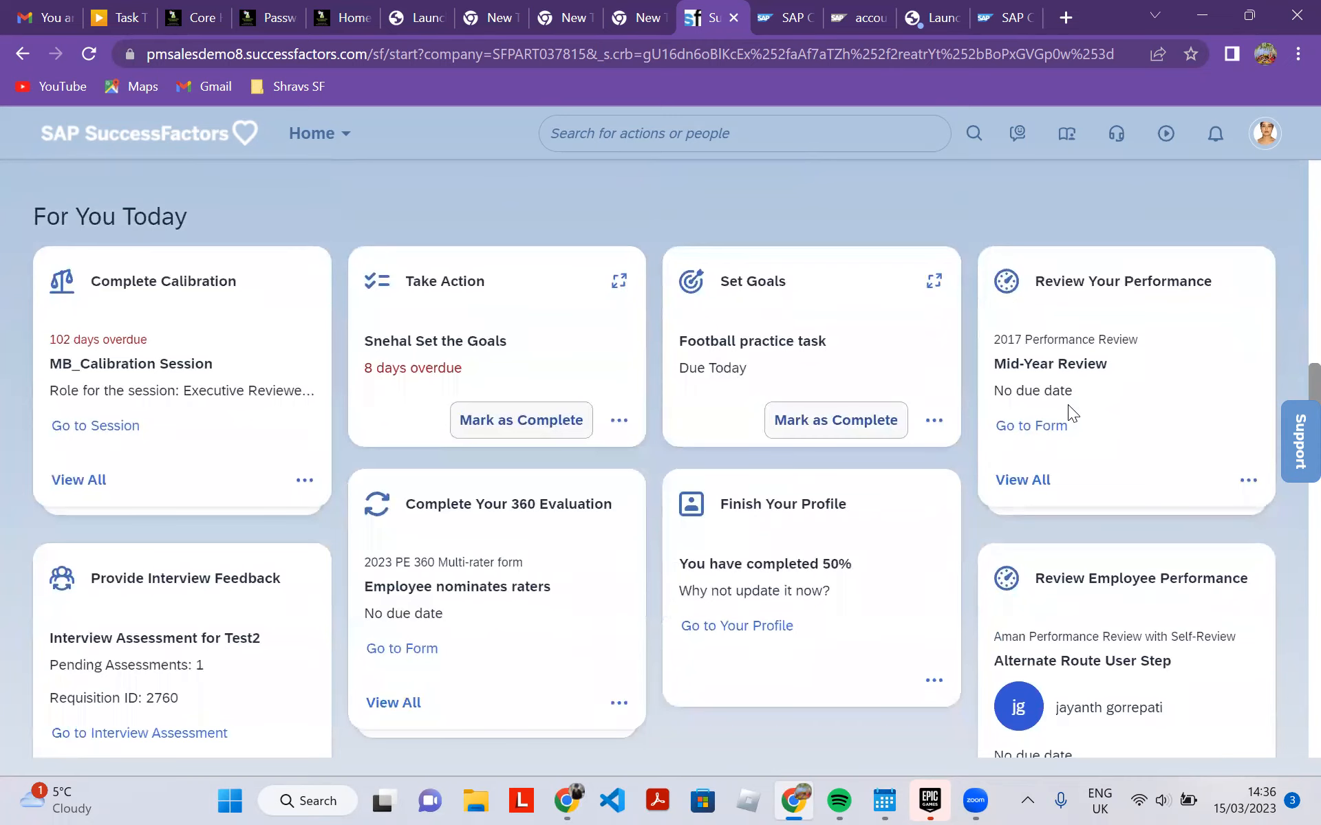
scroll(1070, 413, "down", 4)
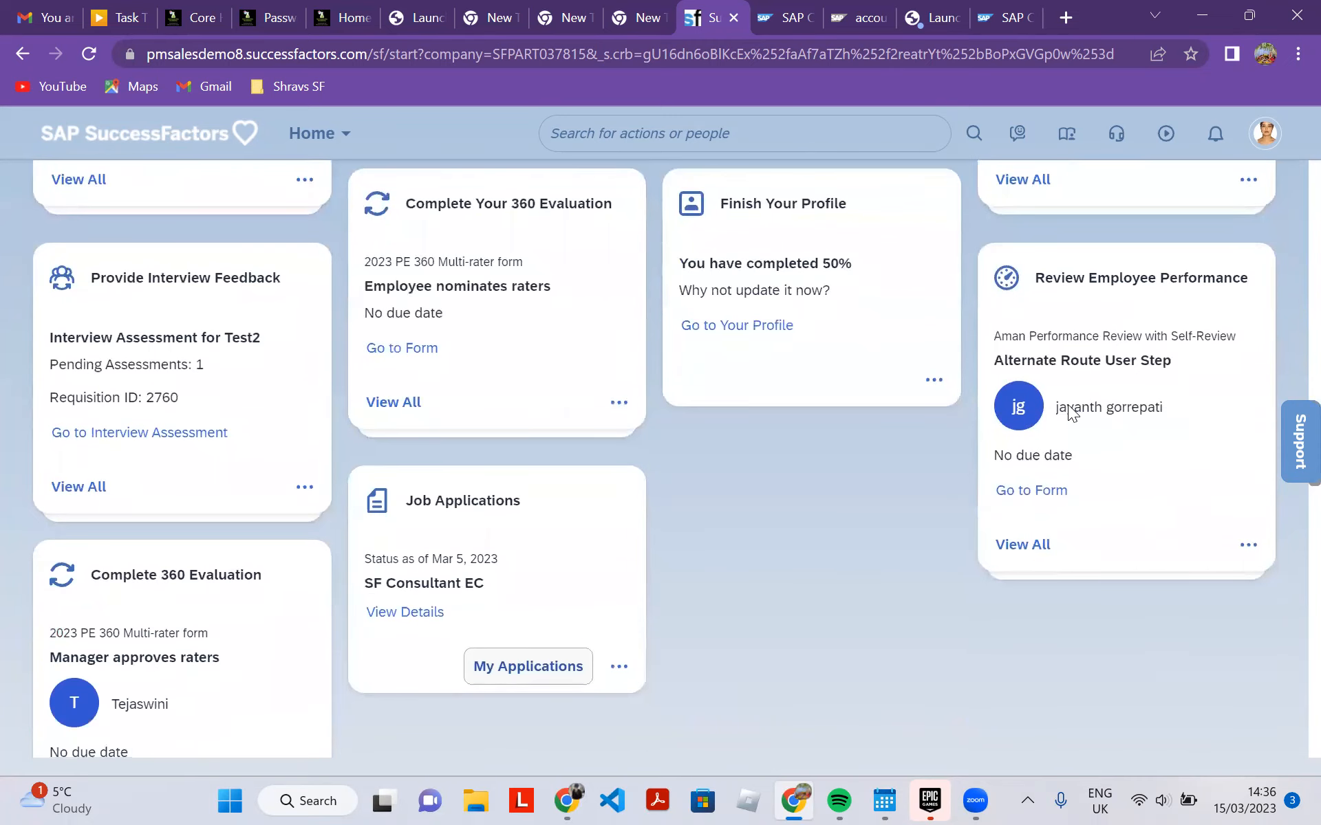
scroll(1069, 413, "up", 4)
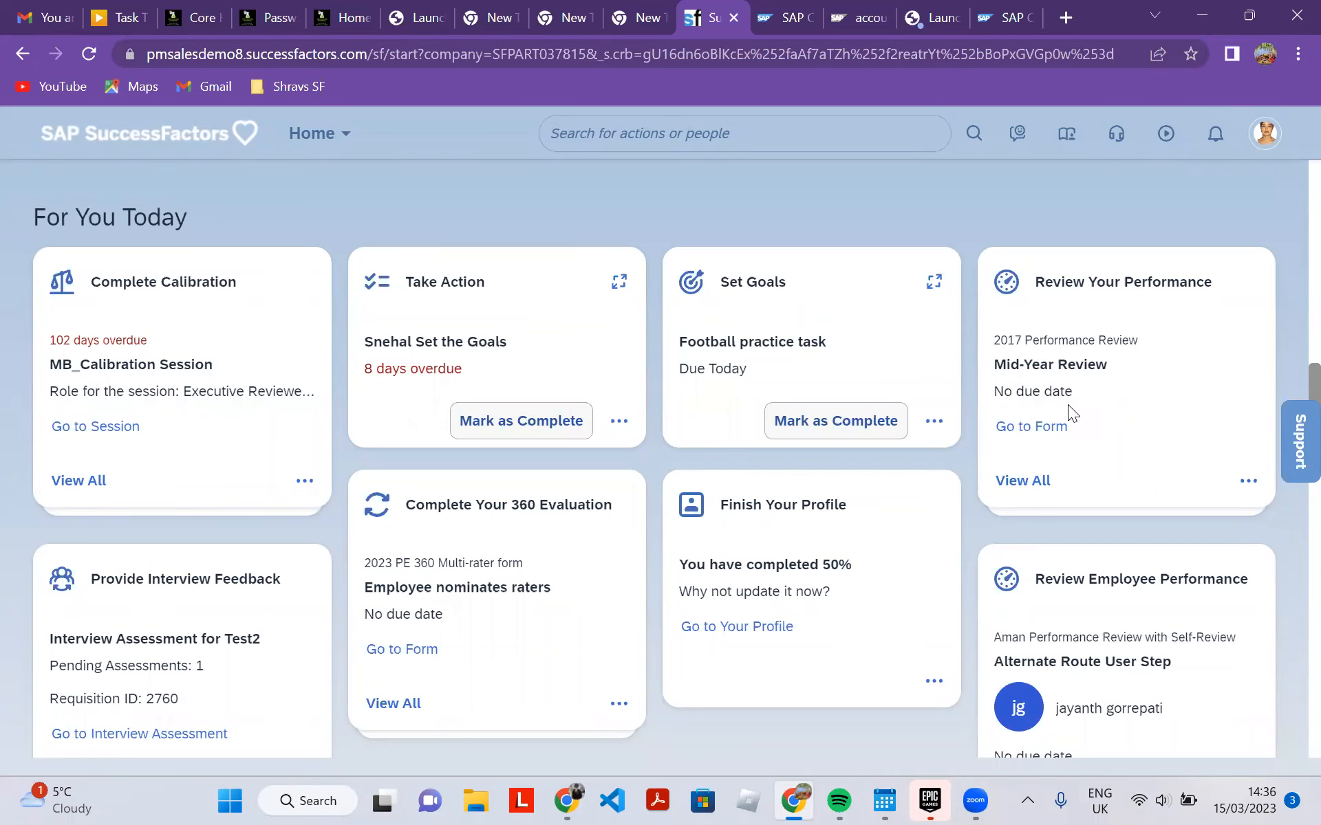
scroll(1067, 404, "down", 5)
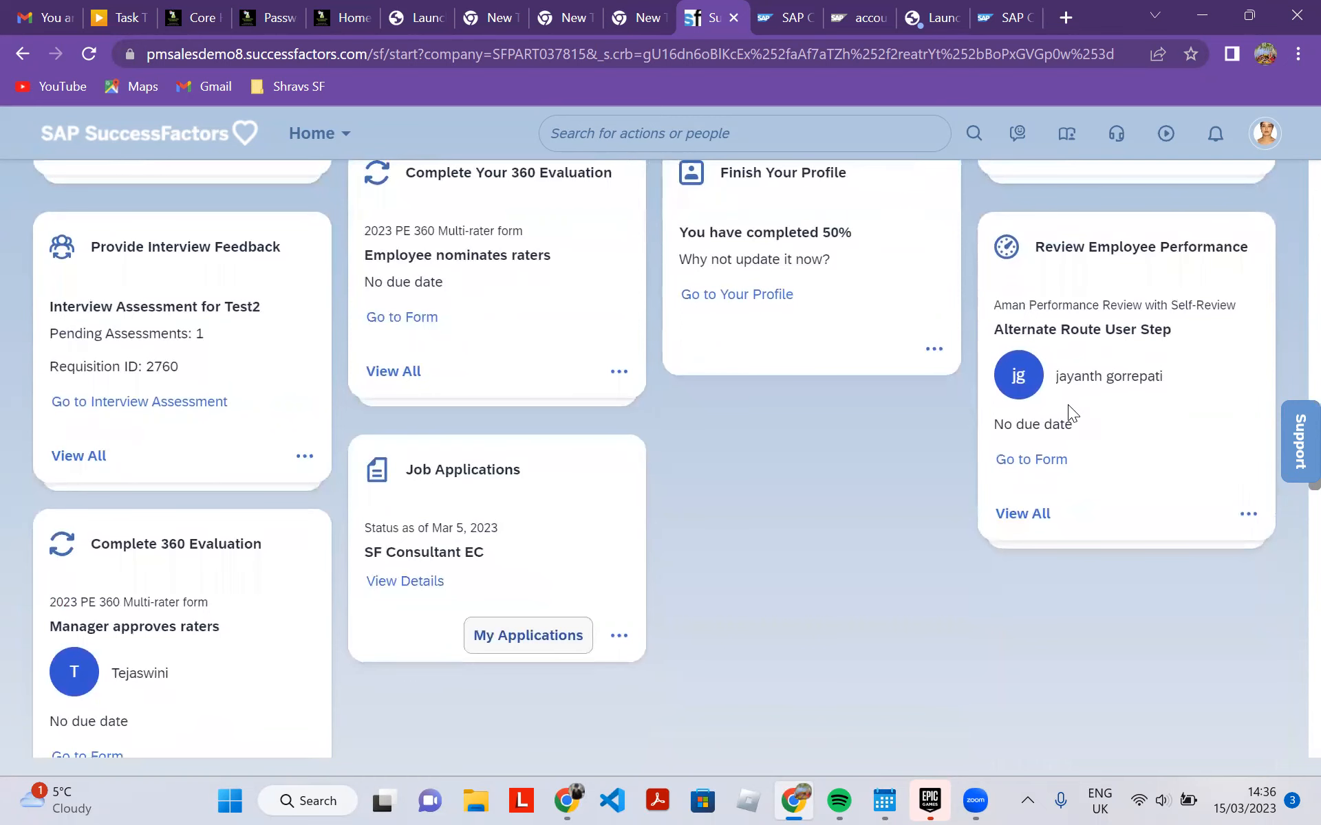
scroll(1068, 405, "up", 15)
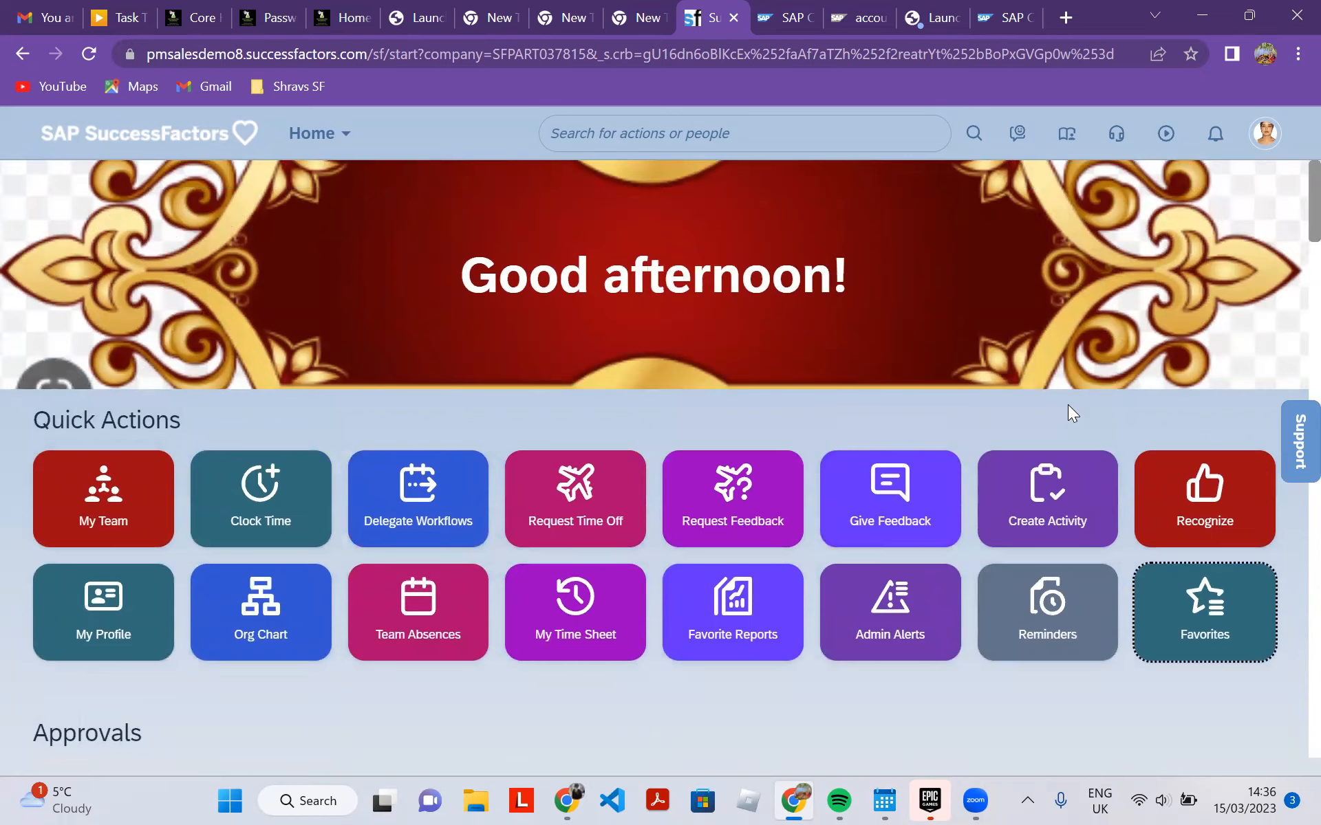
Search for "manage homepage", go to Manage Home Page, and open its list of Surveys cards.
key("/")
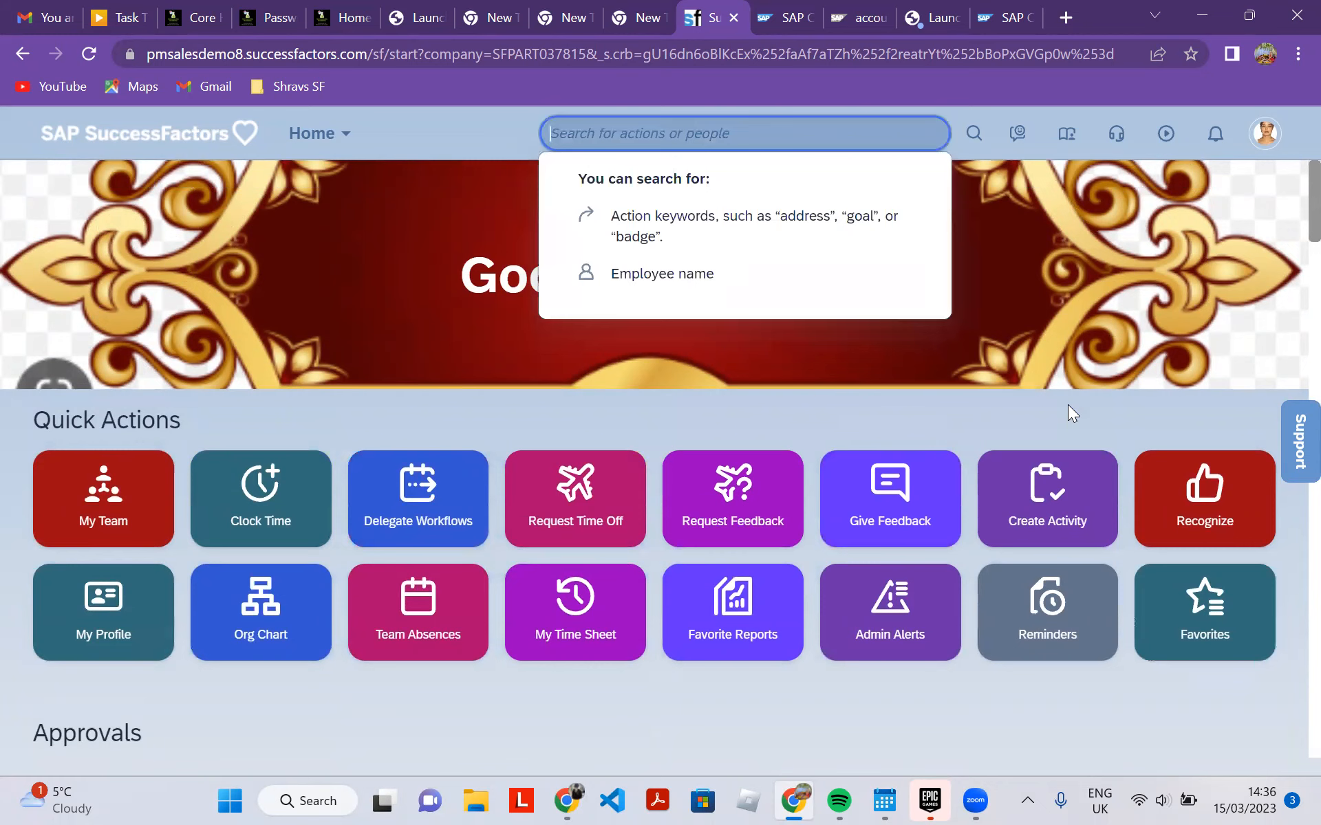
type("man")
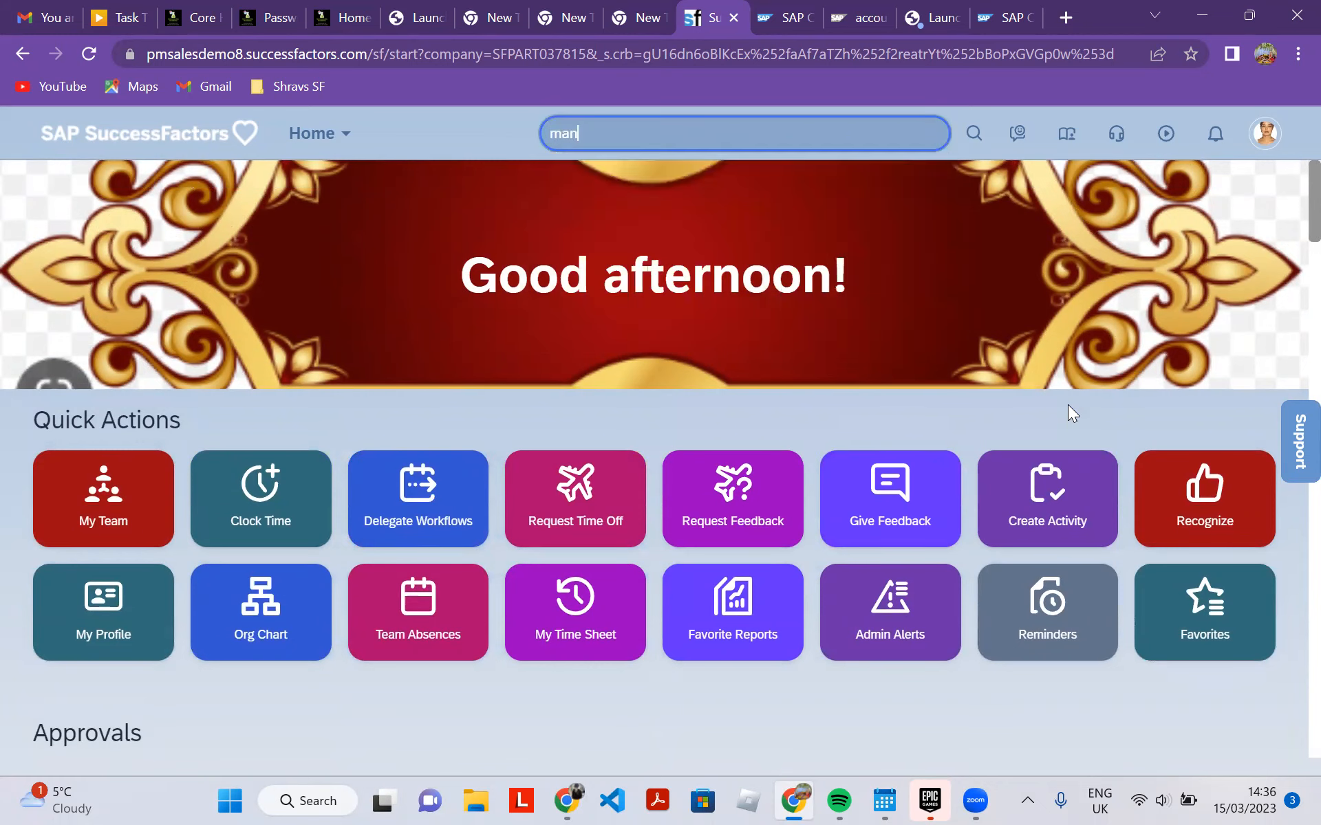
type("age h")
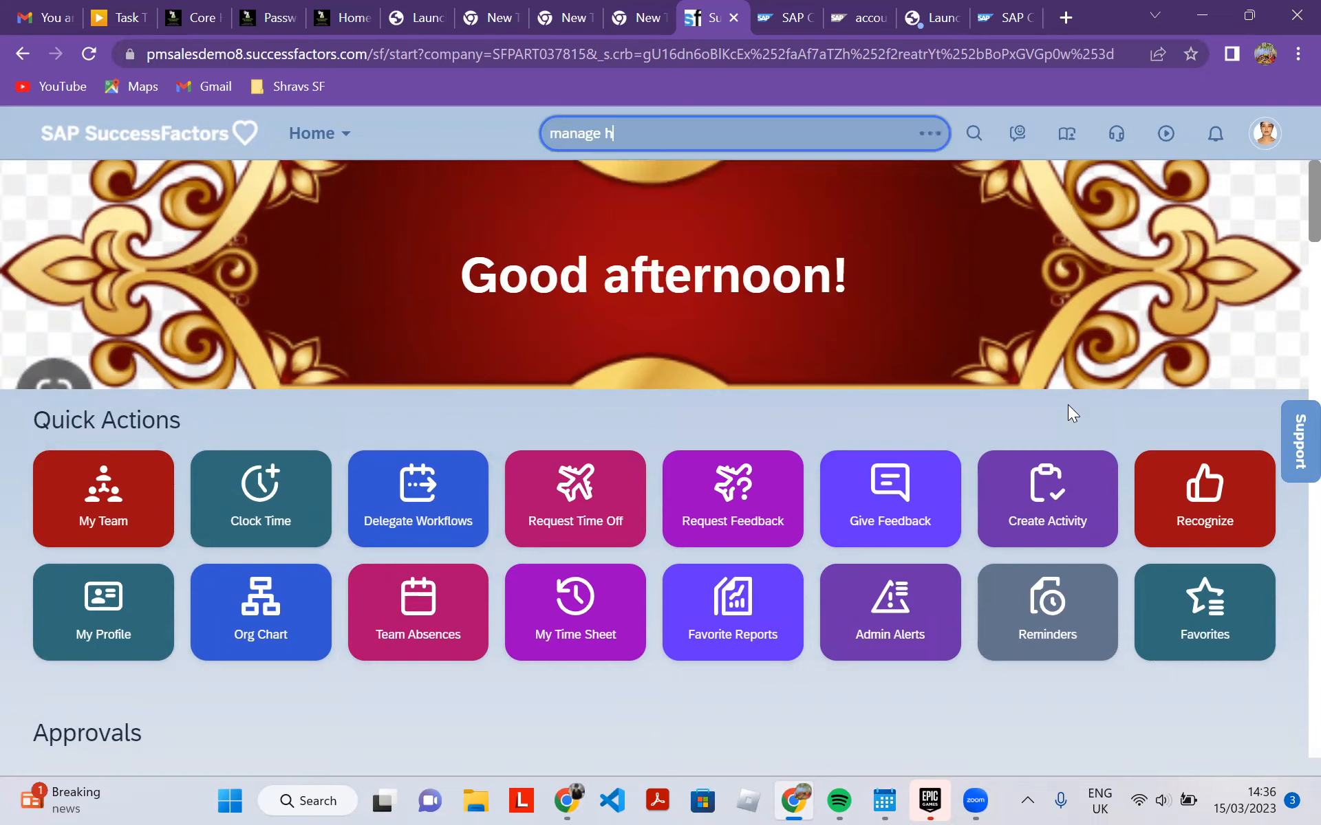
type("omepage")
key("Return")
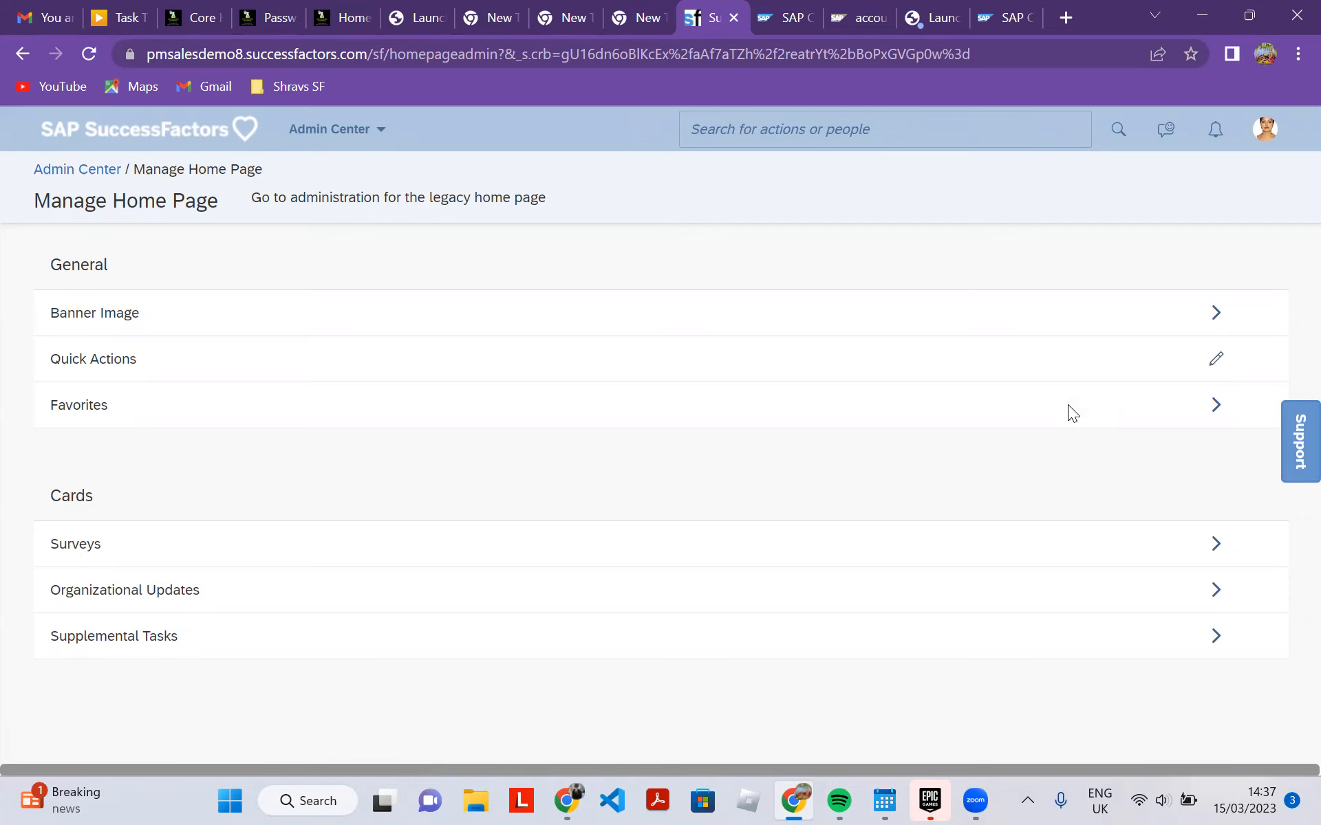
left_click(1216, 544)
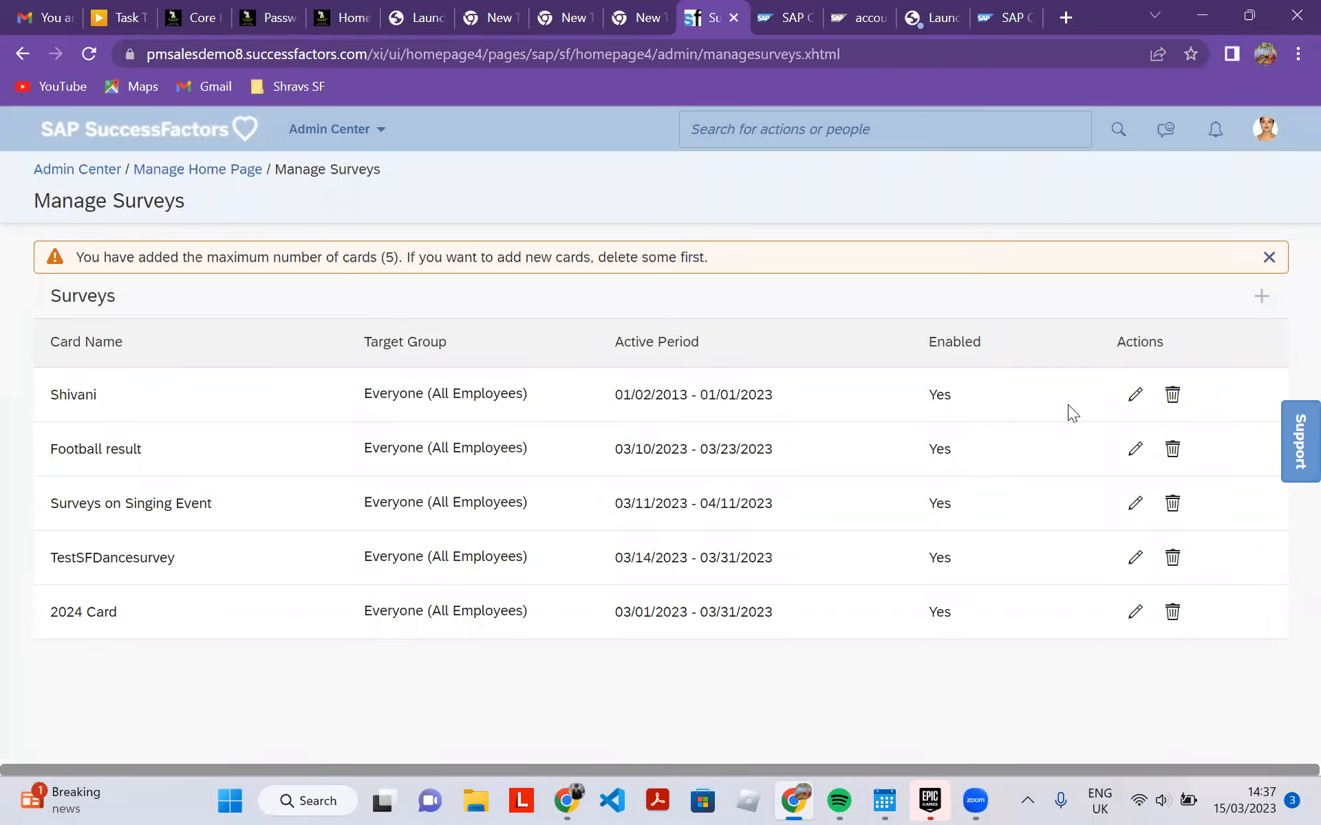
key("Tab")
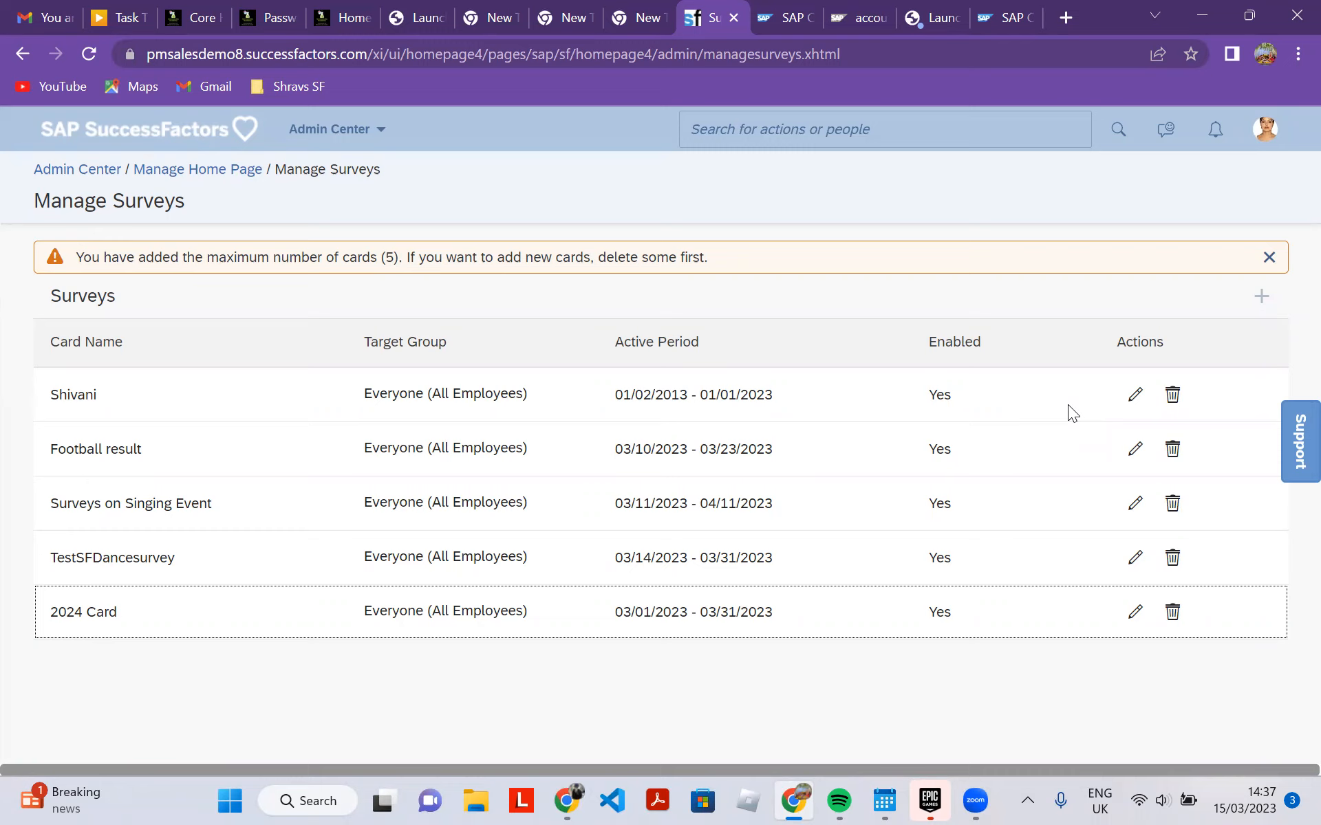
Delete the TestSFDancesurvey card from the Surveys list and confirm the deletion.
key("Up")
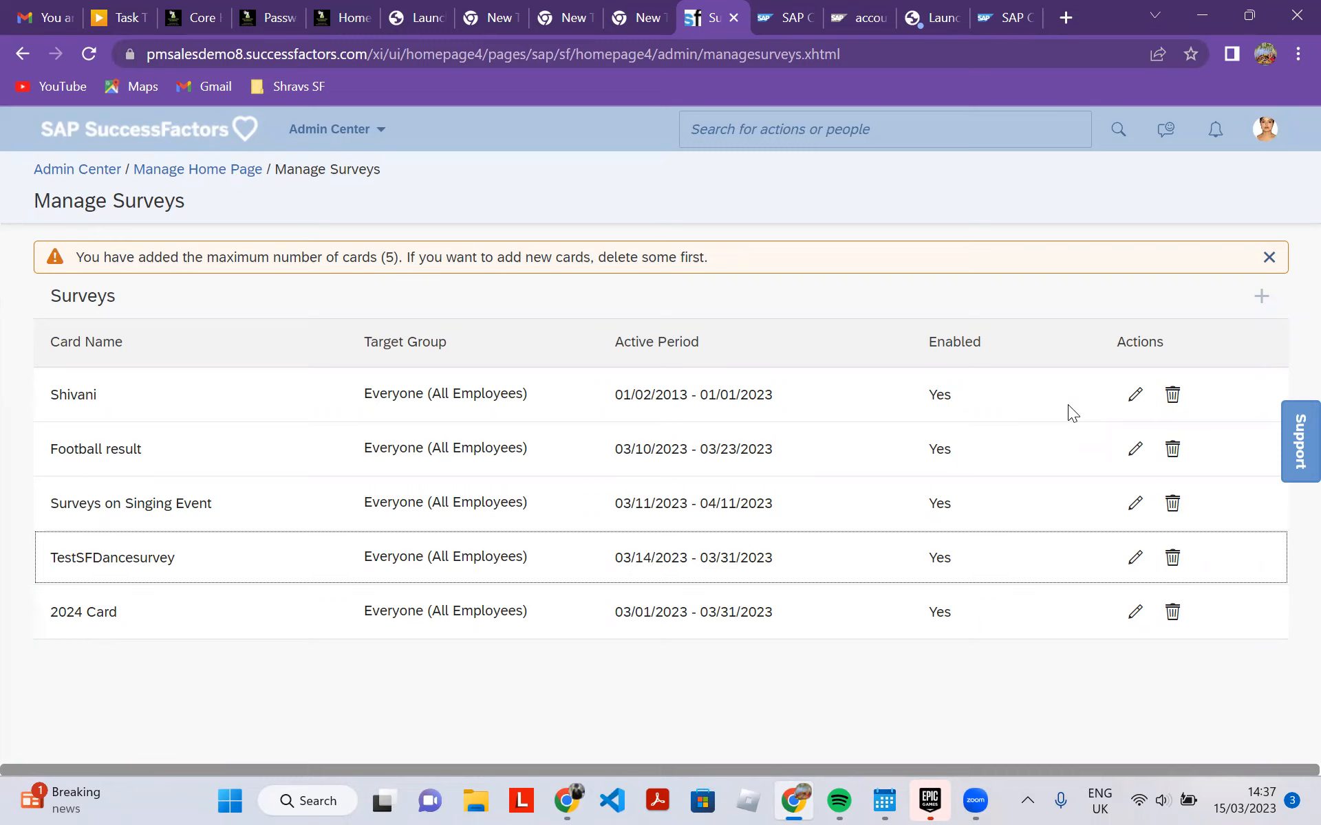
key("Delete")
key("Return")
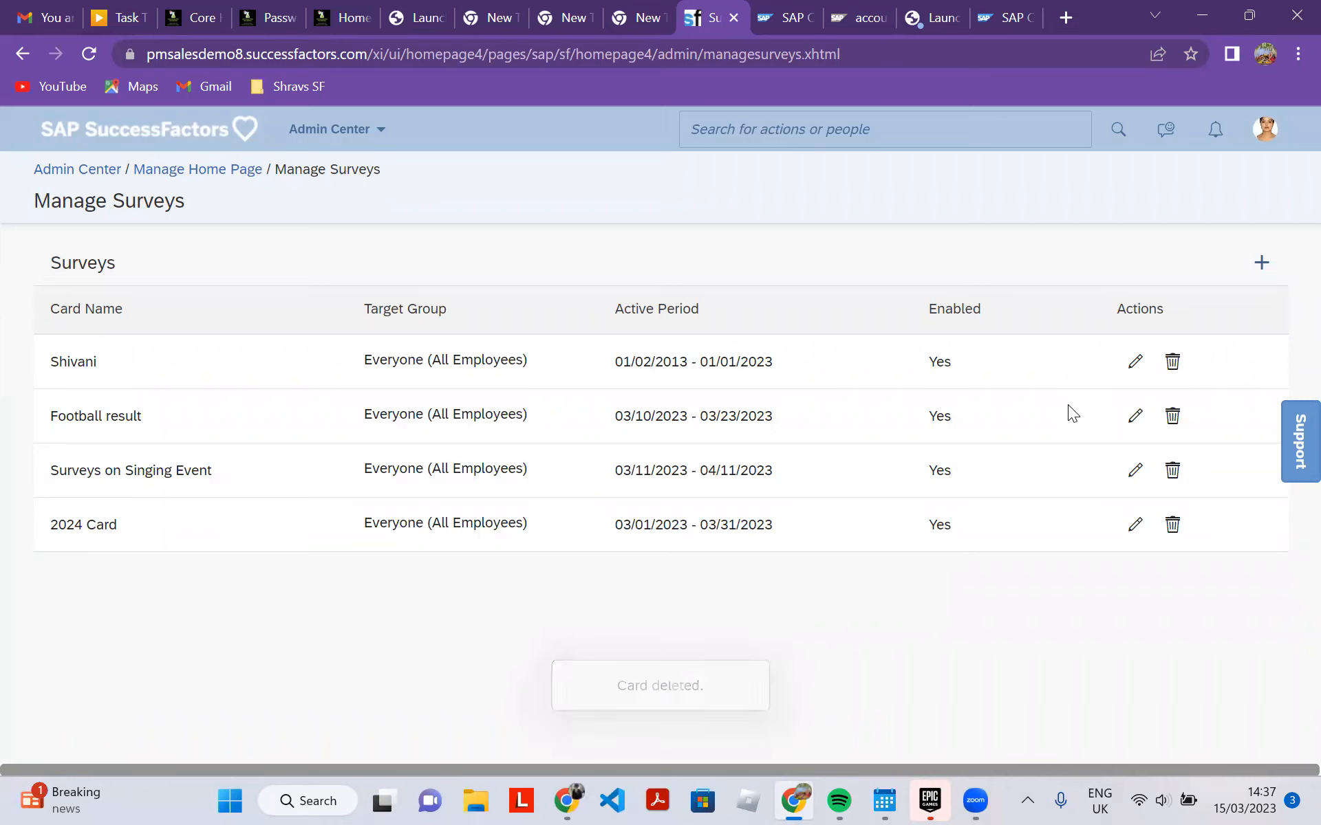
Add a new survey card with the title "Pulse survey".
key("Return")
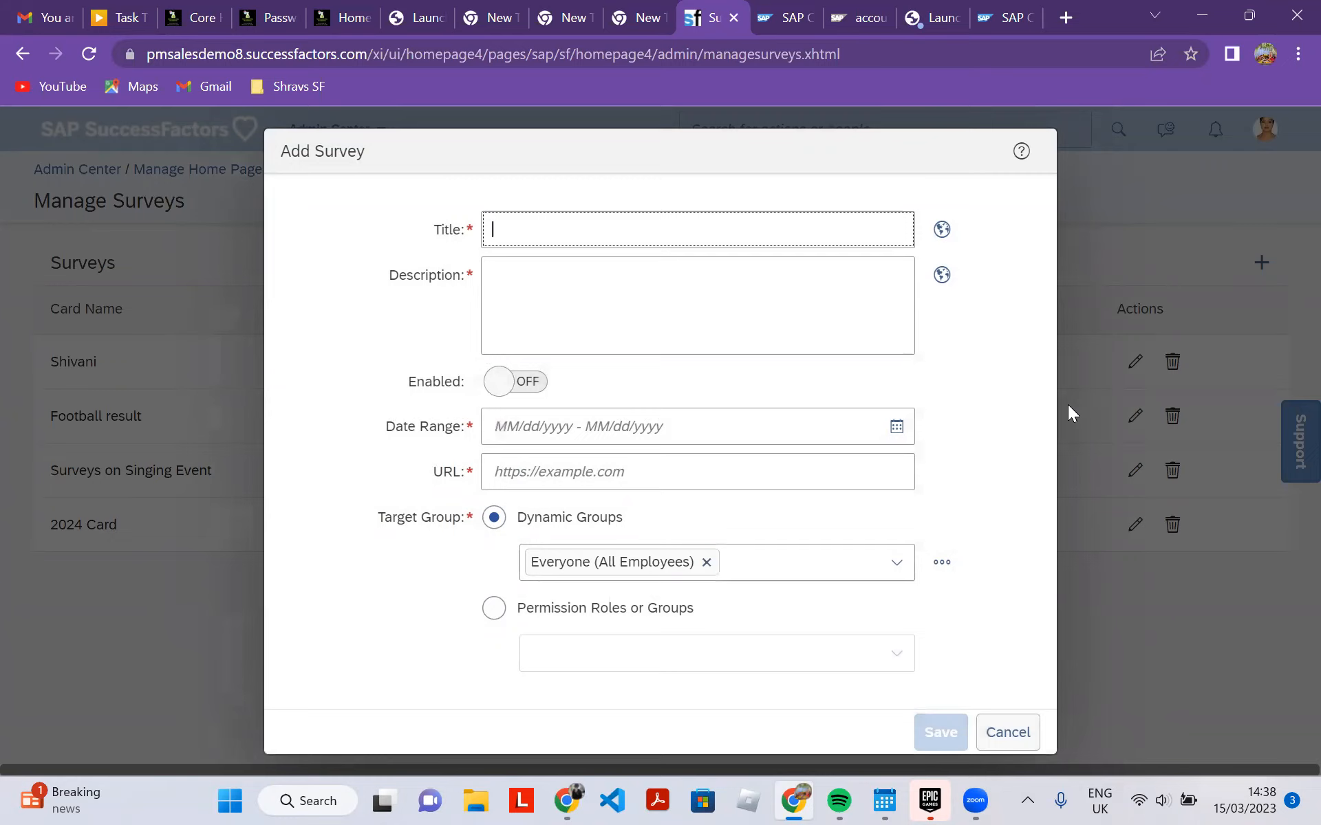
type("P")
type("ulse surveu")
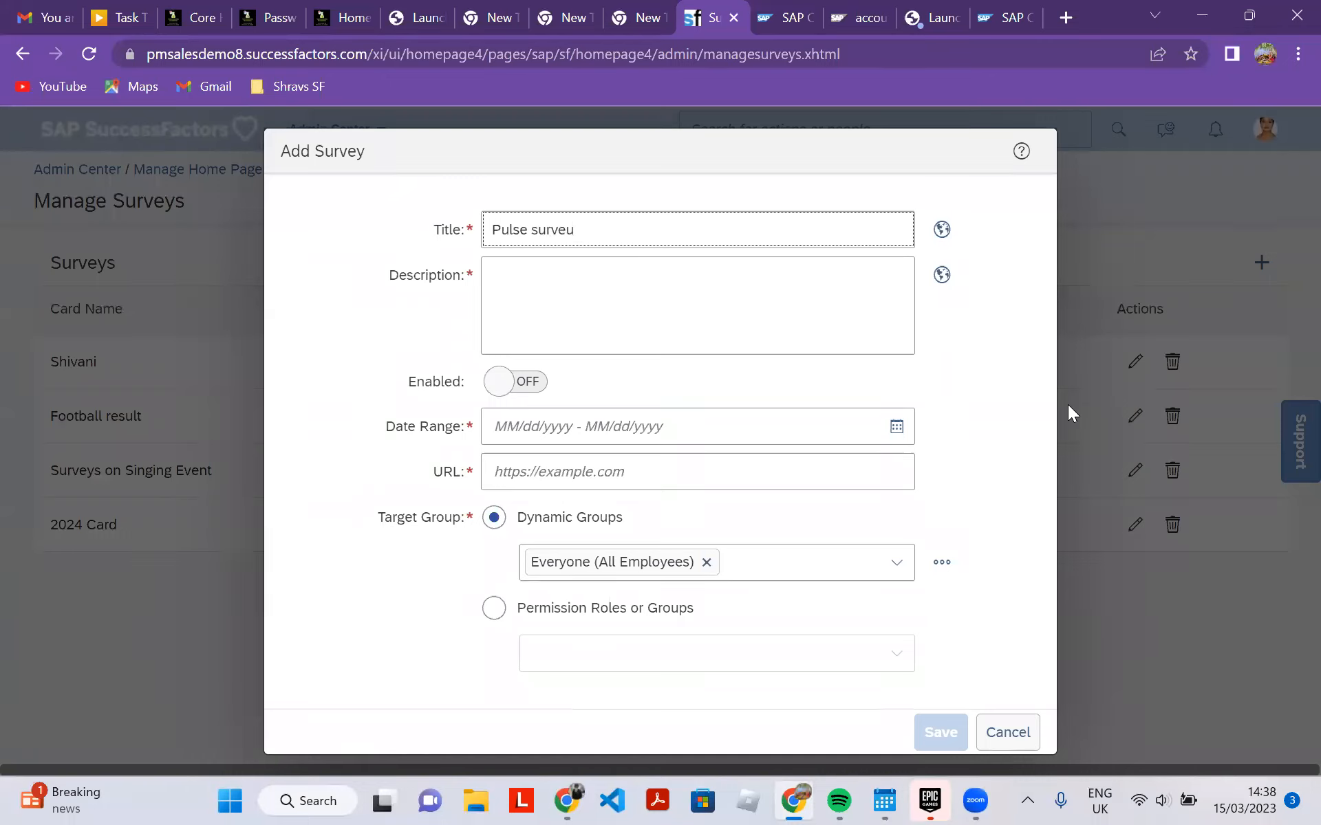
key("BackSpace")
type("y")
Enter "pulse survey" as the new card's description and switch the card to enabled.
key("Tab")
key("Tab")
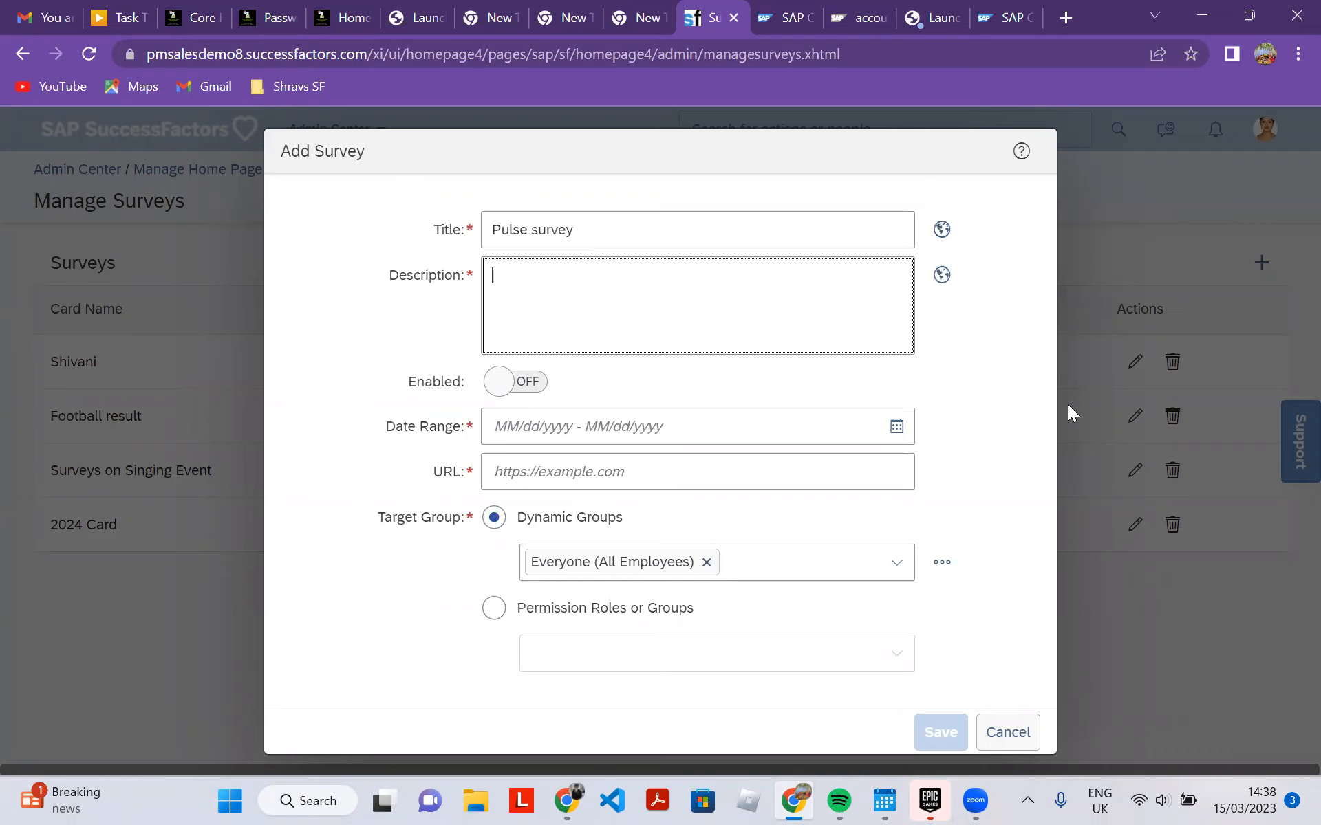
type("pulse survey")
key("Tab")
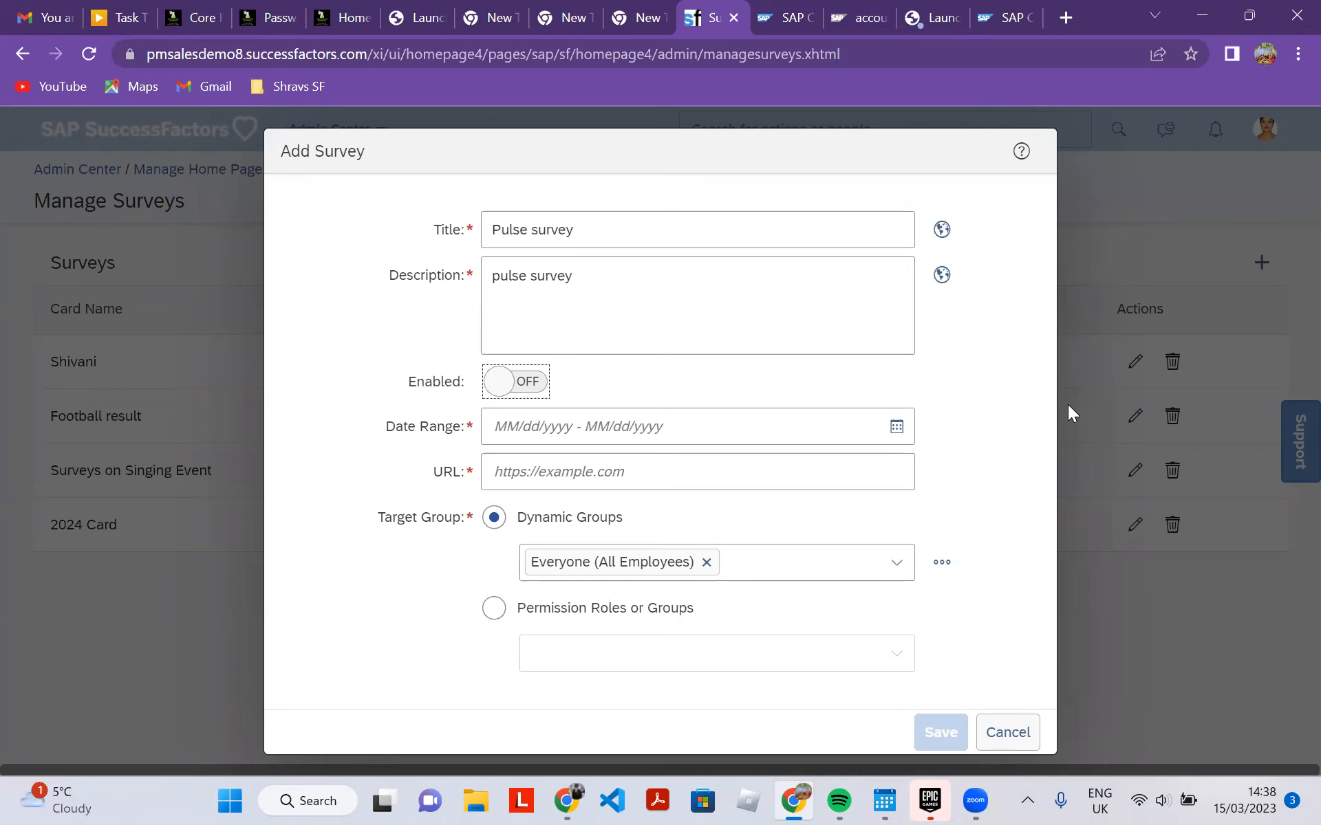
key("space")
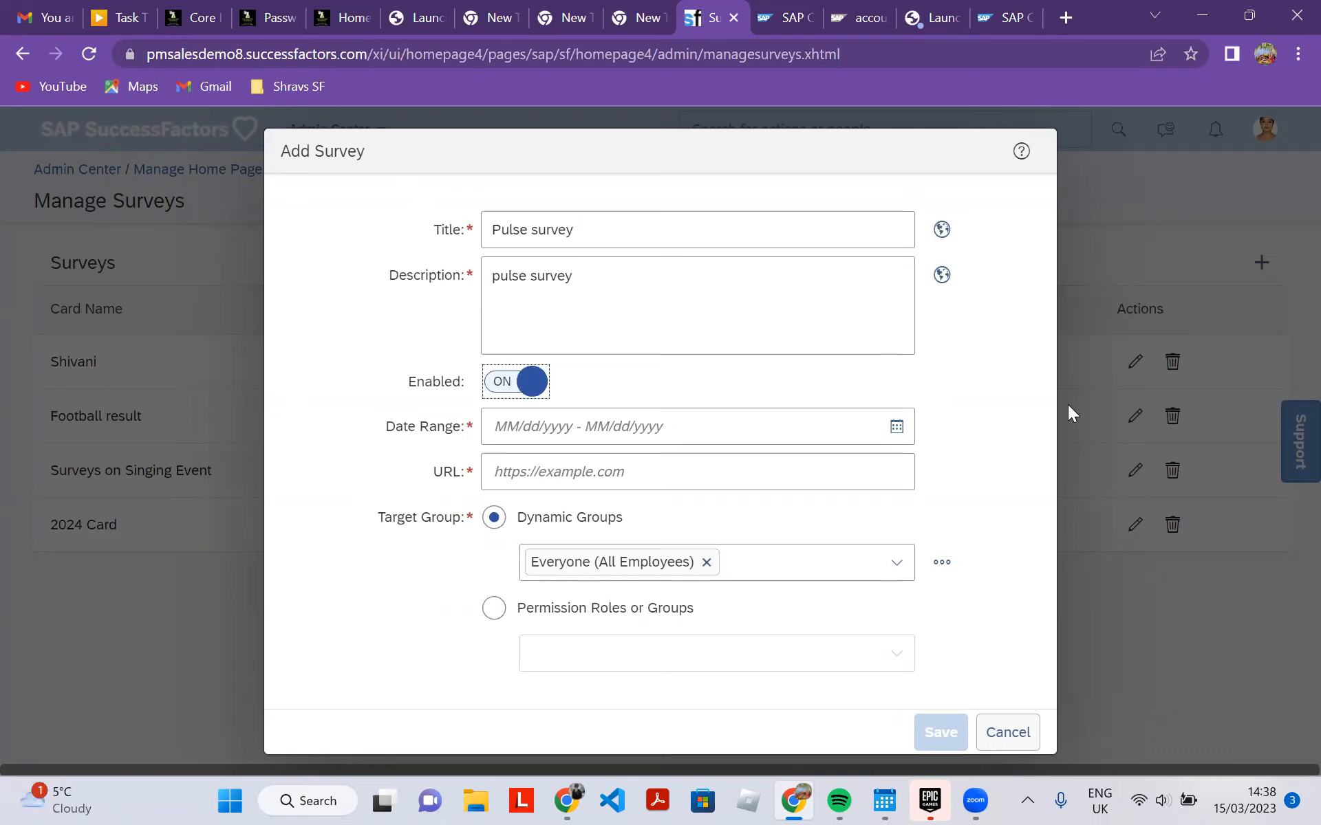
Set the survey card's date range to 03/15/2023 - 03/25/2023.
key("Tab")
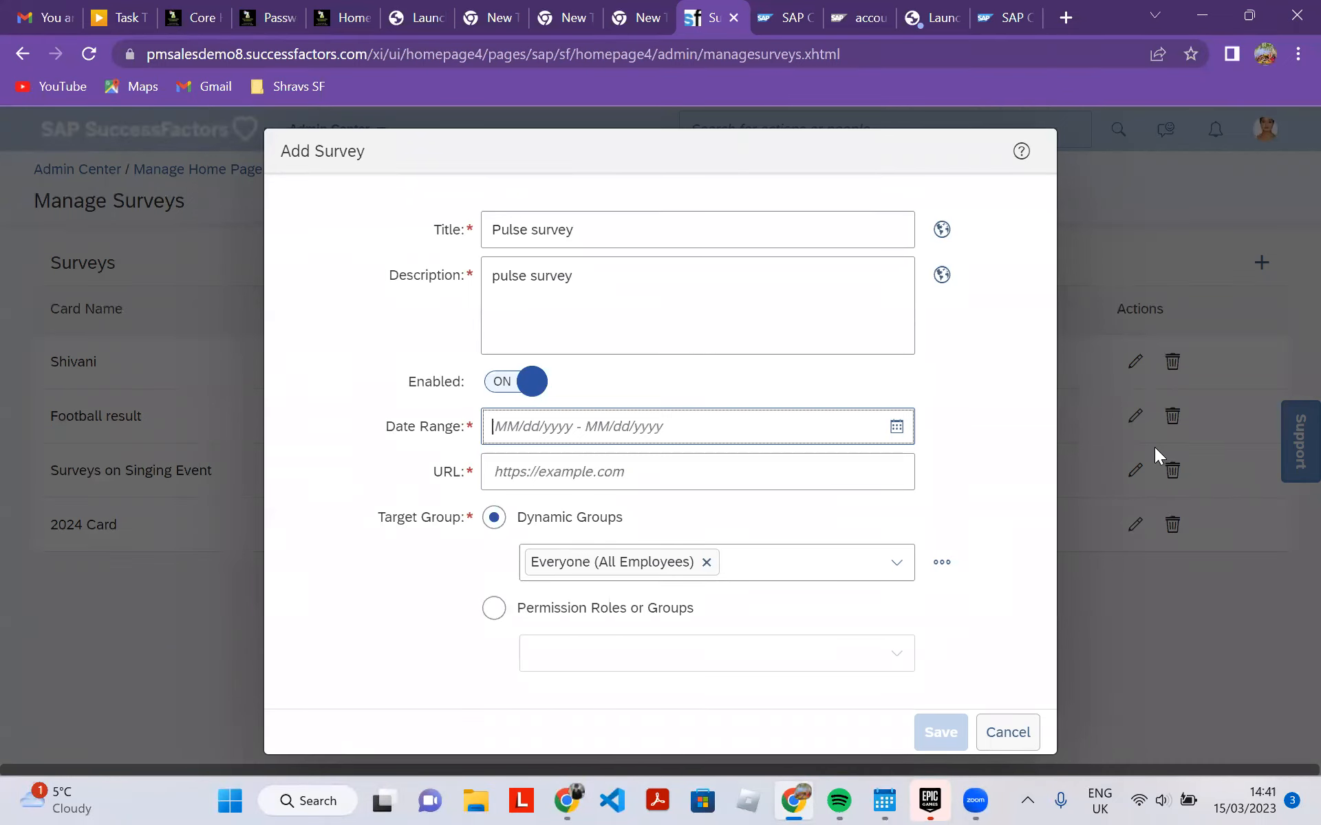
left_click(823, 425)
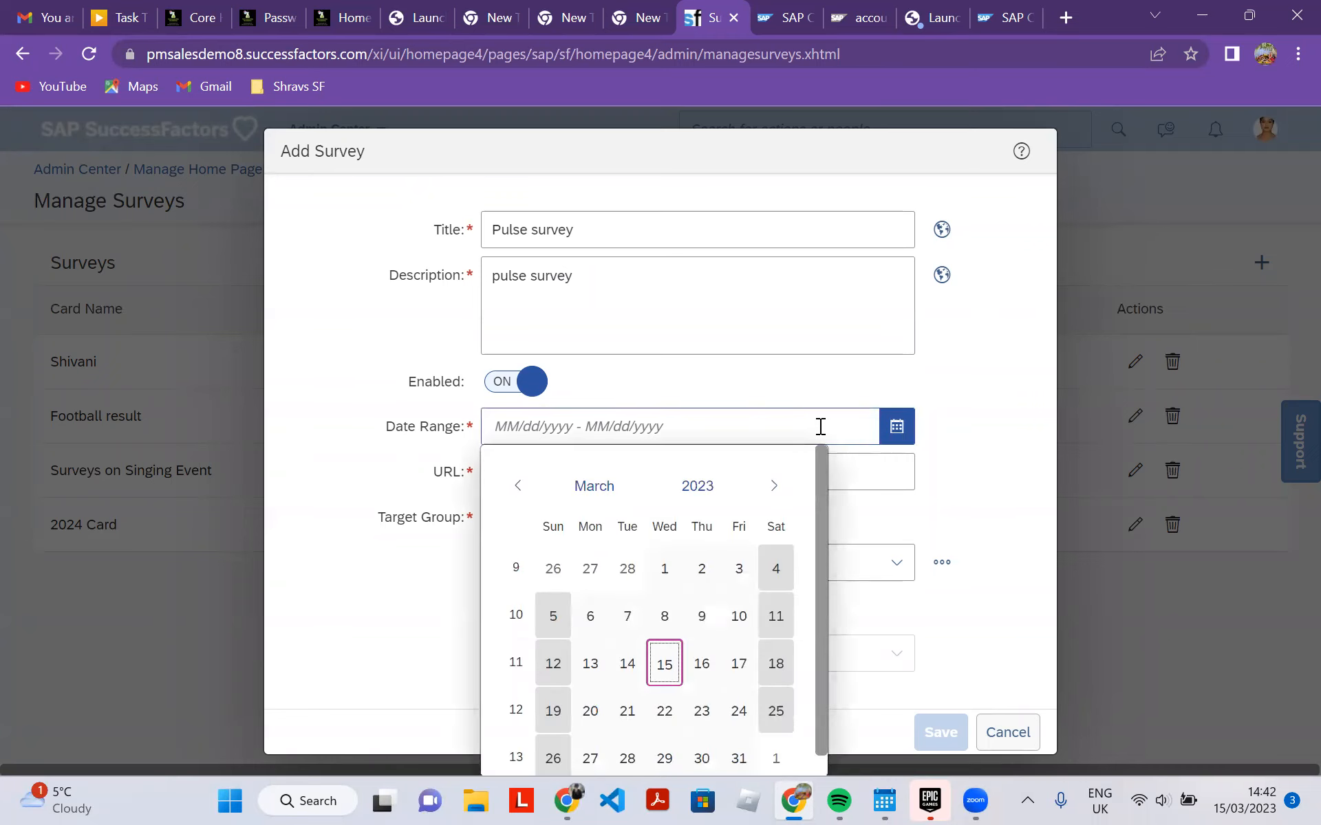
left_click(821, 426)
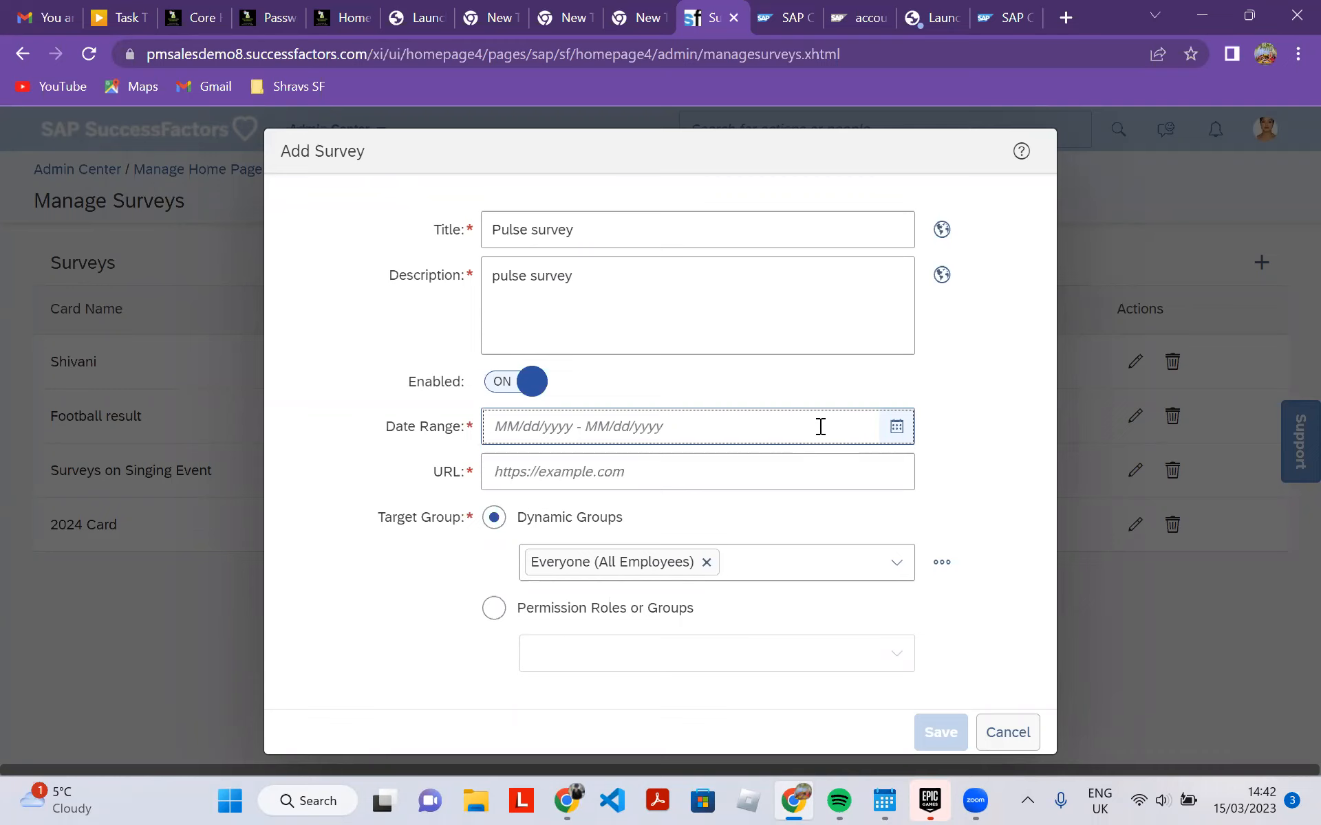
left_click(820, 426)
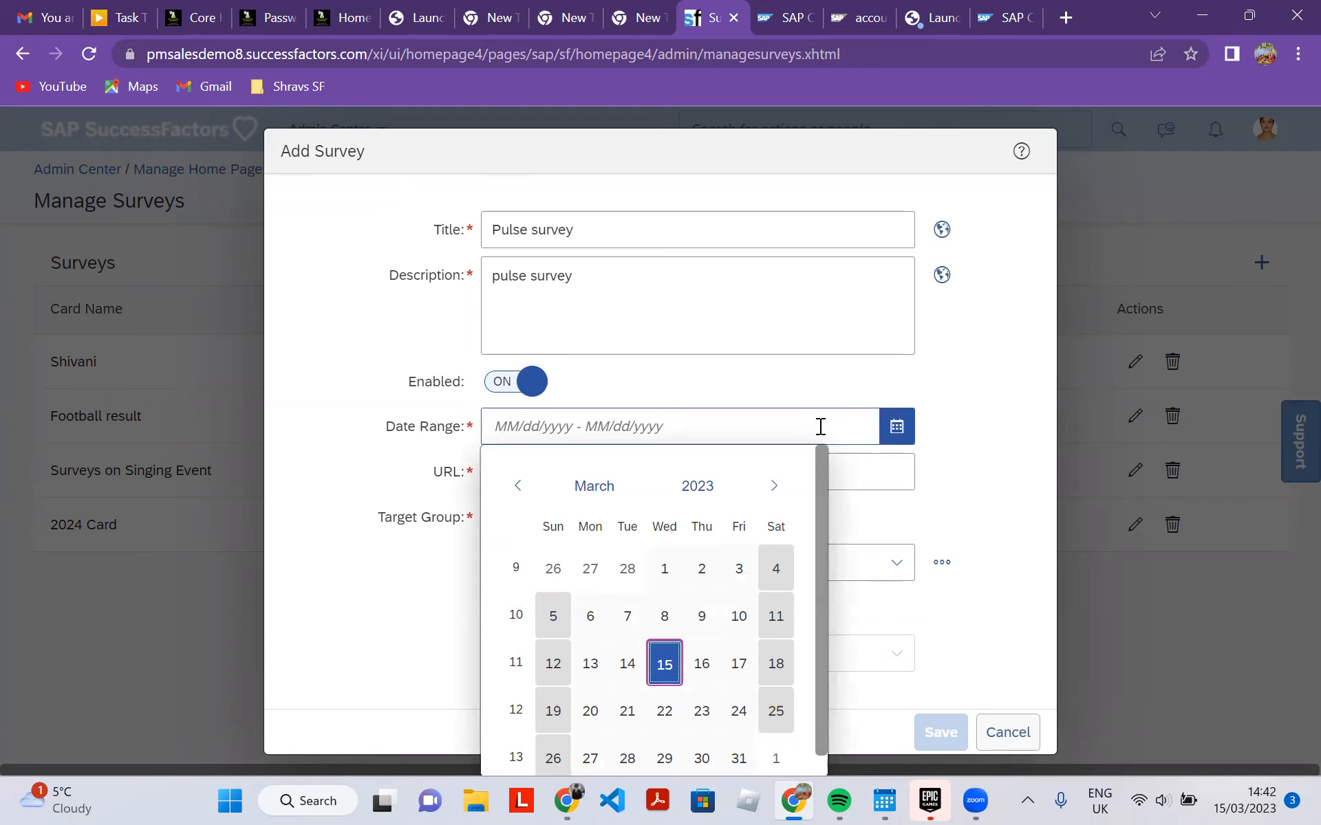
key("Return")
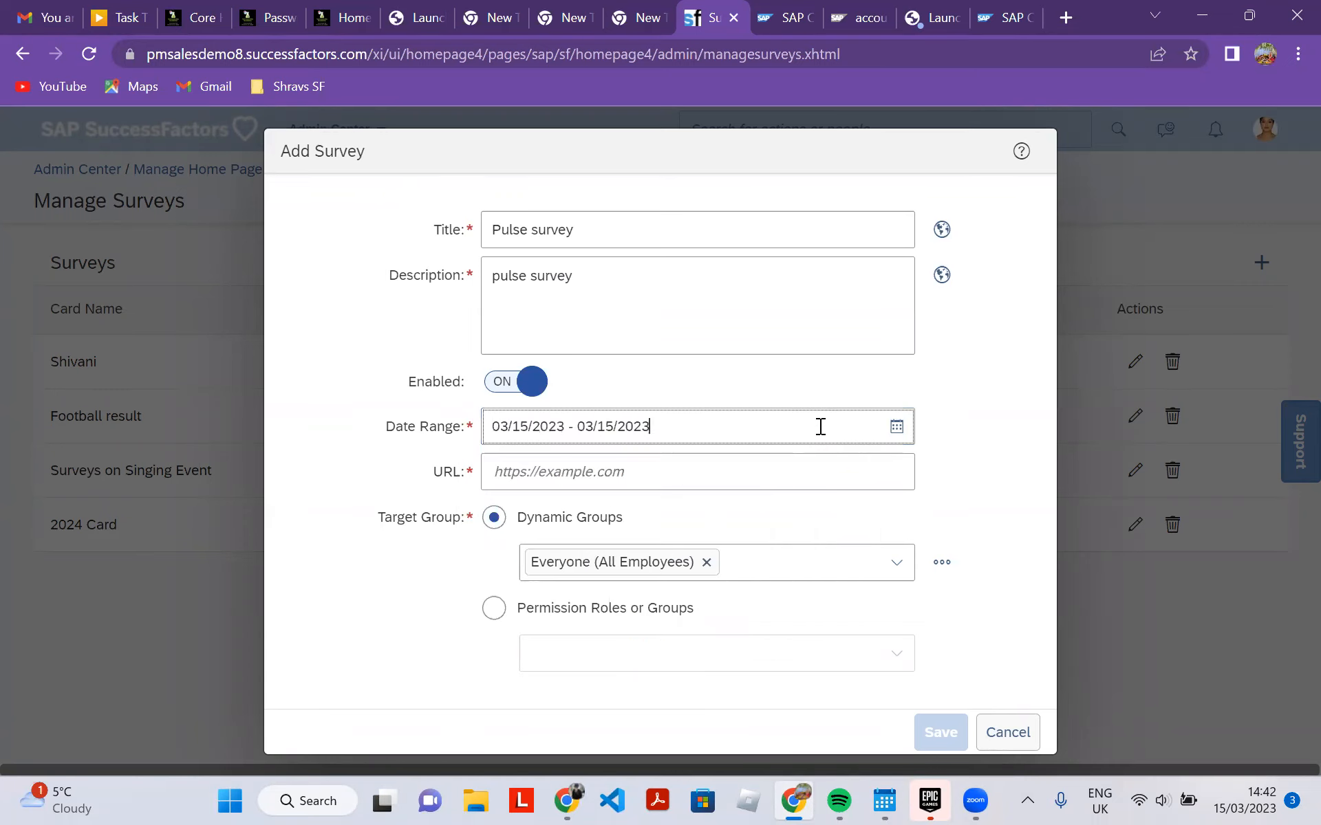
left_click(821, 426)
key("Return")
key("Down")
key("Right")
key("Right")
key("Right")
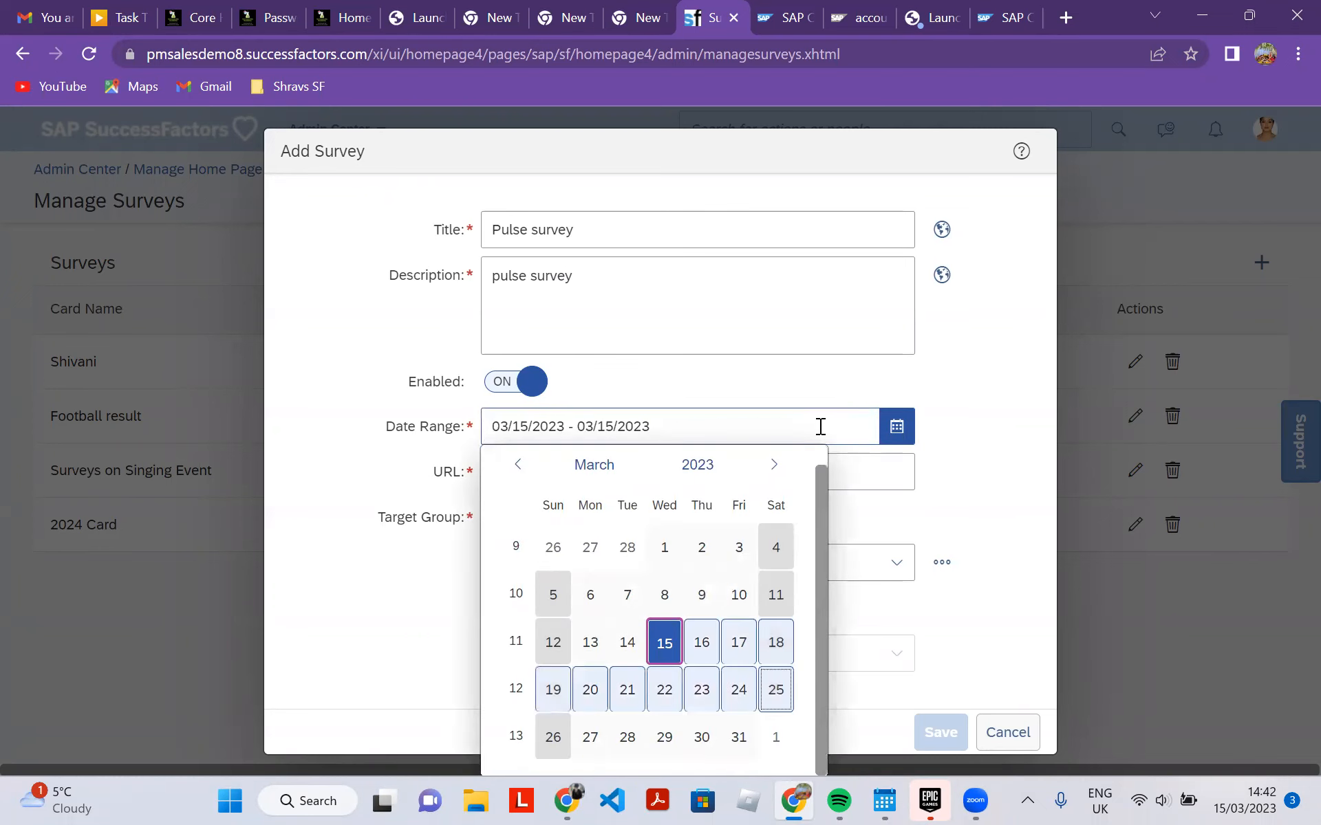
key("Return")
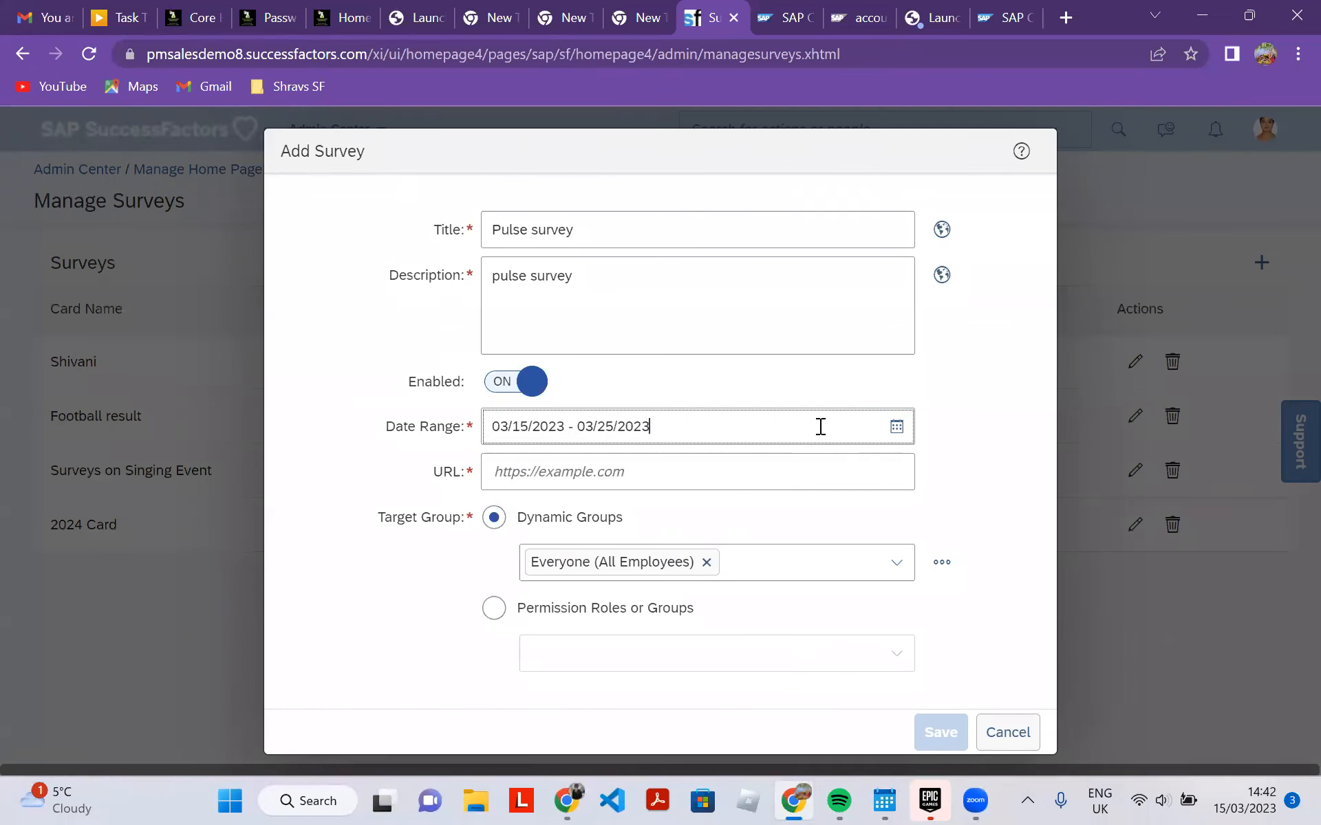
key("Tab")
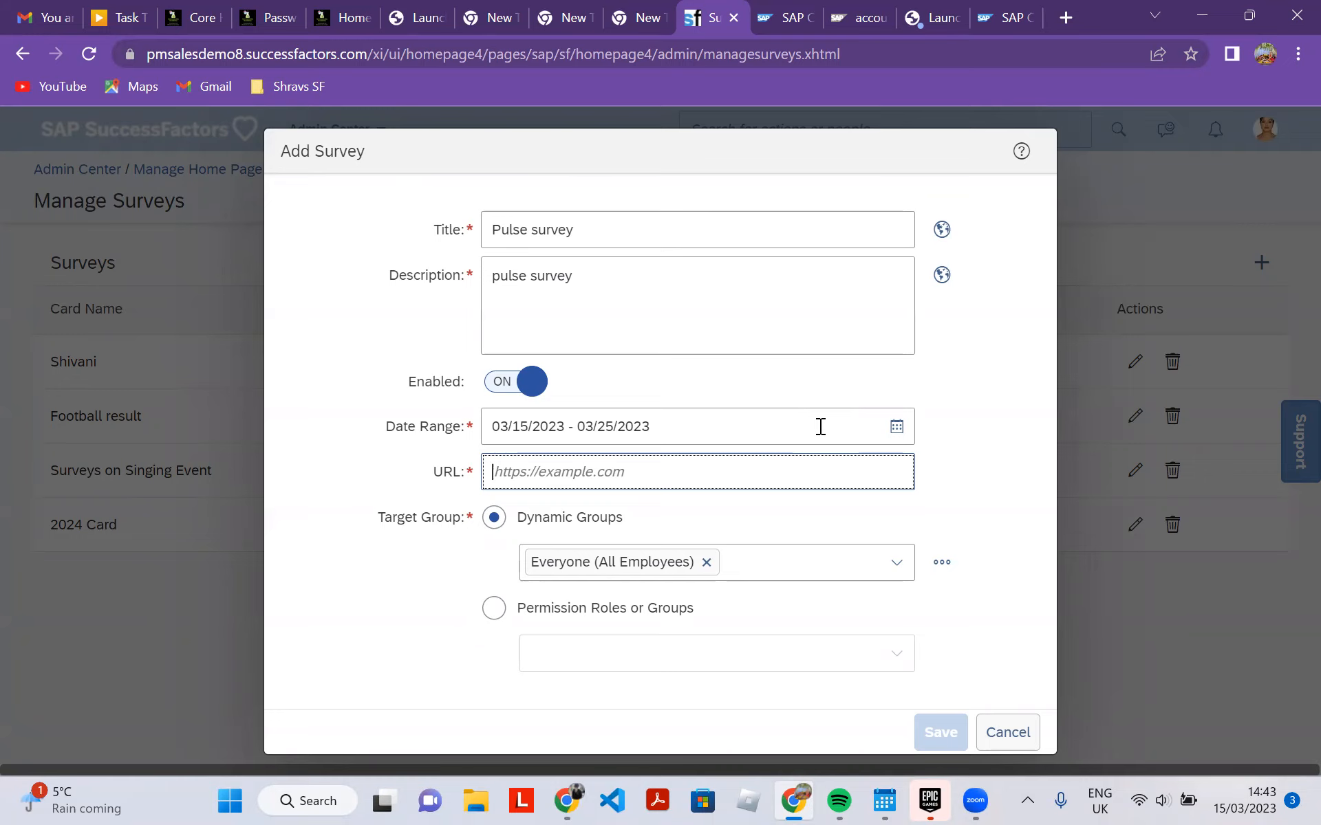
type("commu")
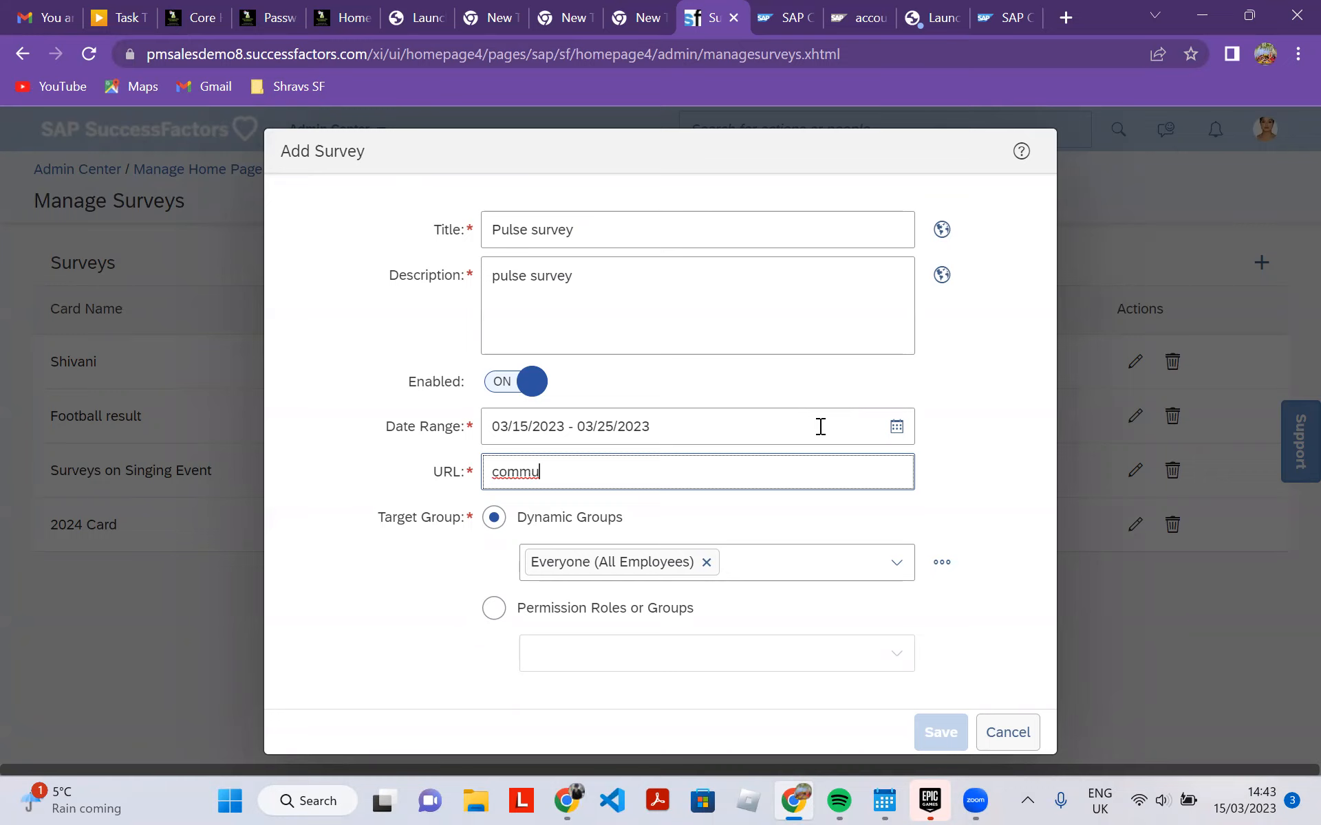
type("nity.sap.com")
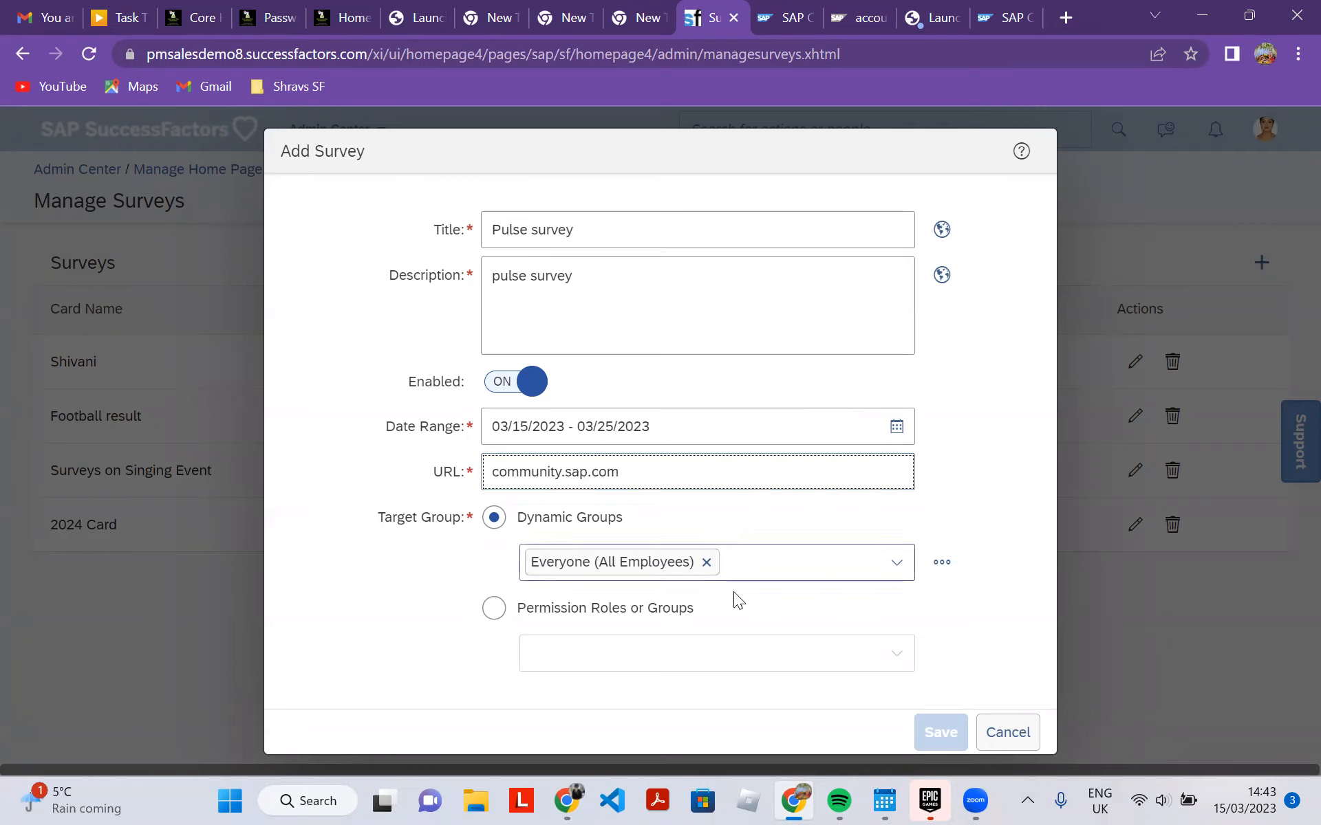
left_click(494, 473)
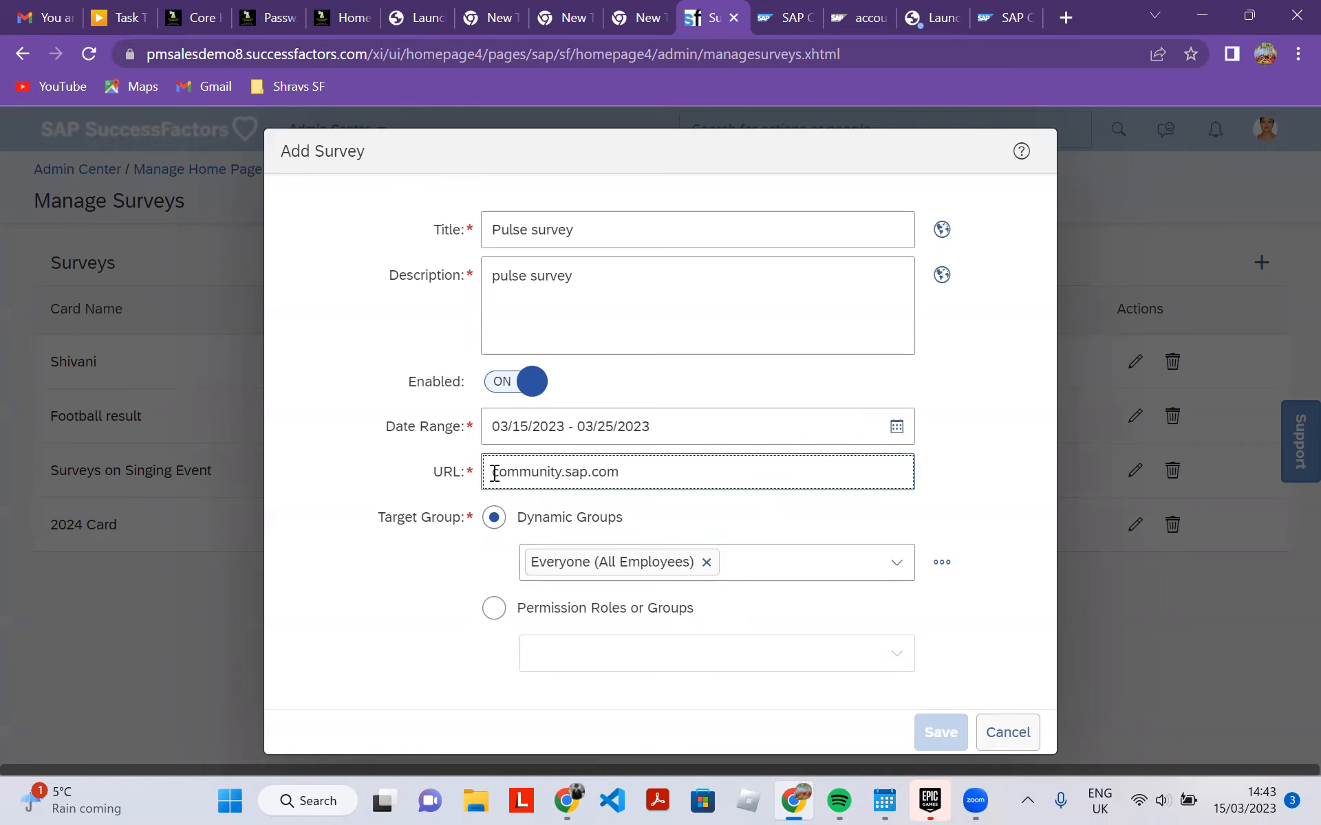
type("http")
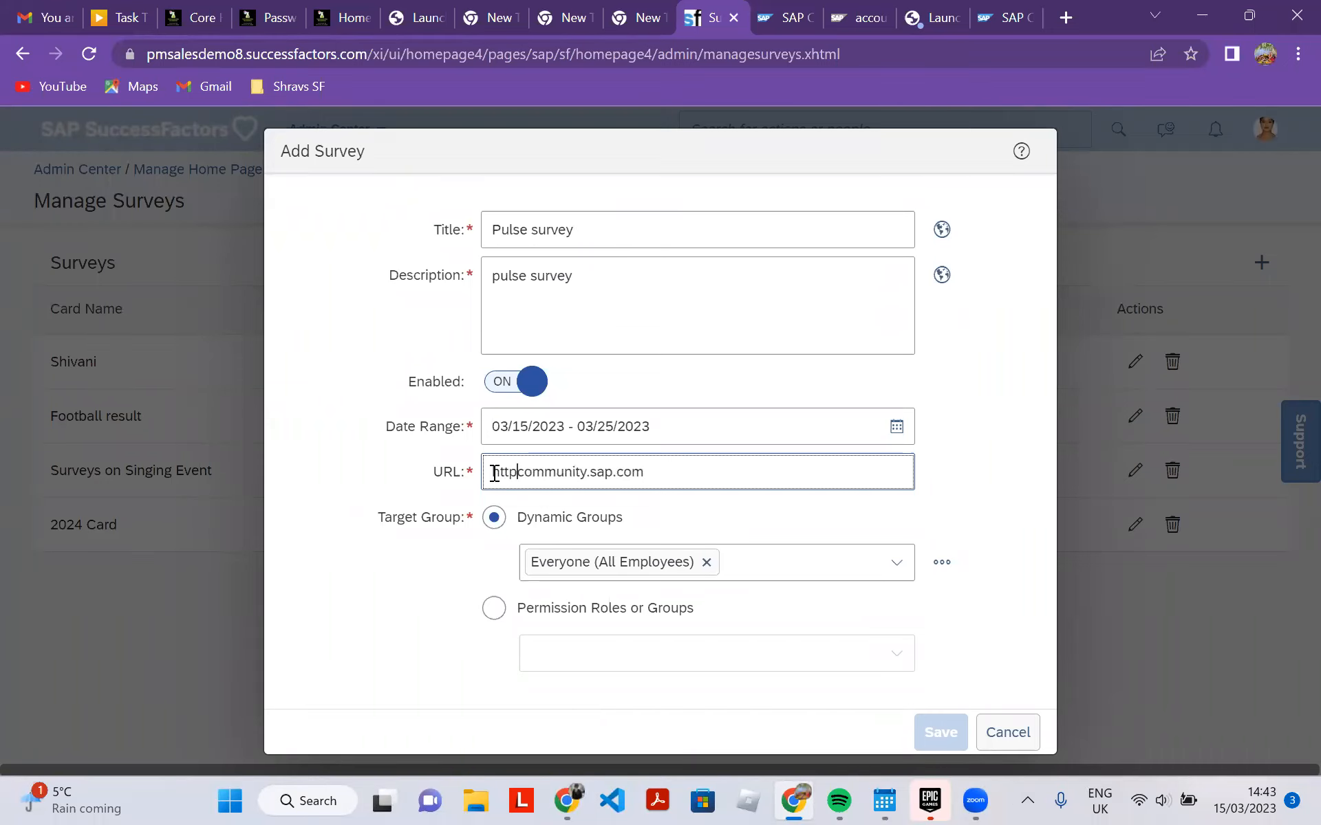
type(":")
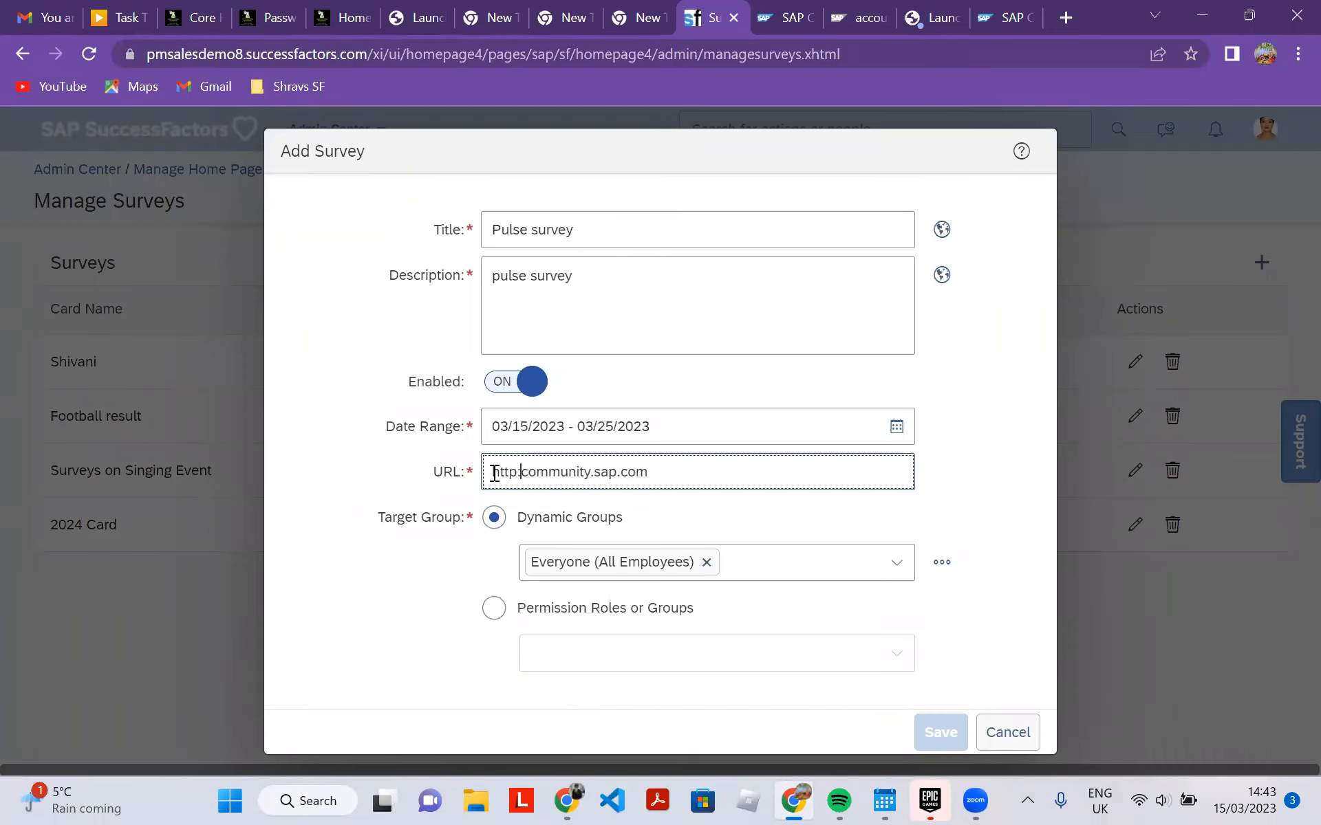
type("//")
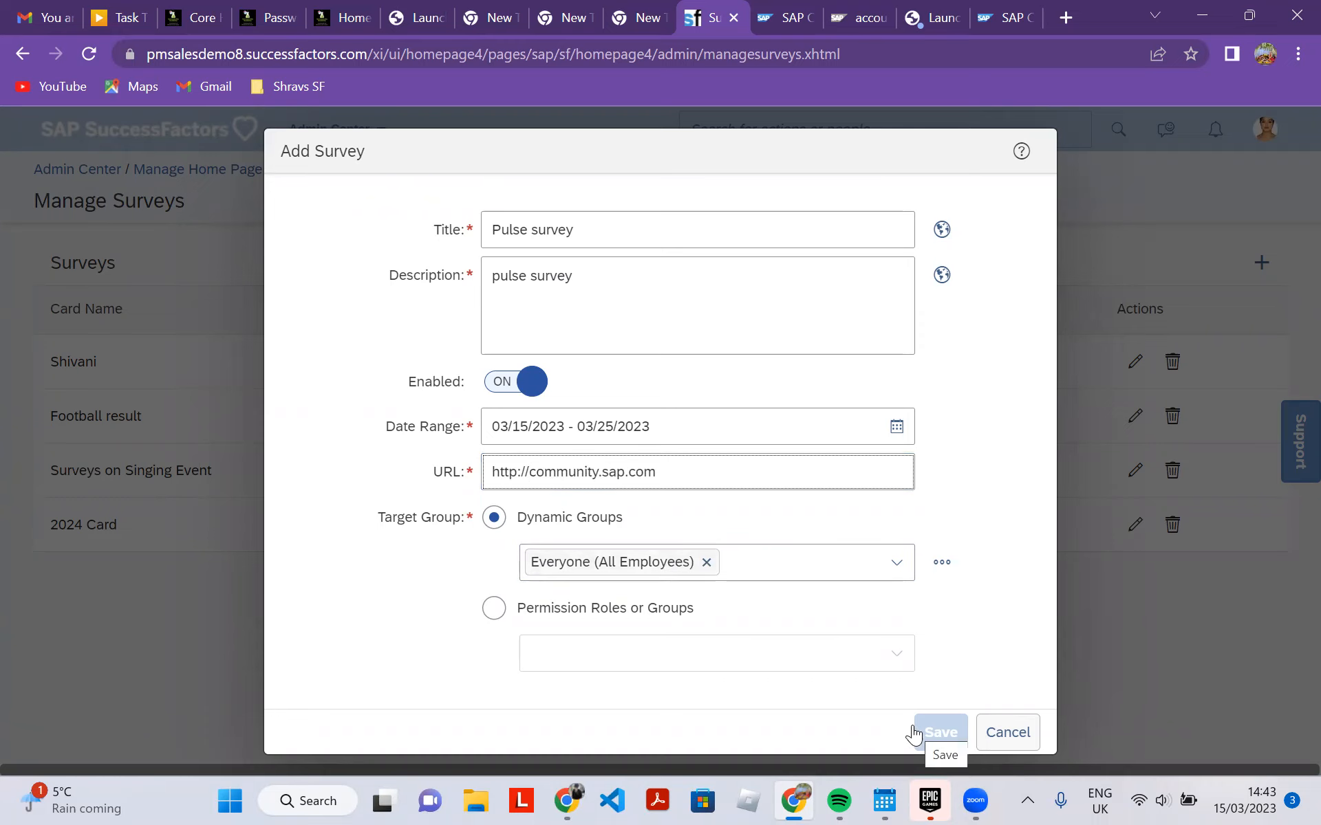
left_click(940, 736)
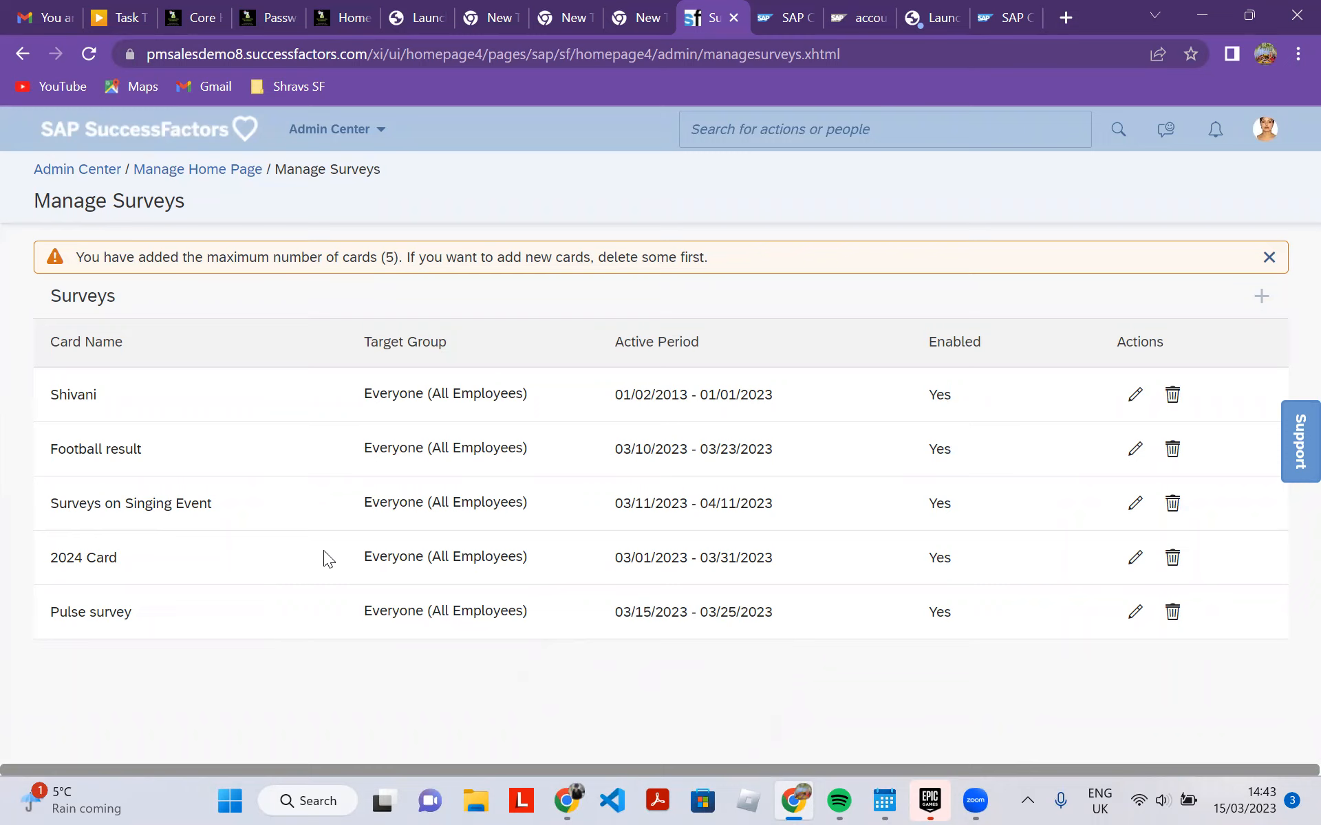
Return to the home page and locate the Surveys section.
left_click(174, 145)
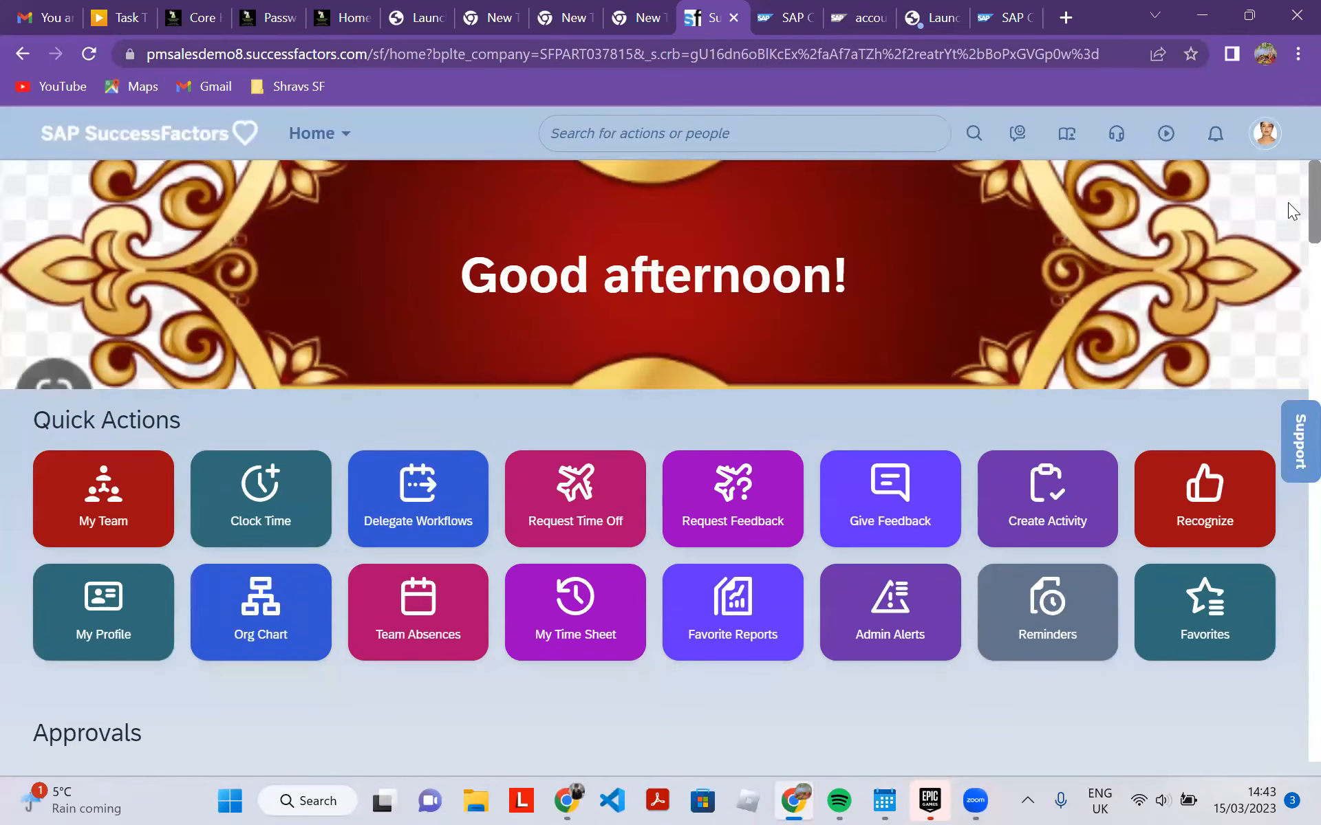
scroll(1291, 209, "down", 10)
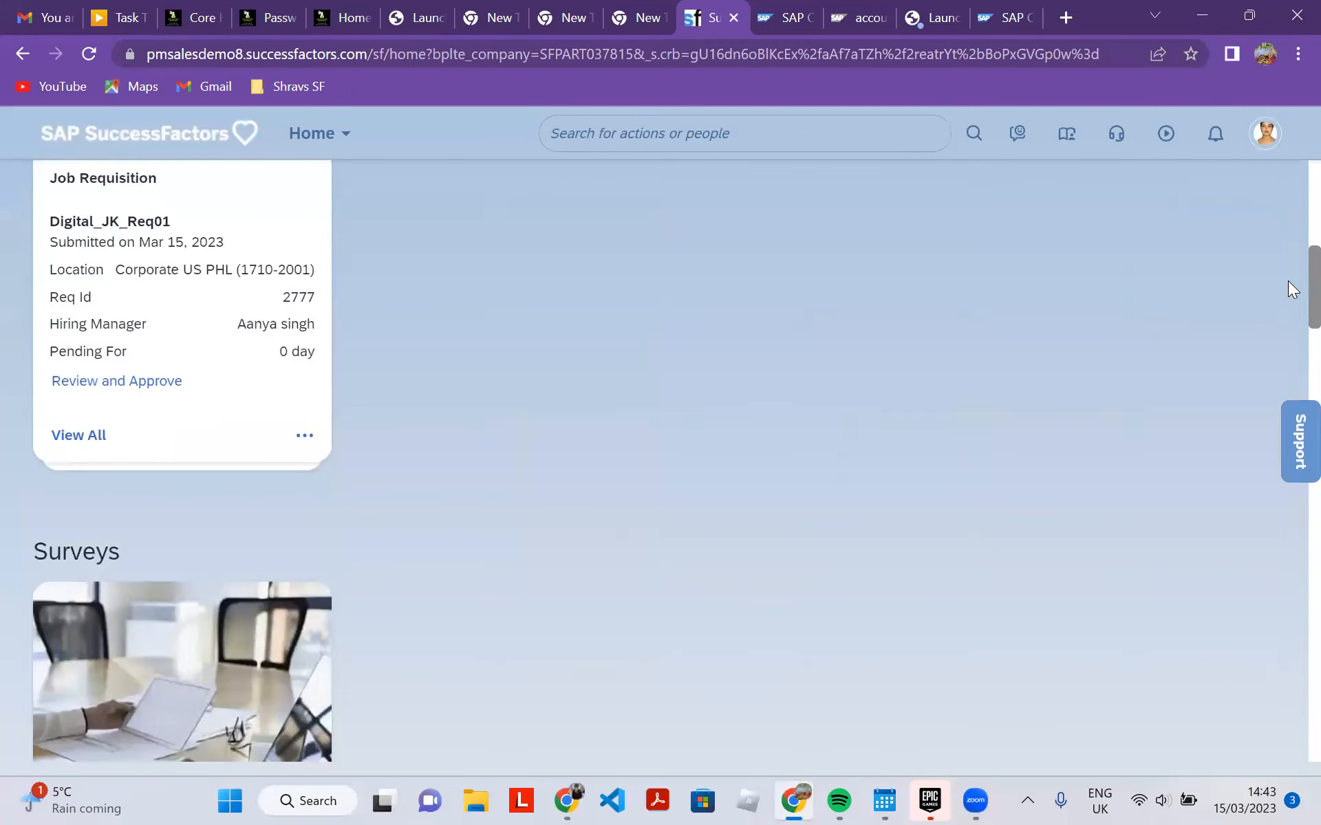
scroll(1287, 296, "down", 2)
scroll(1287, 317, "down", 4)
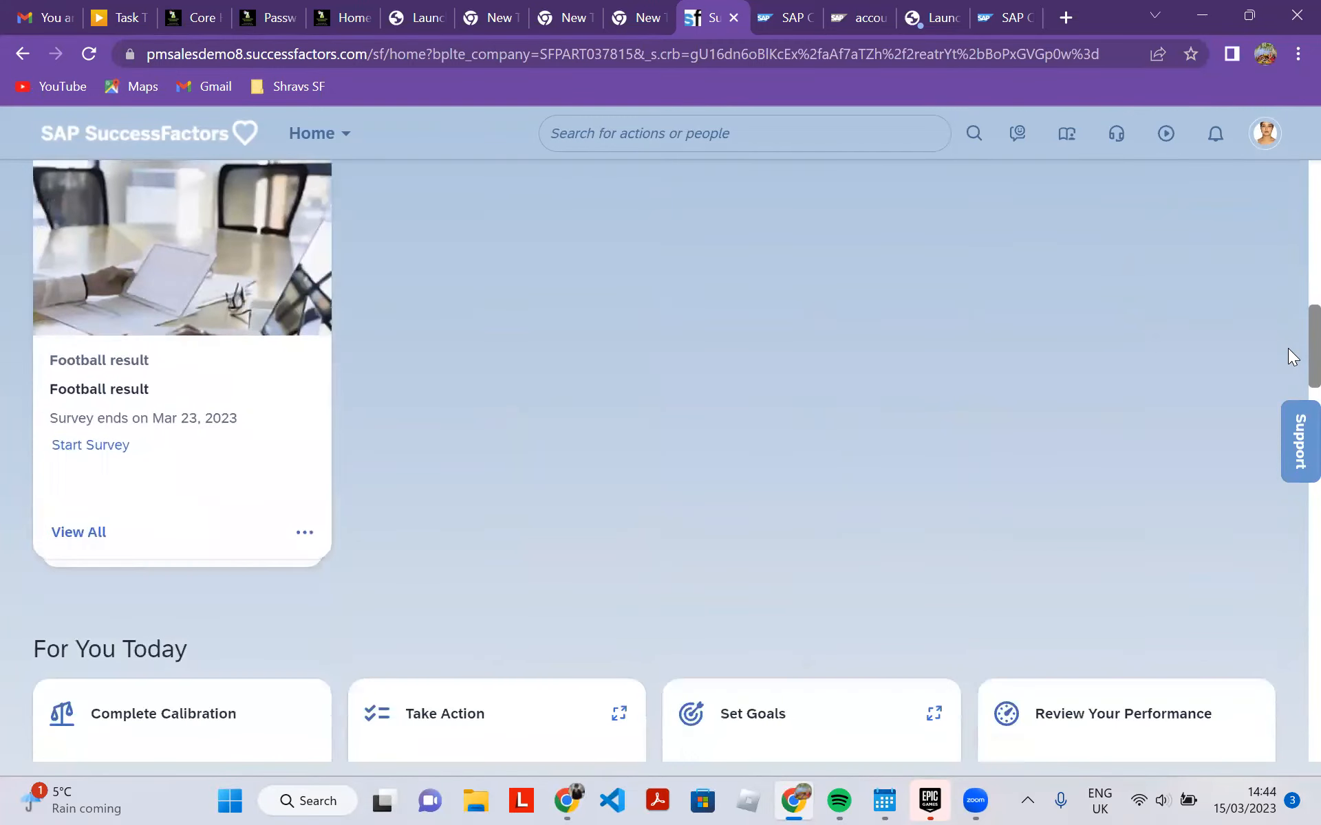
scroll(1288, 350, "down", 3)
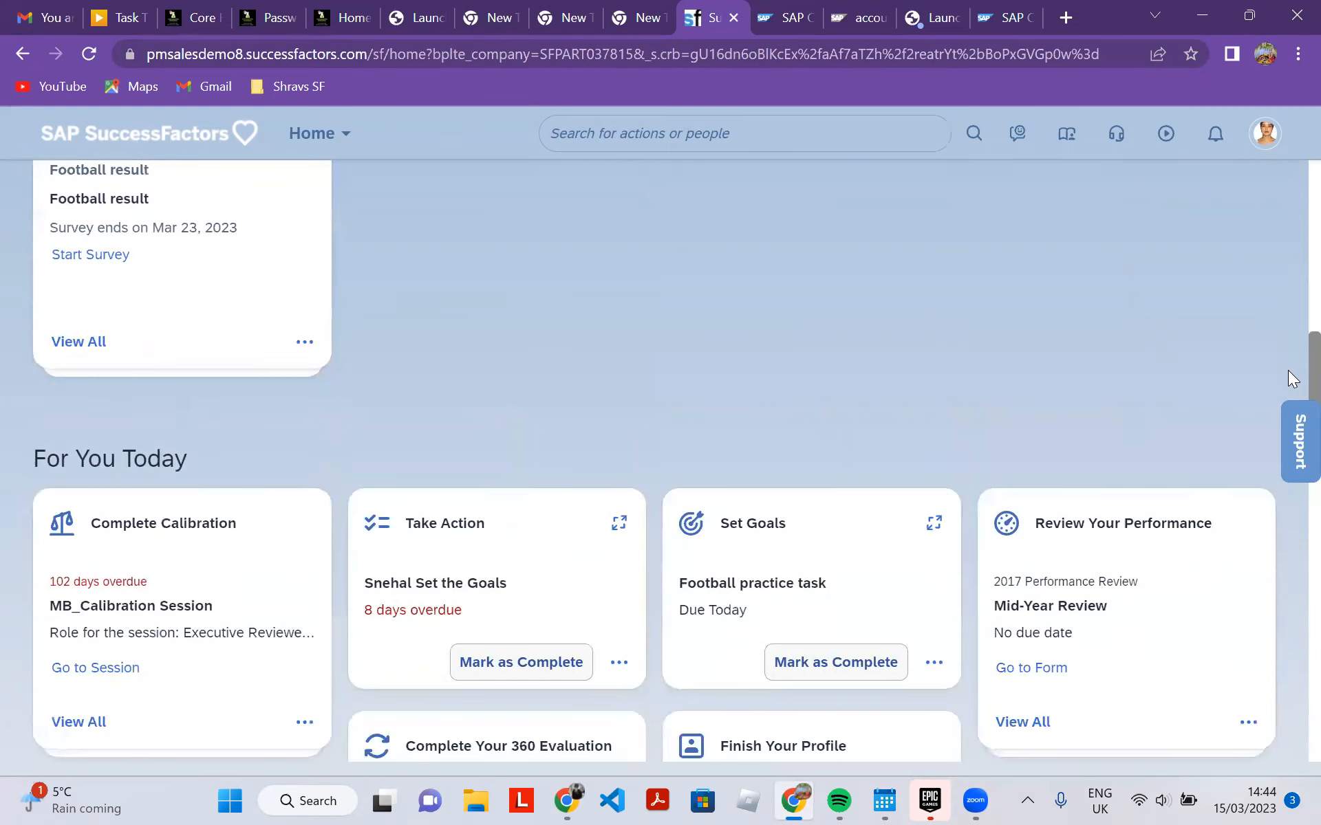
scroll(1290, 399, "down", 3)
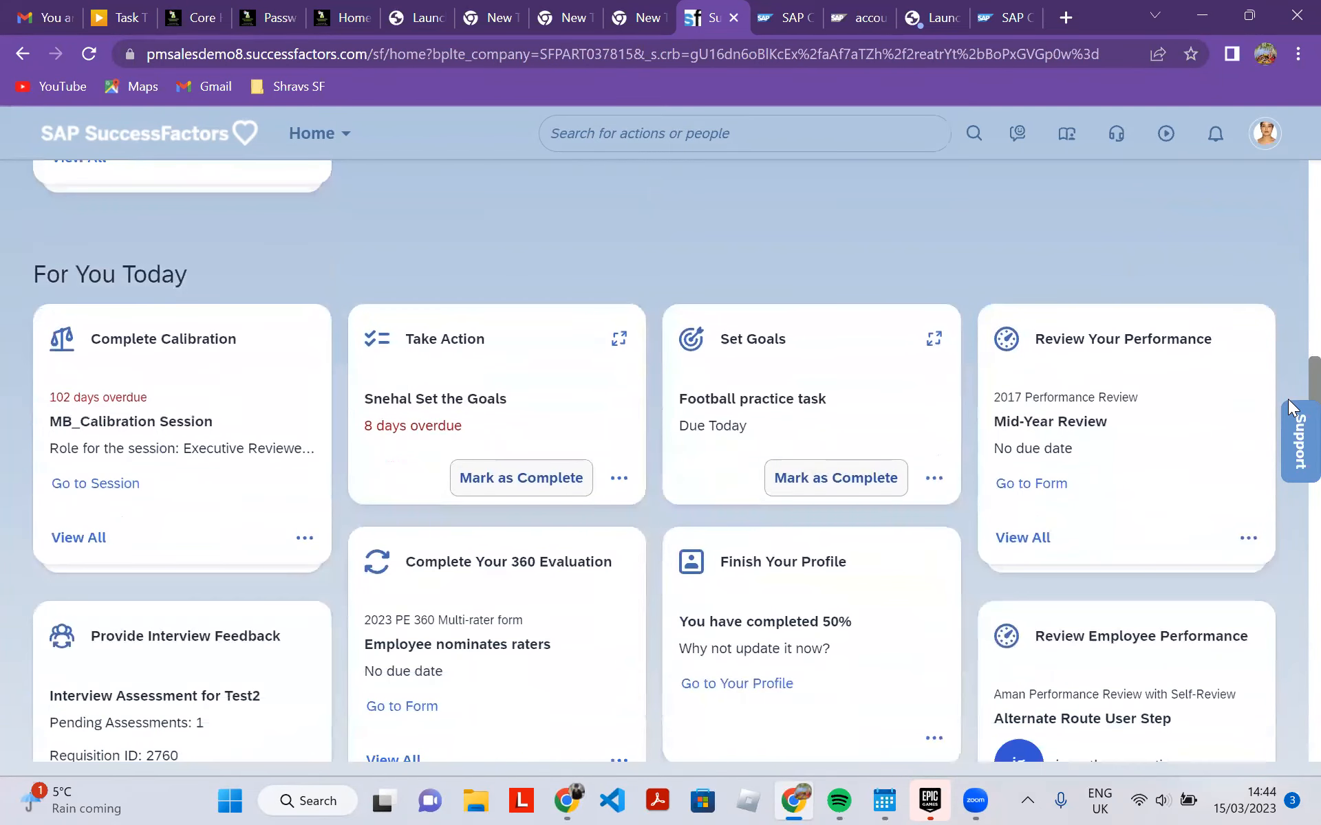
scroll(1287, 413, "down", 4)
scroll(1288, 426, "up", 10)
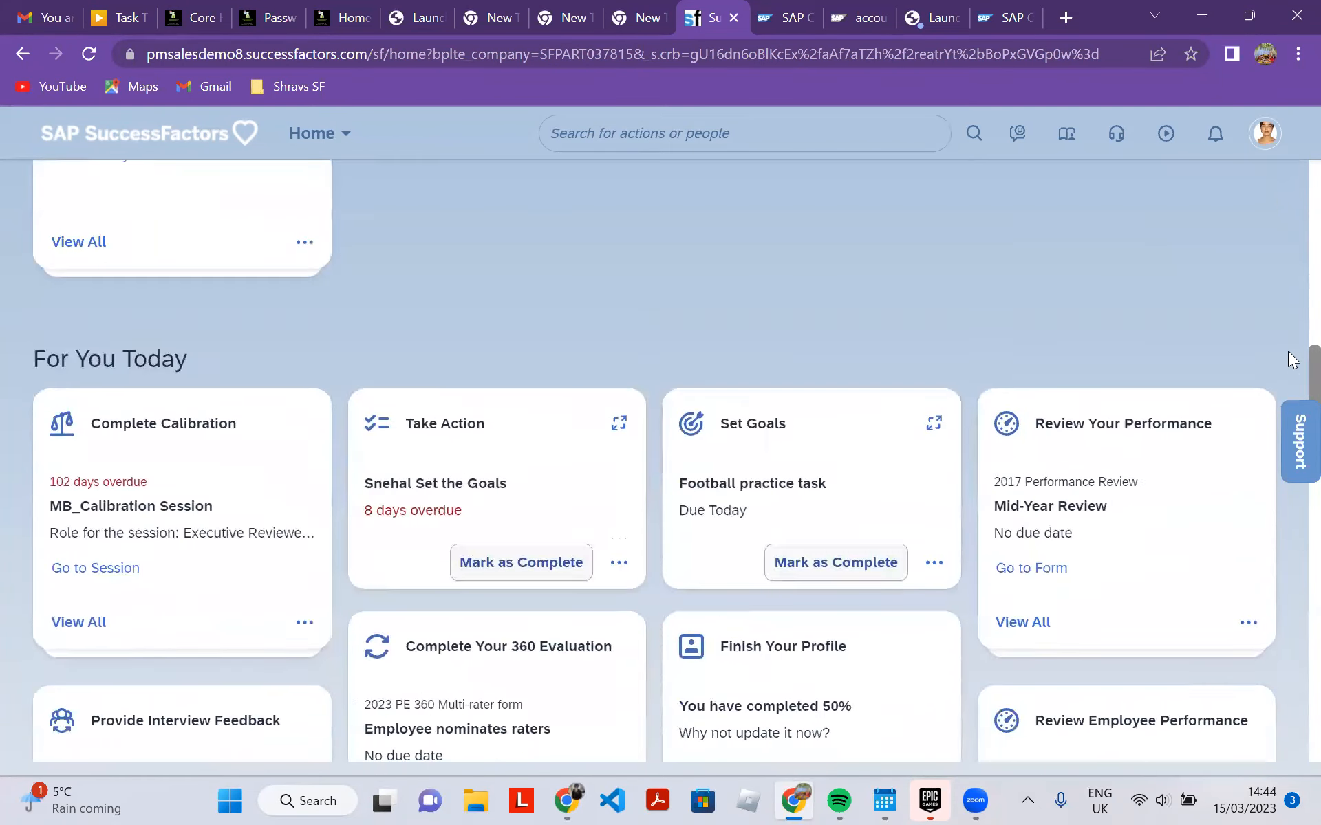
scroll(1288, 343, "up", 3)
scroll(1288, 332, "down", 2)
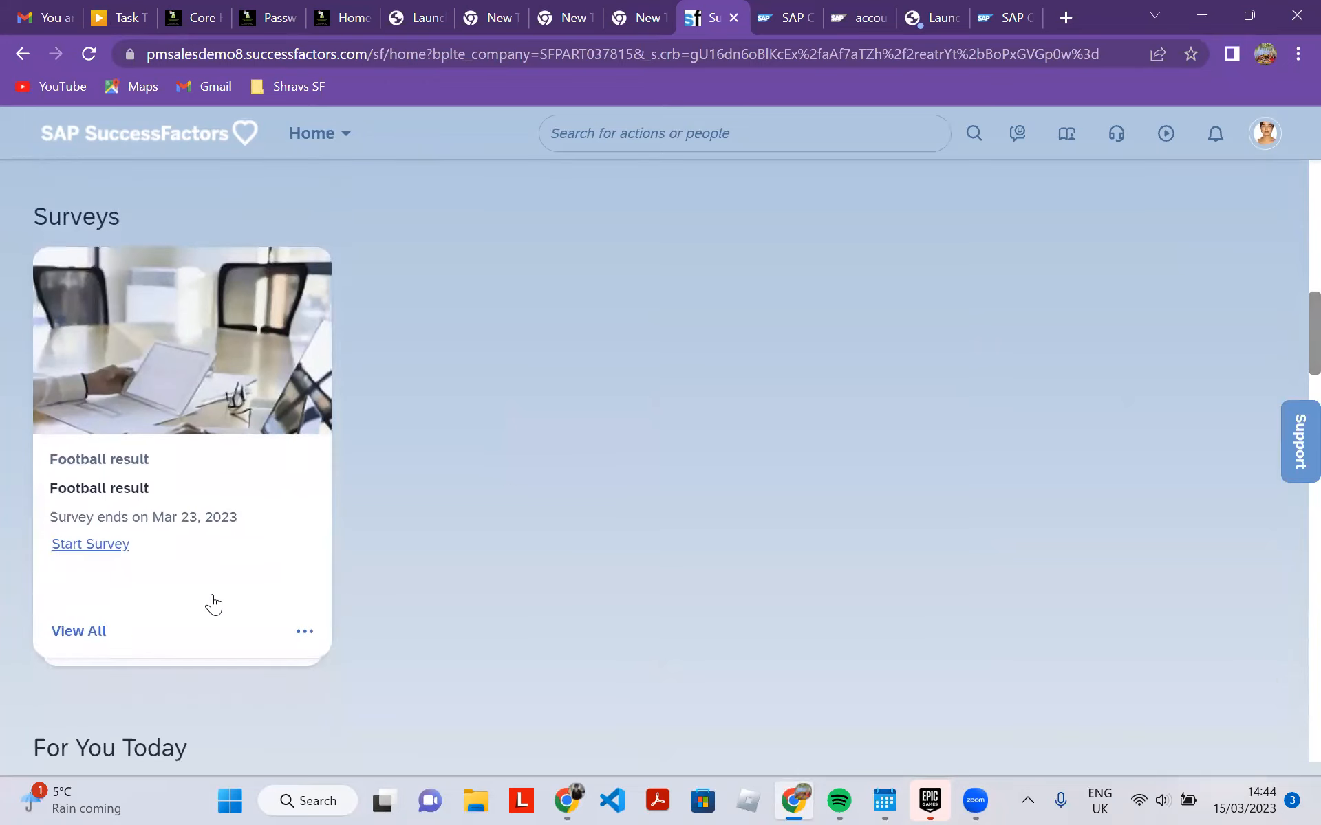
View all cards in the Surveys section, start the Pulse survey to check its target page, and return to SuccessFactors.
left_click(81, 630)
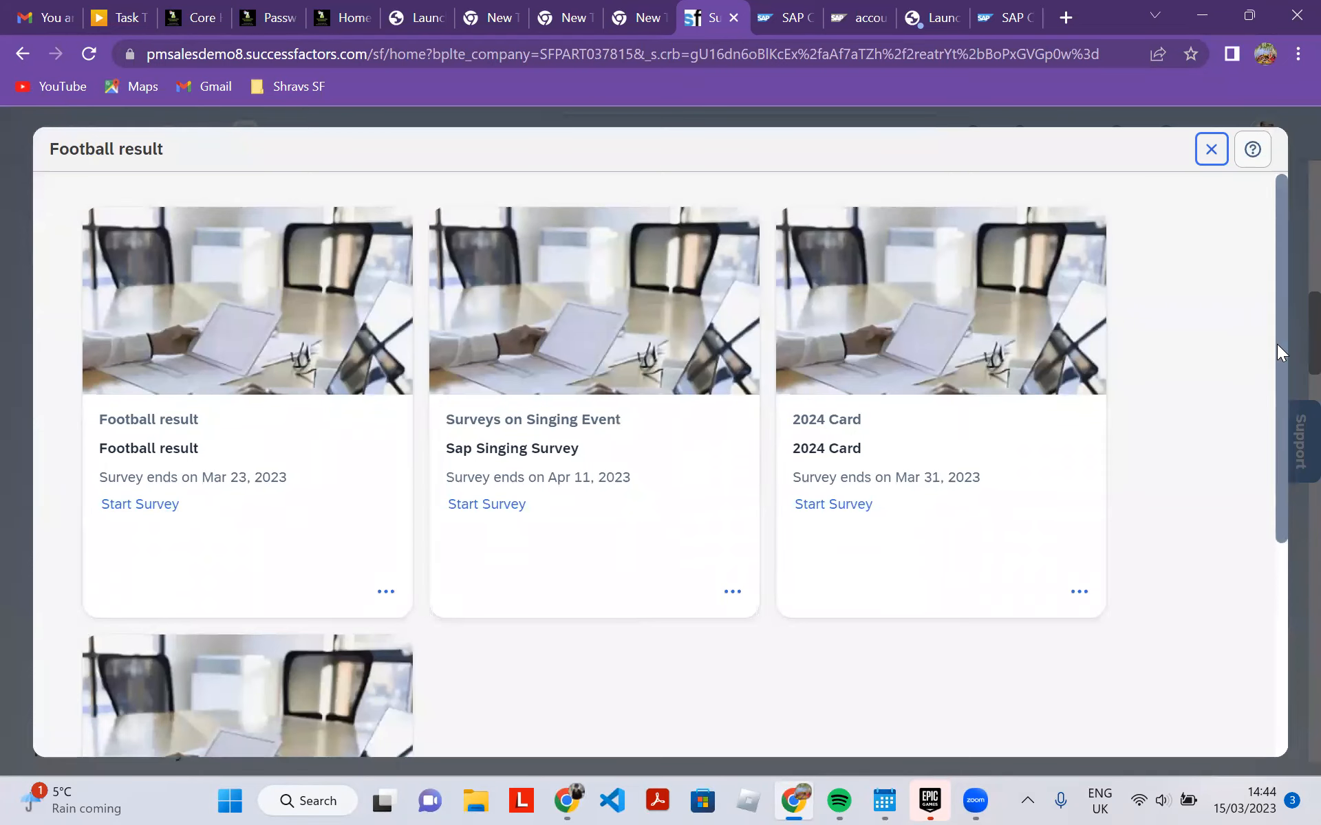
left_click_drag(1282, 329, 1288, 523)
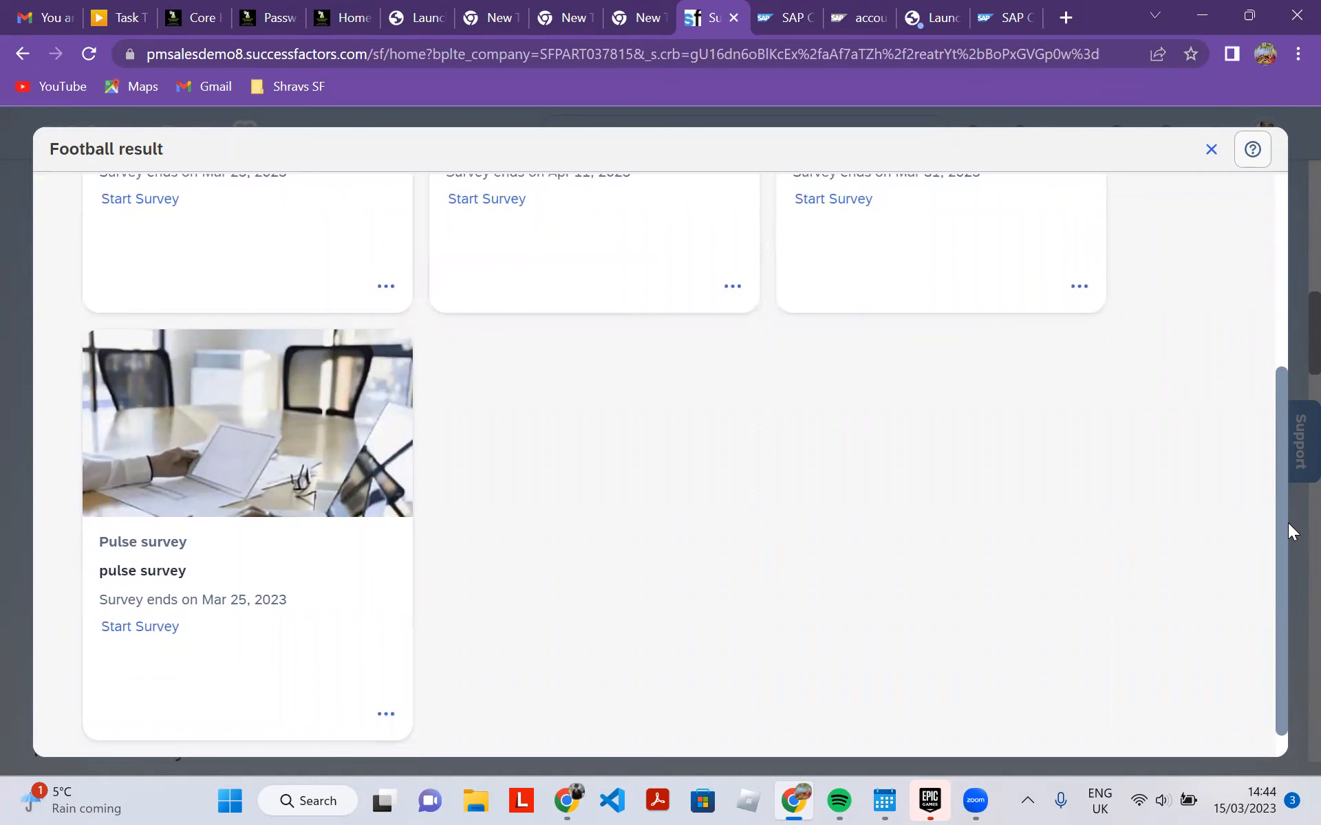
left_click(139, 626)
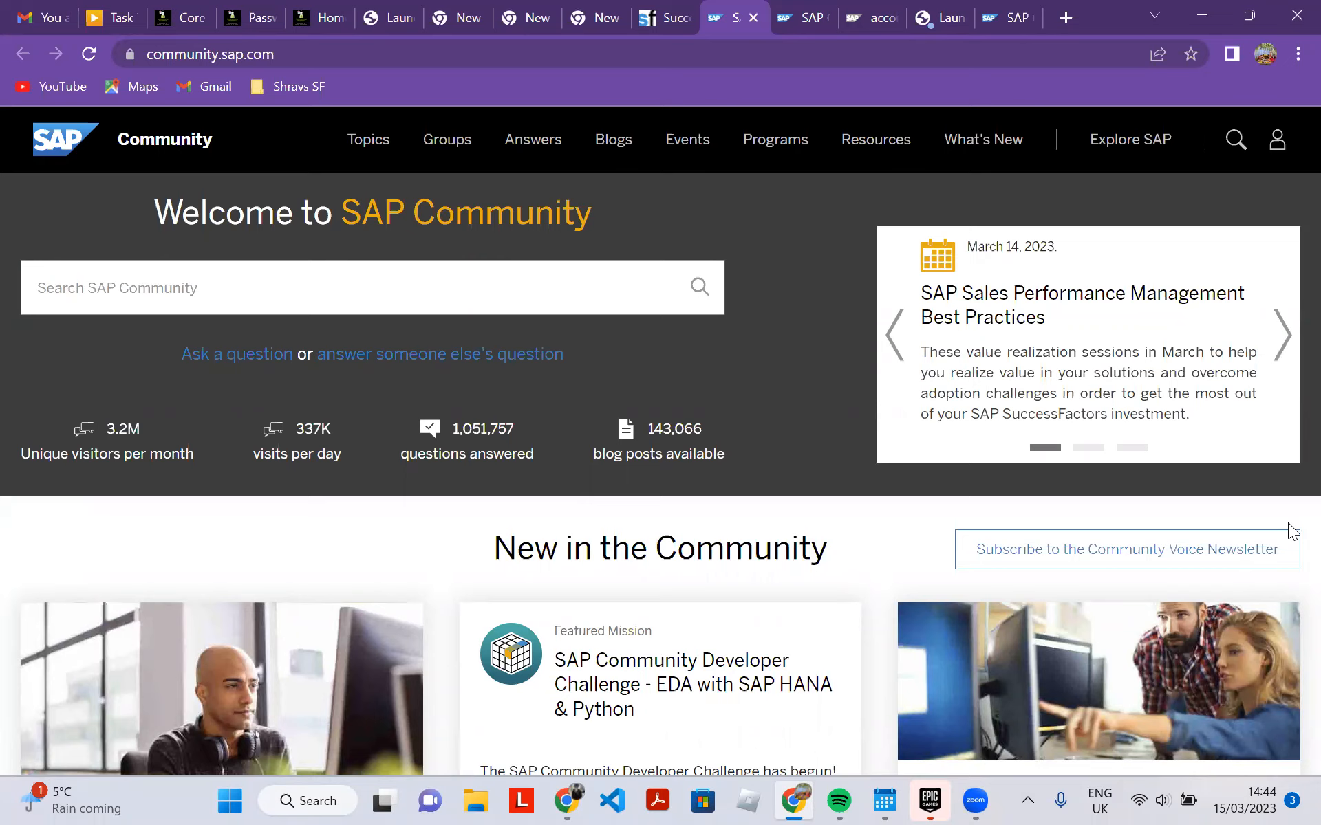
key("ctrl+shift+Tab")
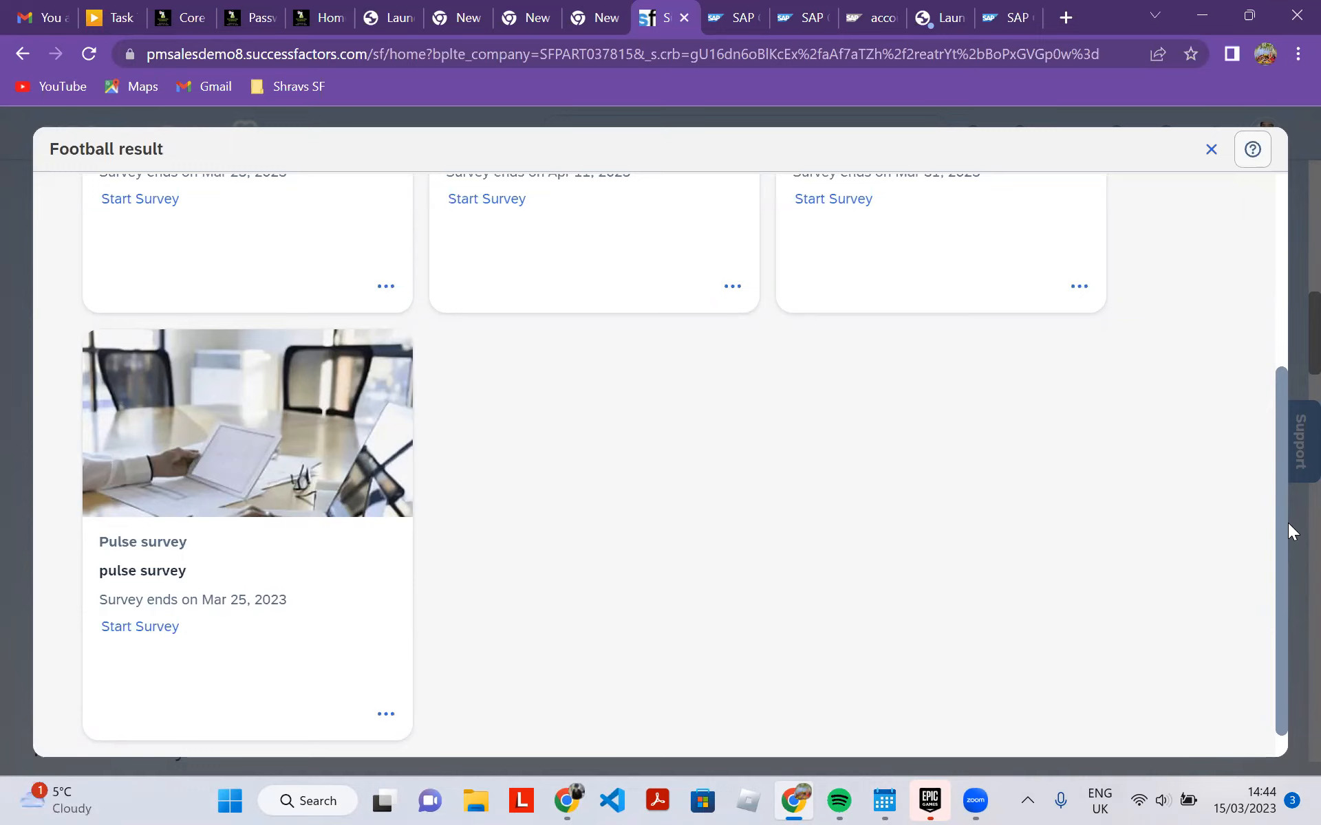
Dismiss the Pulse survey card from the list of home page surveys.
key("Return")
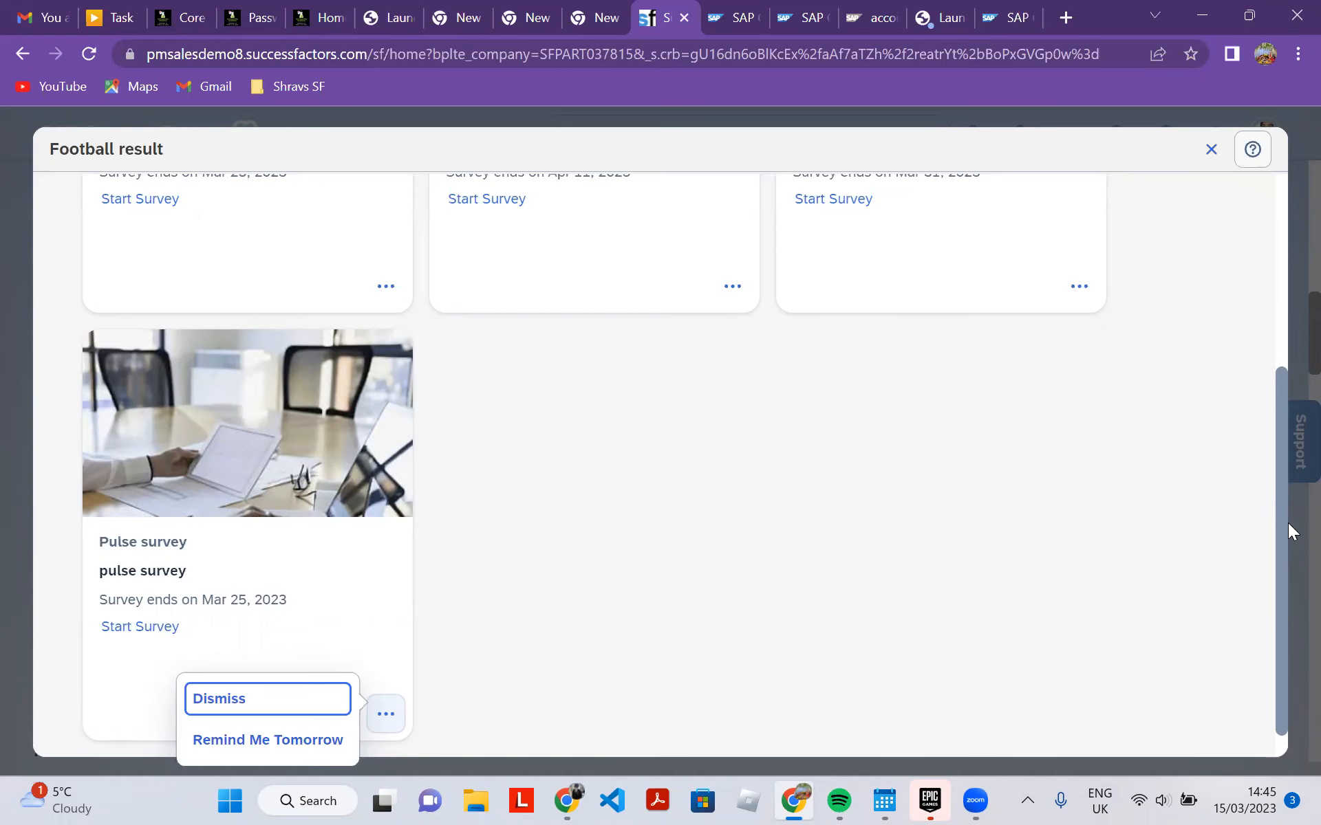
key("Return")
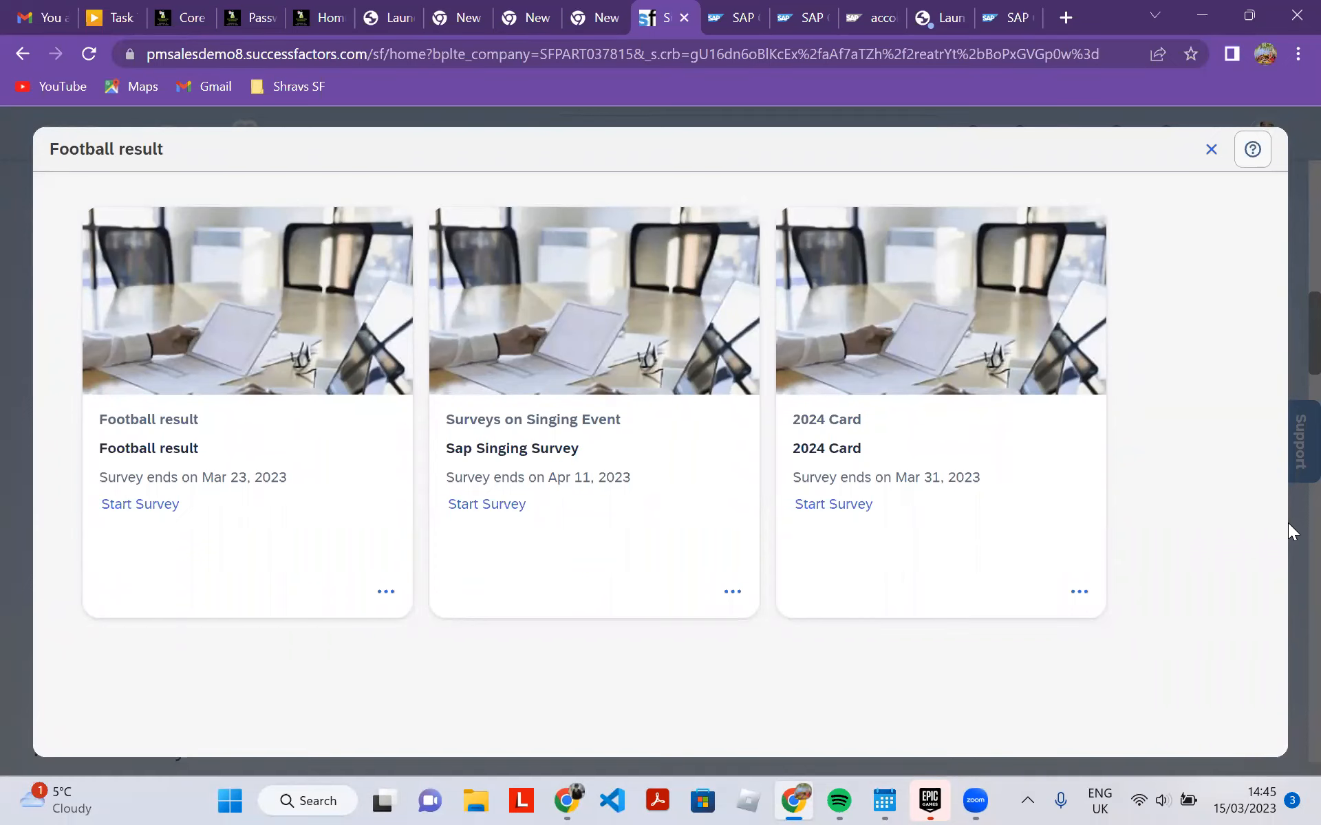
Leave the survey card list and go back to the home page to view its sections.
key("alt+Left")
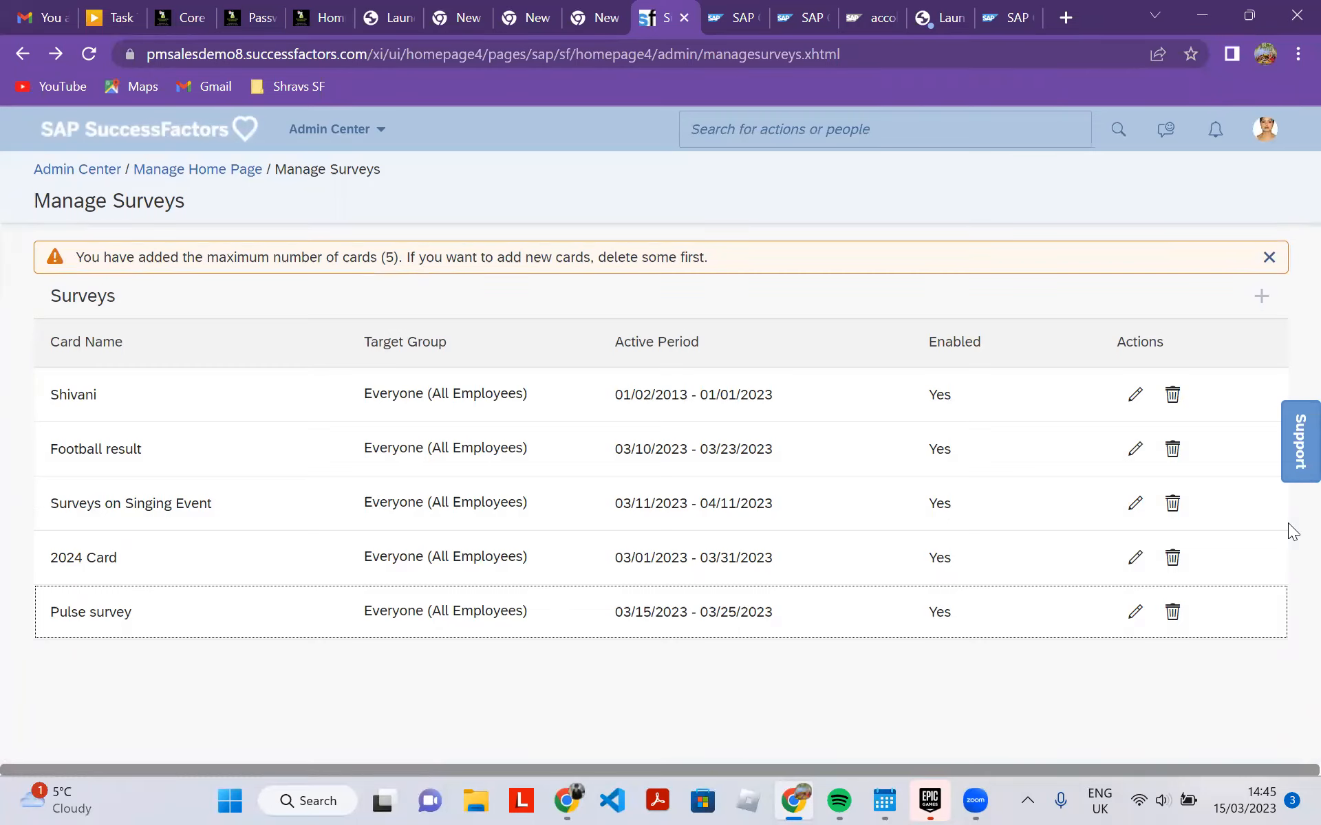
key("alt+Left")
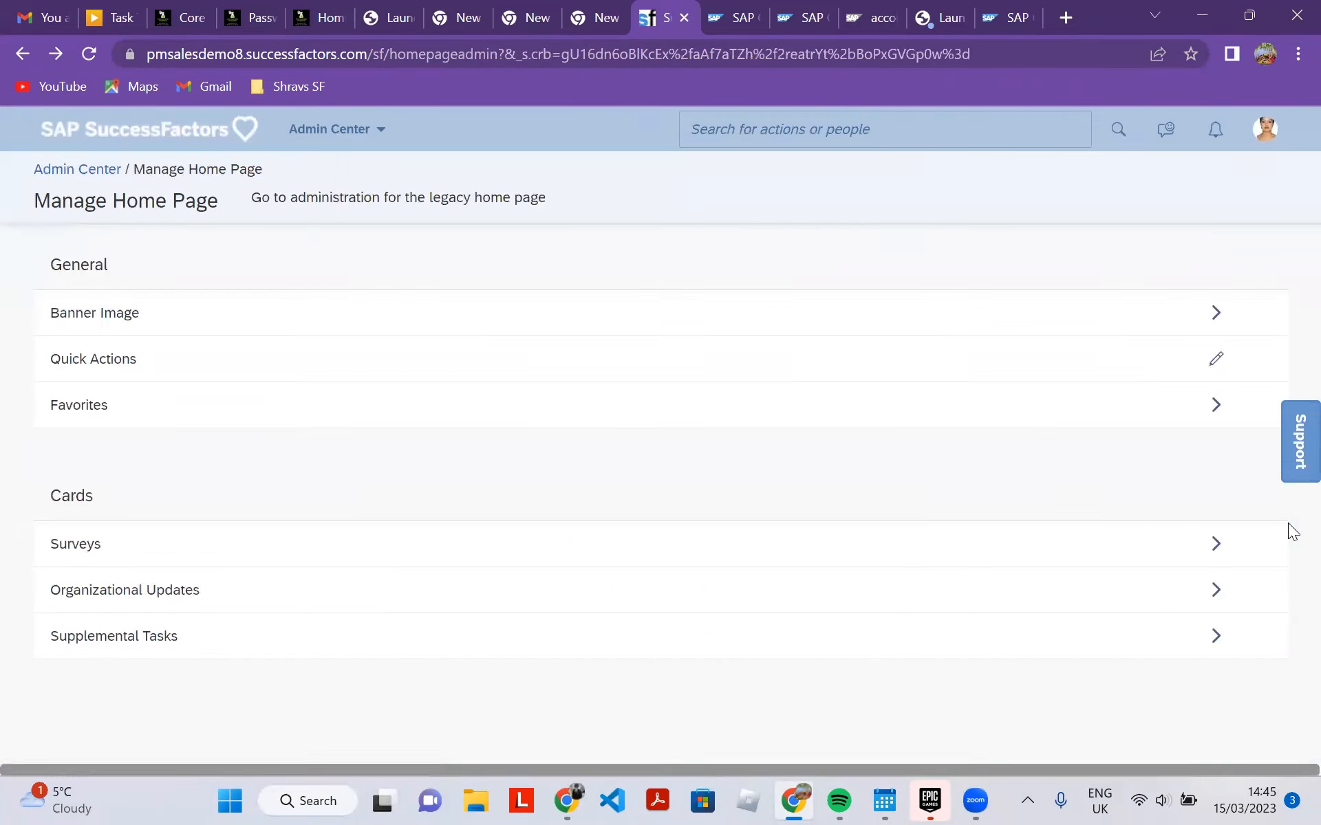
key("alt+Left")
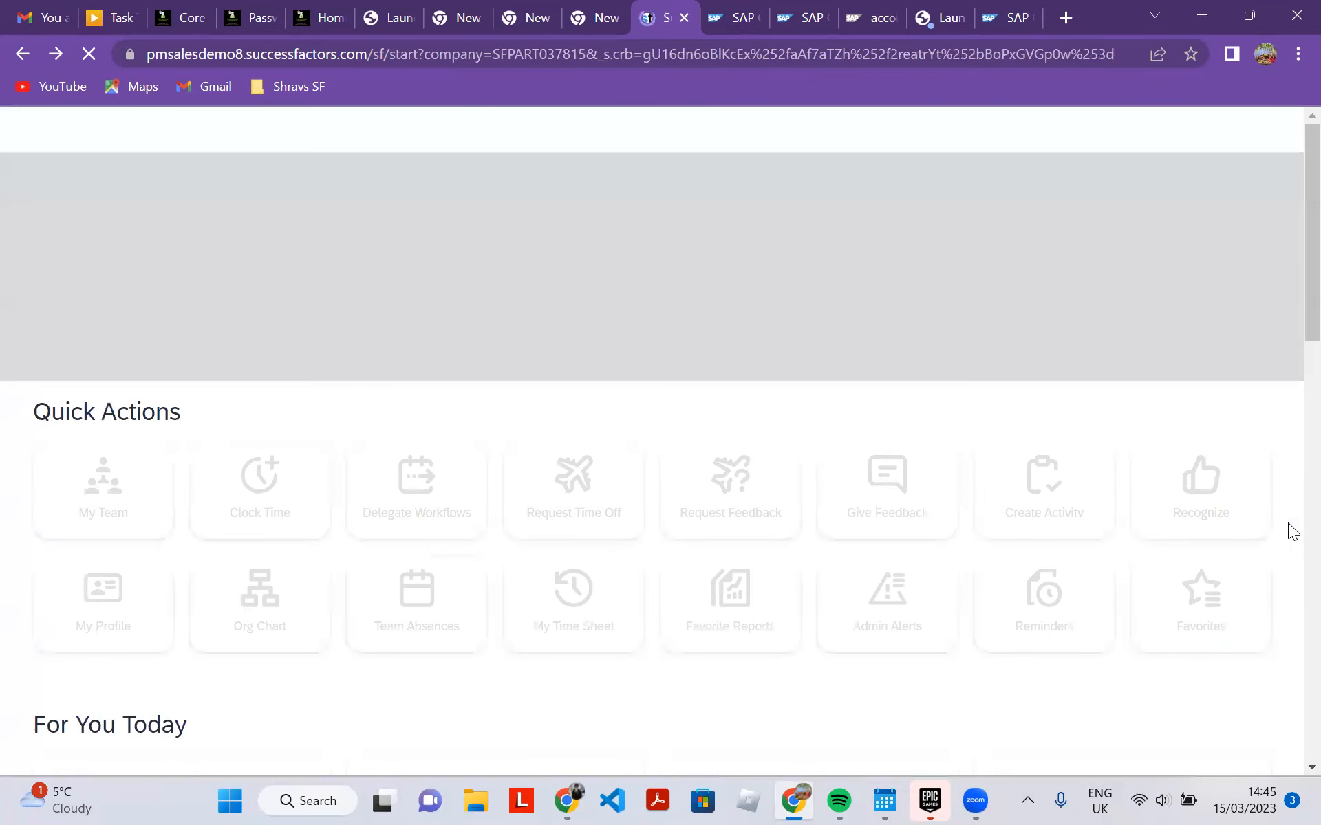
scroll(1288, 522, "down", 4)
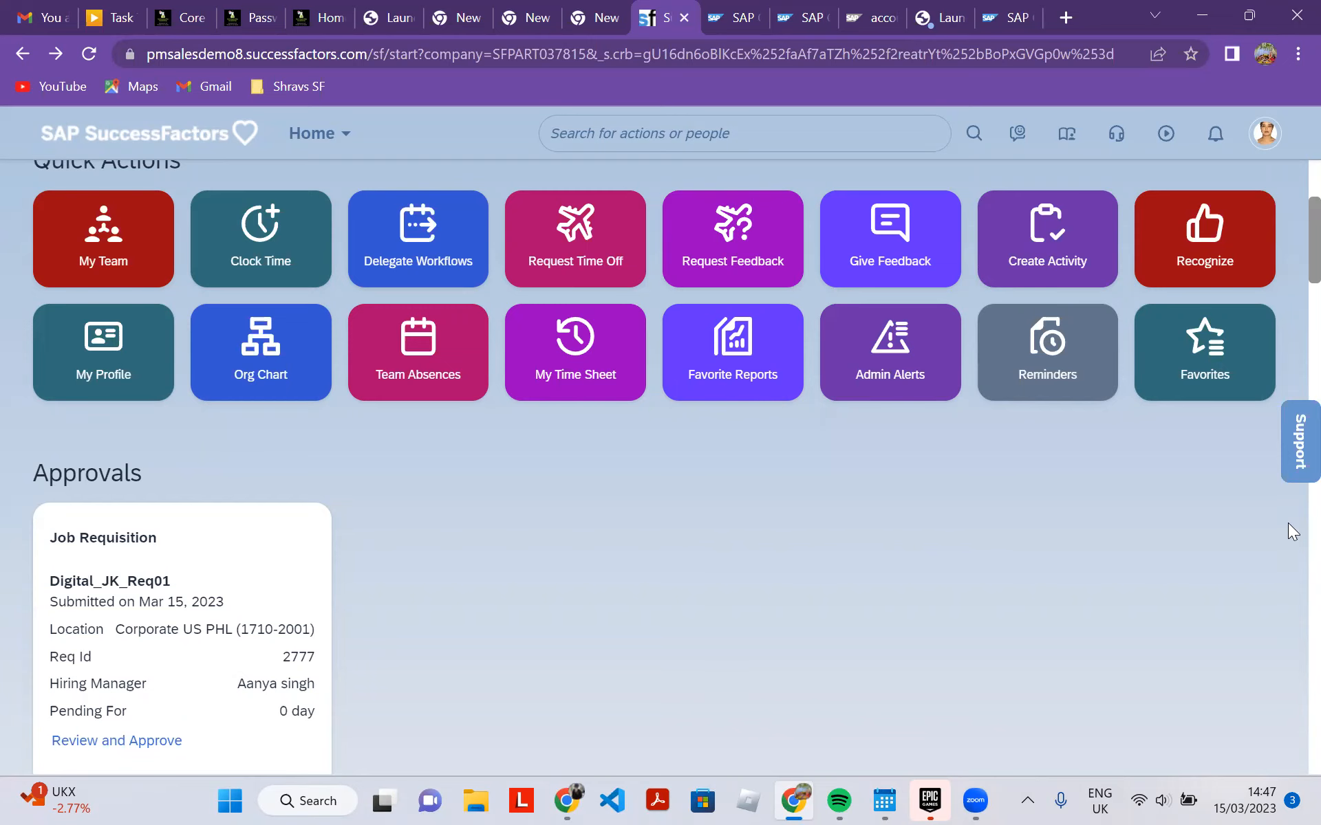
Search for "manage home", open Manage Home Page, and go to its Organizational Updates settings.
scroll(1287, 523, "up", 2)
left_click(744, 133)
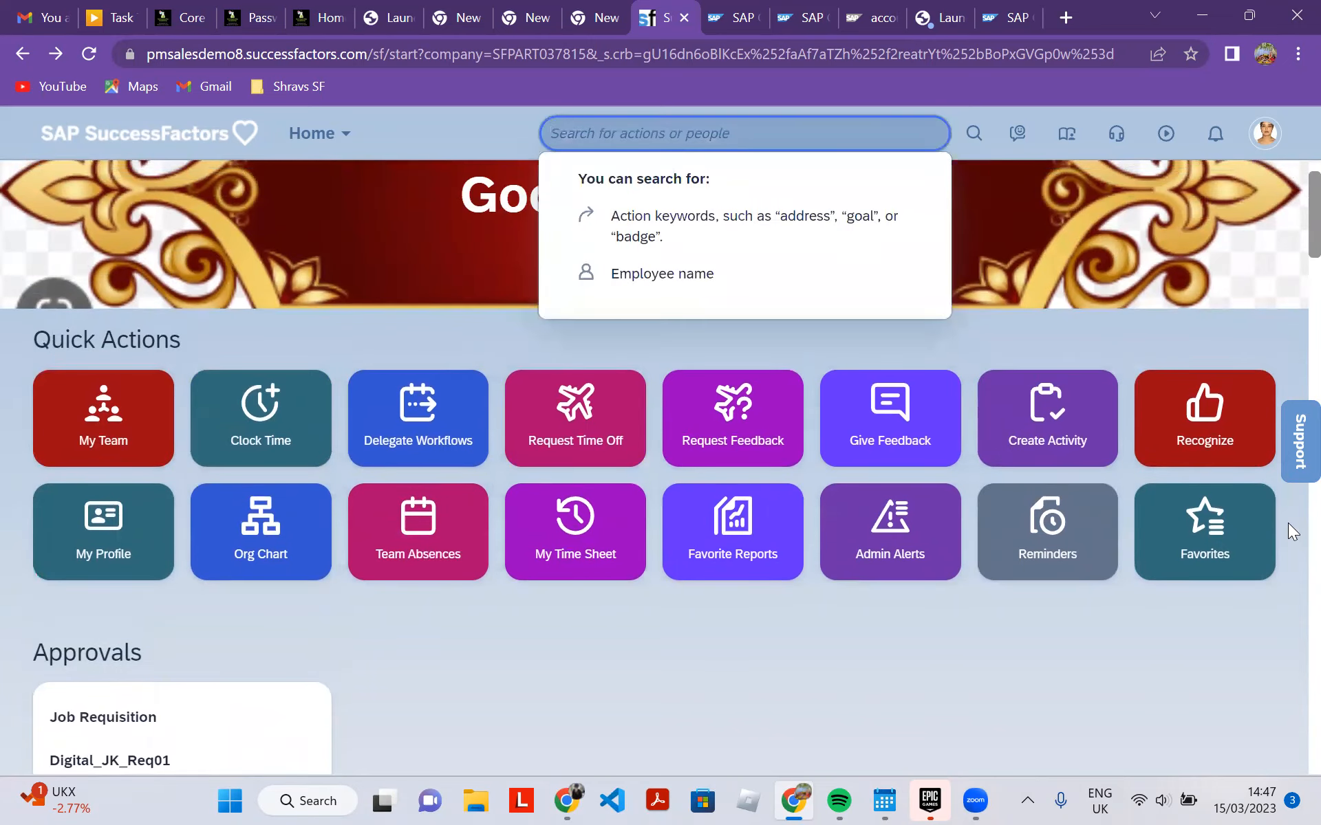
type("manage")
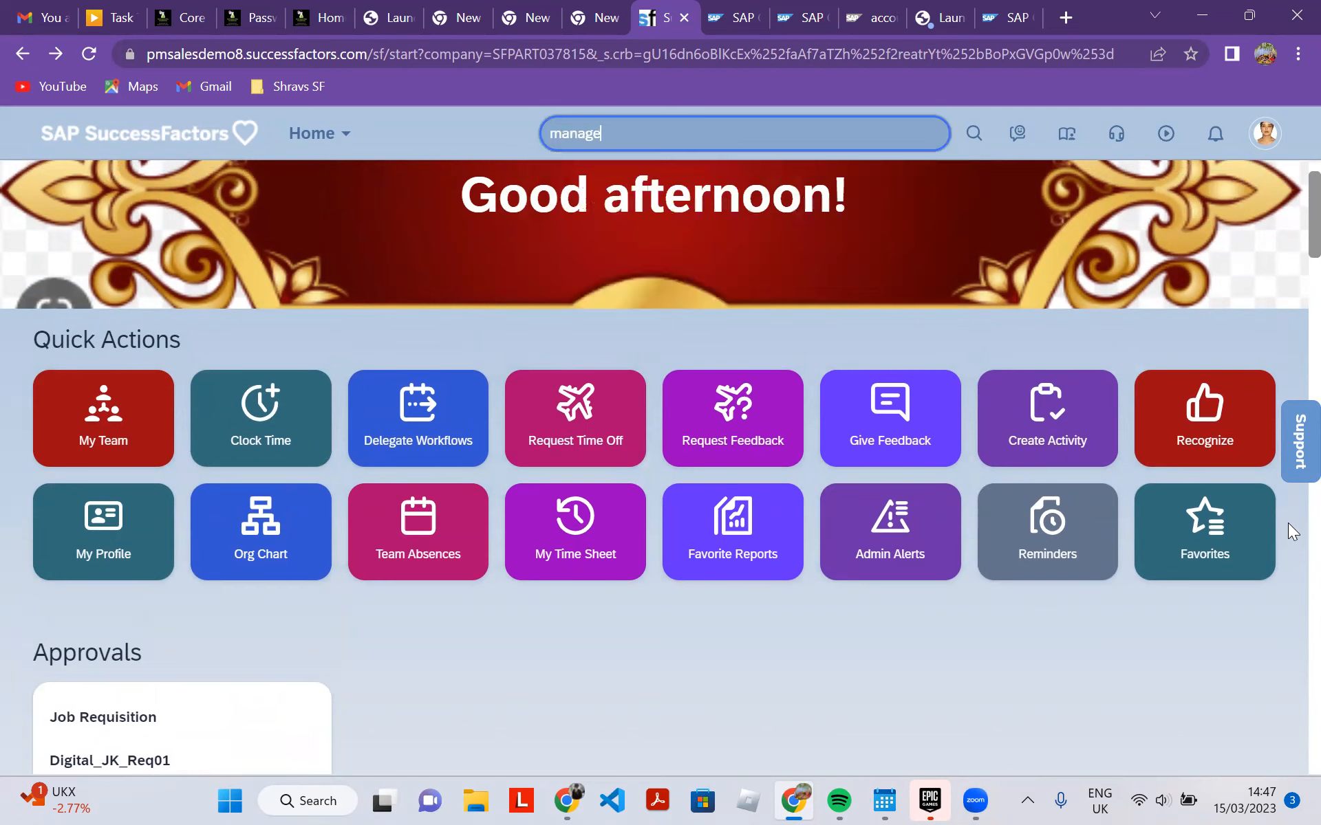
type(" home")
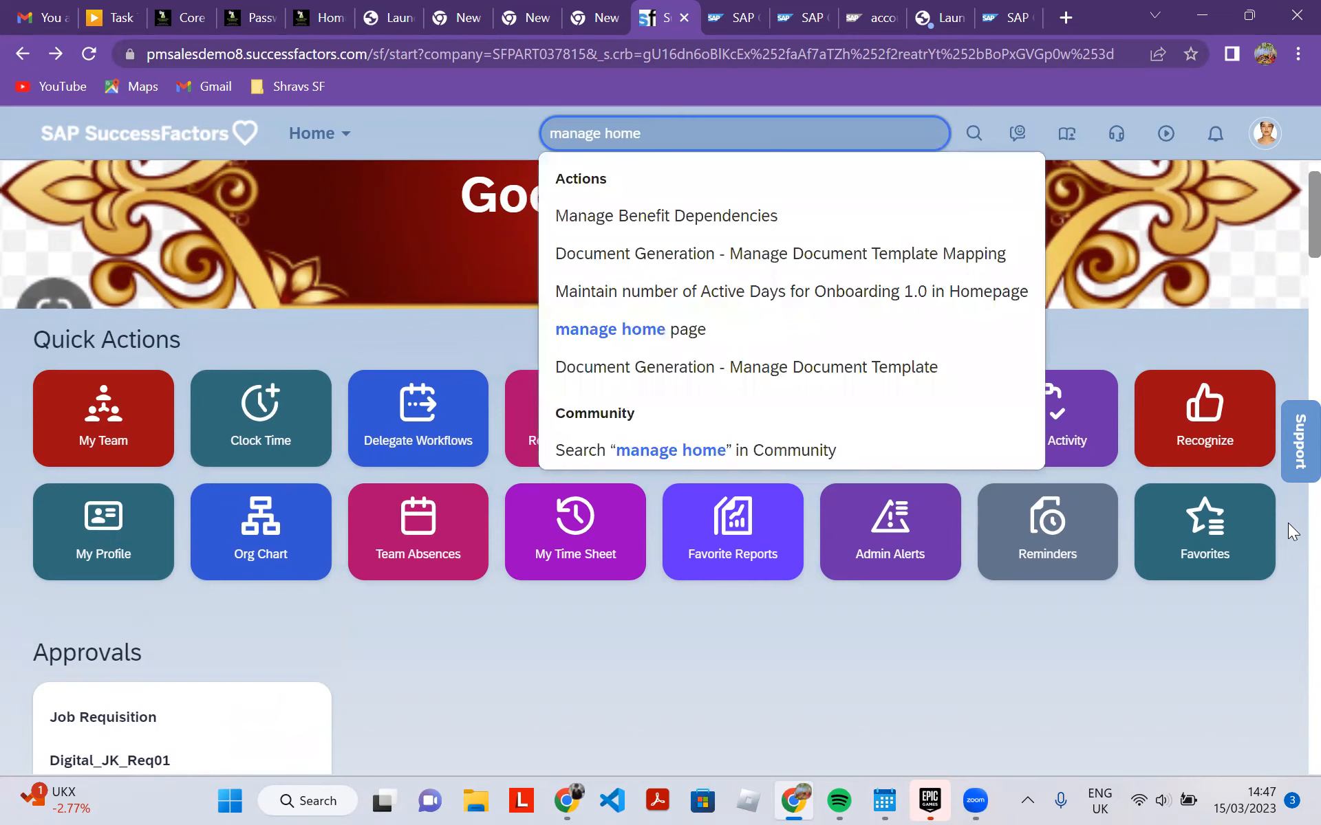
key("Down")
key("Down")
key("Down")
key("Down")
key("Return")
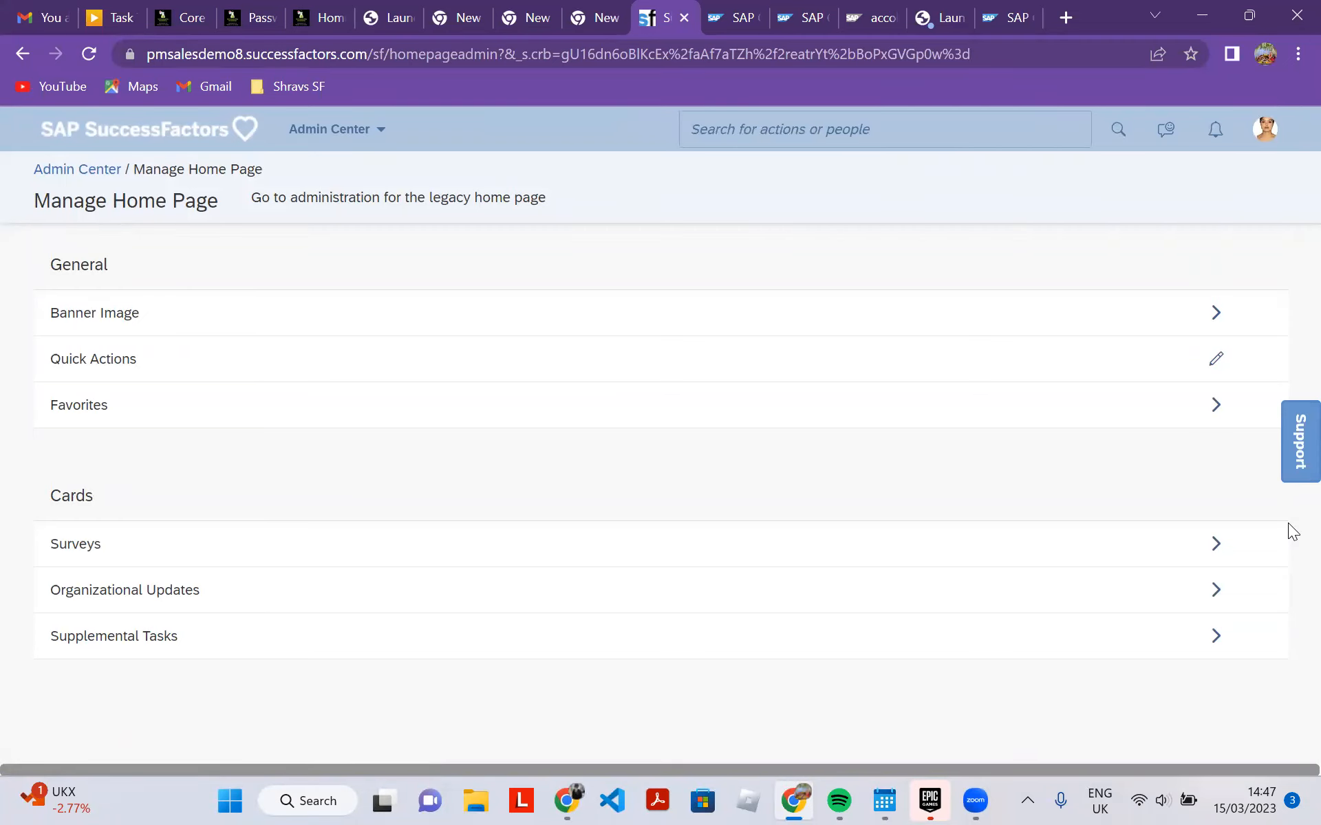
key("Return")
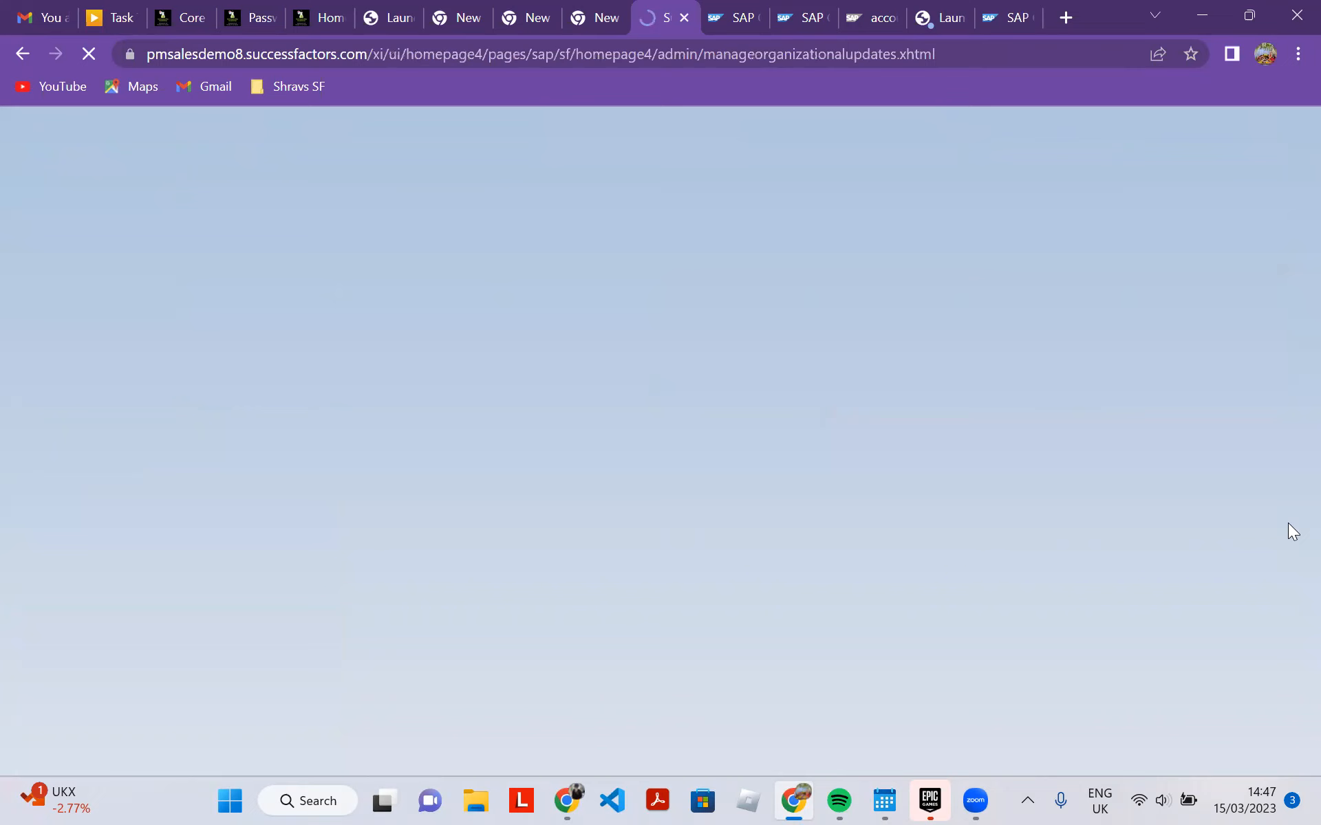
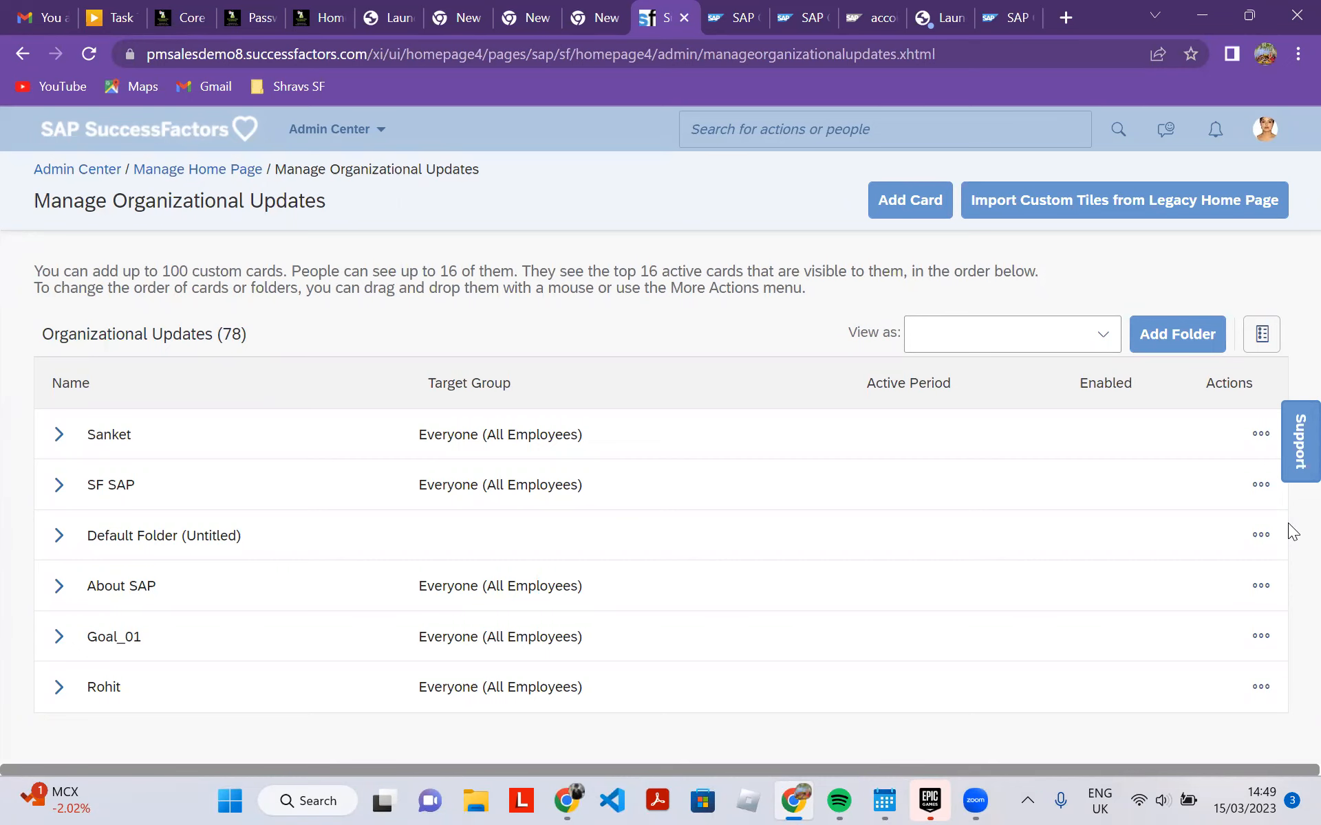
Look through the folders listed under Organizational Updates, from the first row to the last.
key("Down")
key("Up")
key("Up")
key("Up")
key("Up")
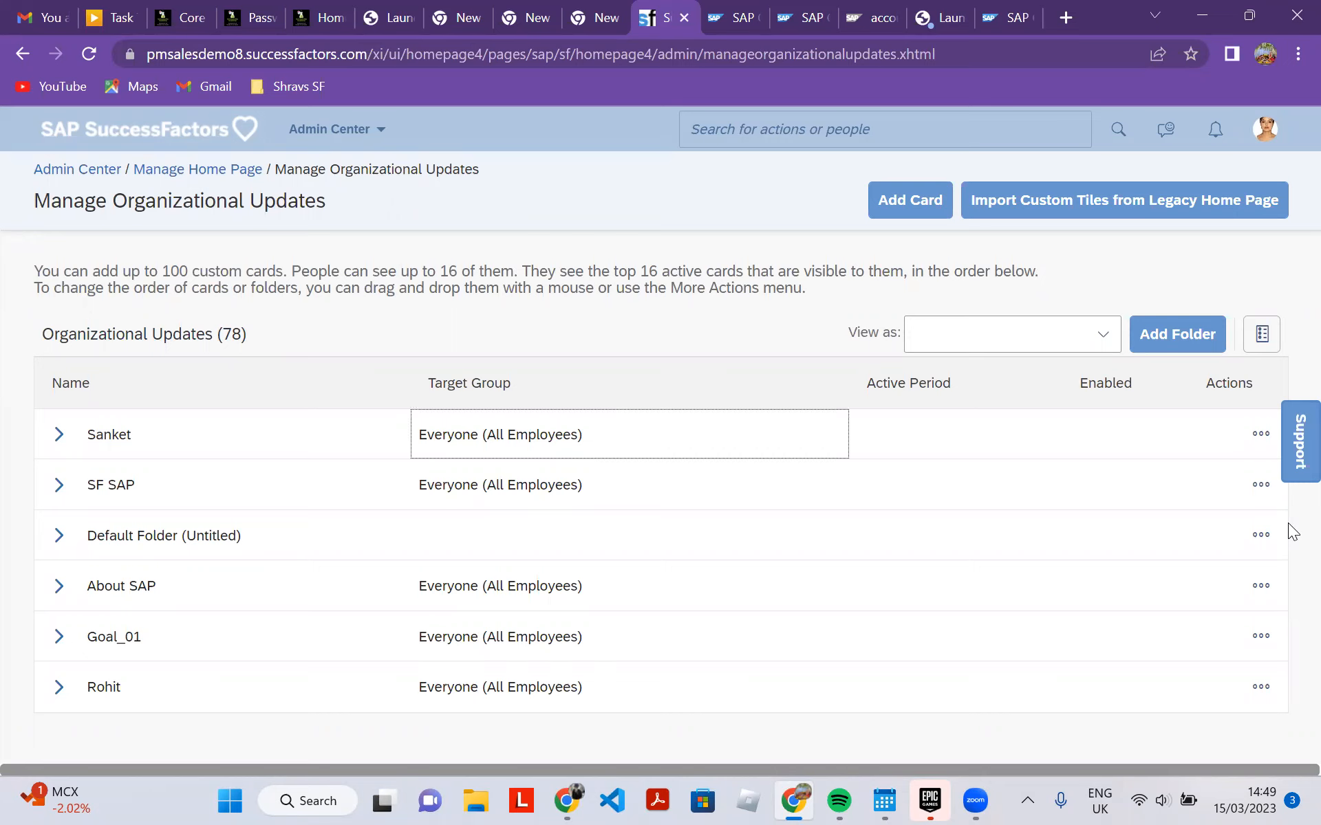
key("ctrl+End")
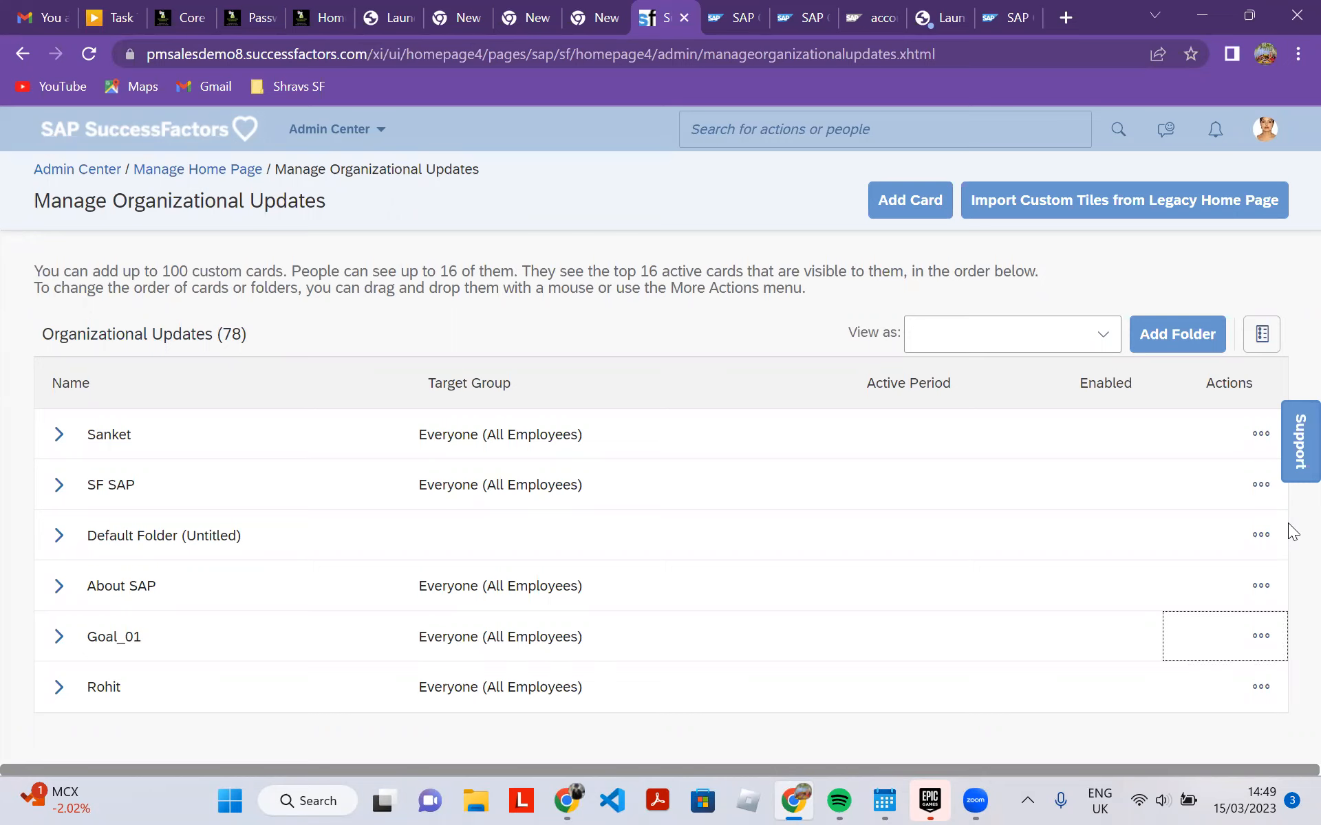
key("Down")
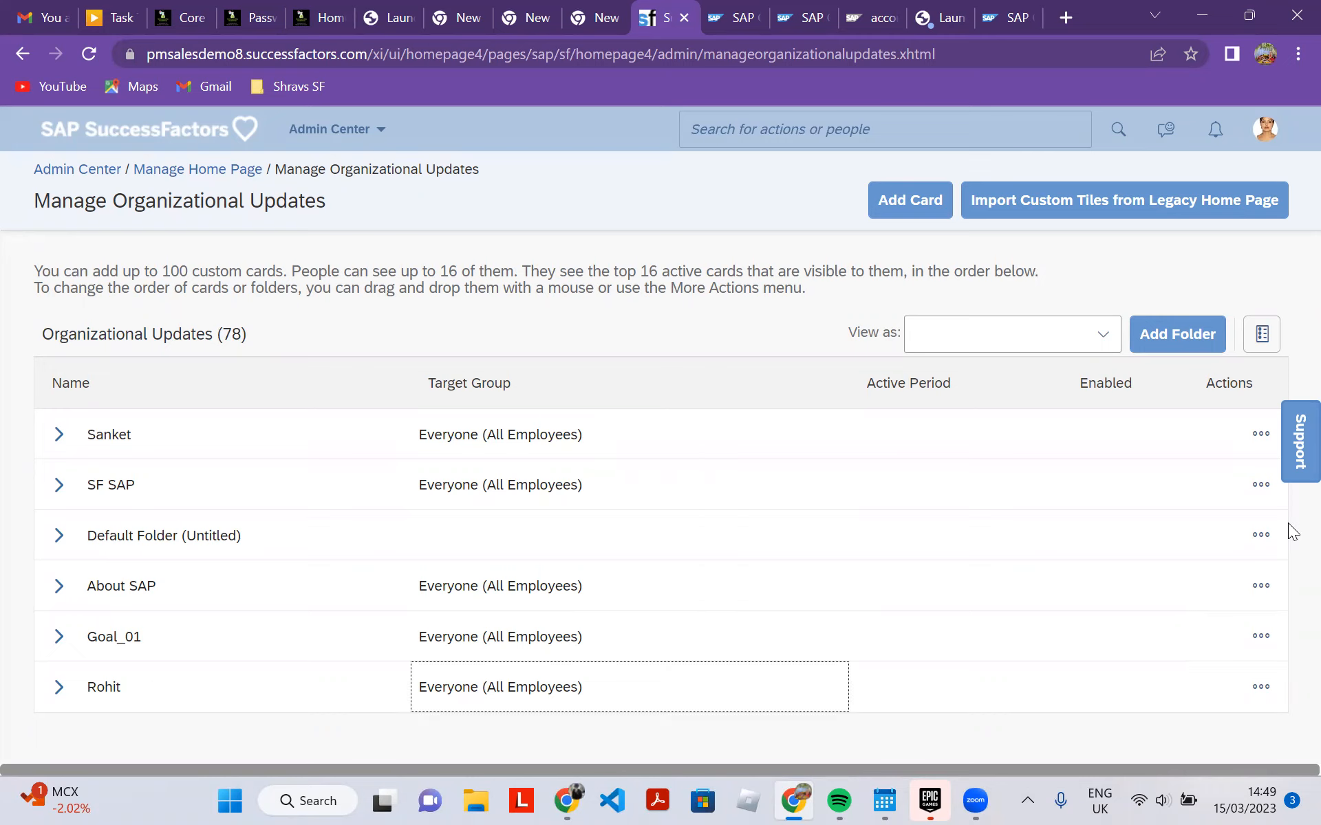
key("ctrl+Home")
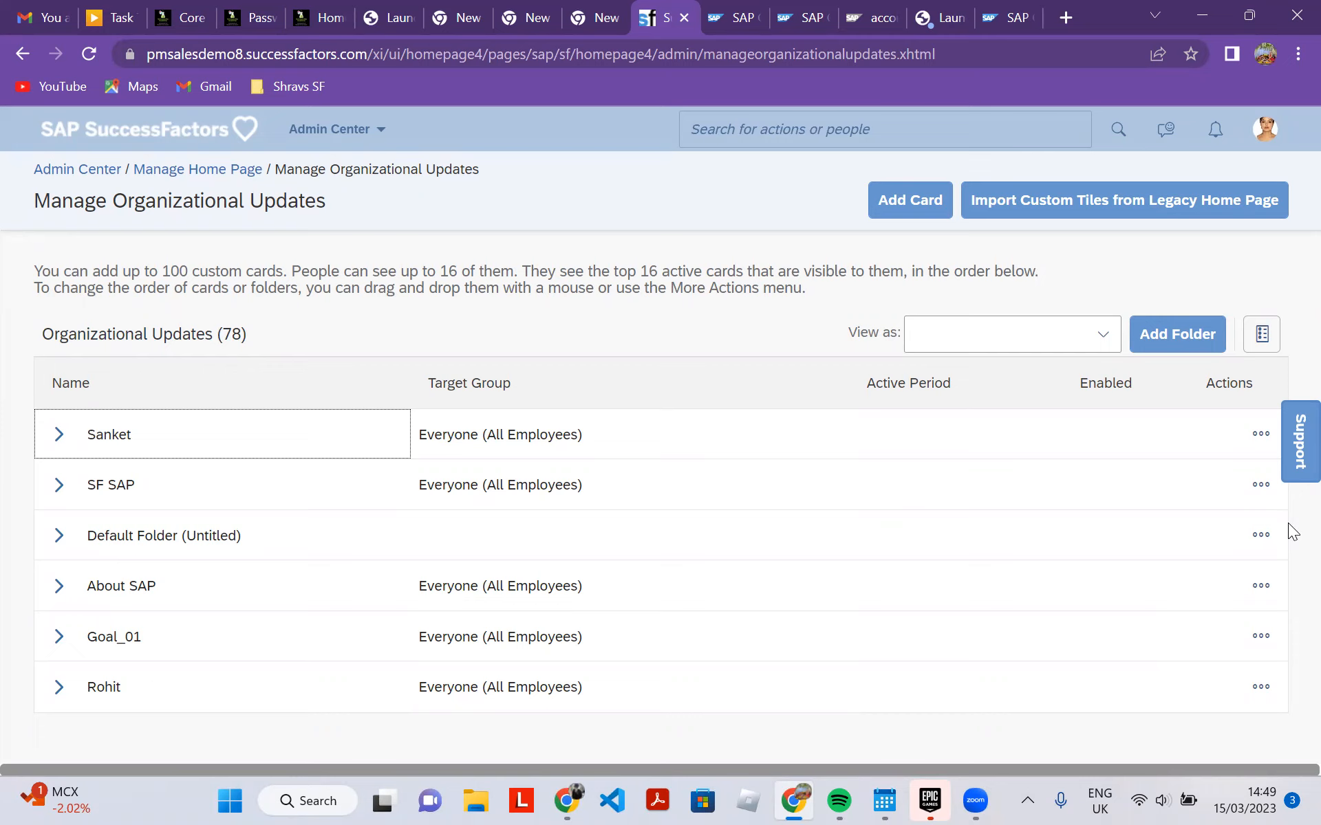
Expand the SF SAP folder in the organizational updates list and start adding a custom card.
key("Down")
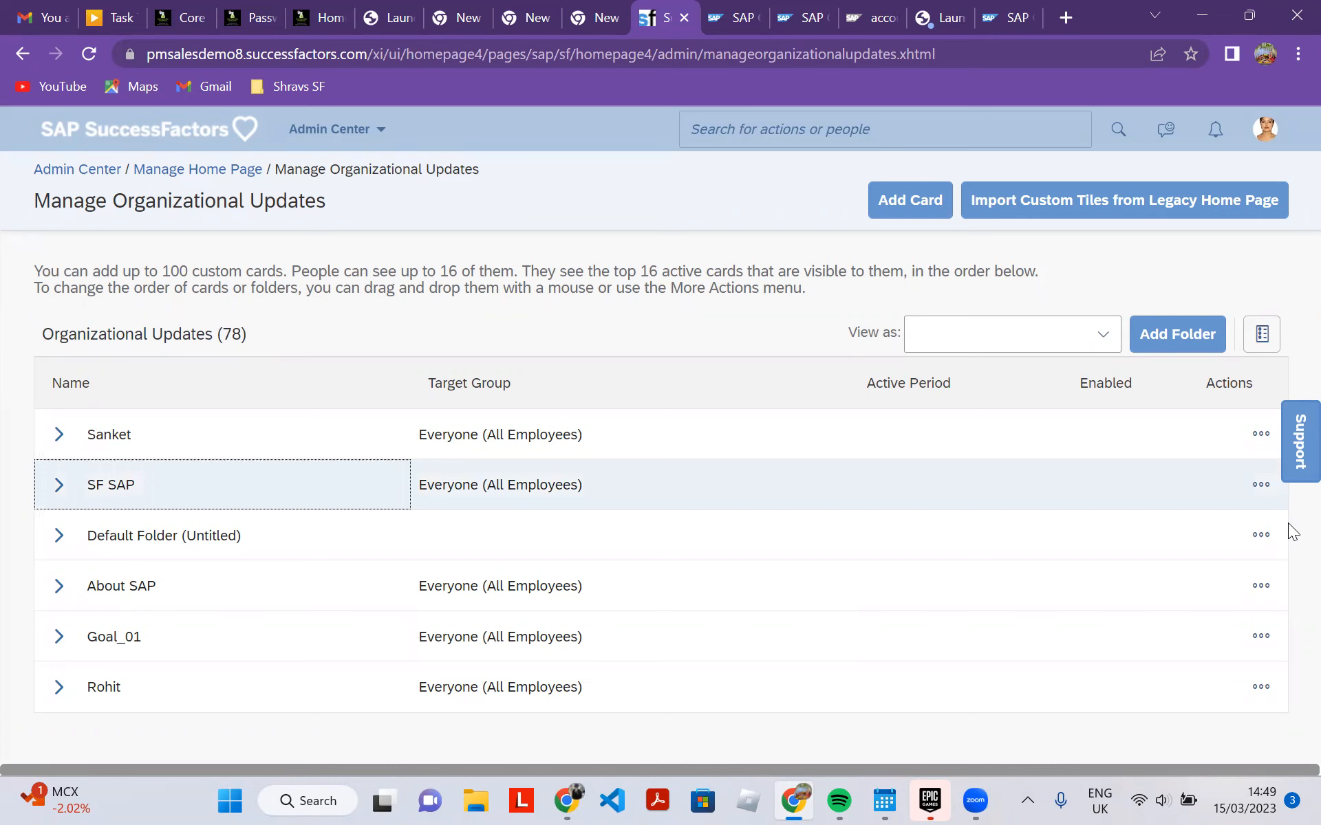
key("Right")
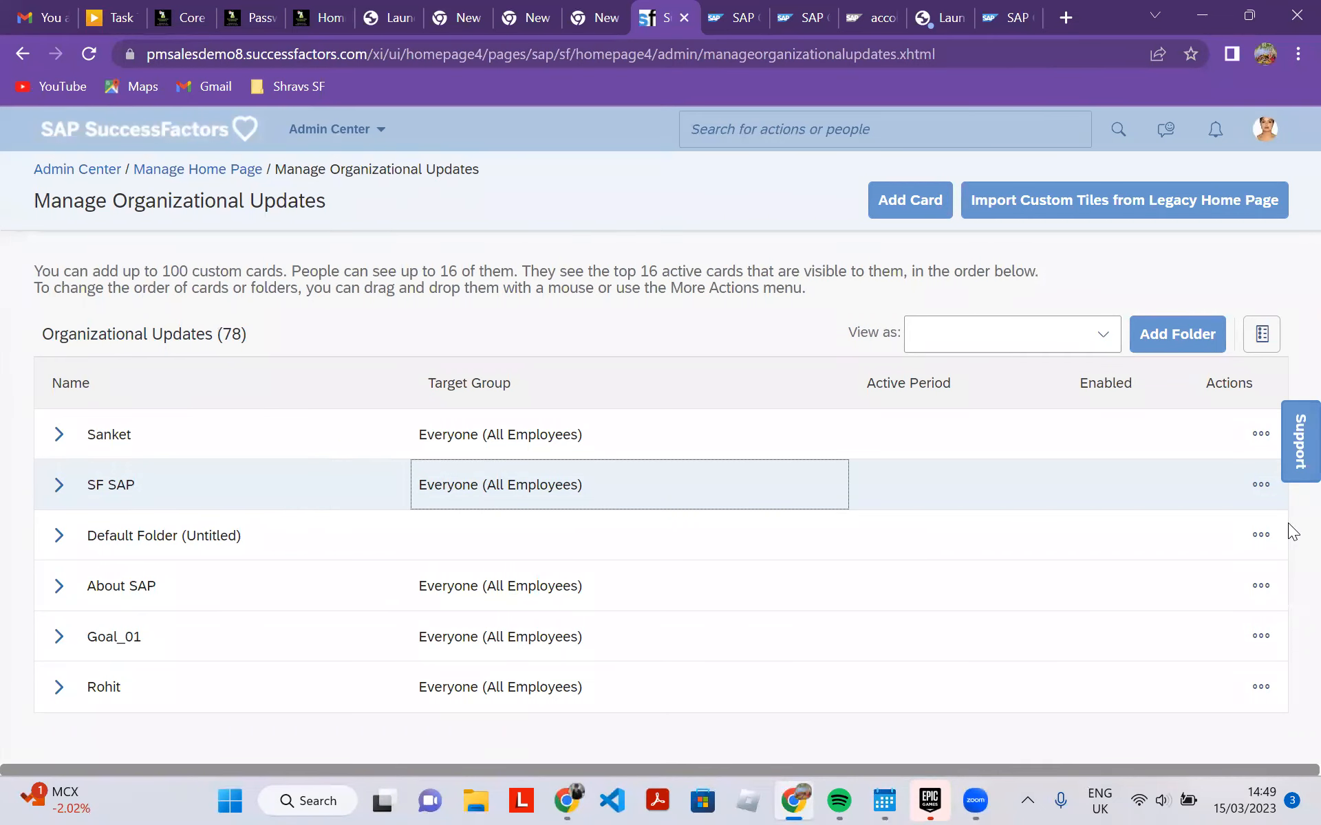
left_click(1261, 485)
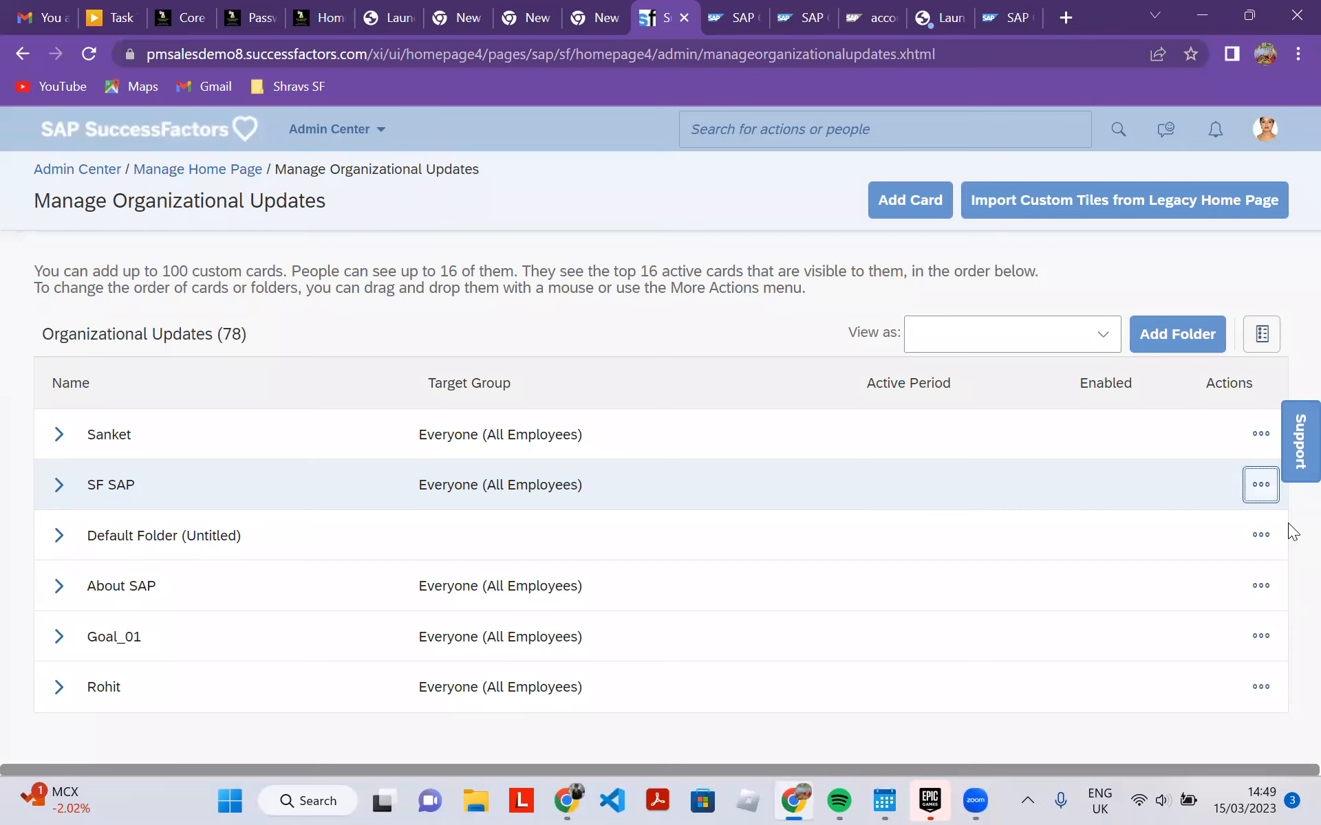
key("Left")
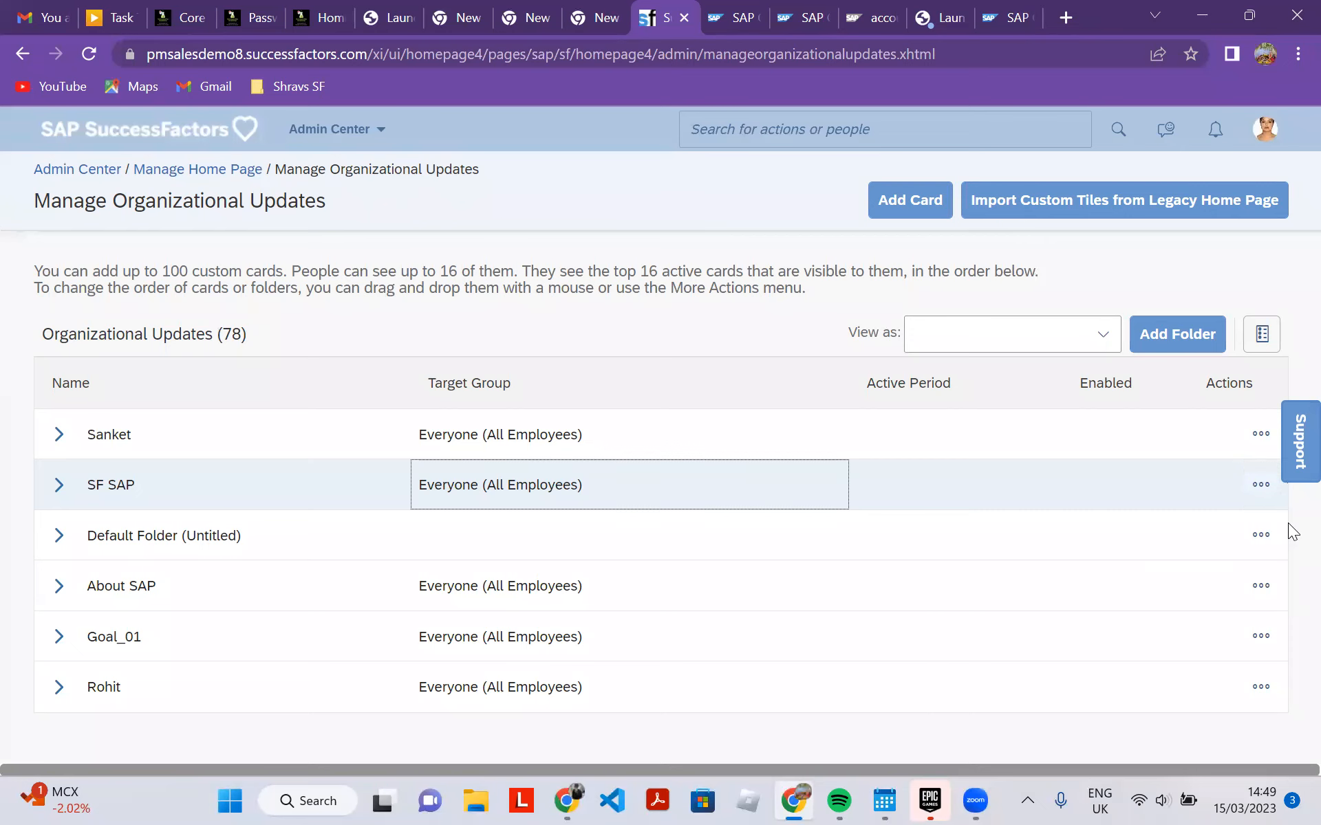
key("Return")
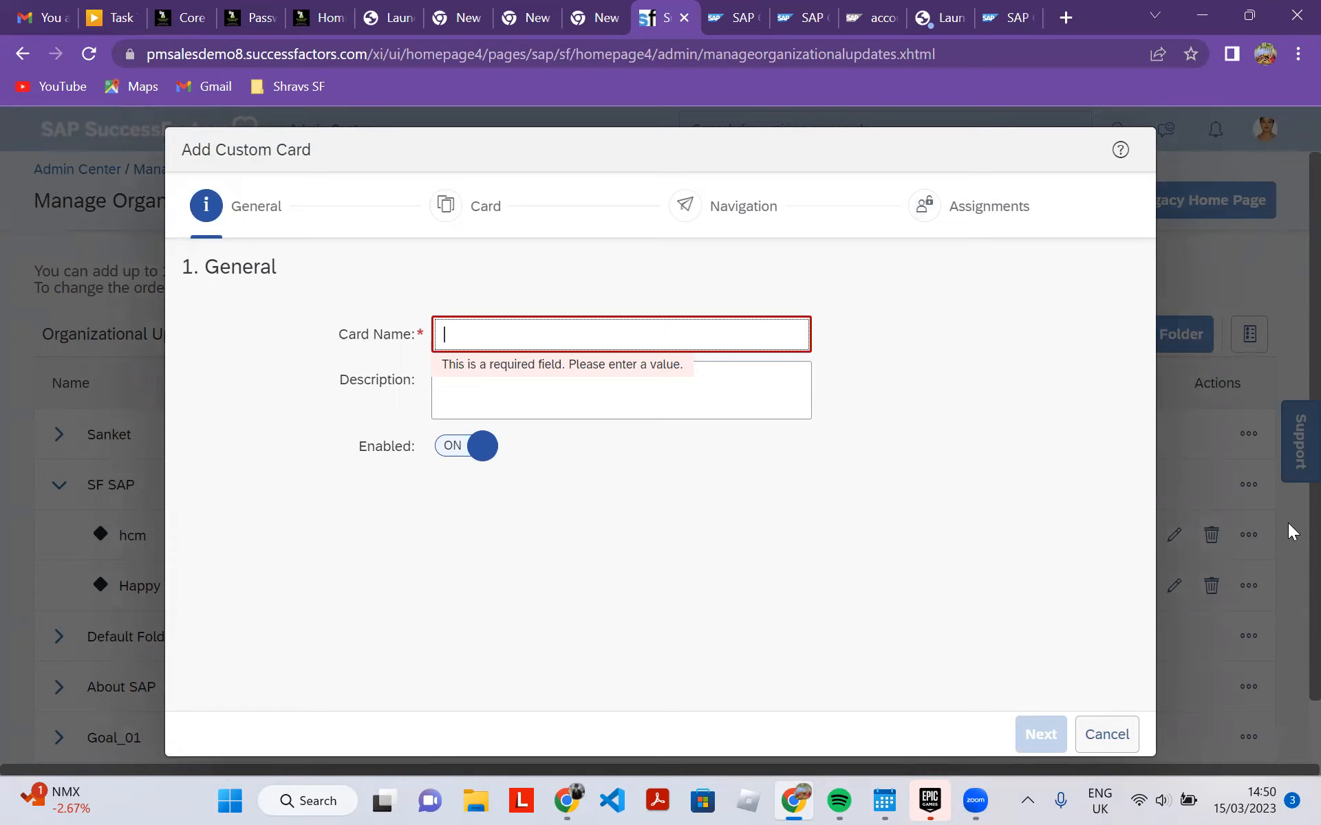
Name the custom card "Award Ceremony", describe it as "Awards", and continue to the card design settings.
type("Award Ceremony")
key("Tab")
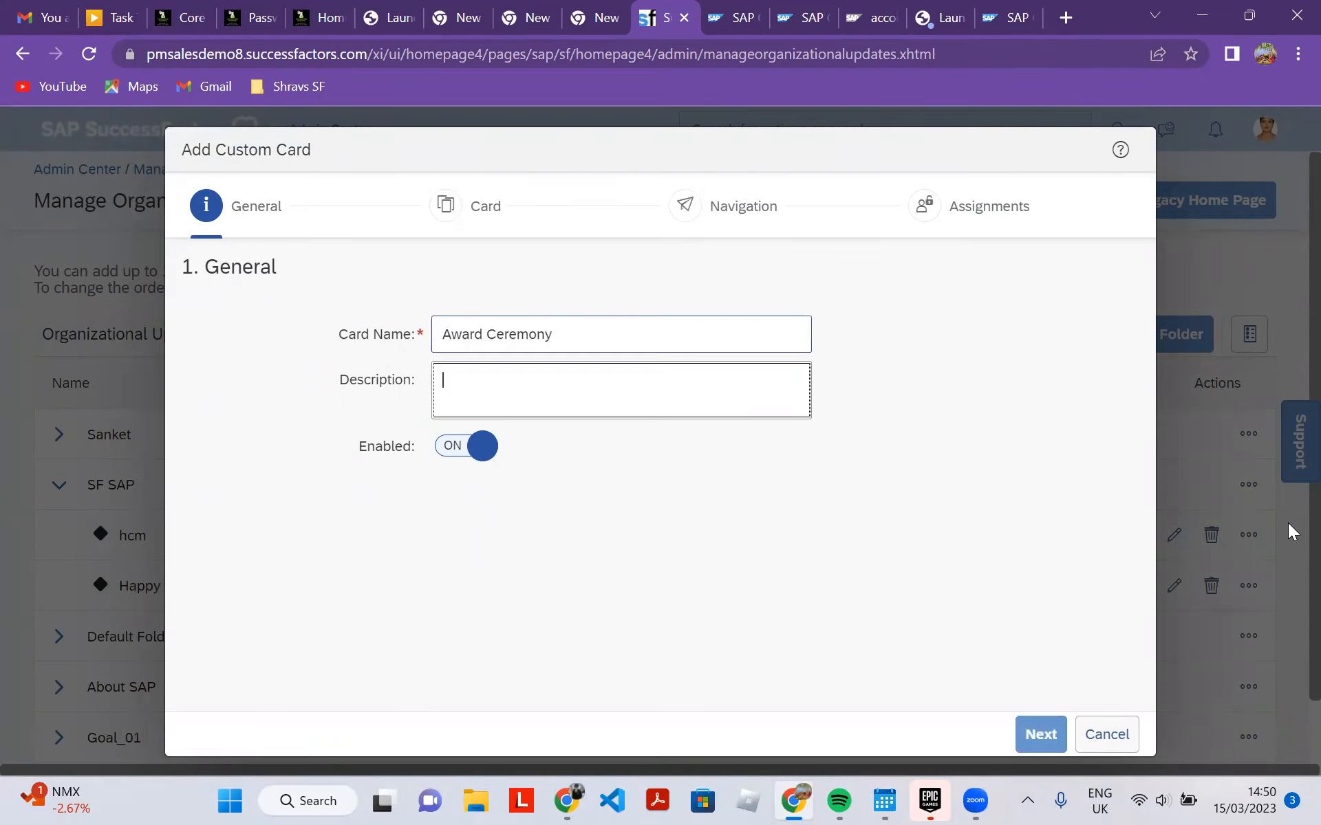
type("Awards")
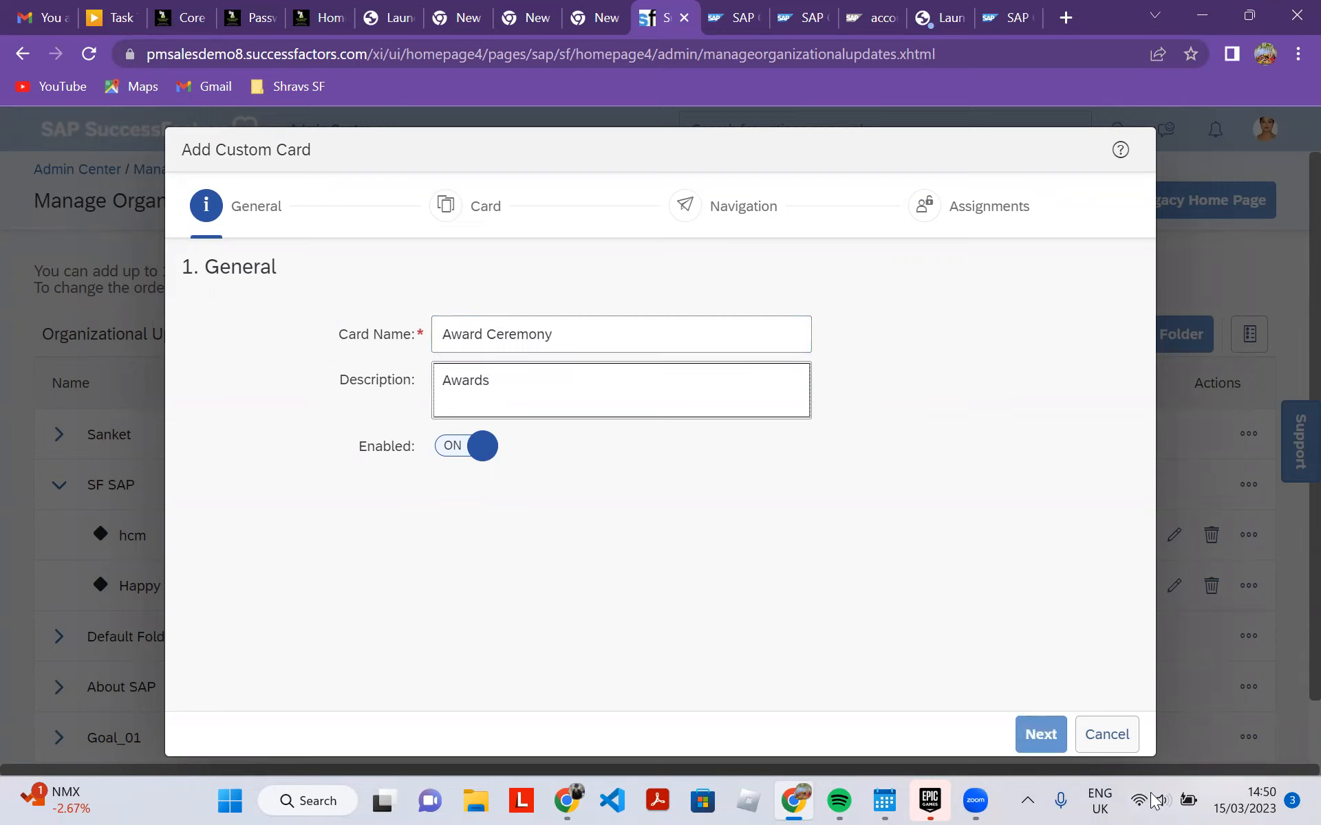
left_click(1045, 734)
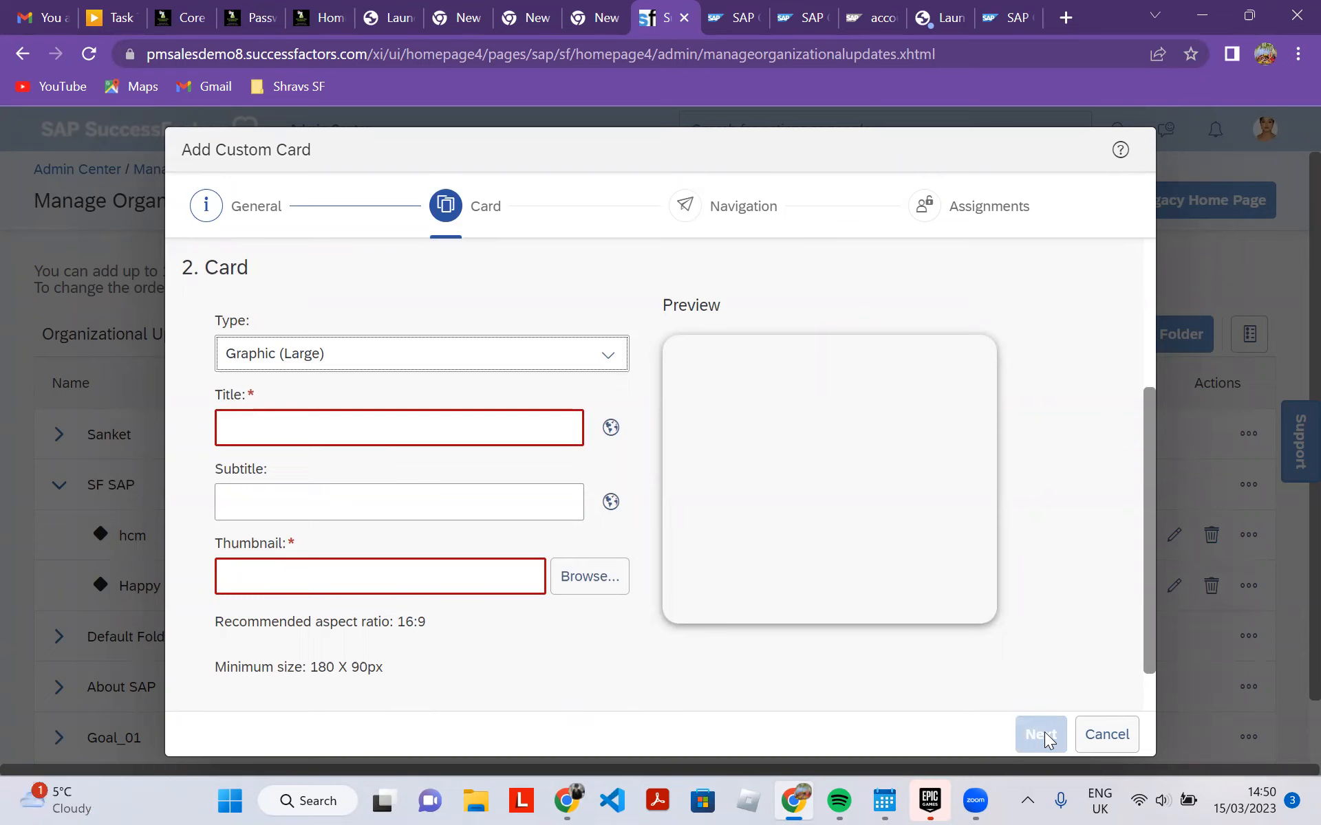
Set the custom card's type to Graphic (Small).
key("space")
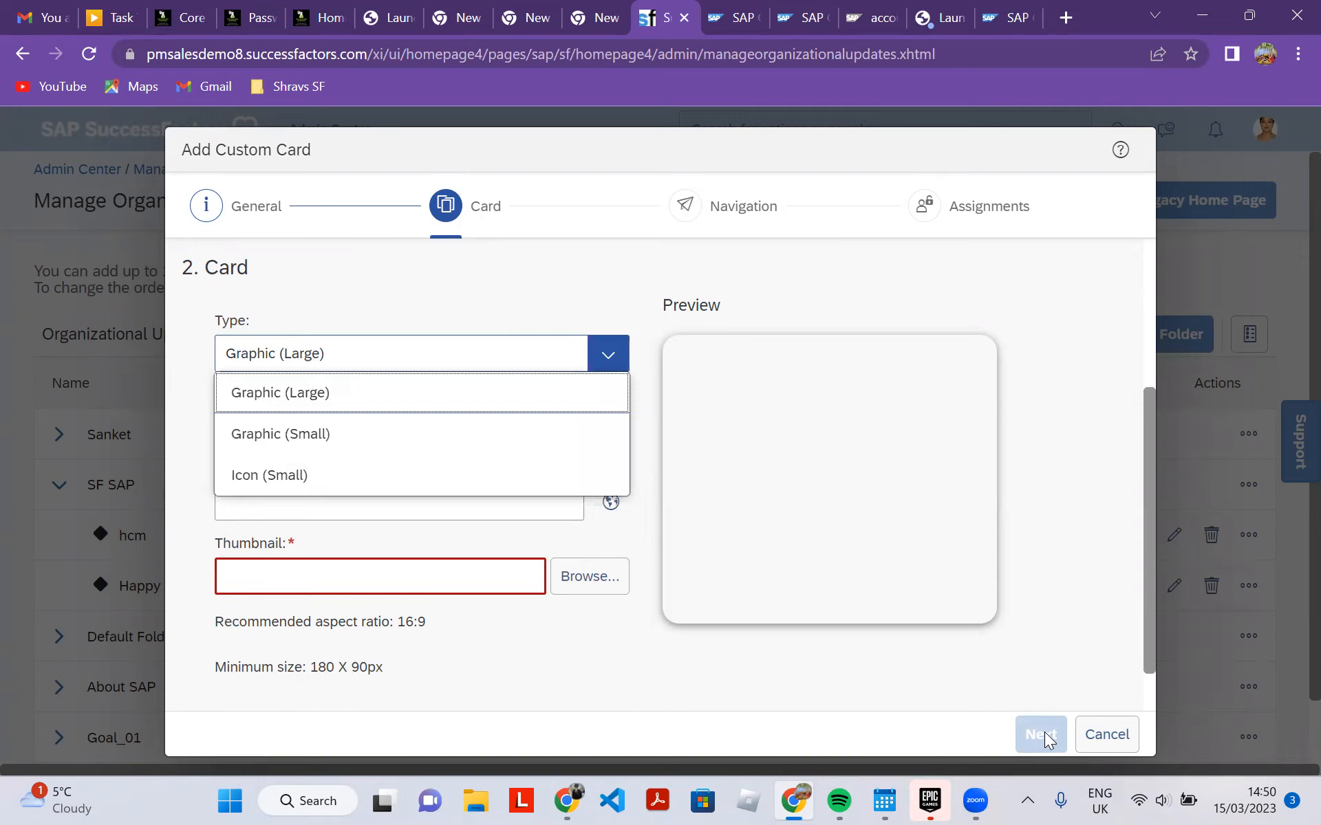
key("Down")
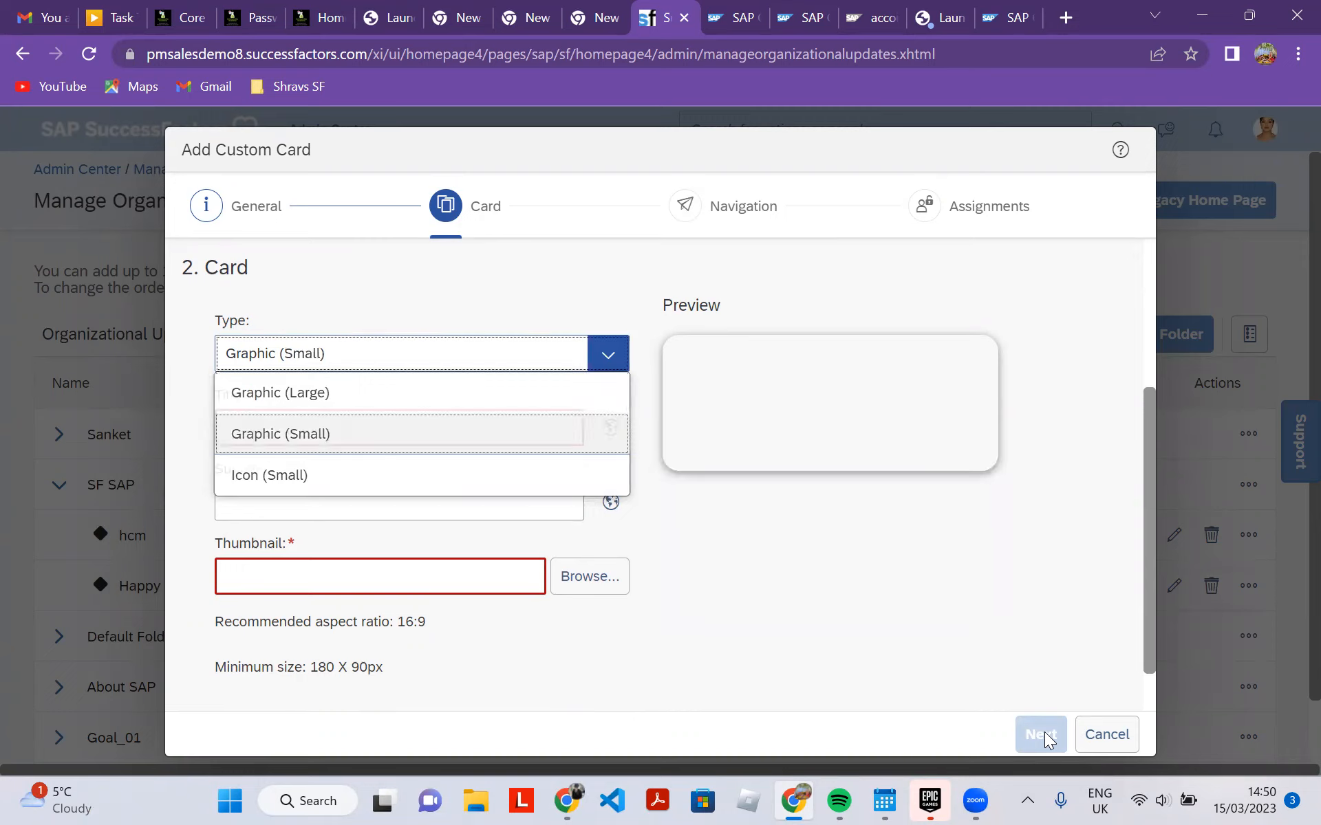
key("Return")
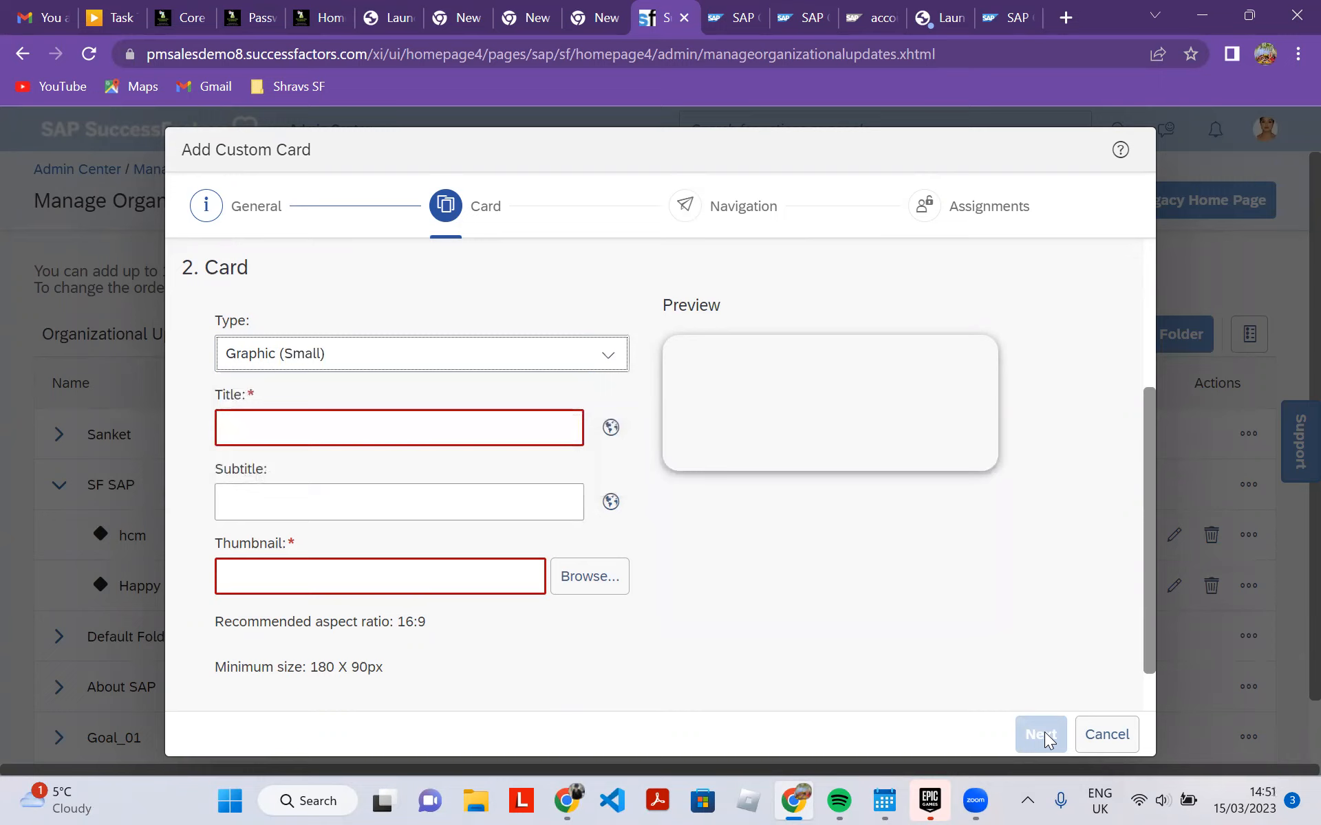
key("Up")
key("Down")
key("Tab")
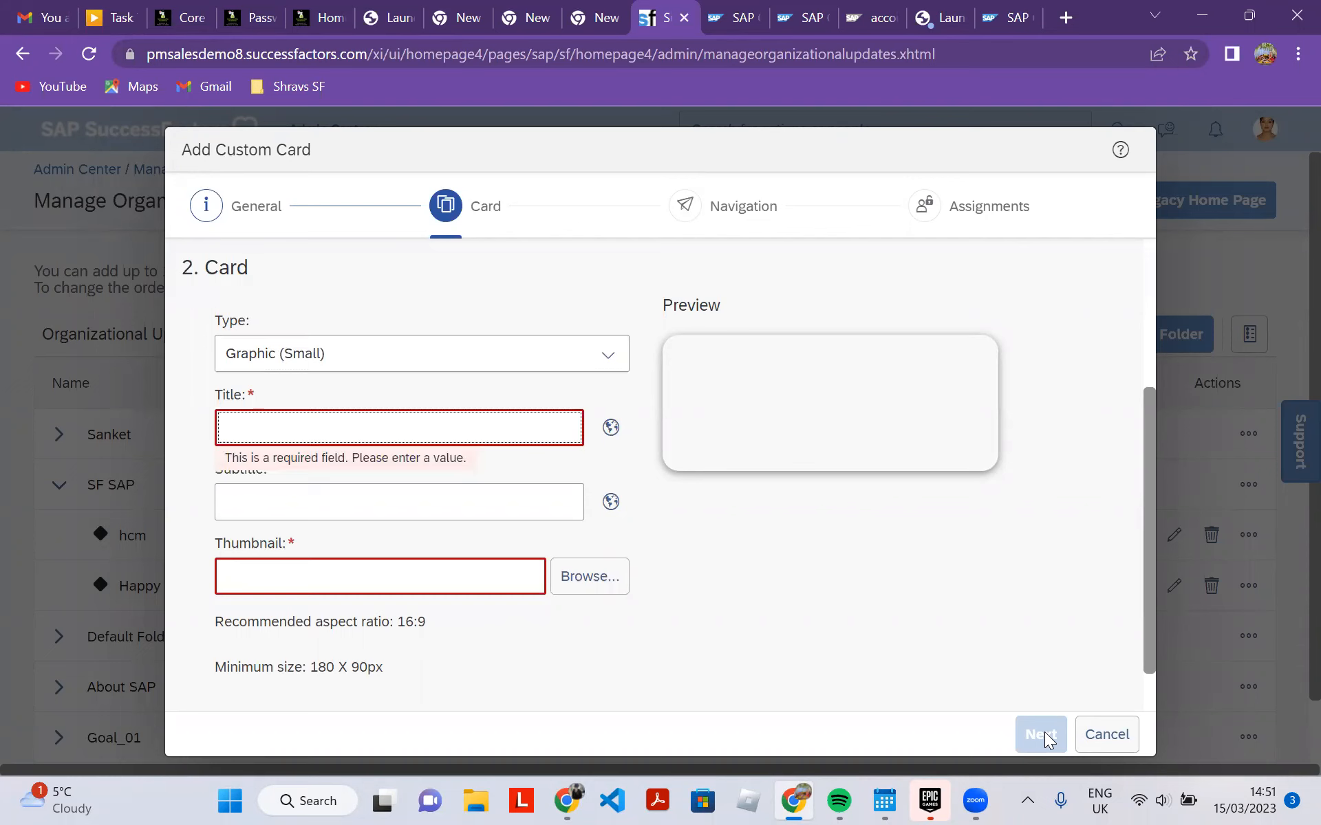
Enter "proud moment" as the custom card's title.
type("Best place")
key("ctrl+BackSpace")
key("ctrl+BackSpace")
type("proud moment")
key("Tab")
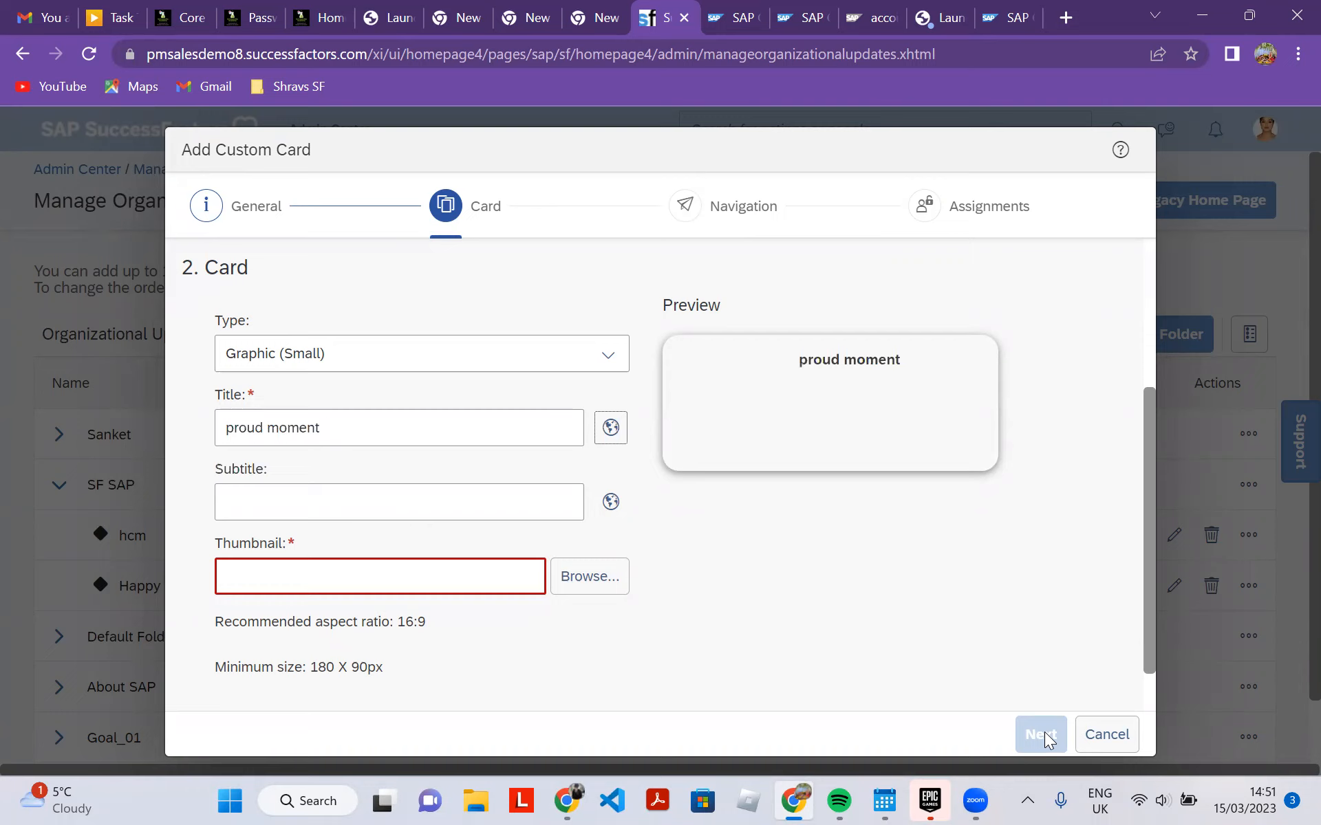
mouse_move(952, 798)
left_click(504, 517)
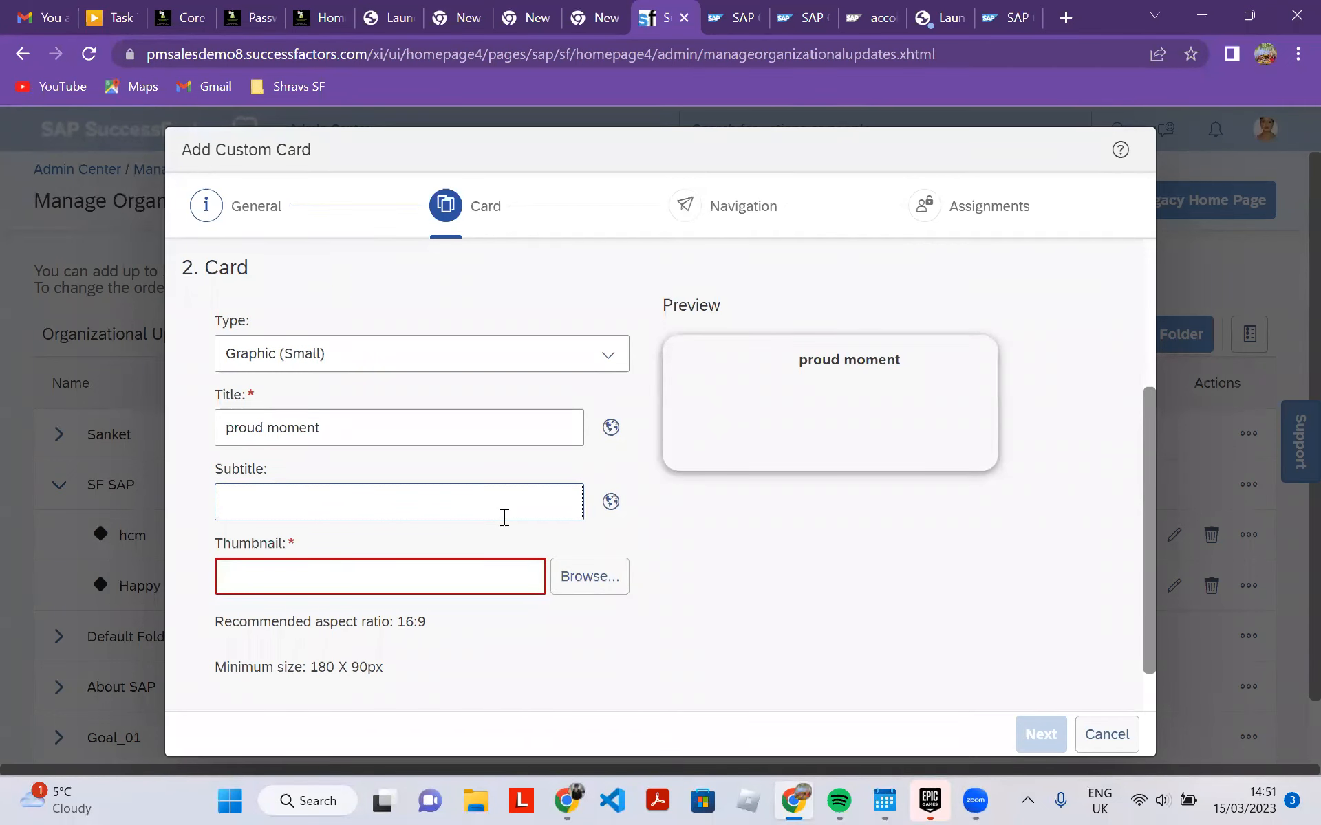
Upload the green pipe JPEG from the Screenshots folder within Pictures as the card's thumbnail and check the preview.
left_click(516, 575)
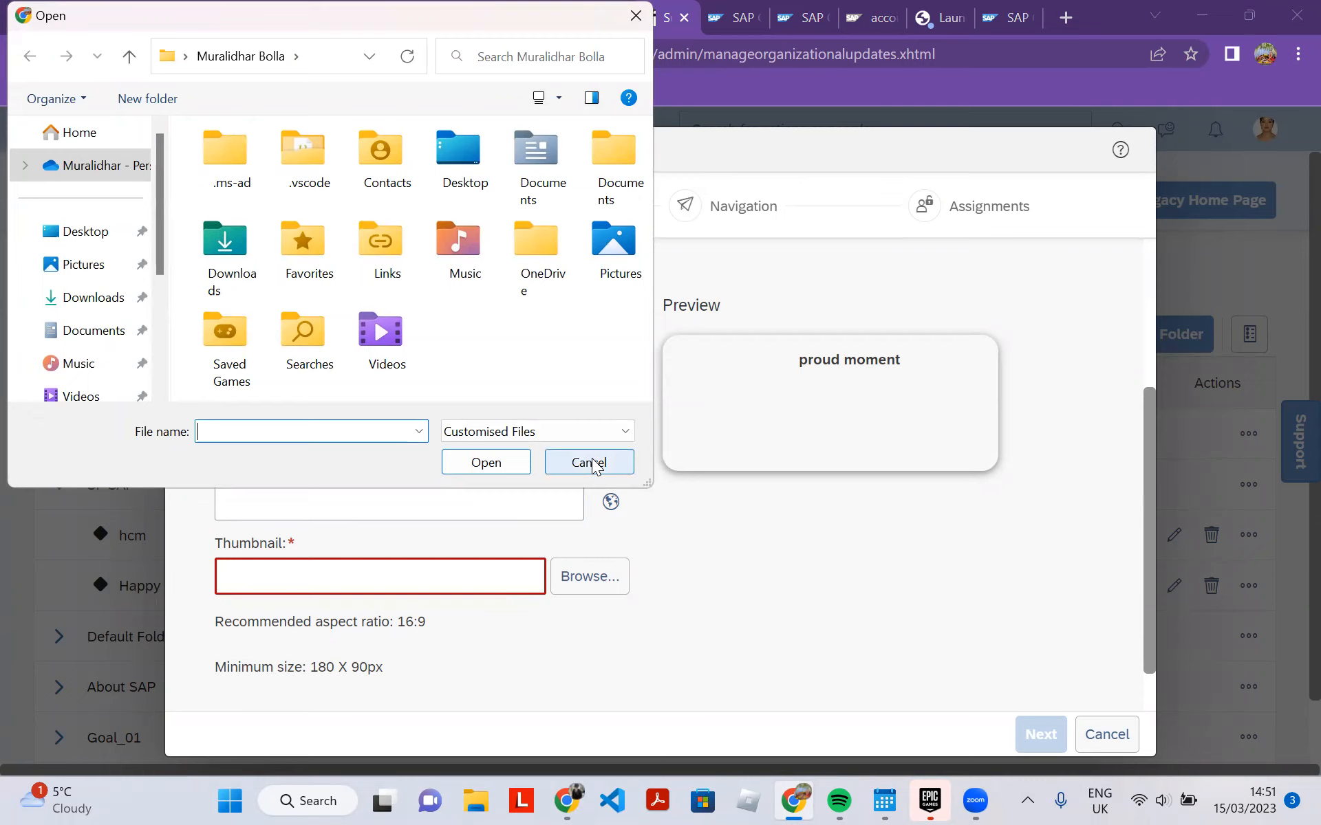
left_click(628, 255)
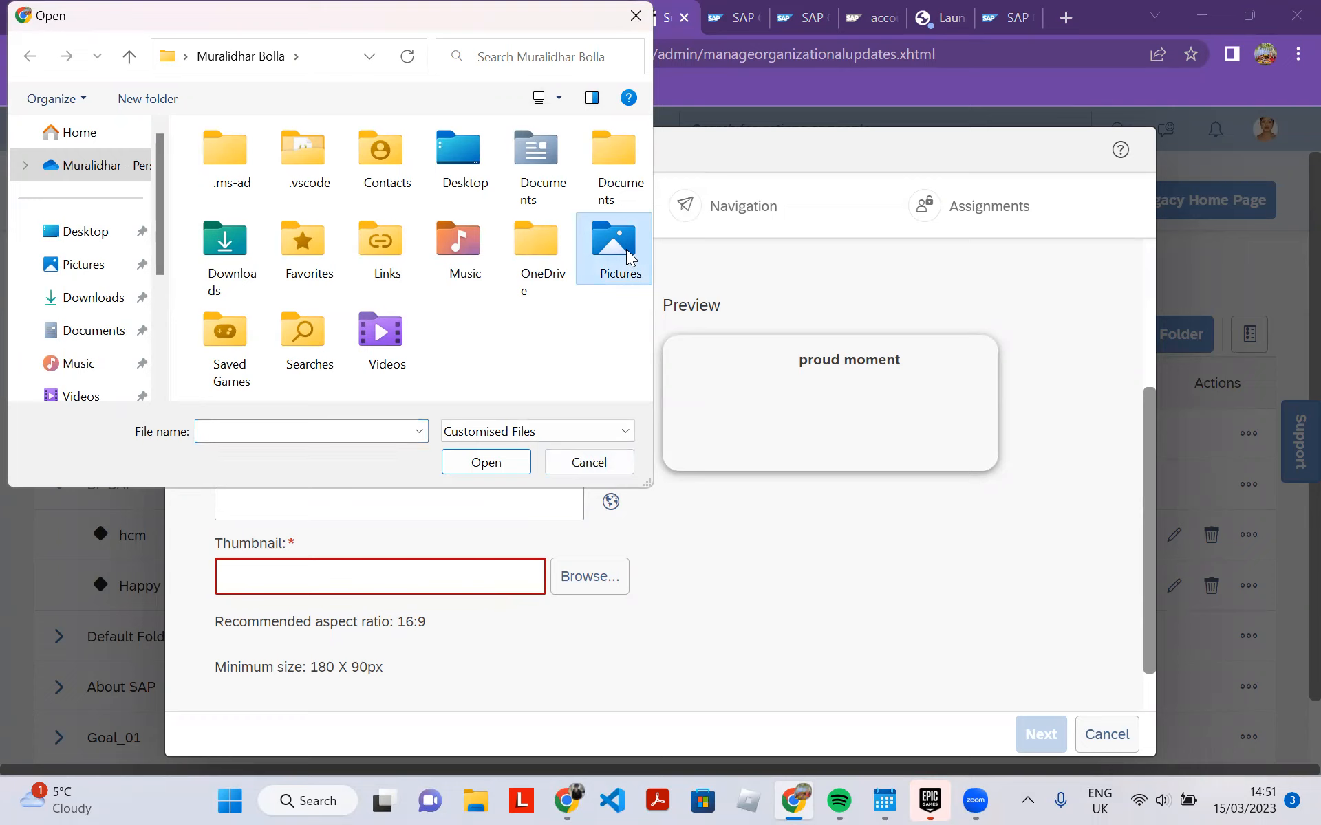
double_click(627, 249)
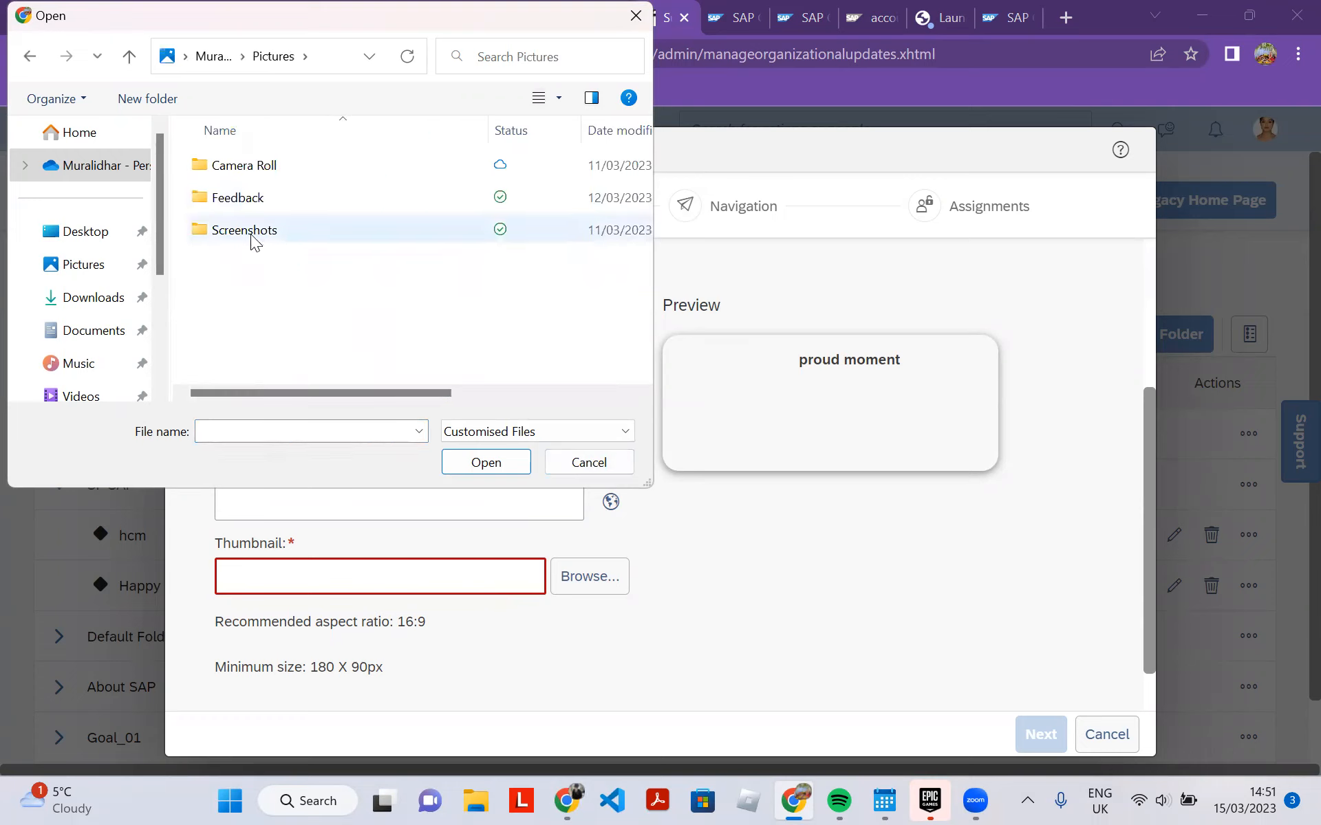
left_click(252, 237)
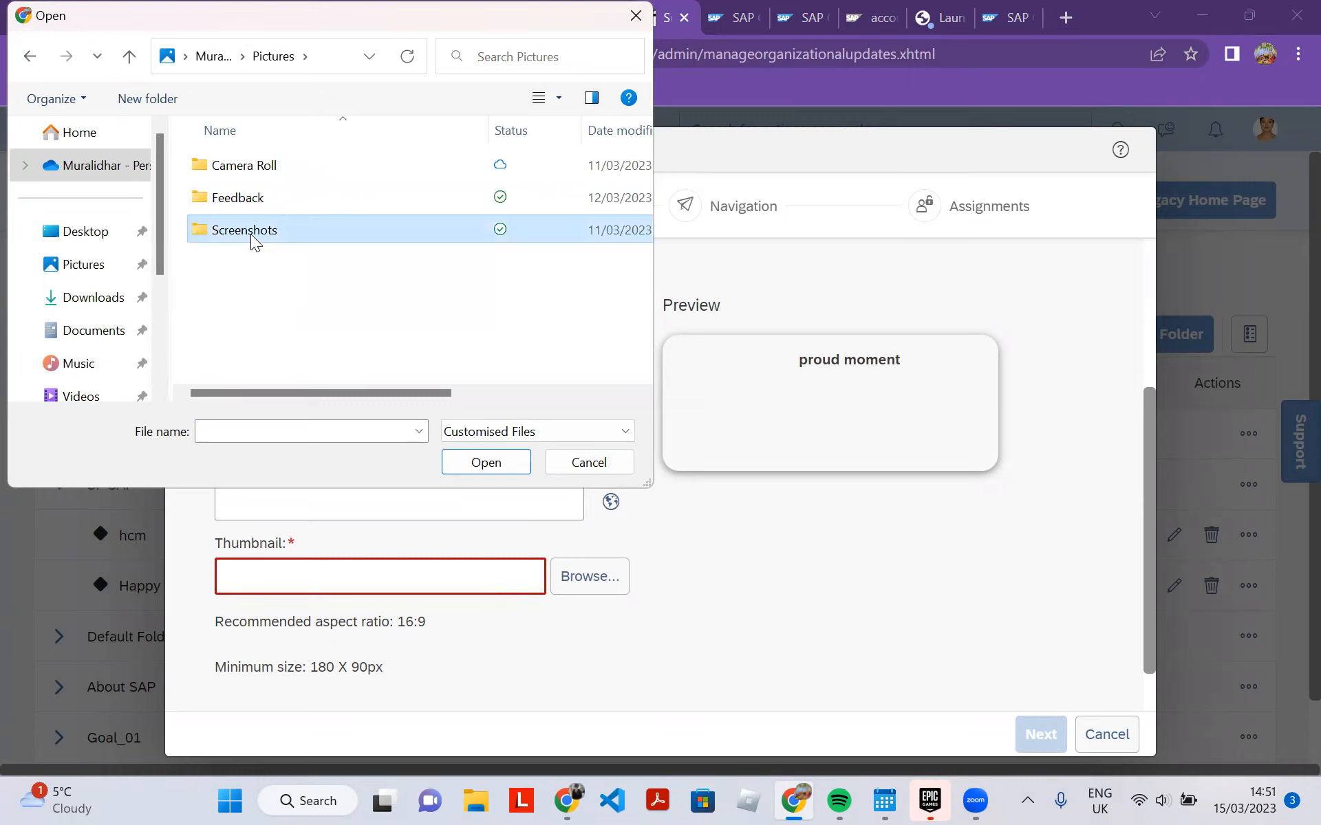
double_click(252, 234)
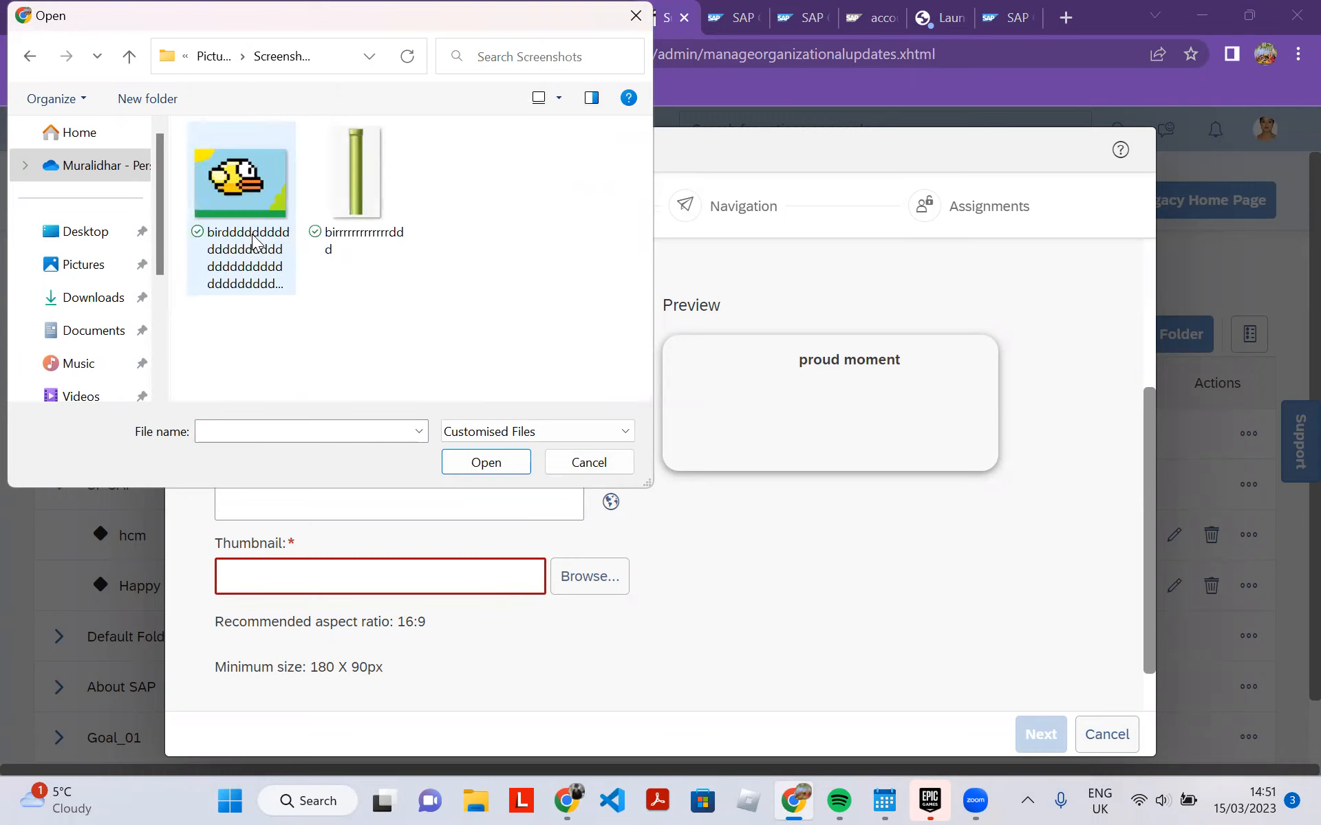
left_click(331, 186)
left_click(495, 457)
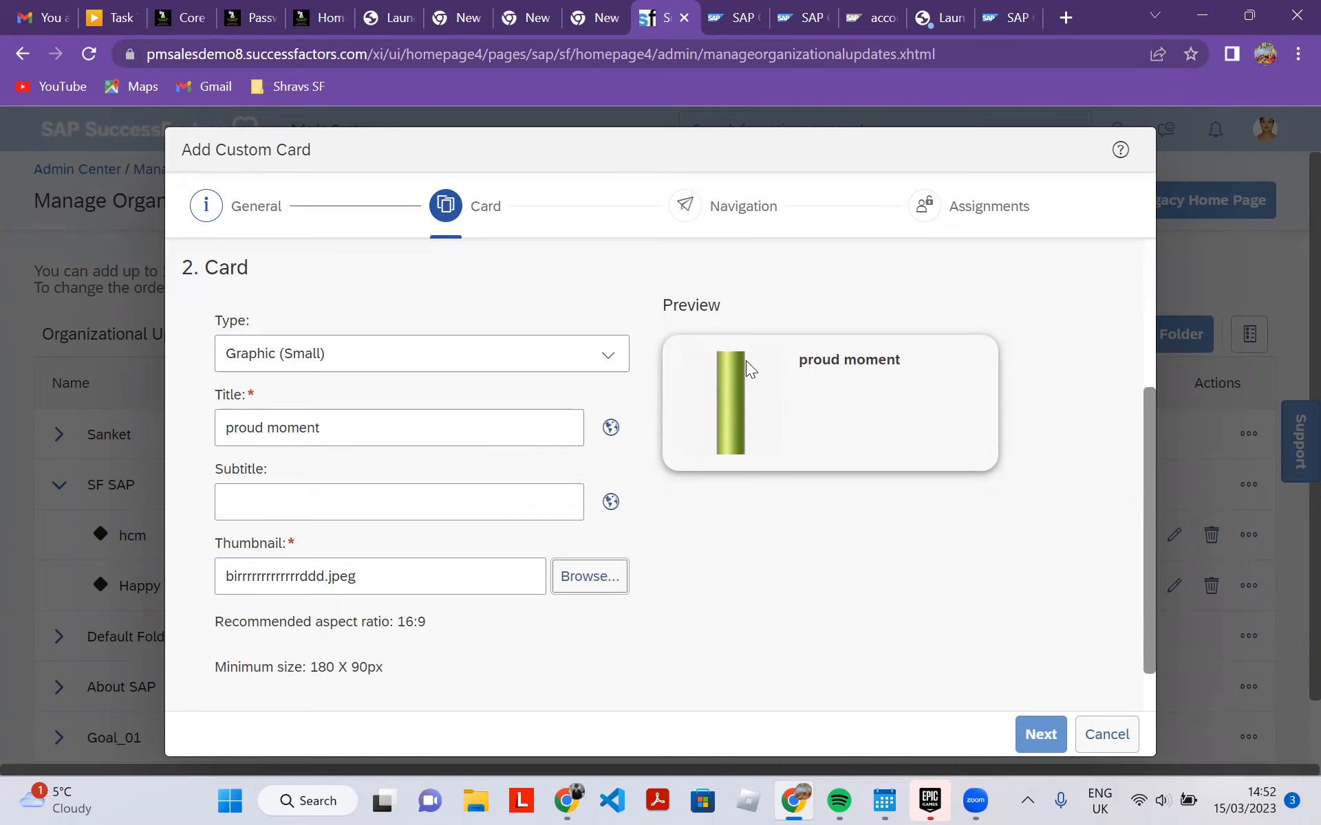
scroll(746, 359, "up", 1)
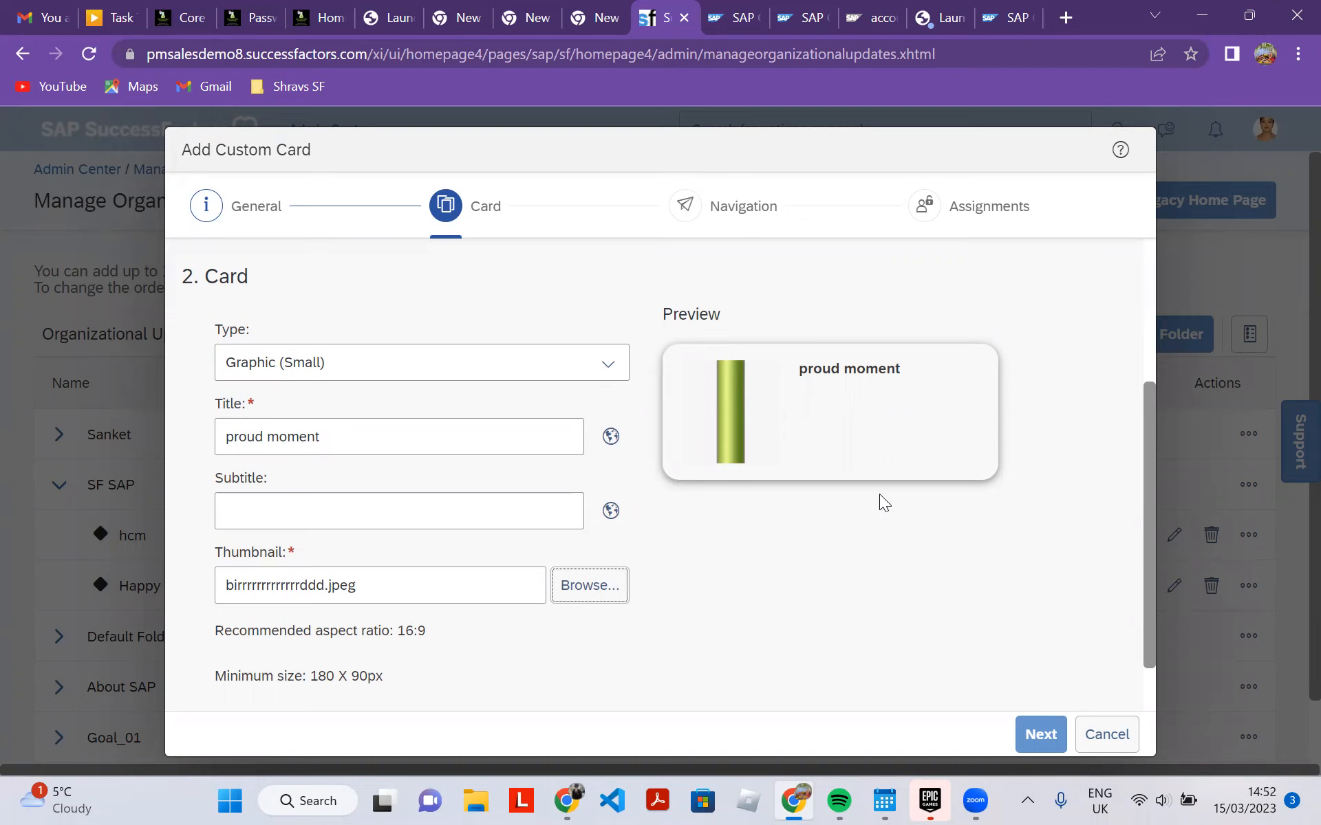
Enter "Winning" as the custom card's subtitle and continue to the navigation settings.
key("shift+Tab")
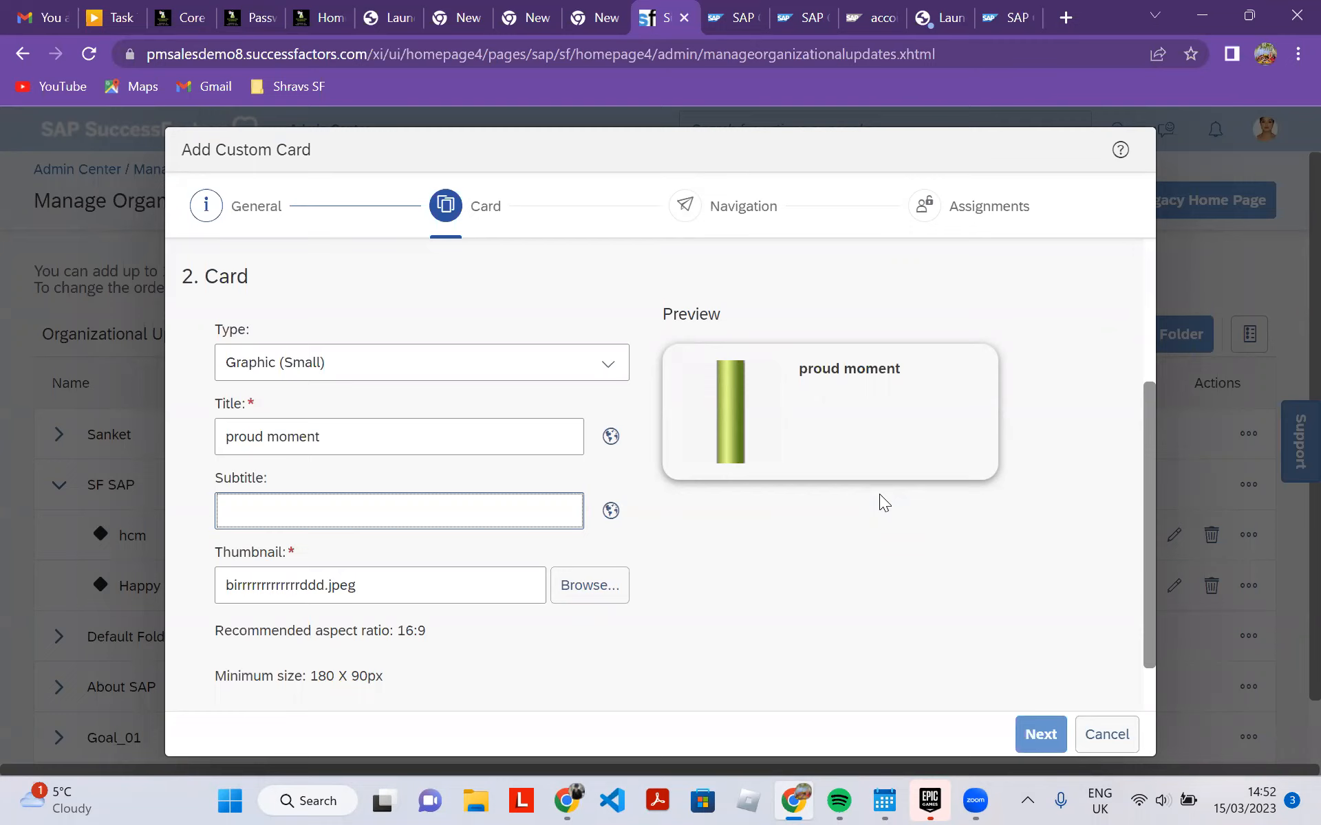
type("Winning")
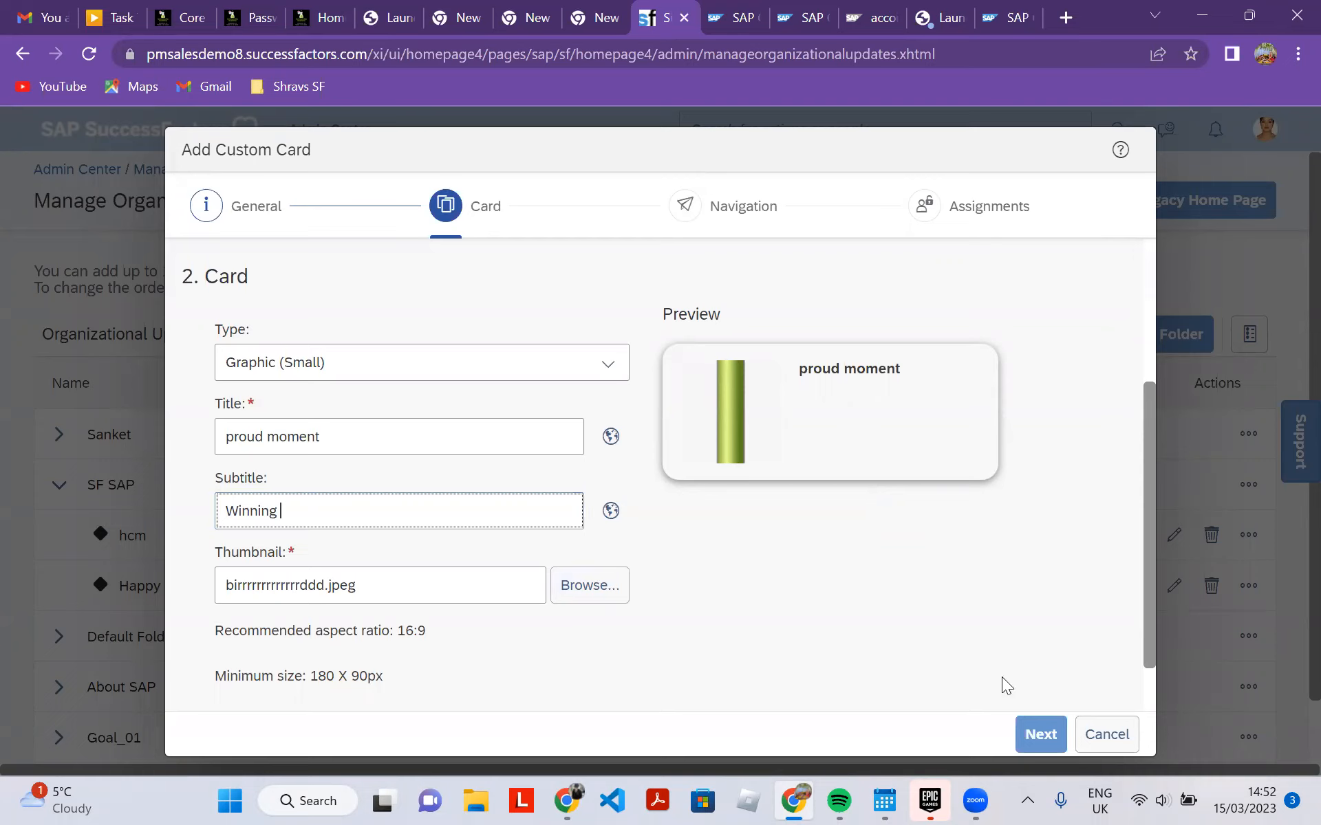
left_click(1024, 740)
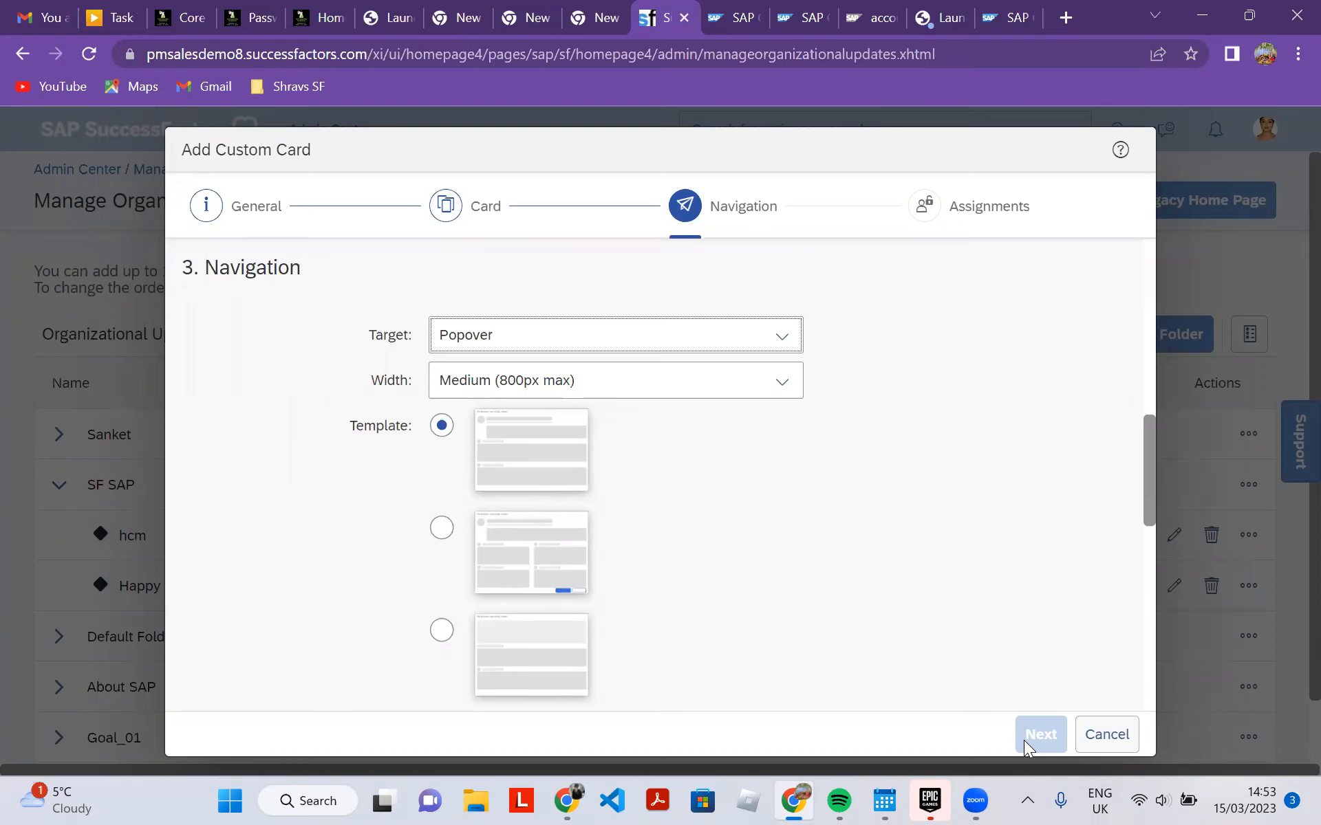
Check the target and width options, keep Popover and Medium (800px max), and choose the second template, accepting the loss of unsaved content.
key("space")
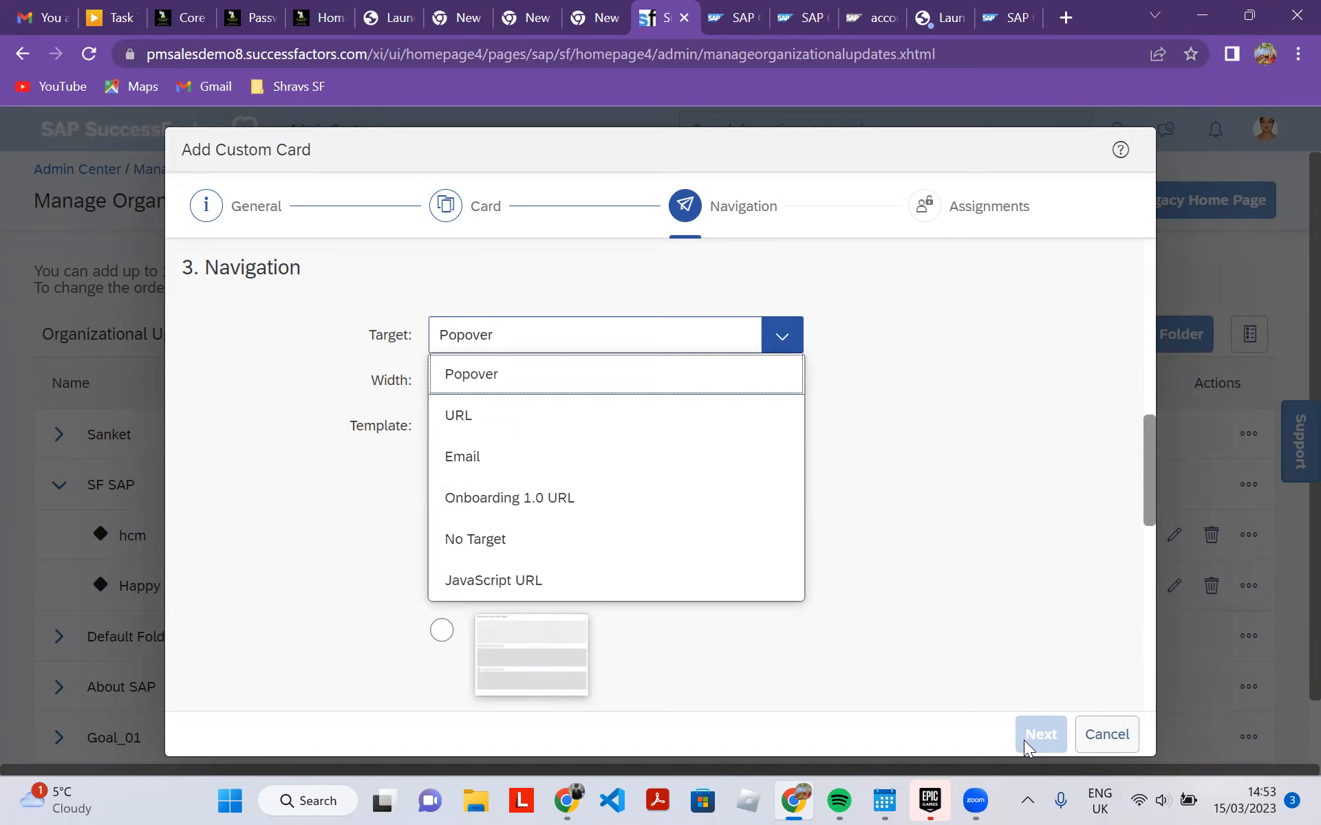
key("Escape")
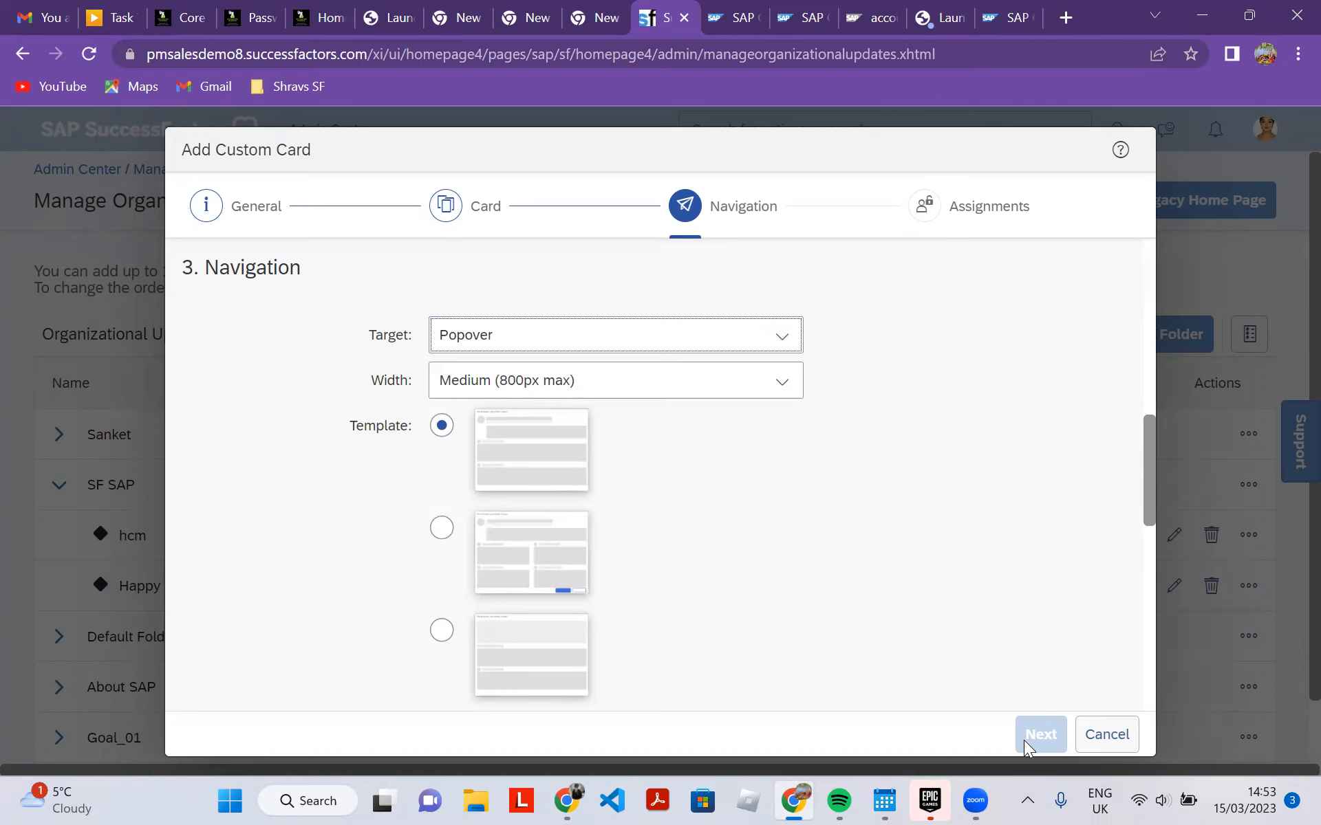
key("Tab")
key("space")
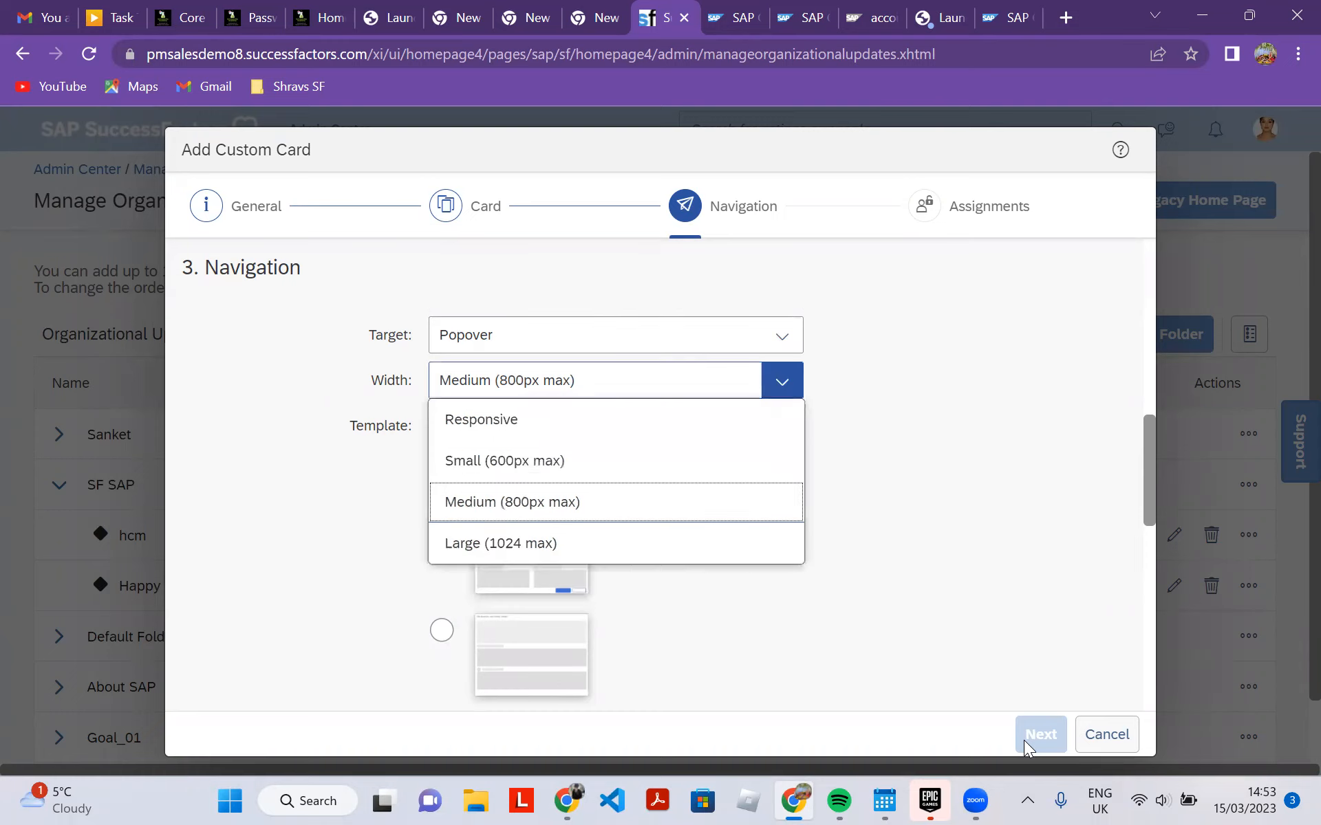
key("Escape")
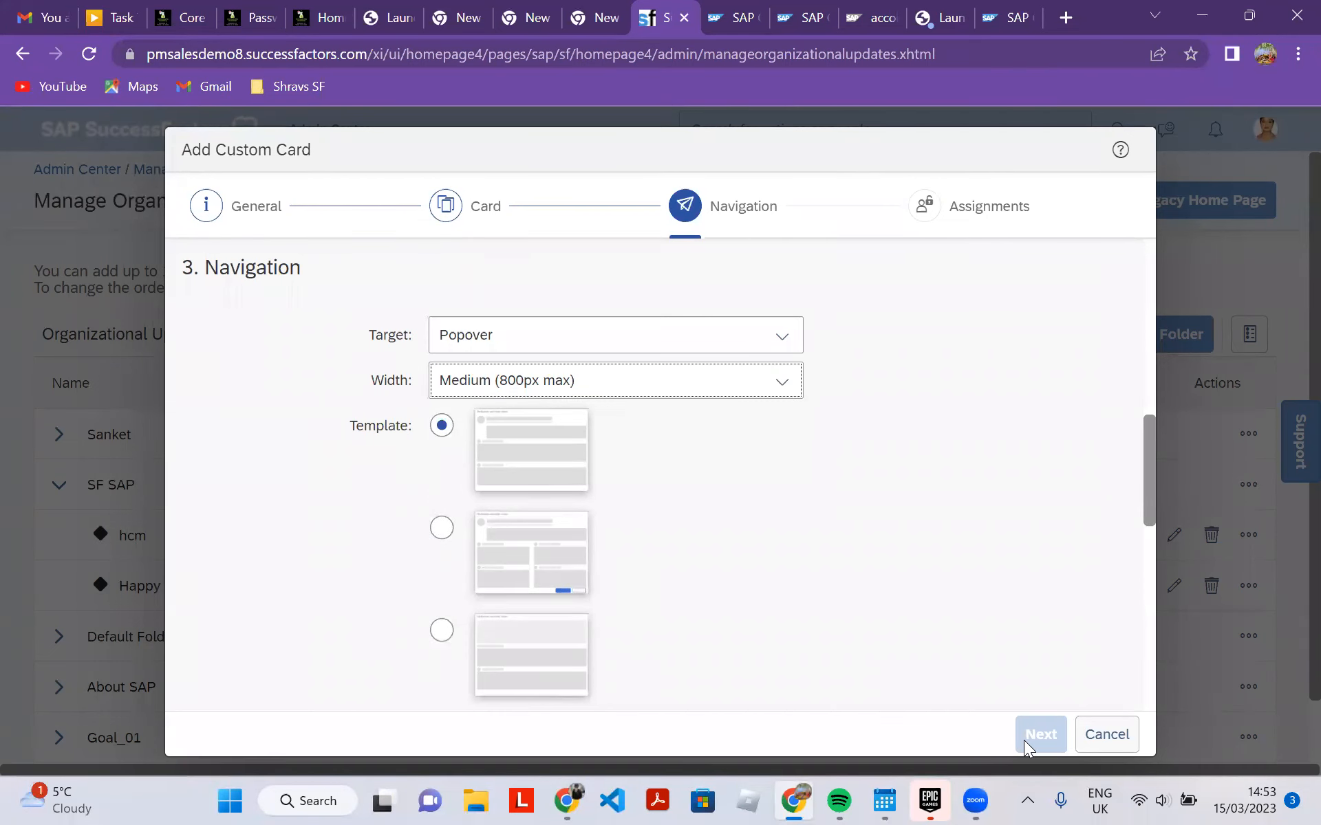
key("Tab")
key("Down")
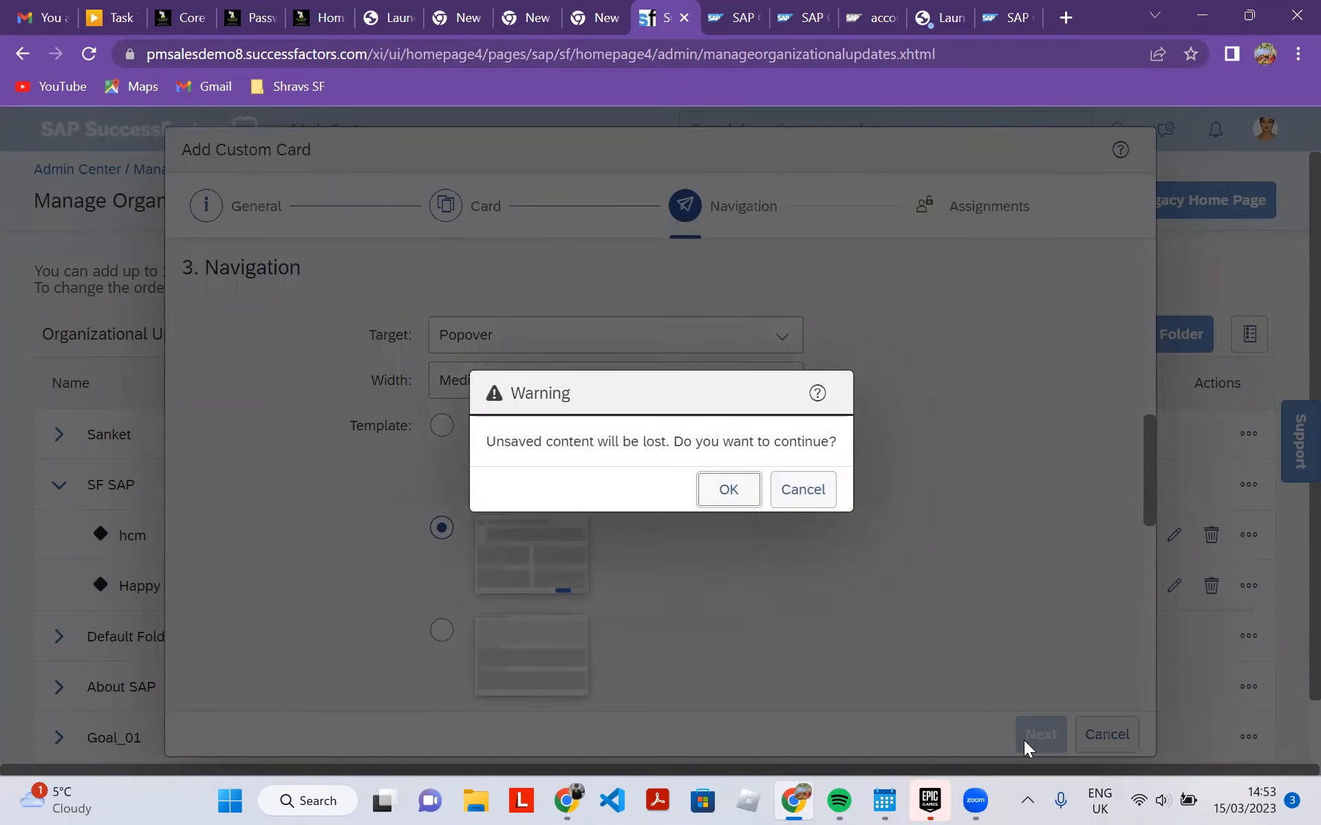
key("Return")
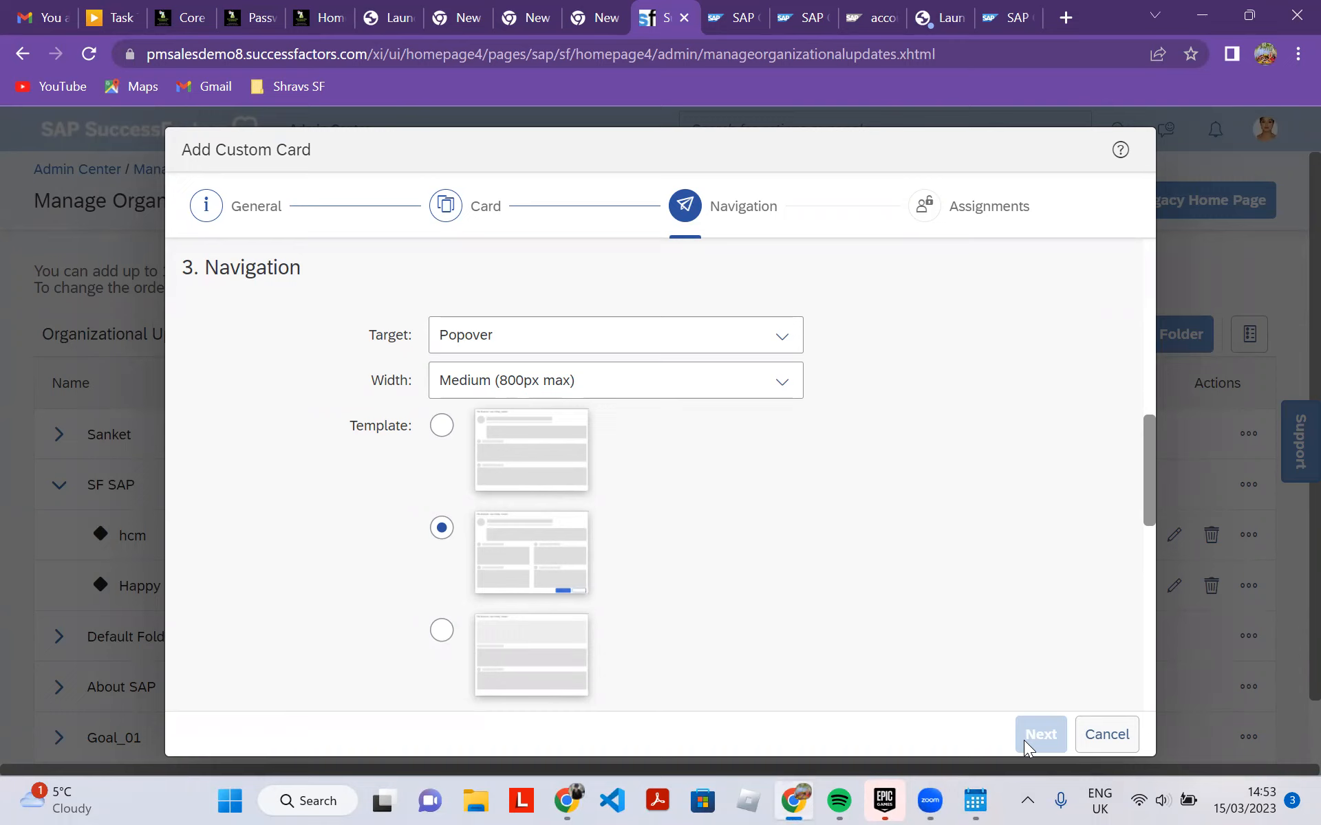
Delete the template's title, subtitle and body placeholder text from the card's content, leaving the additional text and bullet list.
scroll(1025, 740, "down", 5)
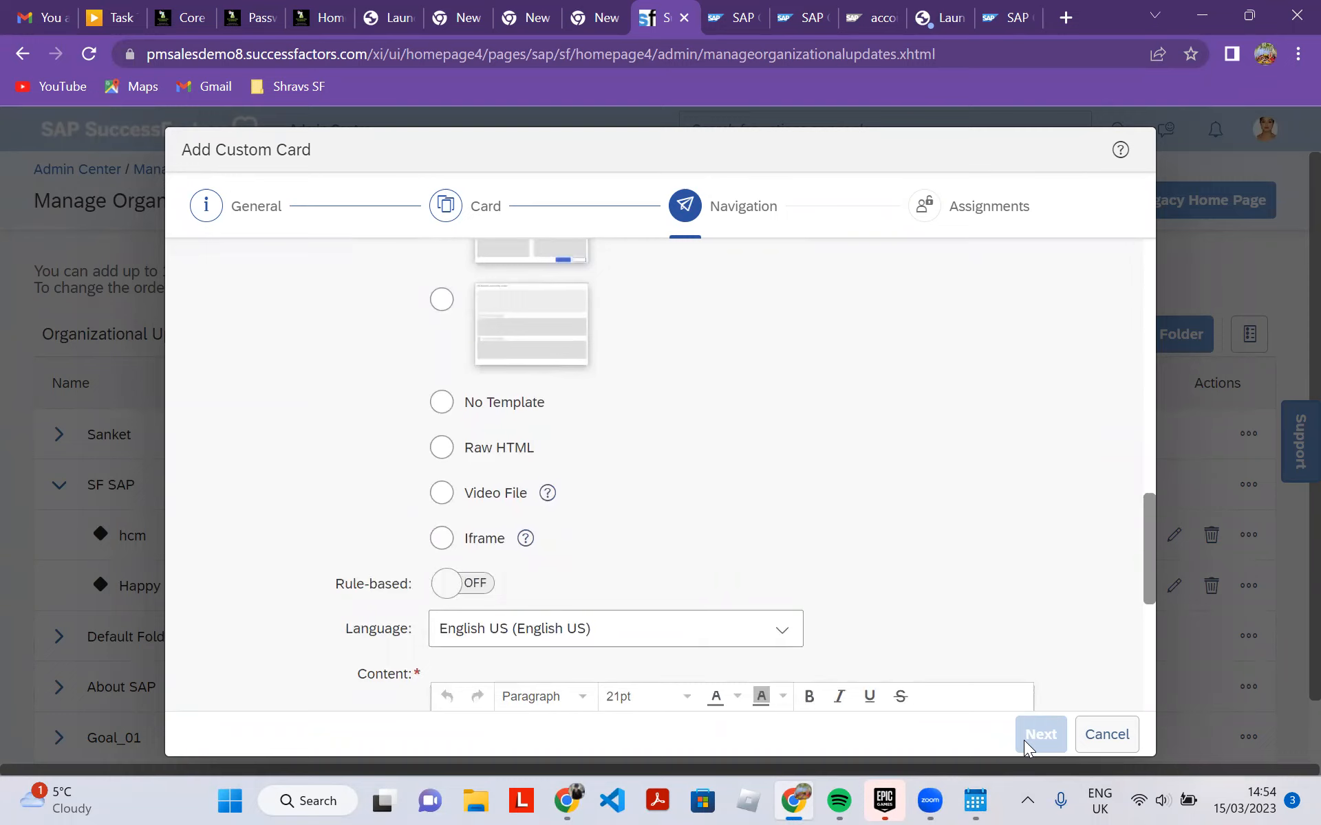
scroll(1023, 740, "down", 5)
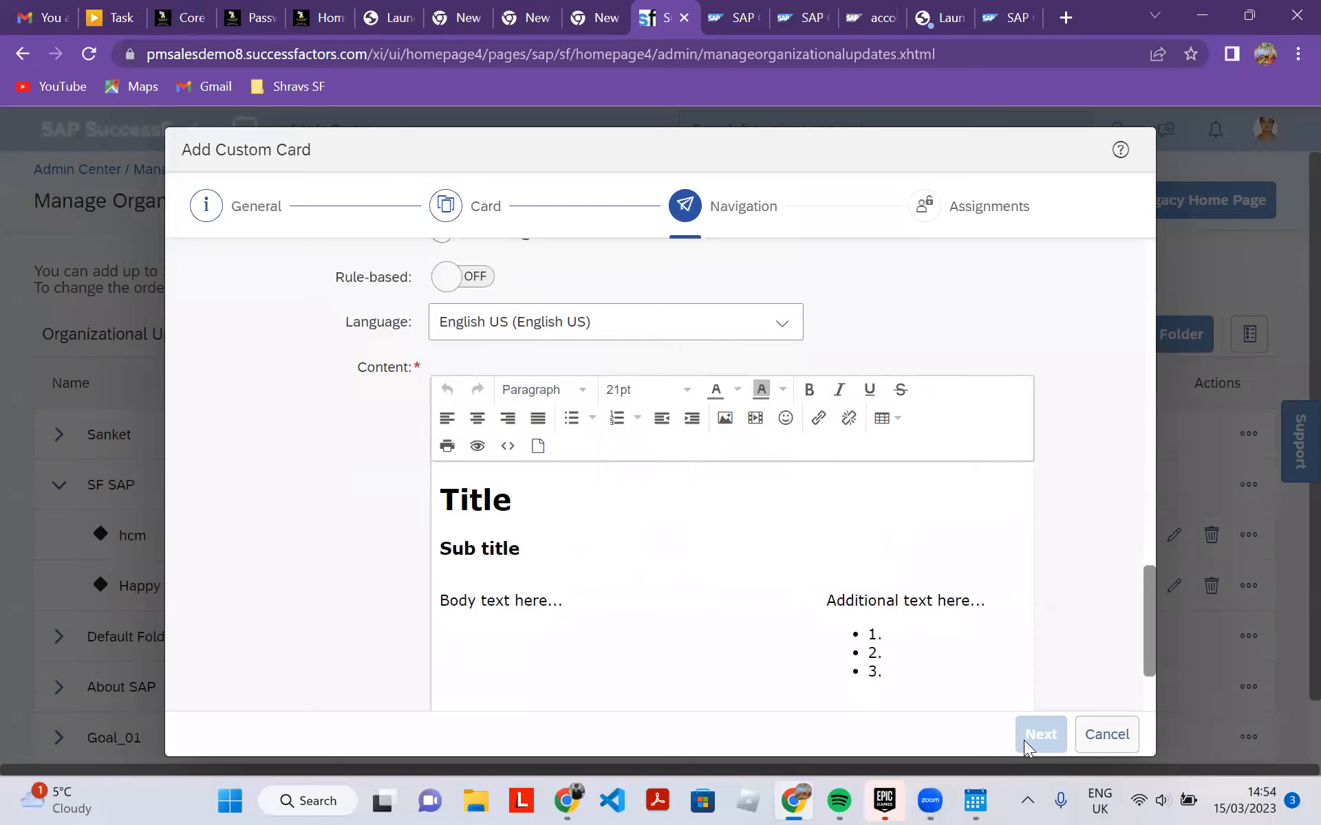
scroll(1024, 739, "down", 3)
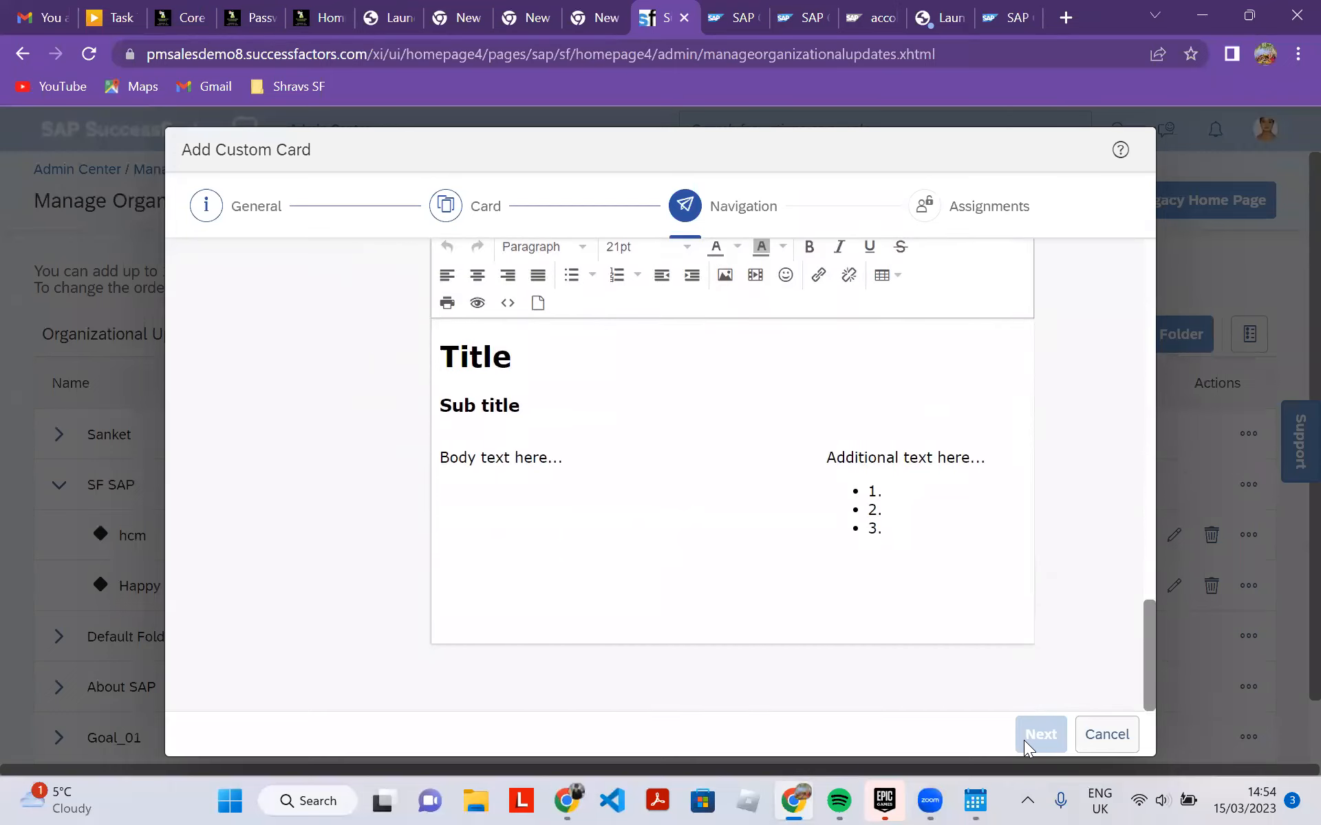
scroll(1024, 740, "up", 3)
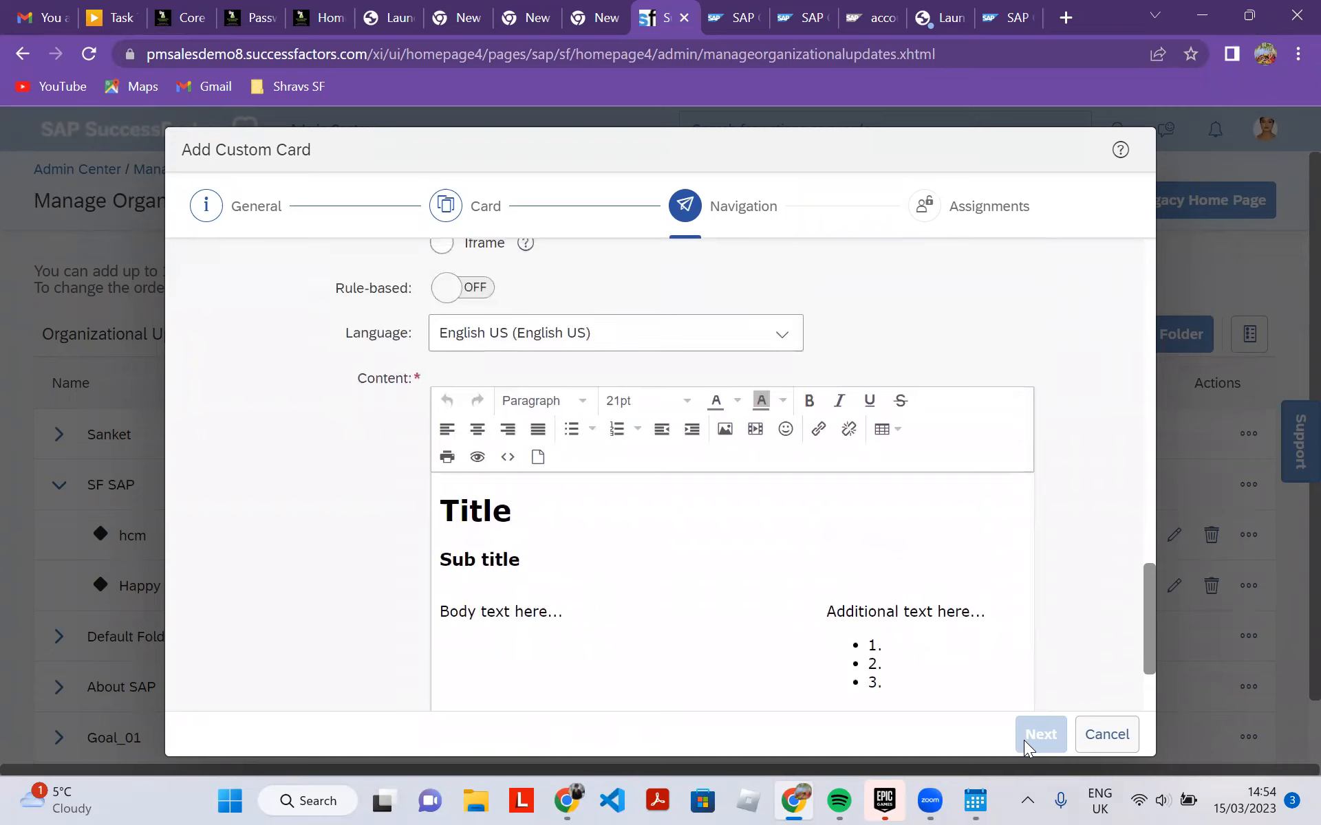
left_click(562, 612)
key("BackSpace")
key("BackSpace")
key("BackSpace")
key("BackSpace")
key("BackSpace")
key("BackSpace")
key("BackSpace")
key("BackSpace")
key("BackSpace")
key("BackSpace")
key("BackSpace")
key("BackSpace")
key("BackSpace")
key("BackSpace")
key("BackSpace")
key("BackSpace")
key("BackSpace")
key("BackSpace")
key("BackSpace")
key("BackSpace")
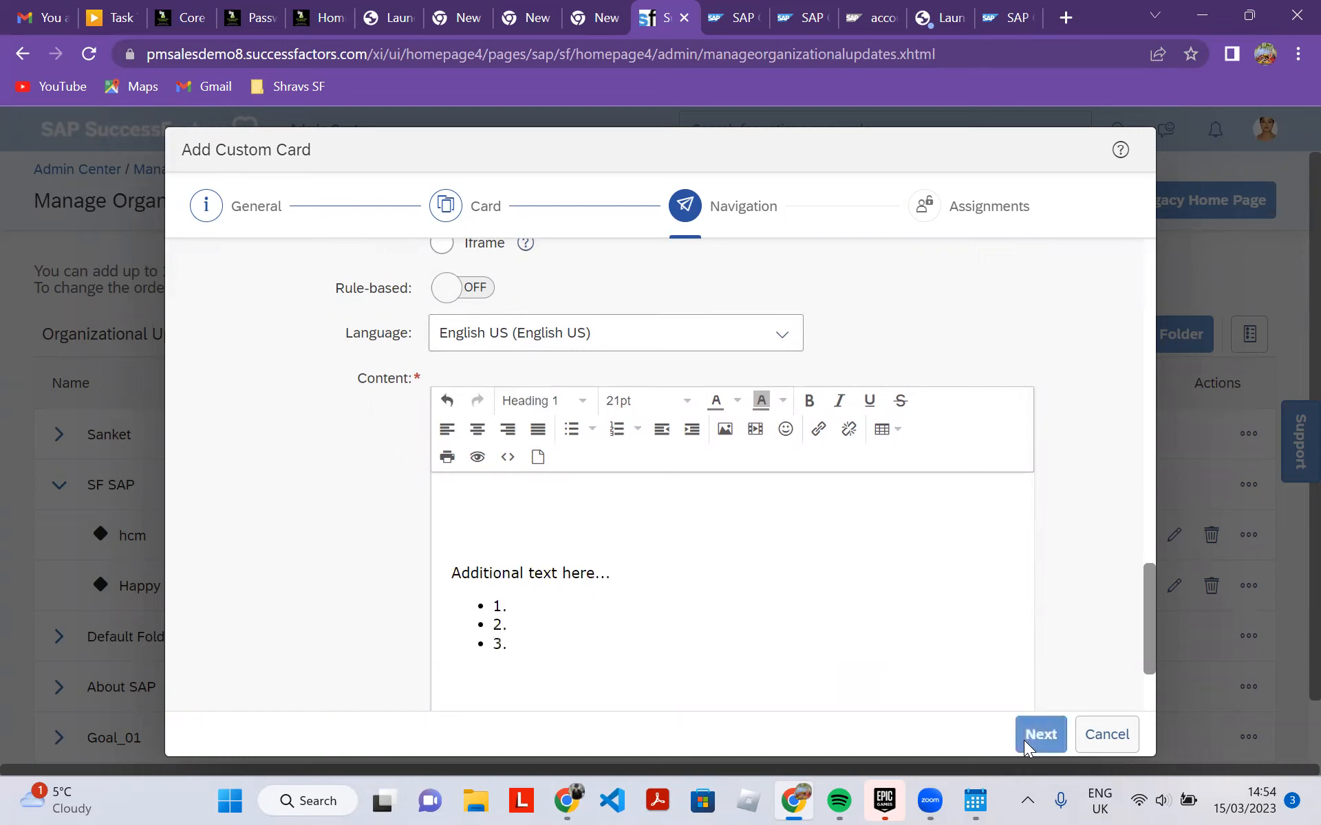
Enter "Awards" as the heading of the card's content.
type("A")
type("wrd")
key("BackSpace")
key("BackSpace")
key("BackSpace")
type("wa")
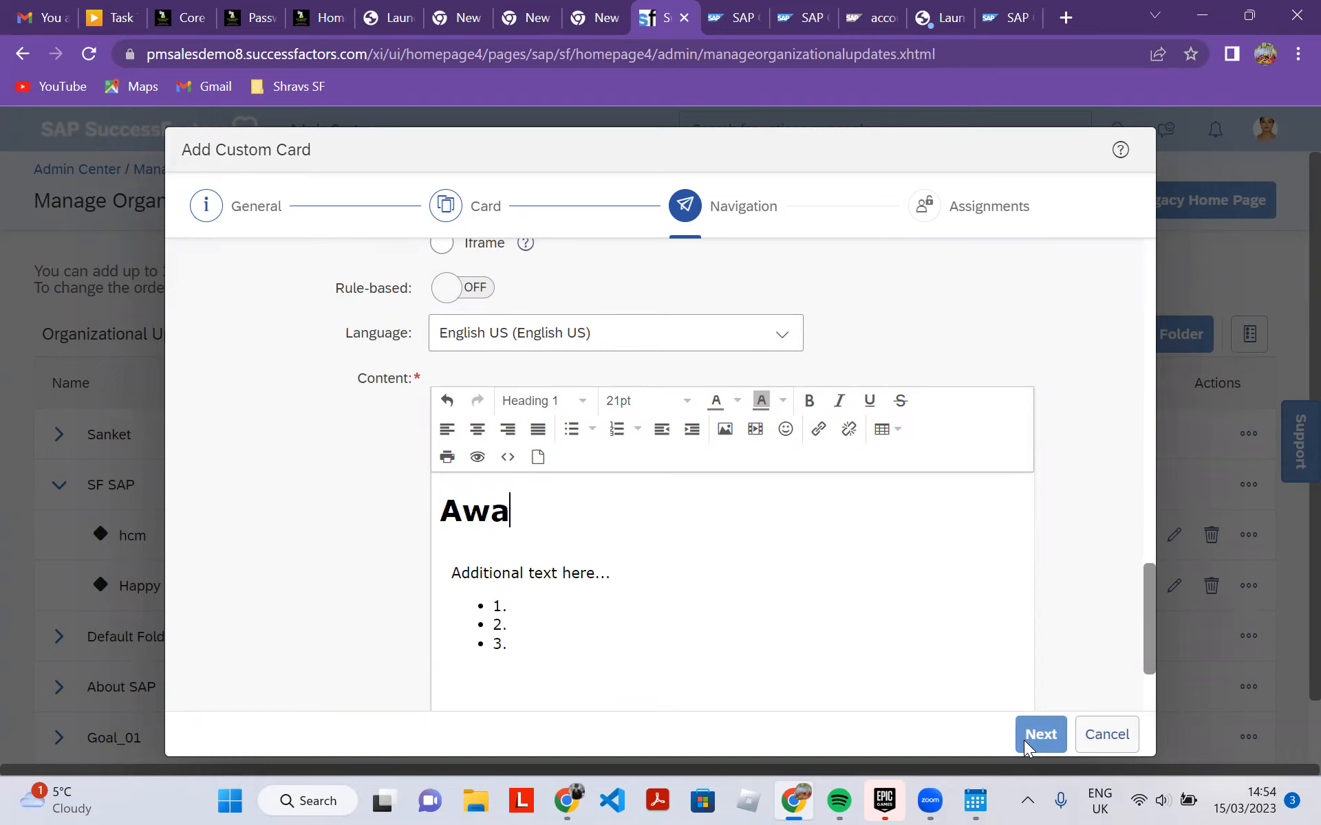
type("rds")
Turn on the rule-based option for the card's navigation and continue to the assignment settings.
scroll(660, 475, "up", 2)
left_click(462, 410)
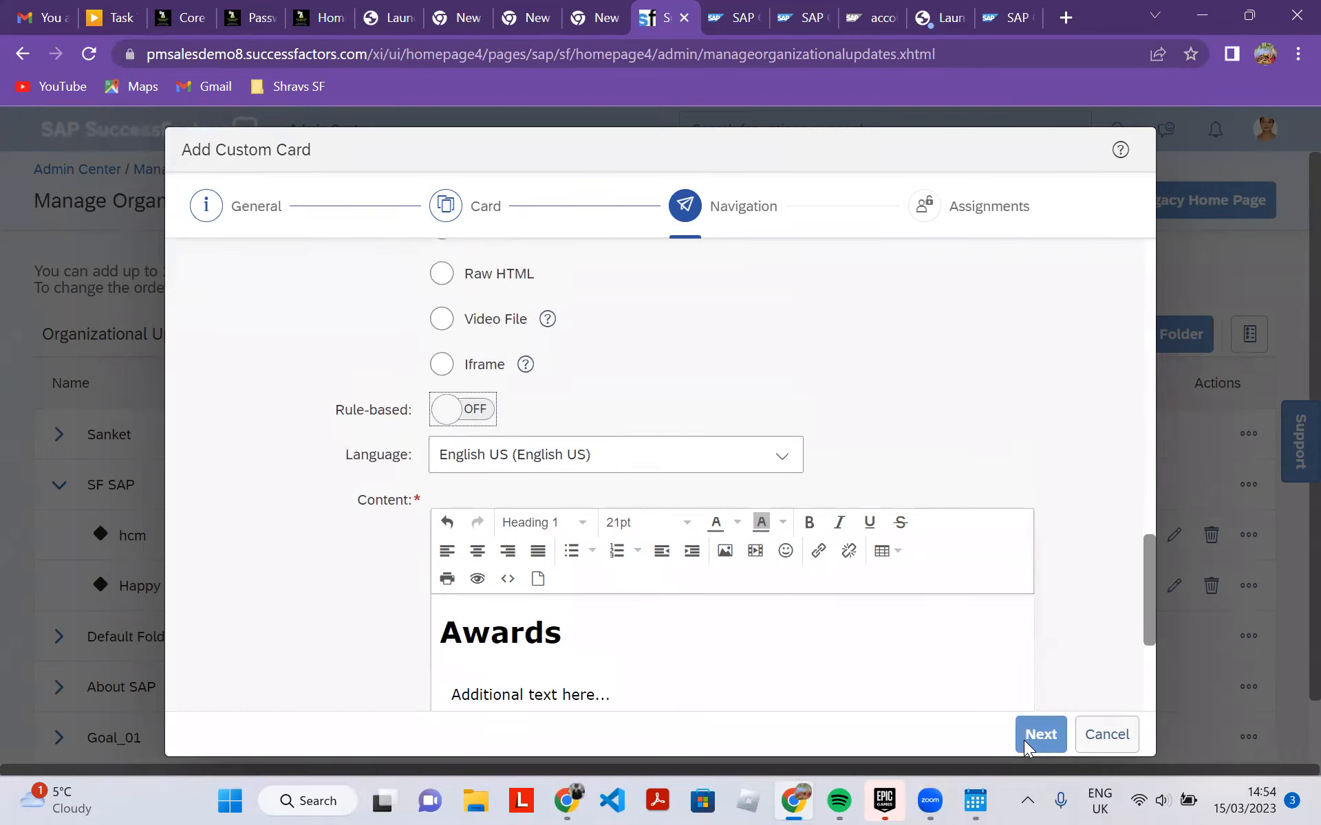
key("space")
scroll(1023, 740, "down", 2)
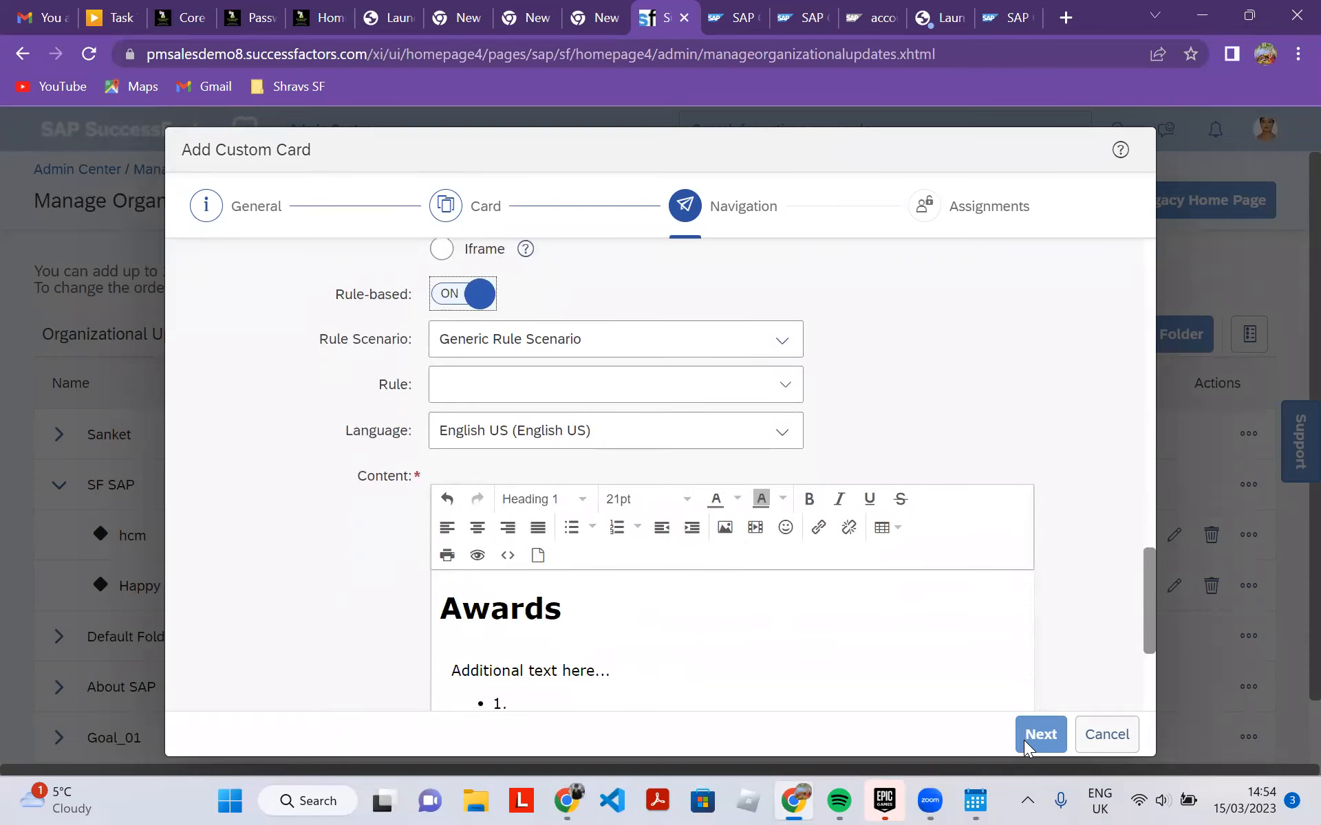
scroll(1023, 740, "down", 3)
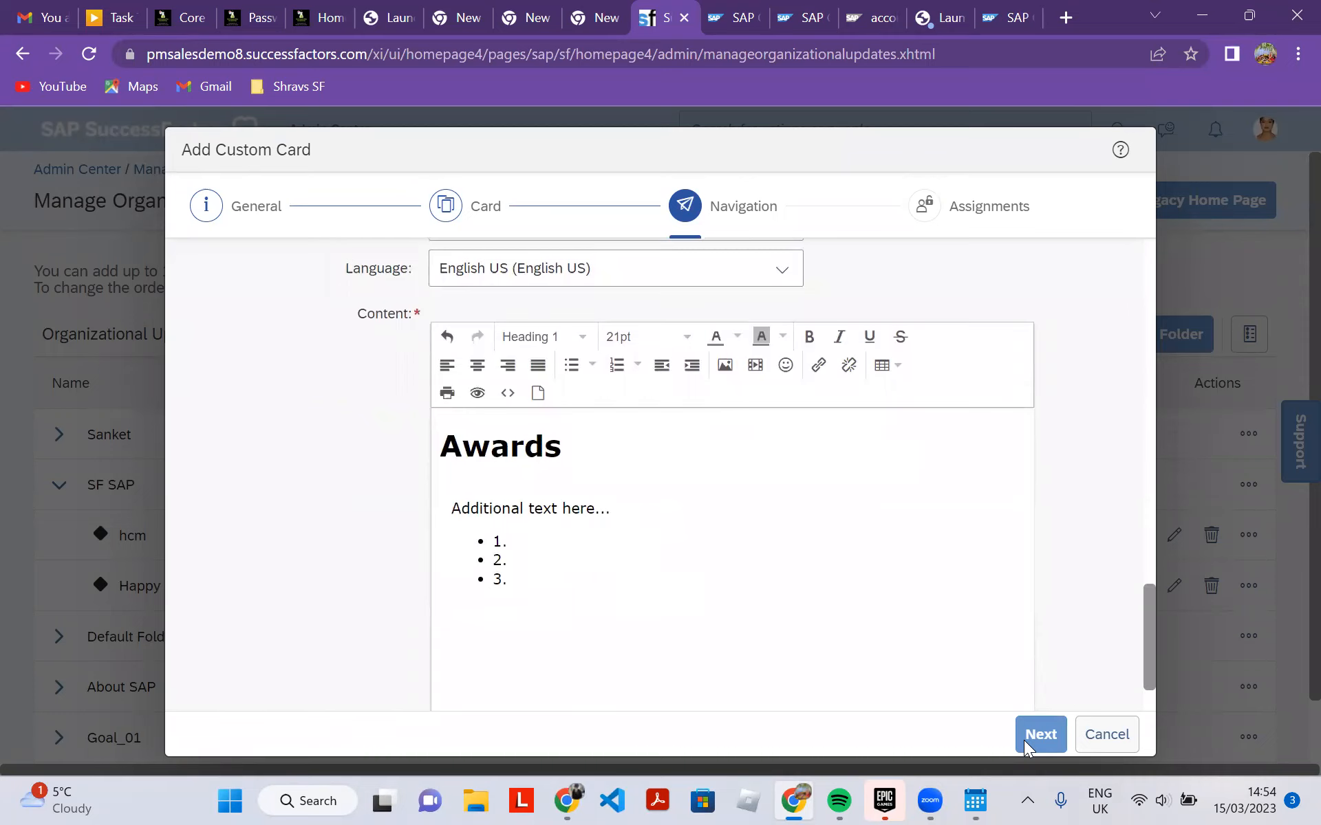
scroll(1023, 740, "down", 2)
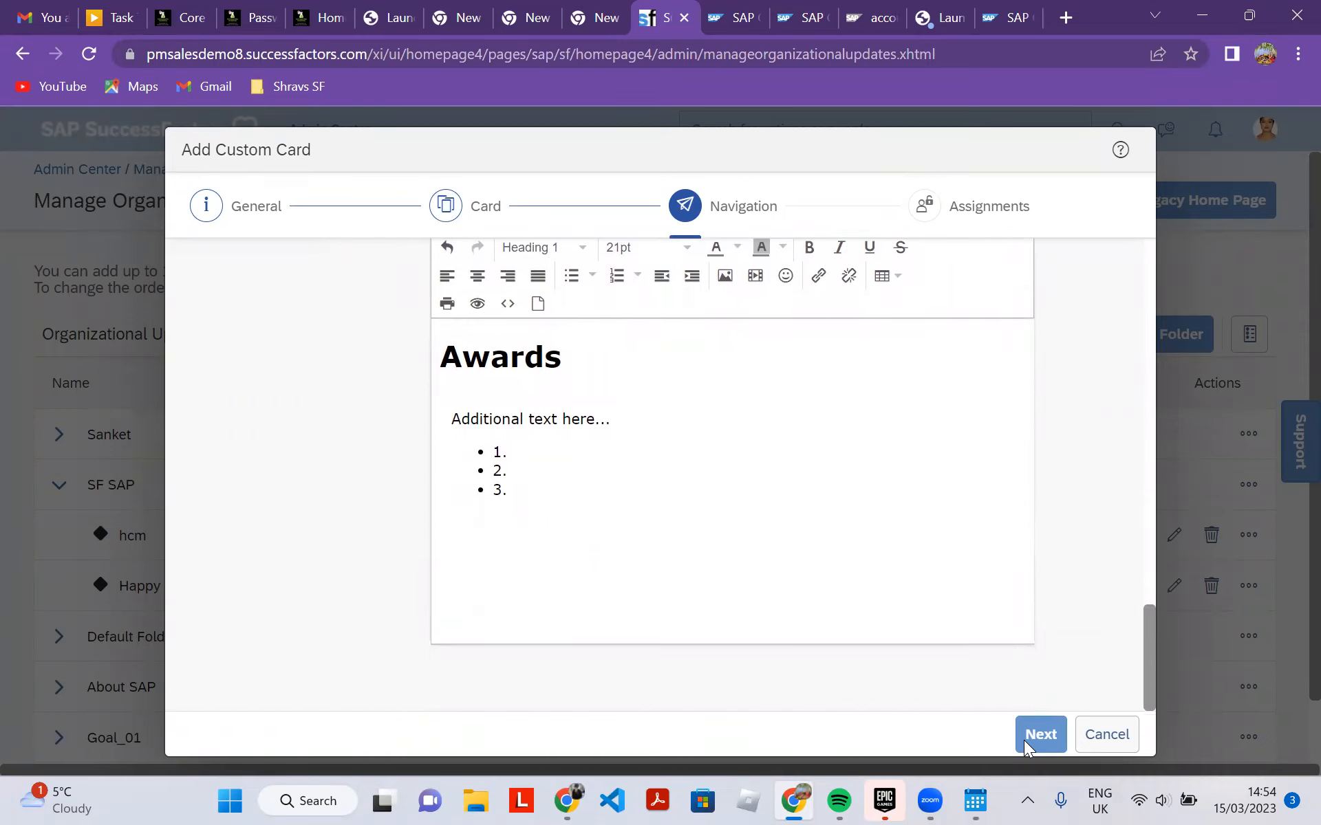
left_click(1023, 740)
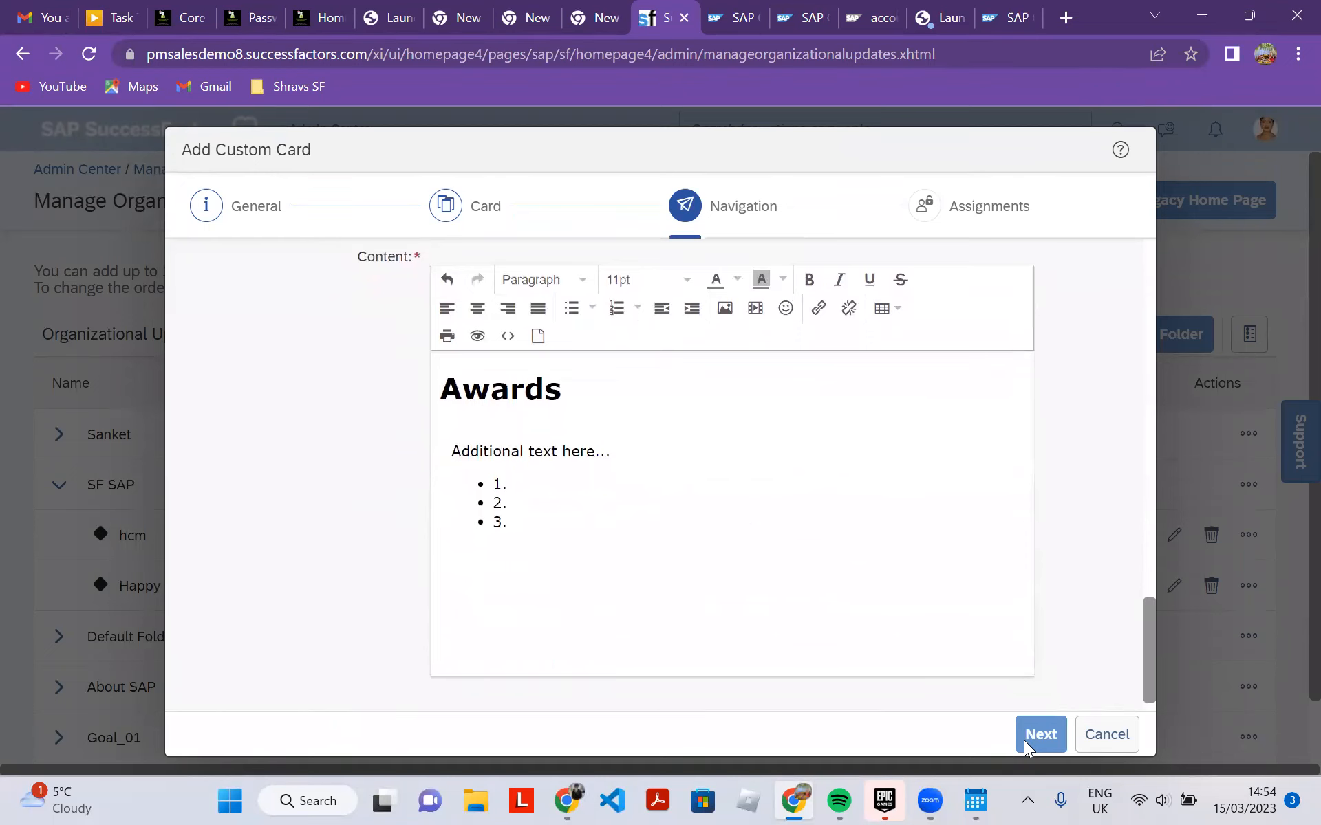
left_click(1024, 739)
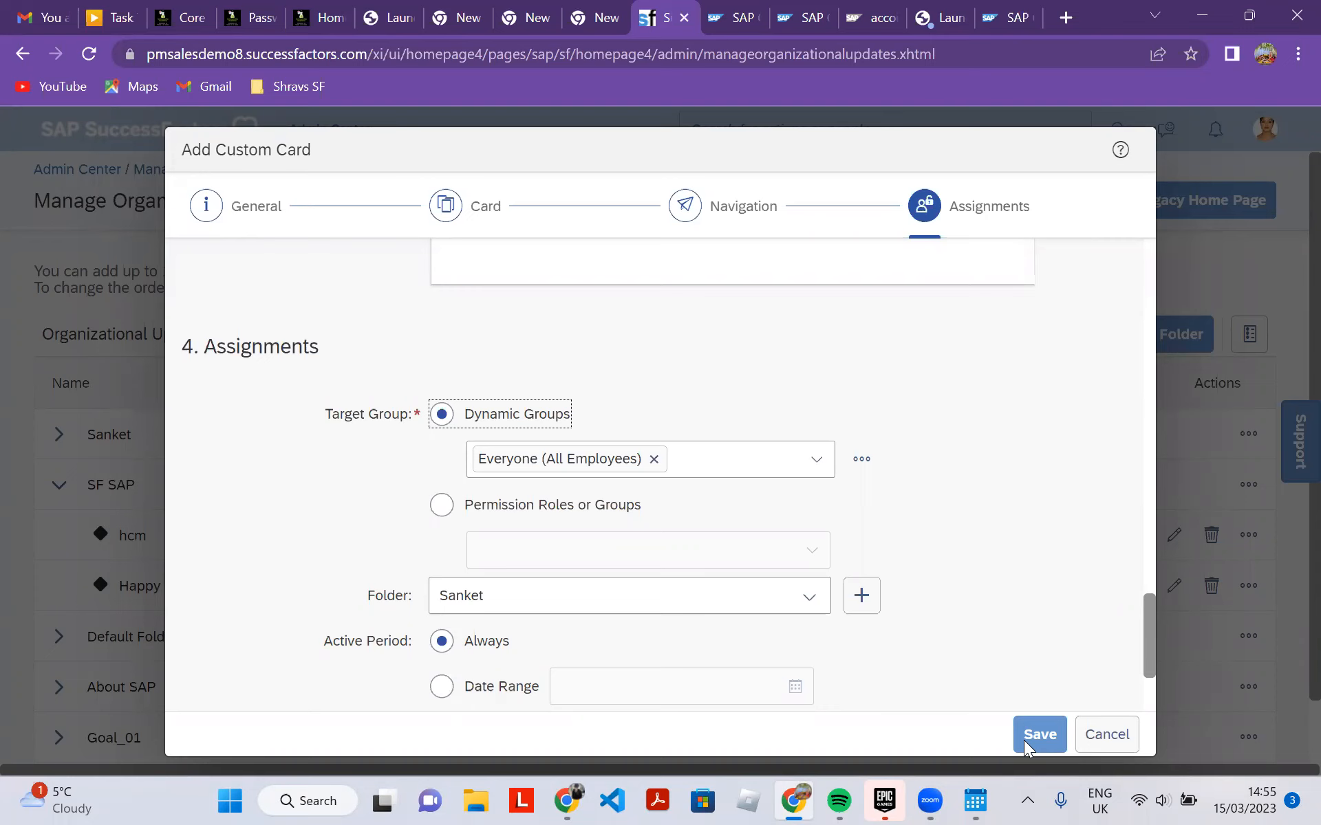
Check the existing folder choices for the card, then start a new folder titled "Sap Docmentation".
scroll(1023, 741, "down", 2)
key("alt+Down")
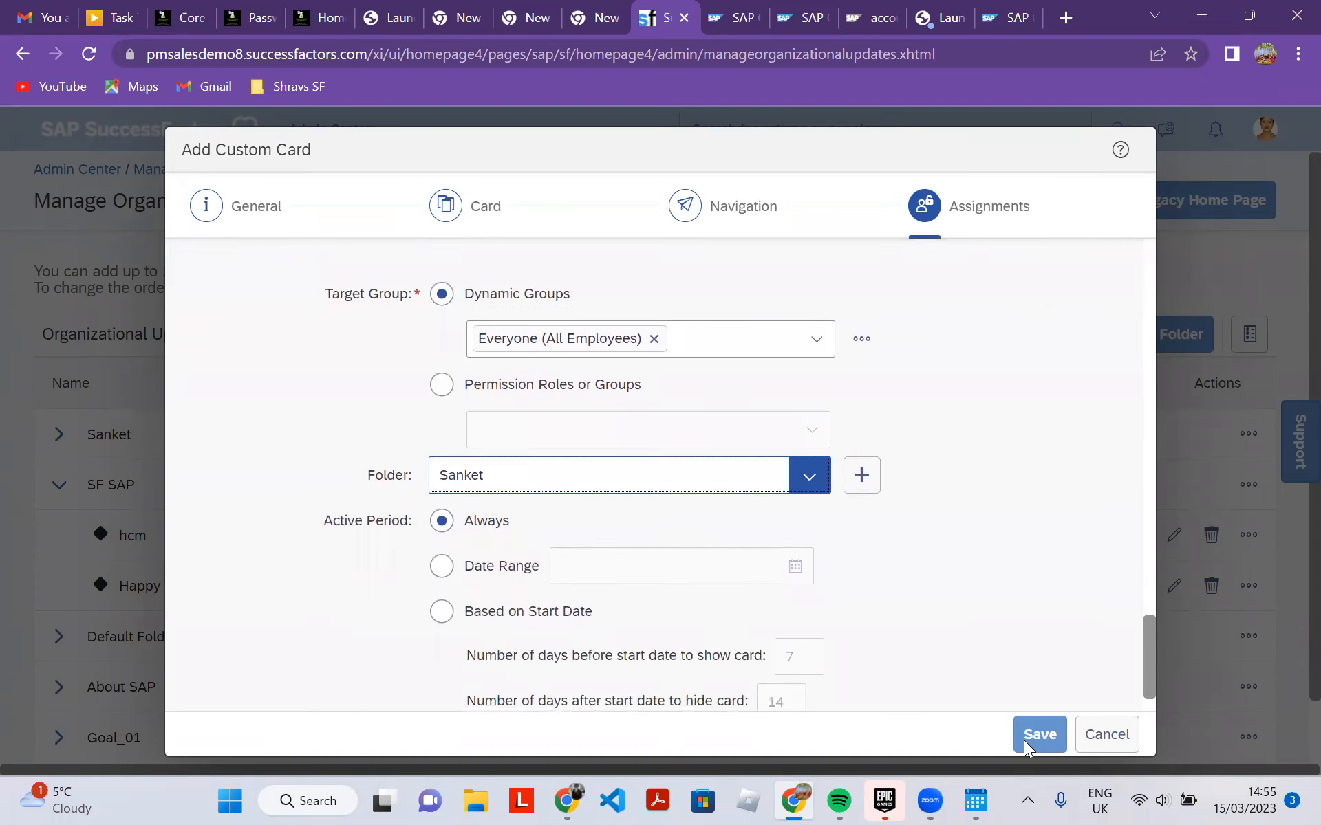
scroll(1024, 739, "down", 1)
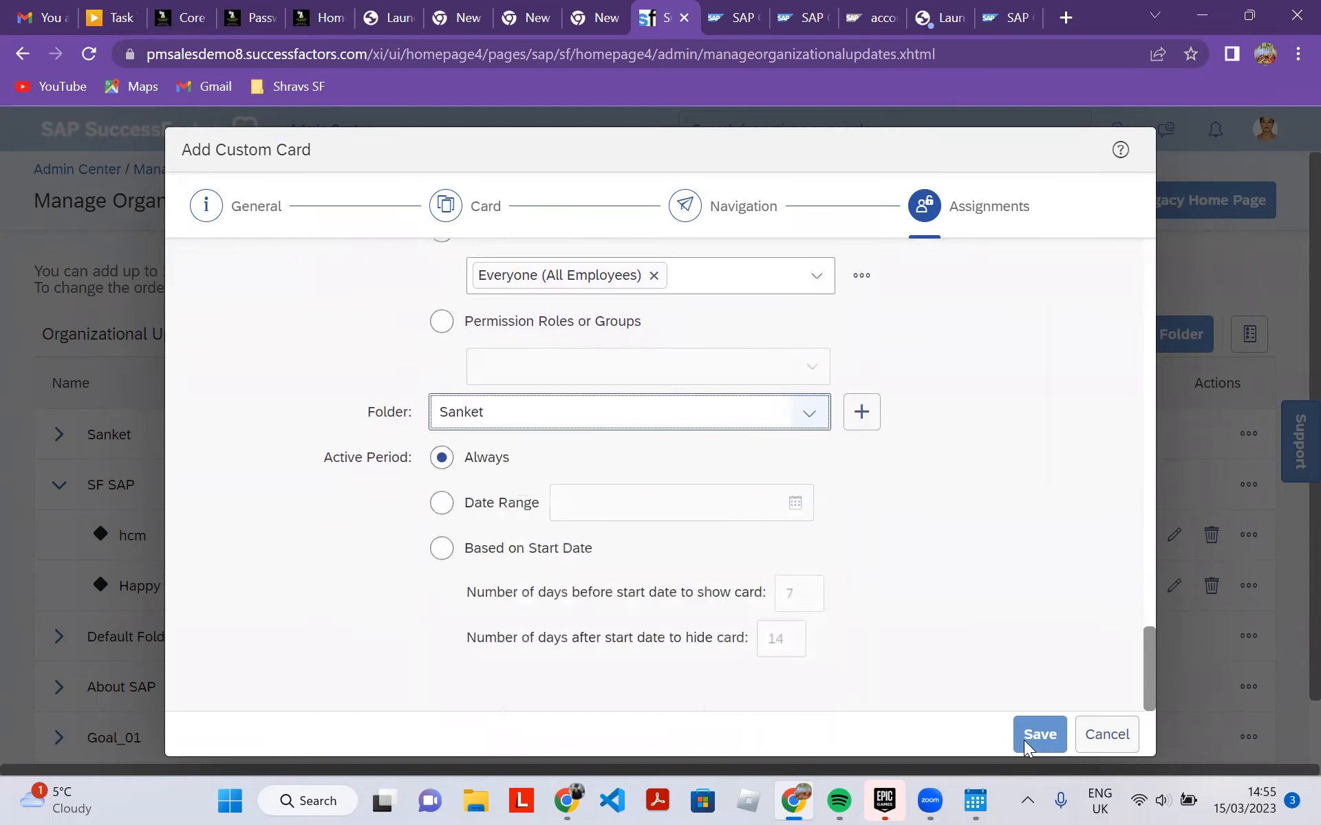
key("alt+Down")
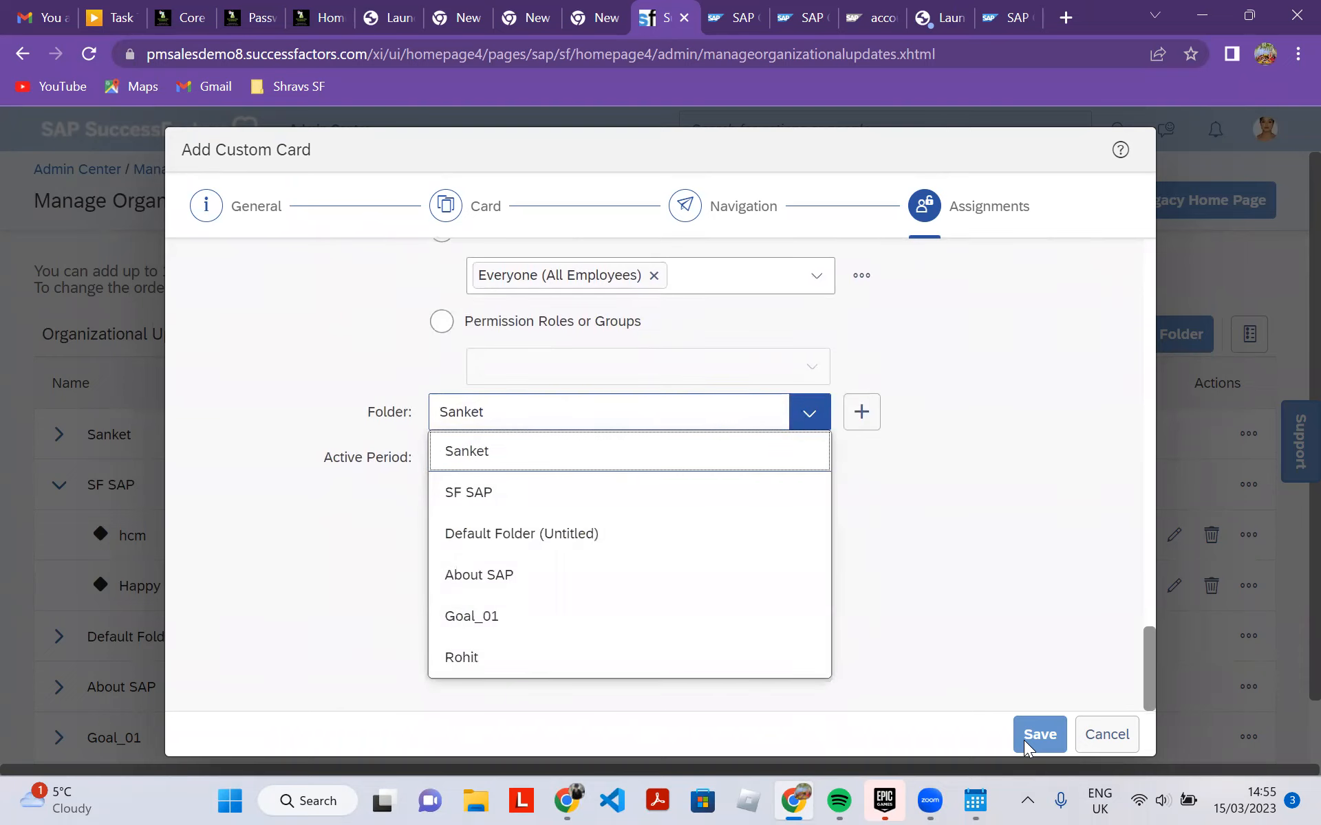
key("Tab")
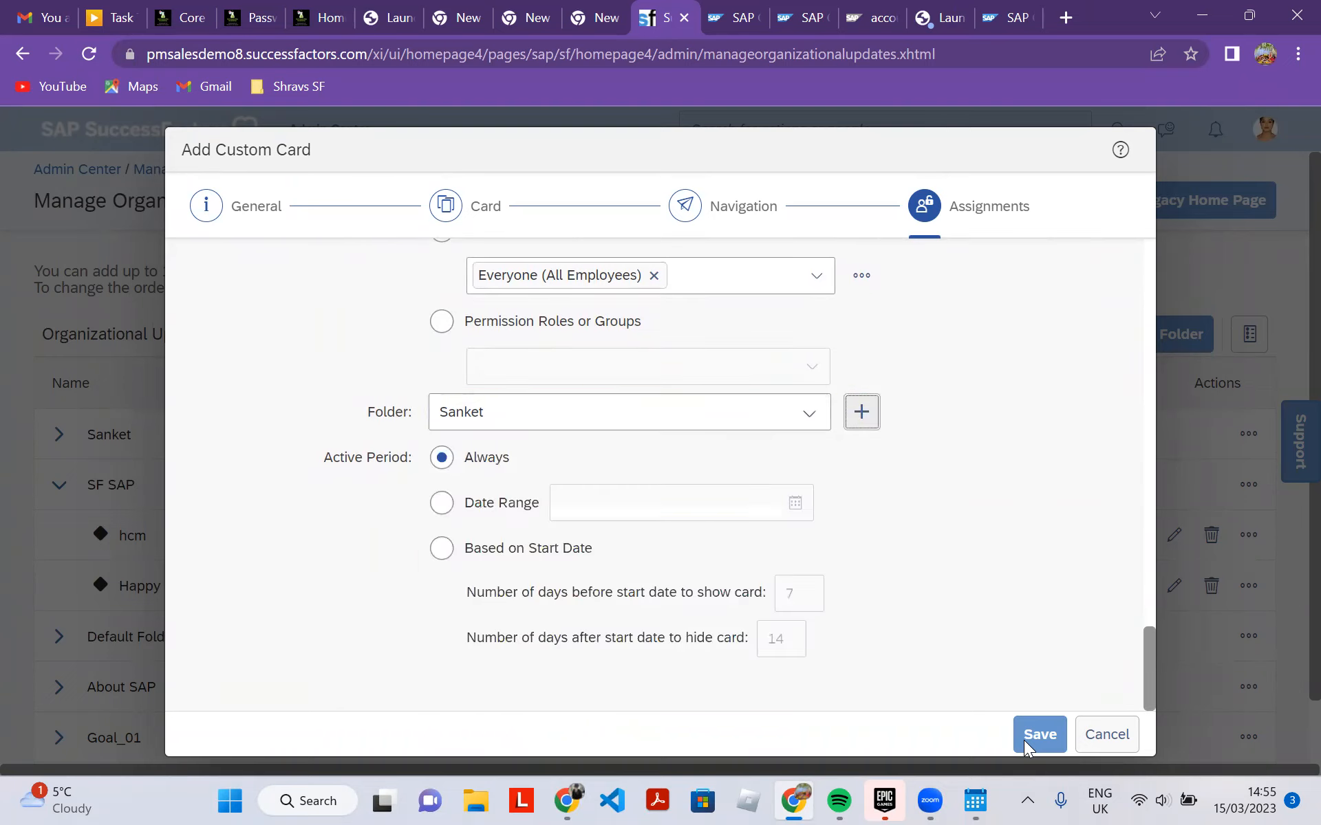
key("Return")
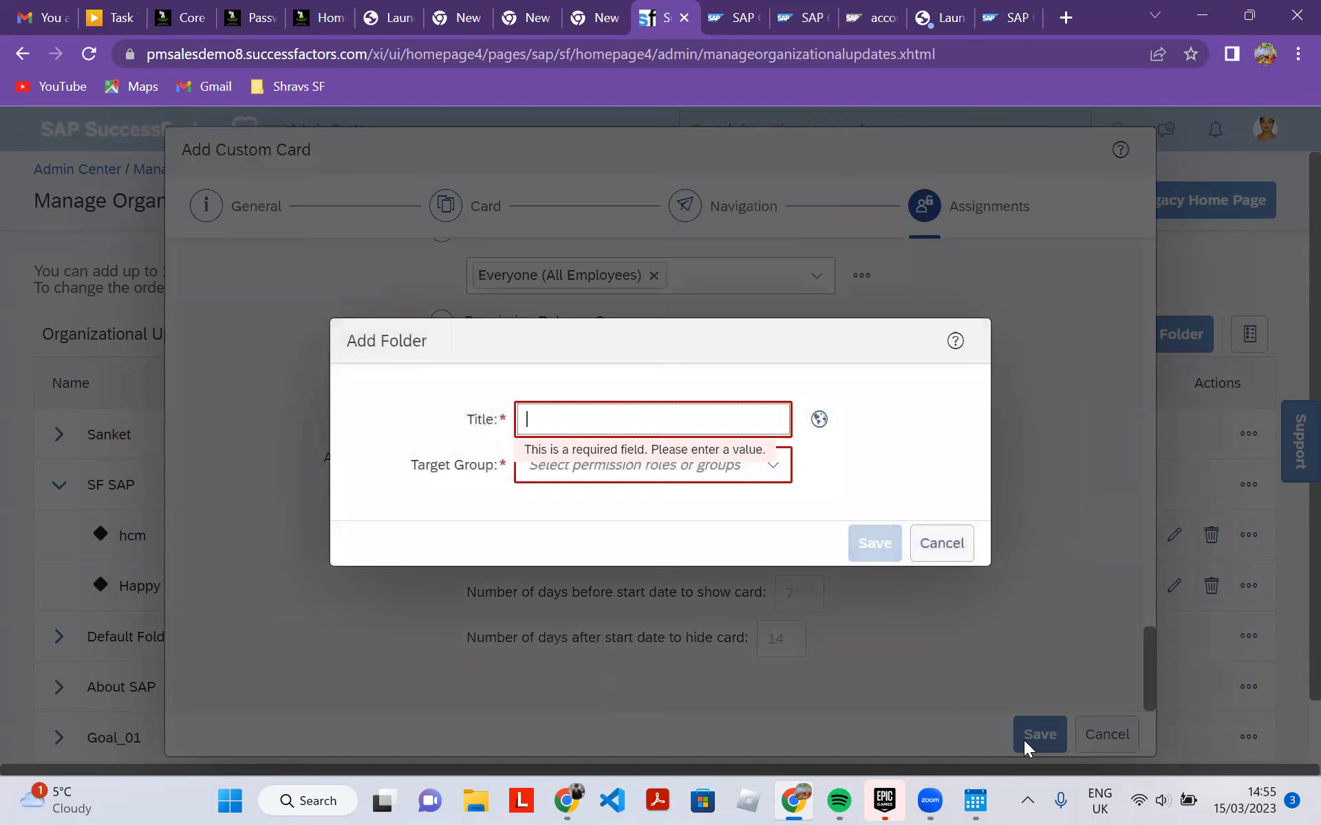
type("Sap Docmentation")
Set the new folder's target group to Everyone (All Employees) and save the folder.
left_click(789, 472)
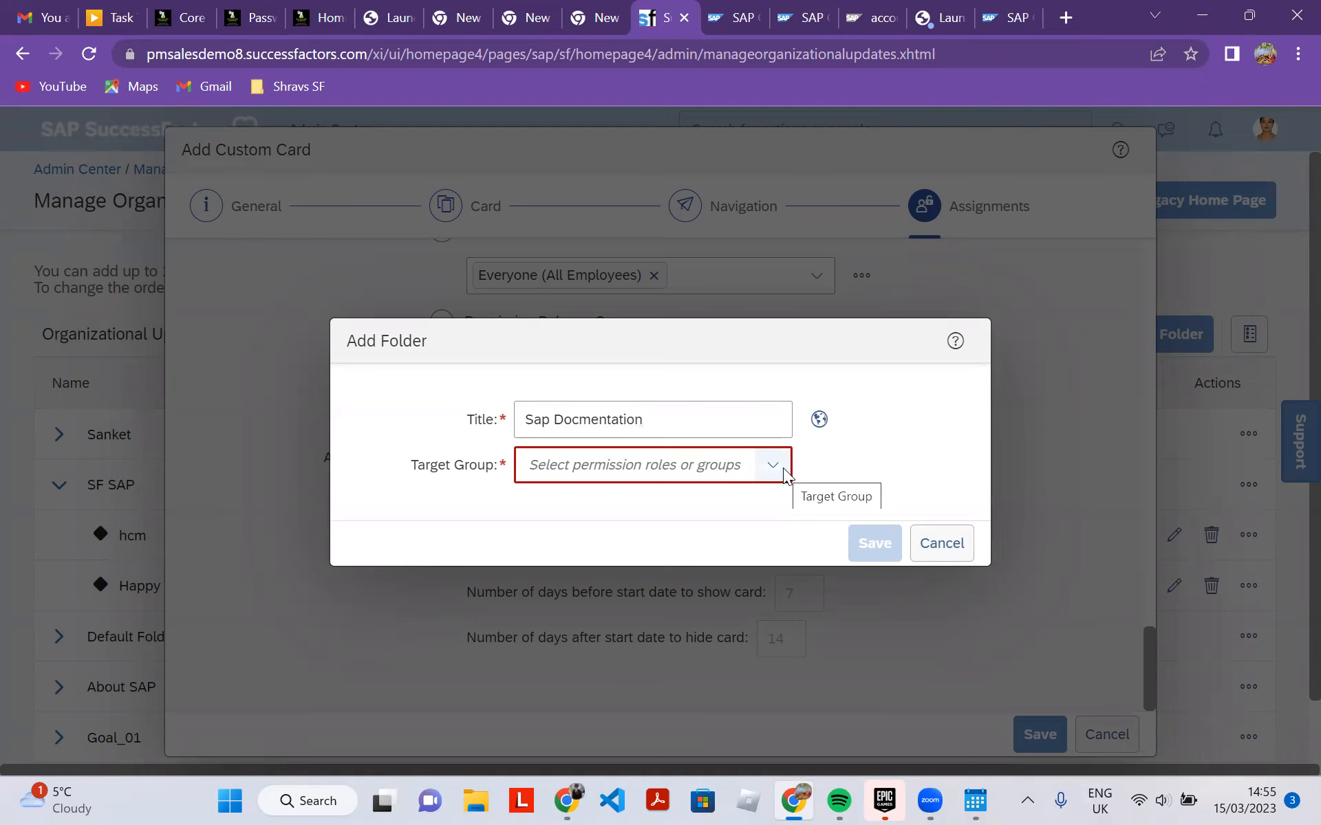
left_click(773, 465)
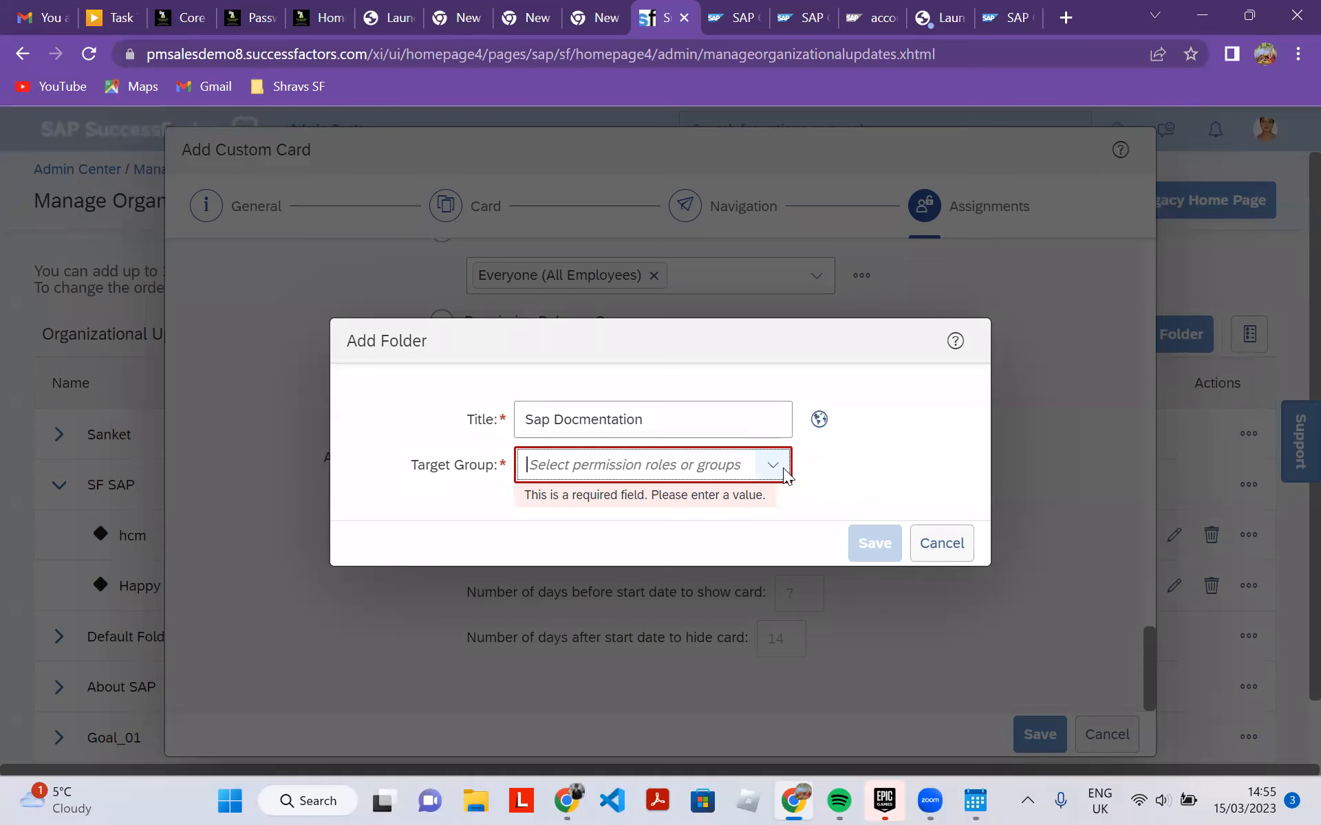
left_click(786, 473)
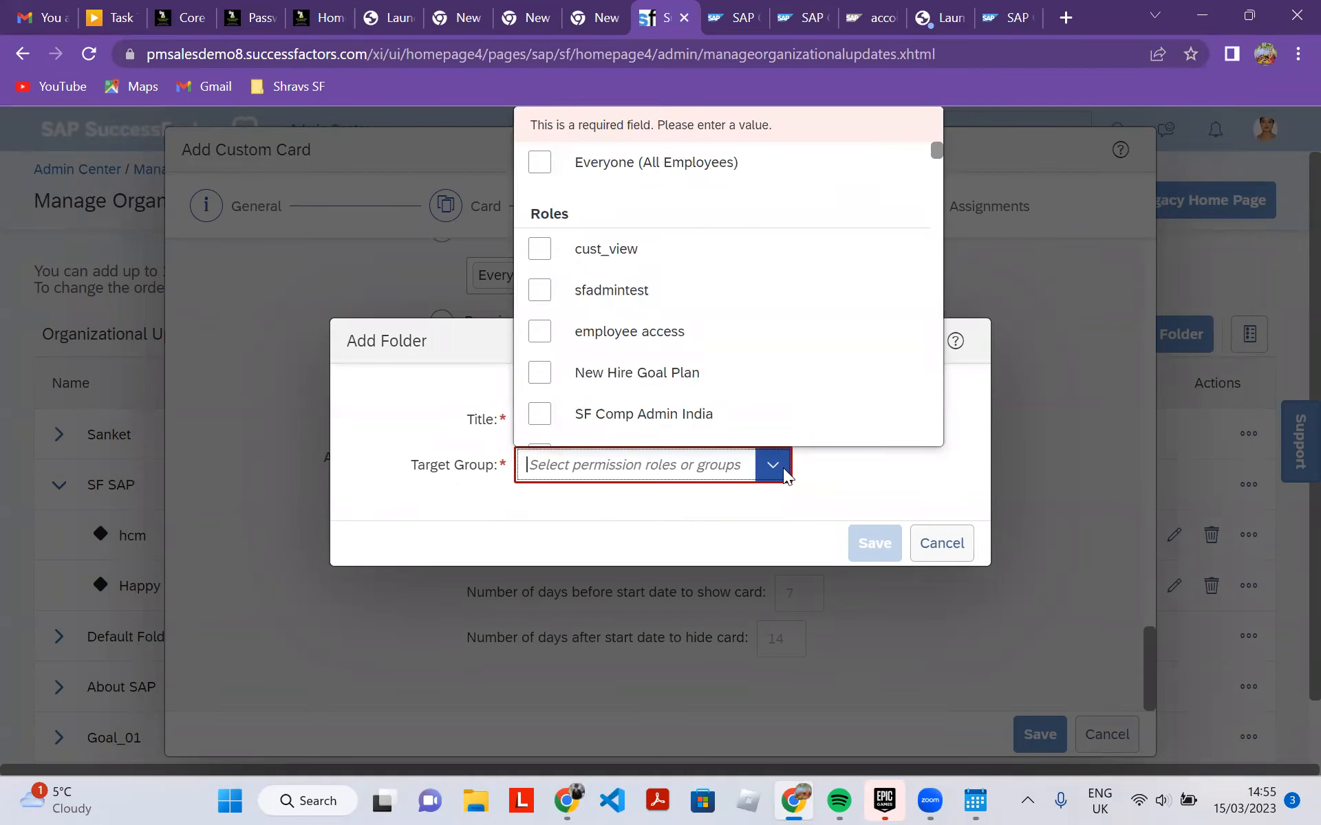
left_click(786, 472)
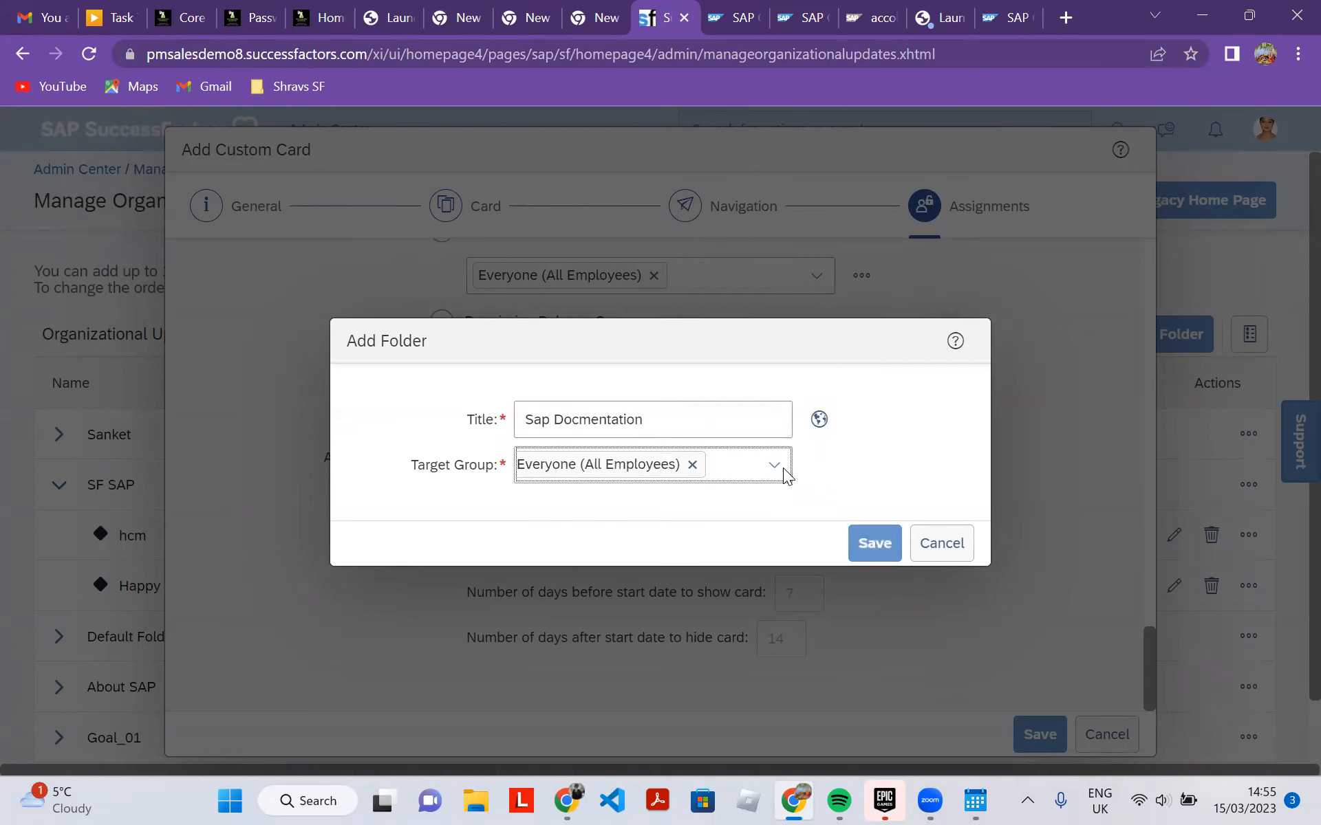
left_click(875, 544)
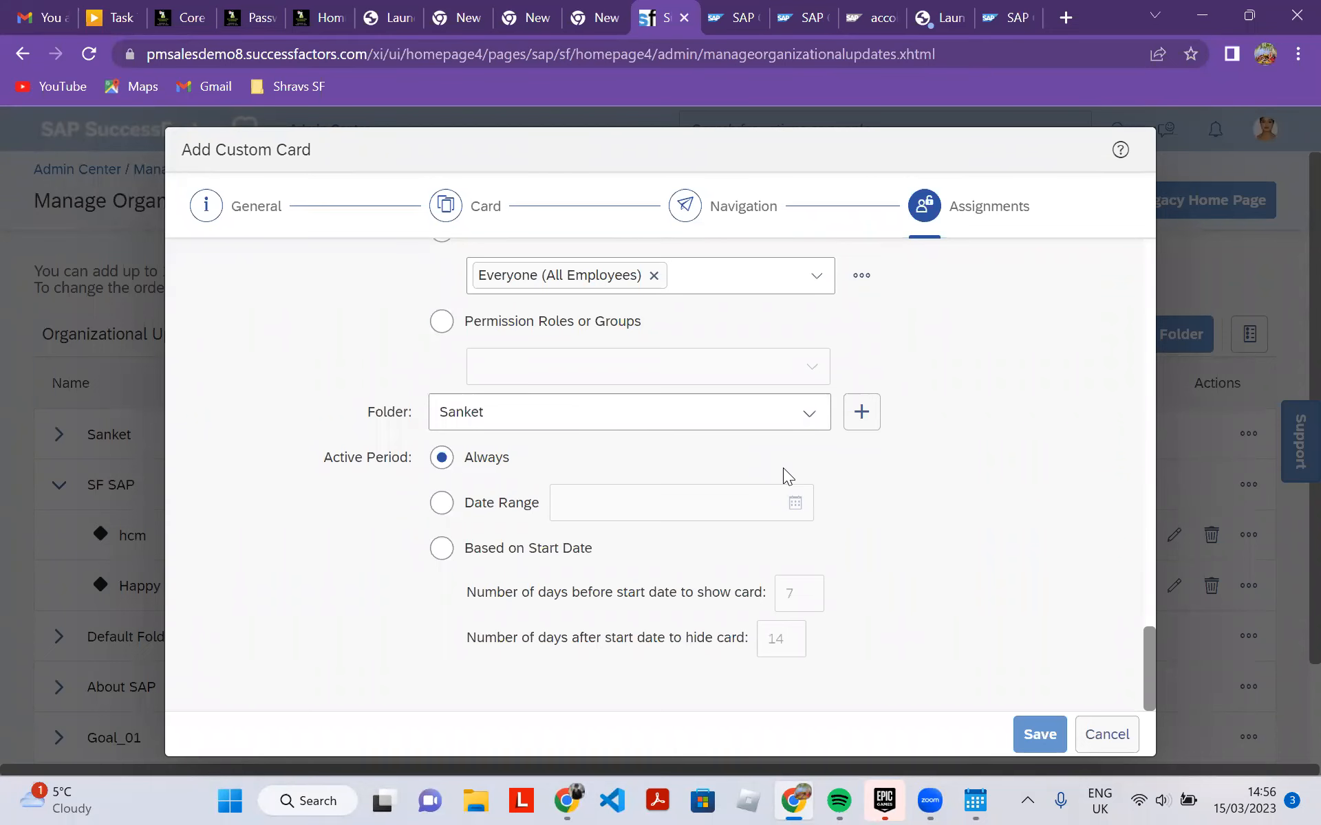
Assign the card to the Sap Docmentation folder and save it, accepting that its thumbnail is publicly viewable.
key("alt+Down")
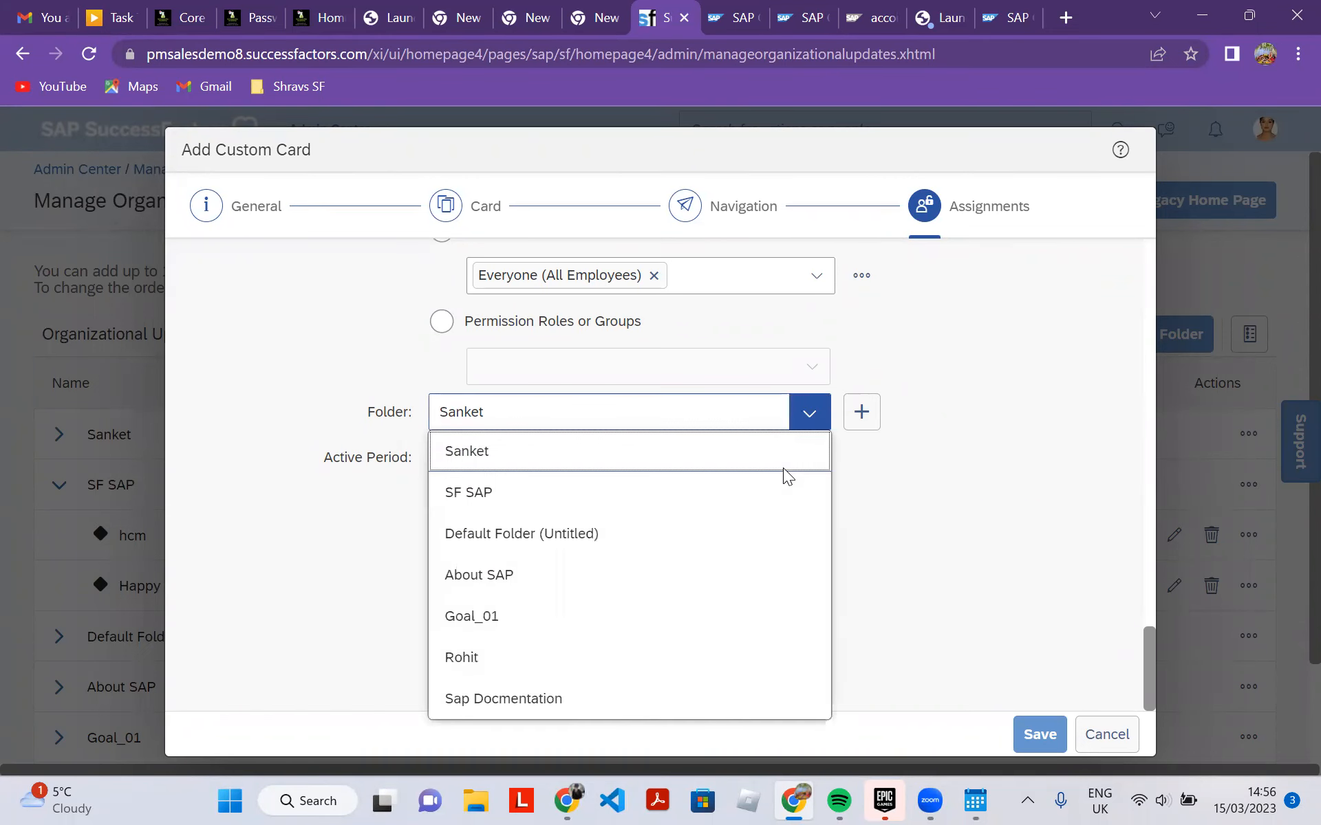
key("End")
key("Return")
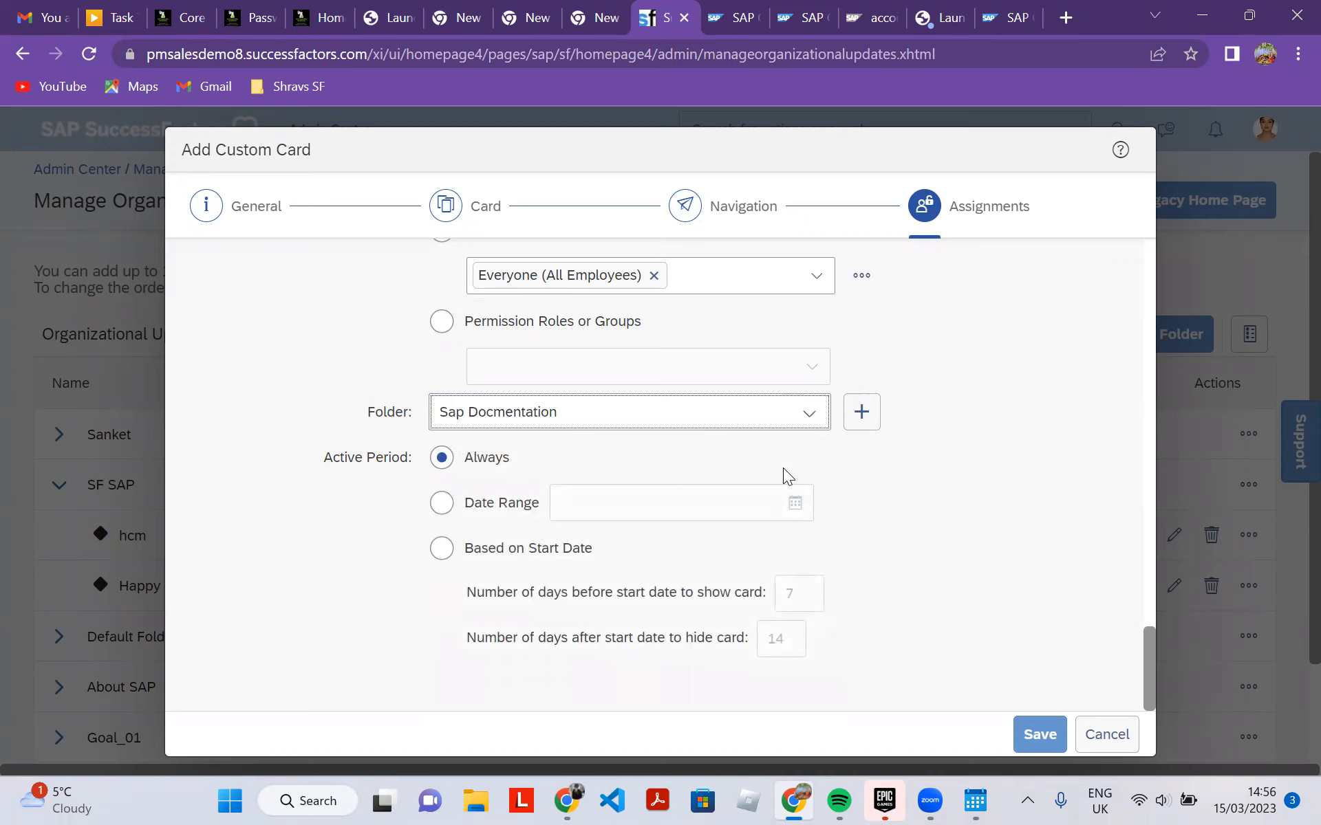
key("Return")
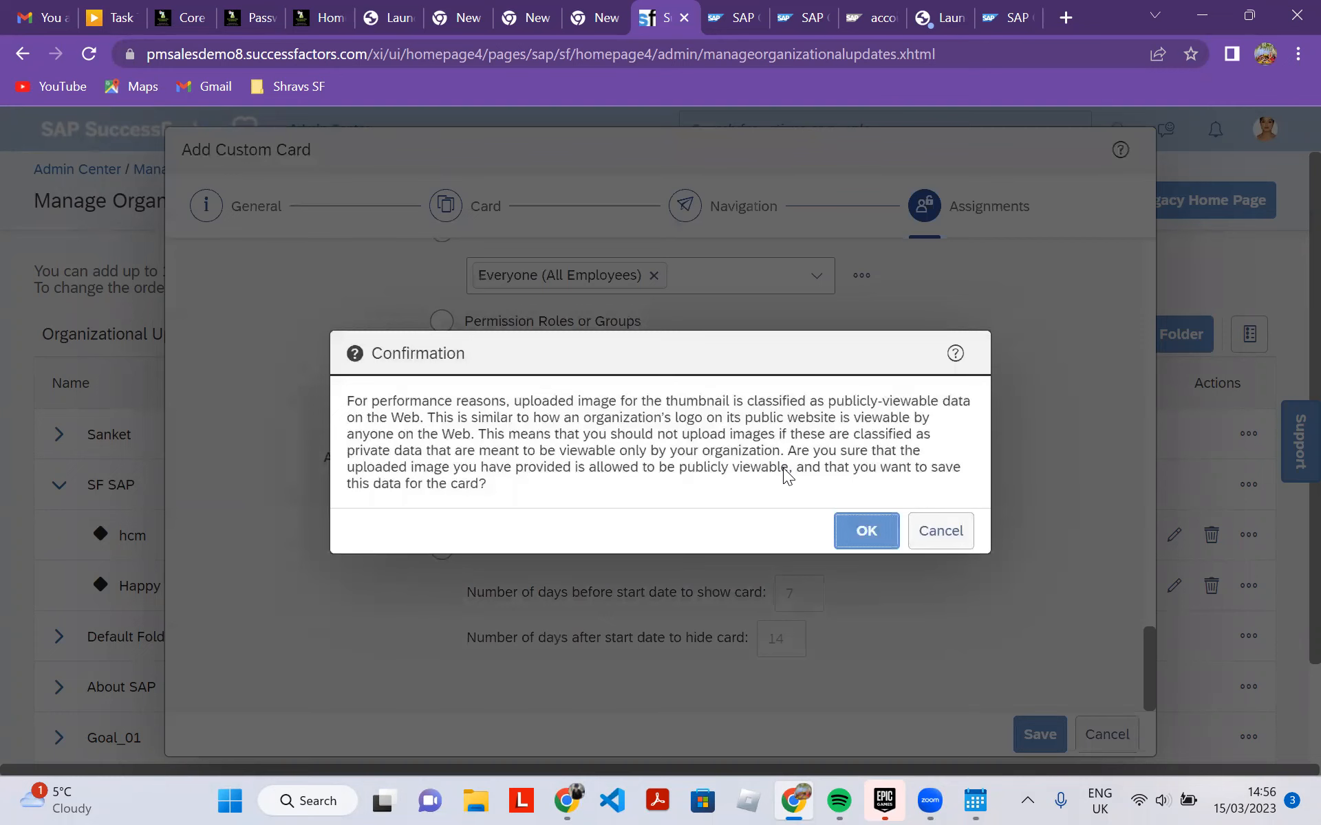
key("Return")
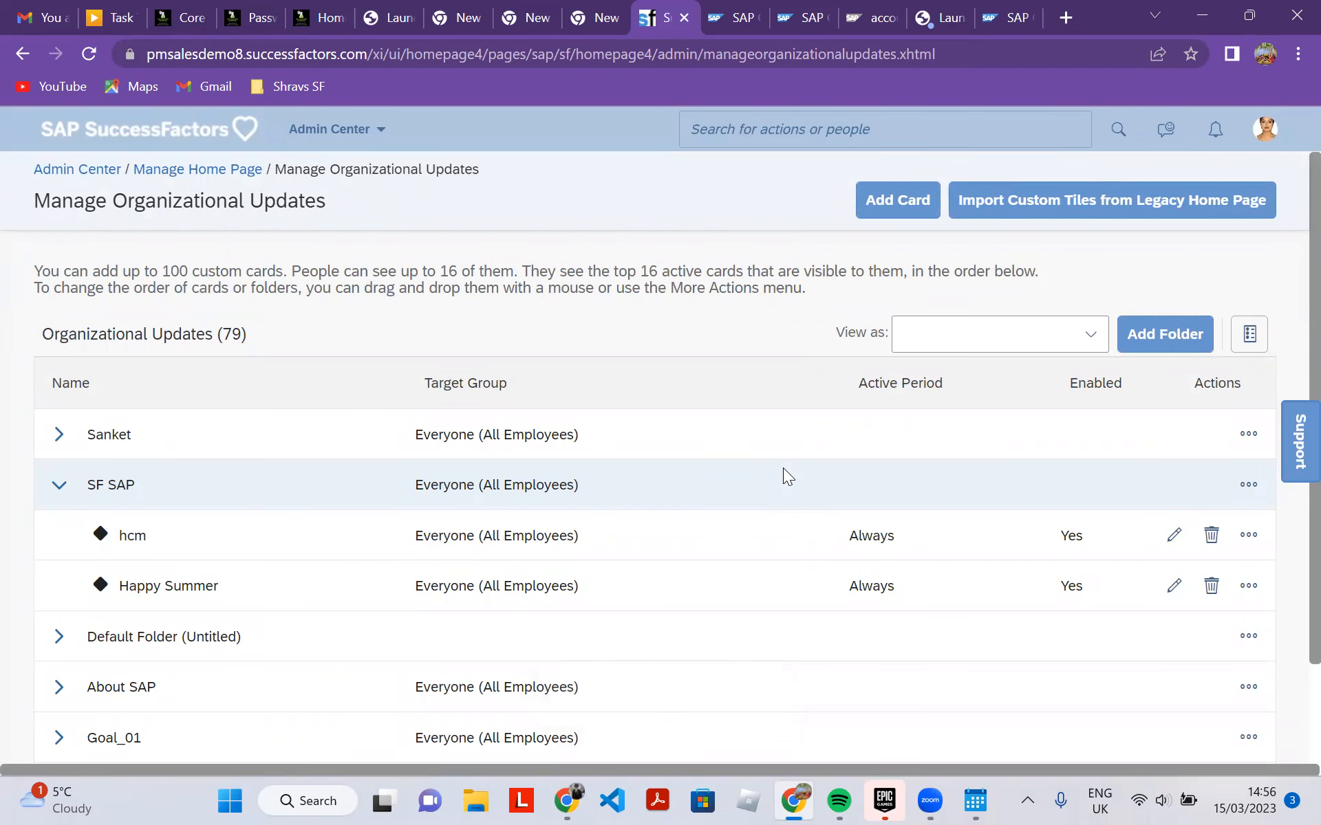
Open the home page and look through its sections down to the Organizational Updates cards.
key("Return")
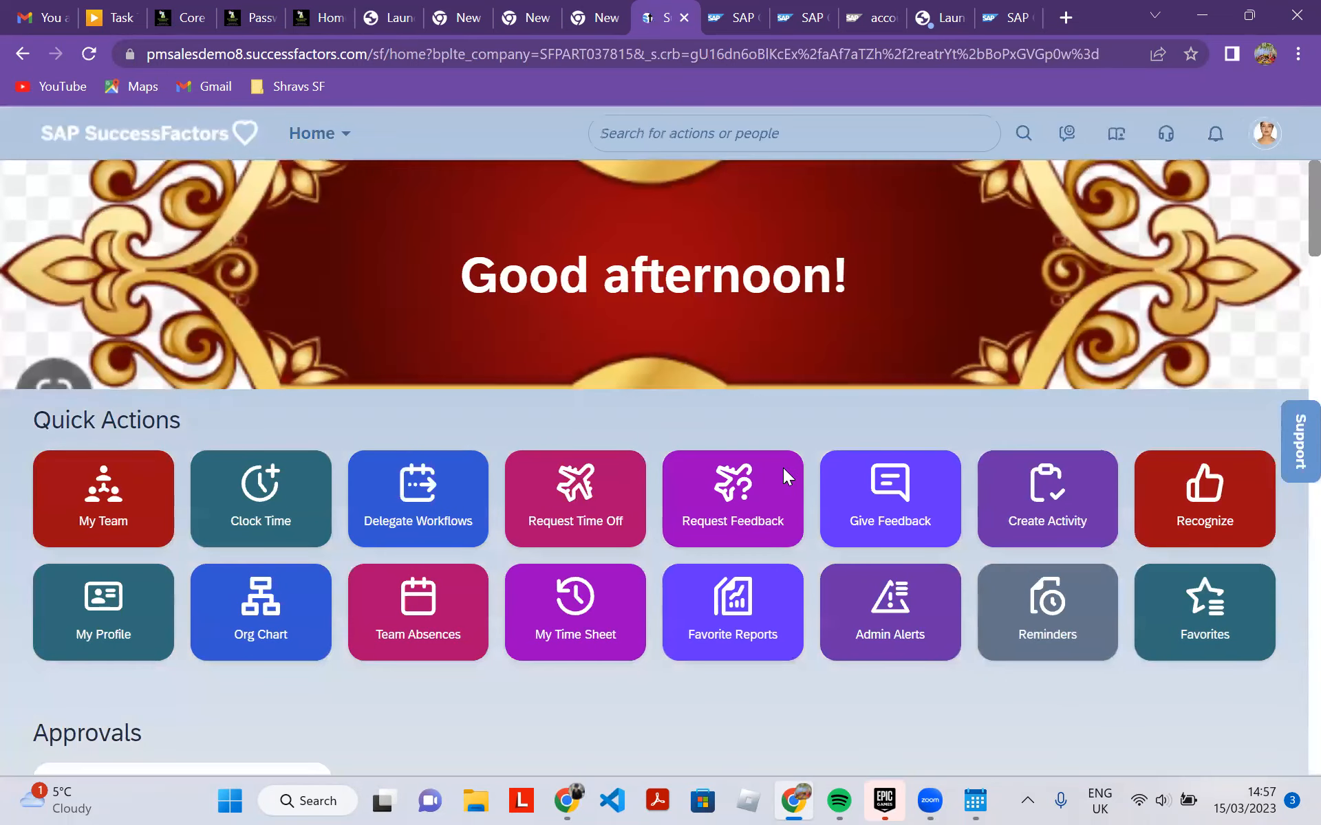
scroll(783, 467, "down", 7)
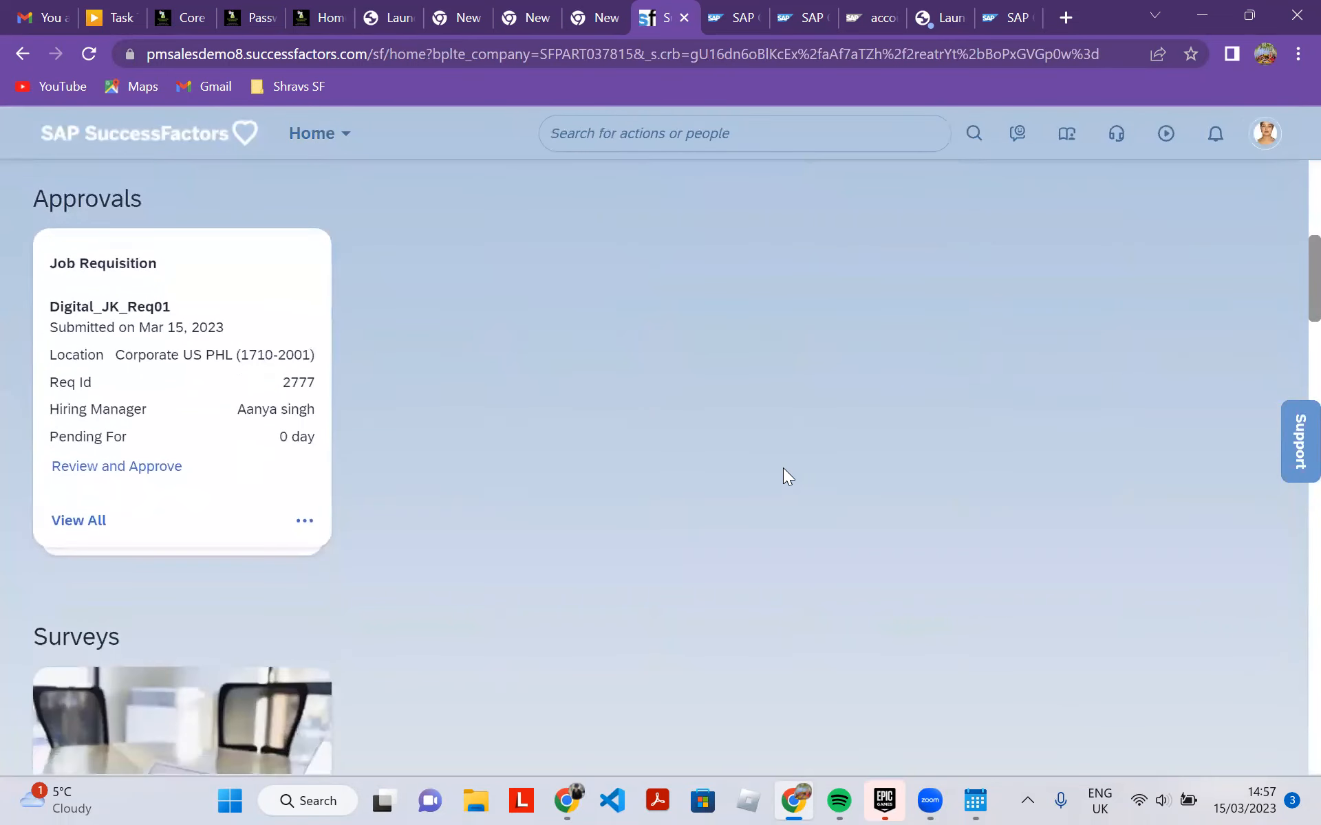
scroll(784, 467, "down", 8)
scroll(783, 476, "down", 2)
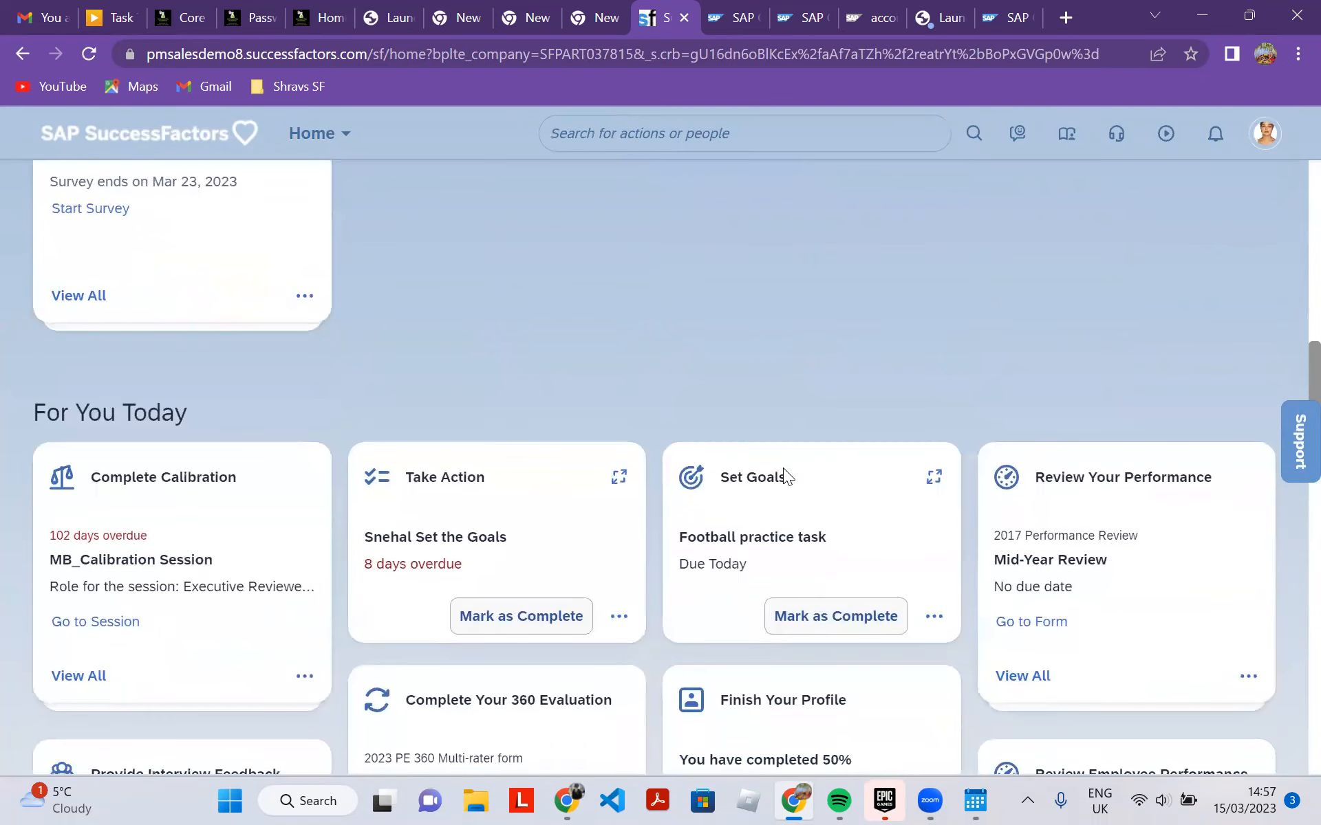
scroll(783, 469, "down", 4)
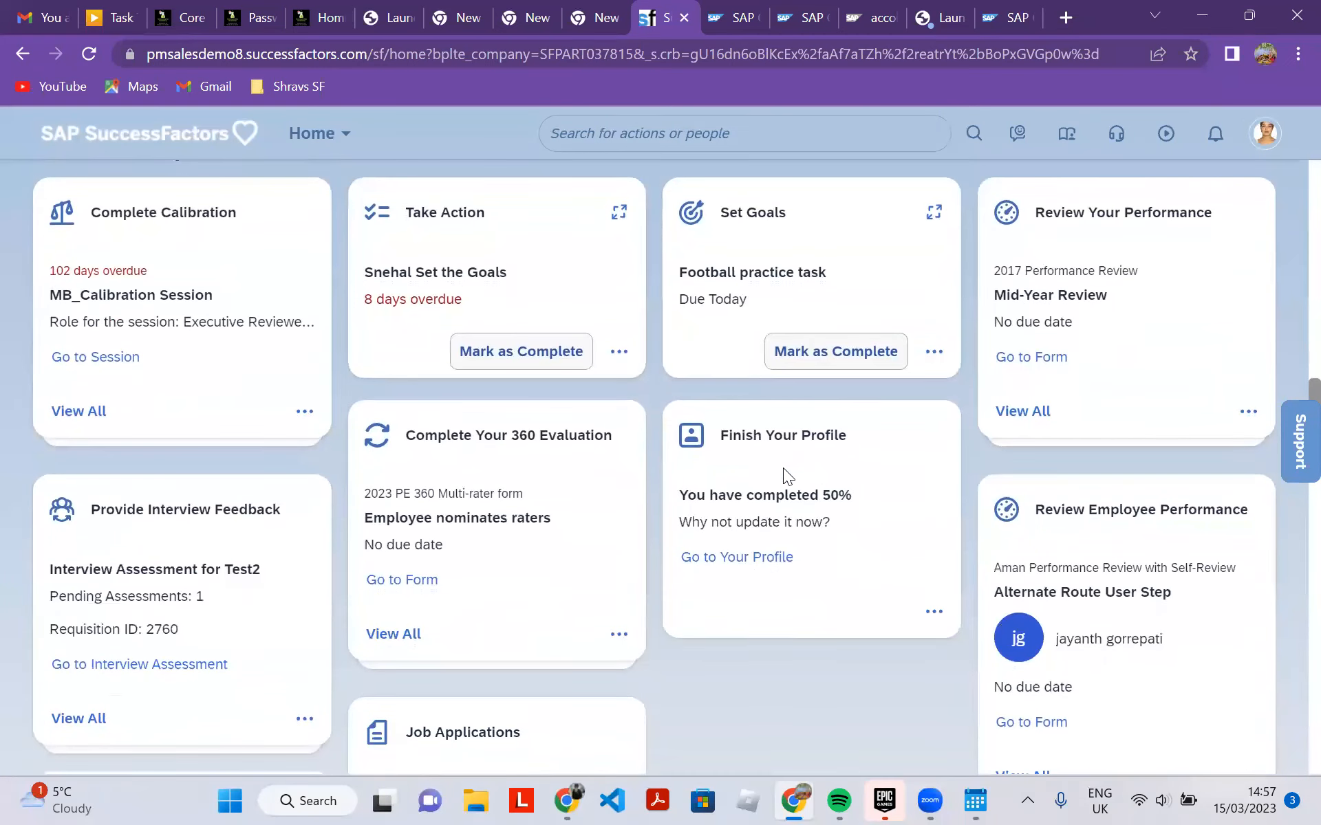
scroll(784, 469, "down", 7)
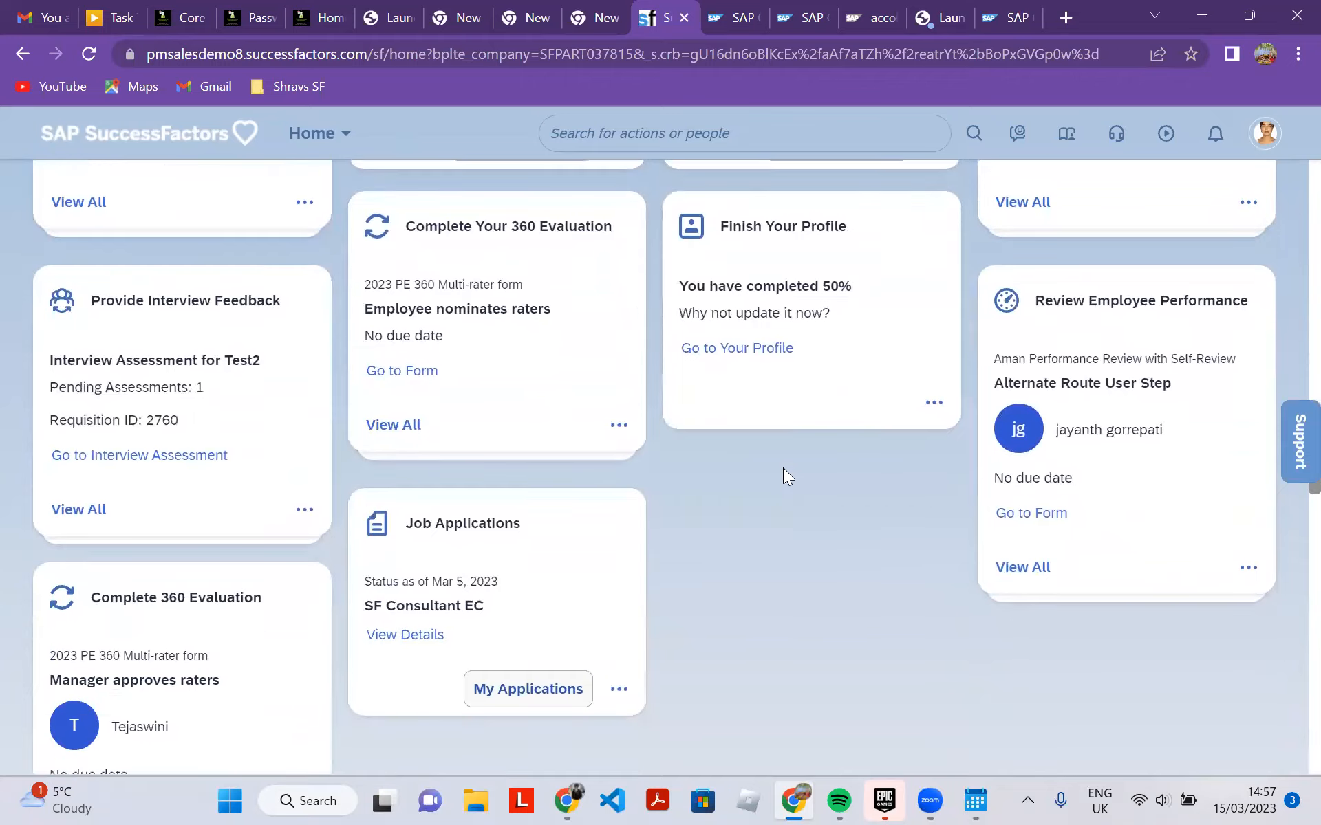
scroll(783, 467, "down", 4)
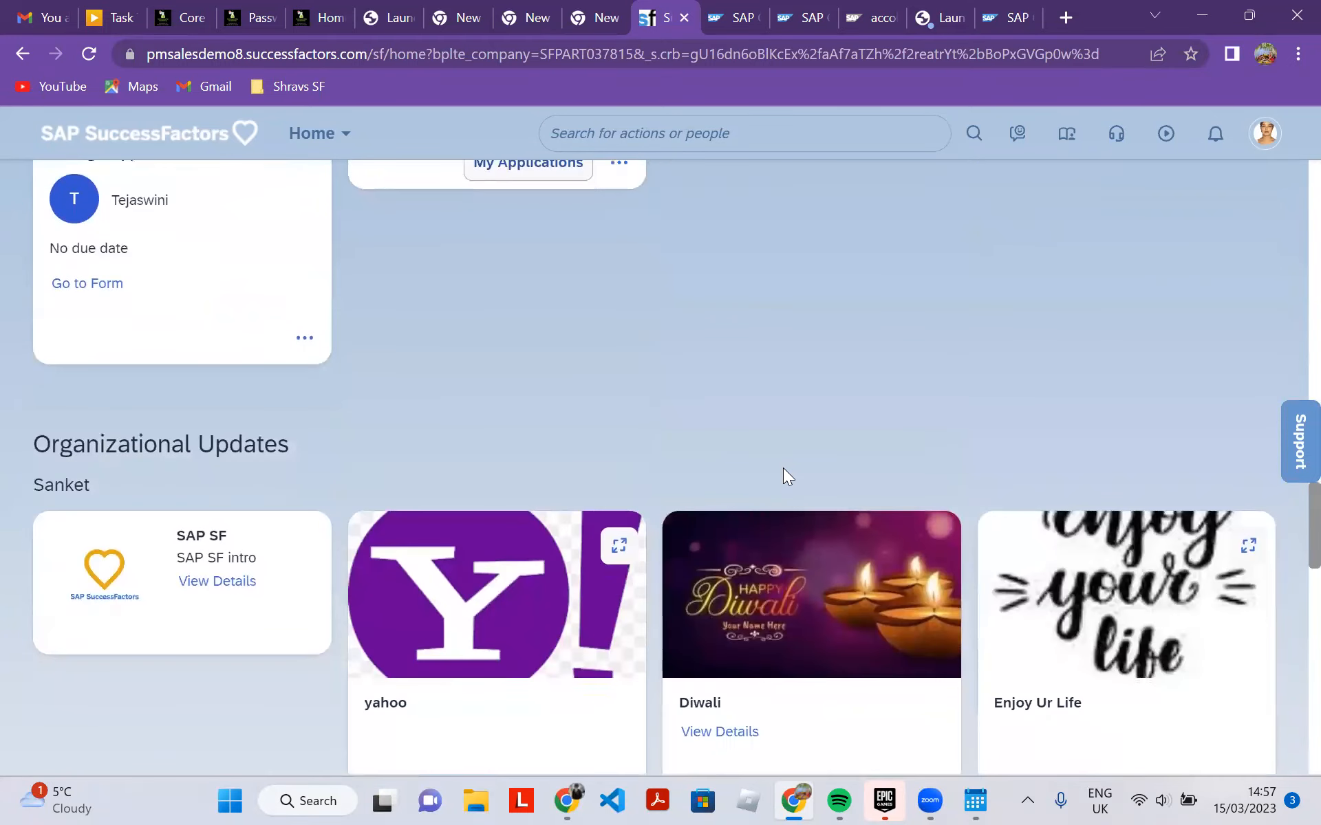
scroll(784, 467, "down", 2)
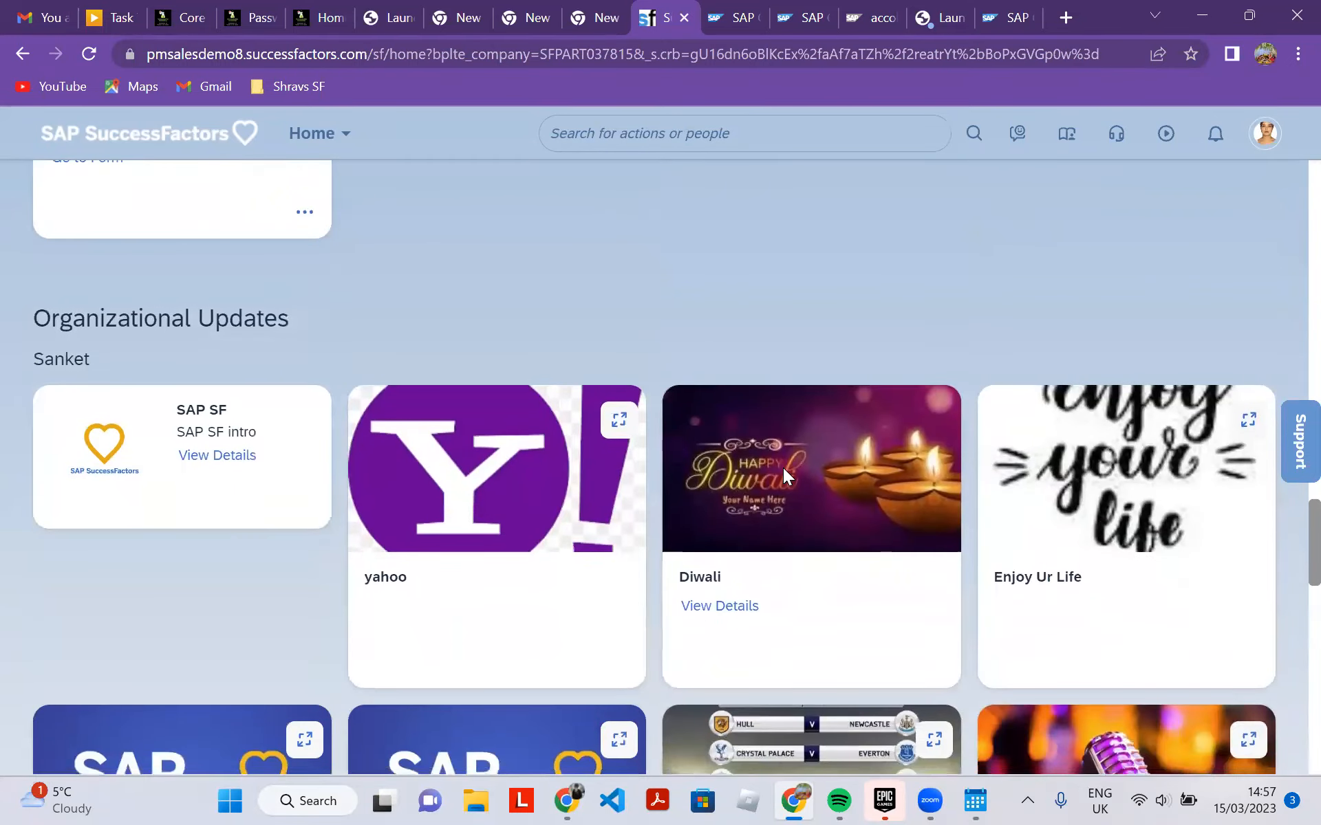
scroll(783, 468, "down", 3)
scroll(783, 468, "down", 3)
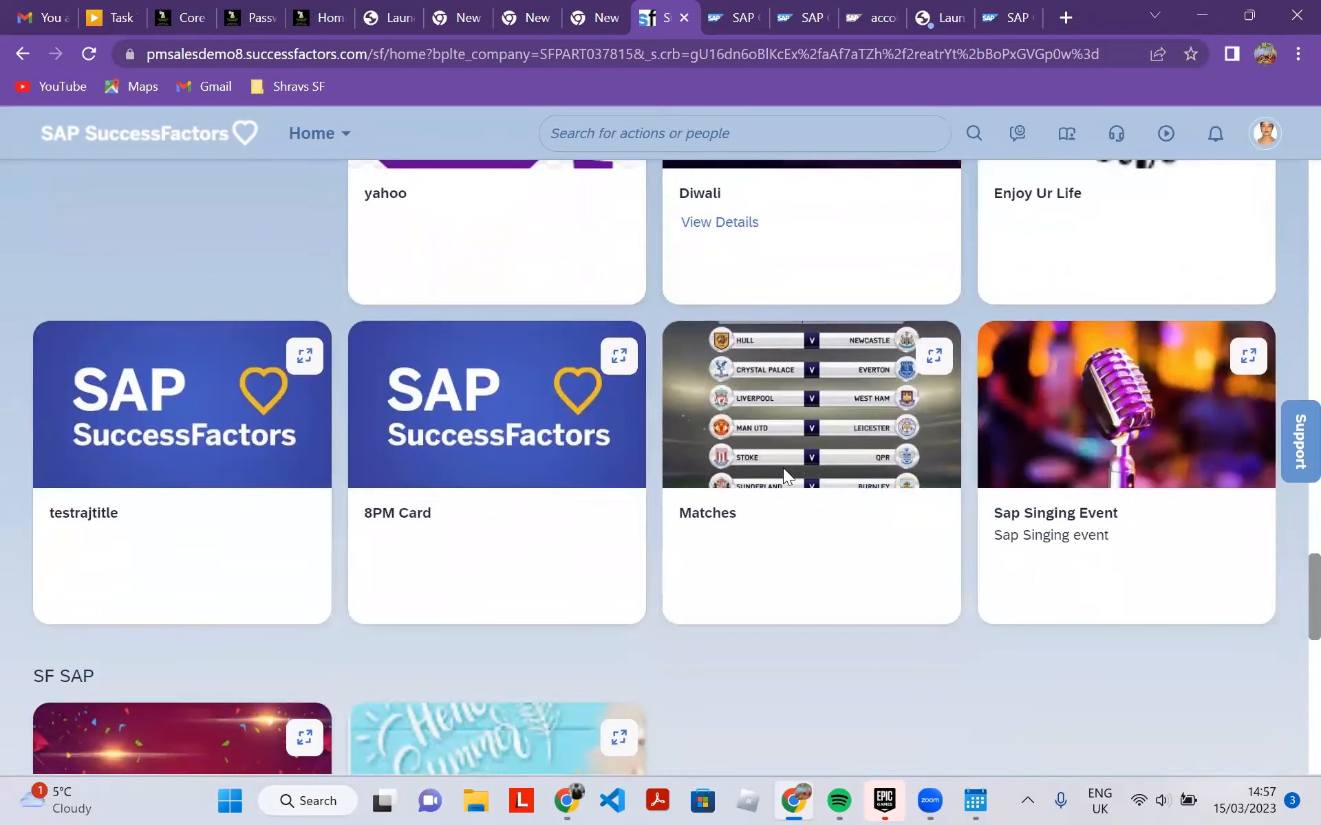
Check the Organizational Updates folders and their cards through to the end of the home page for the Award Ceremony card.
scroll(783, 467, "up", 4)
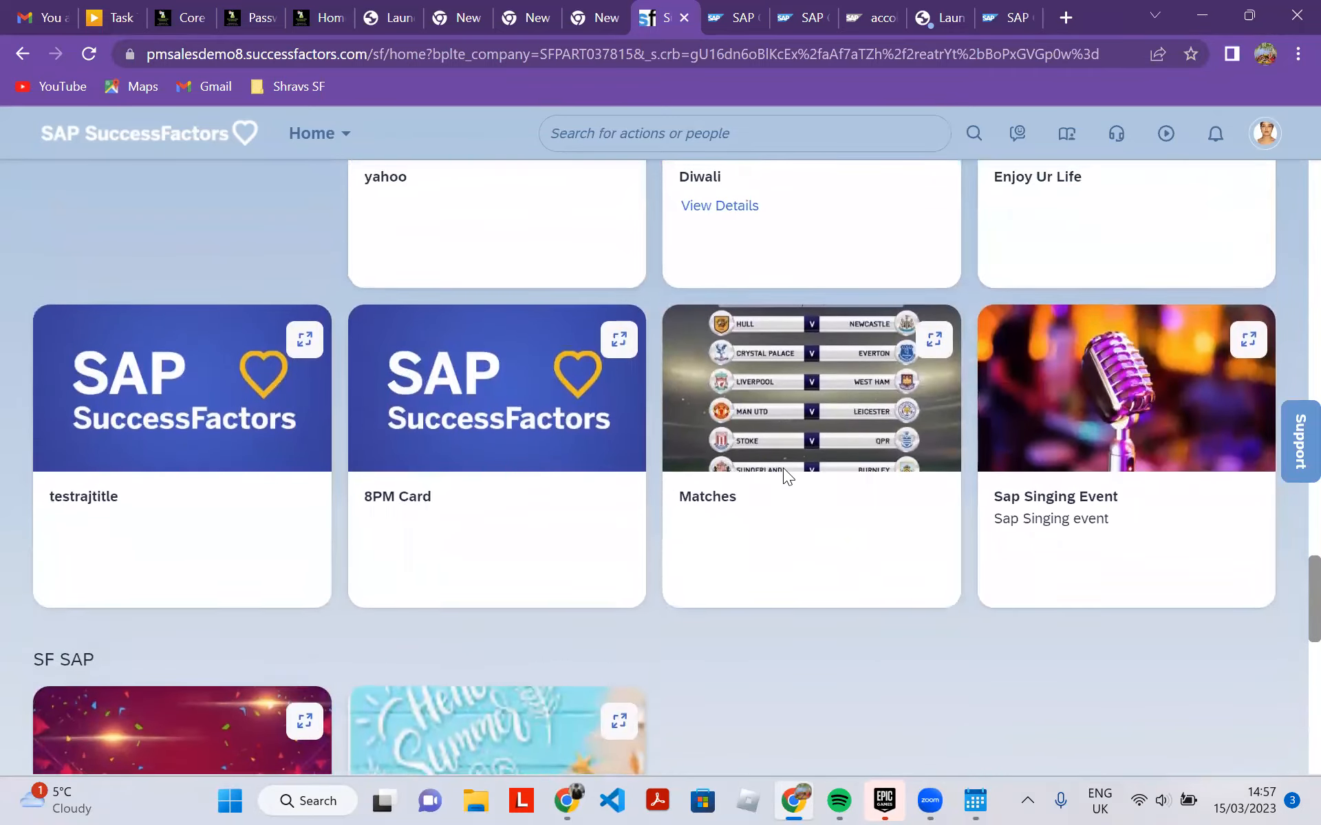
scroll(783, 467, "up", 3)
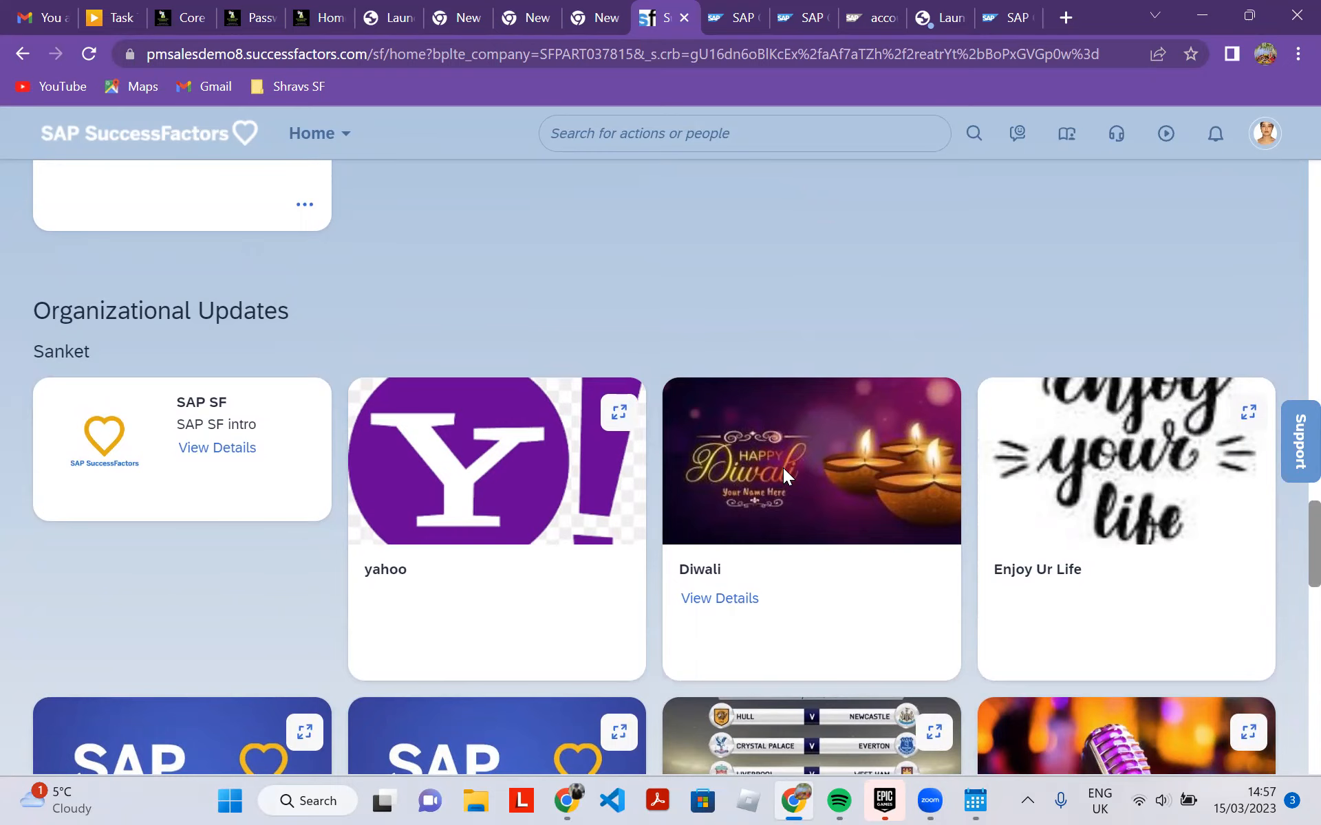
scroll(783, 467, "down", 1)
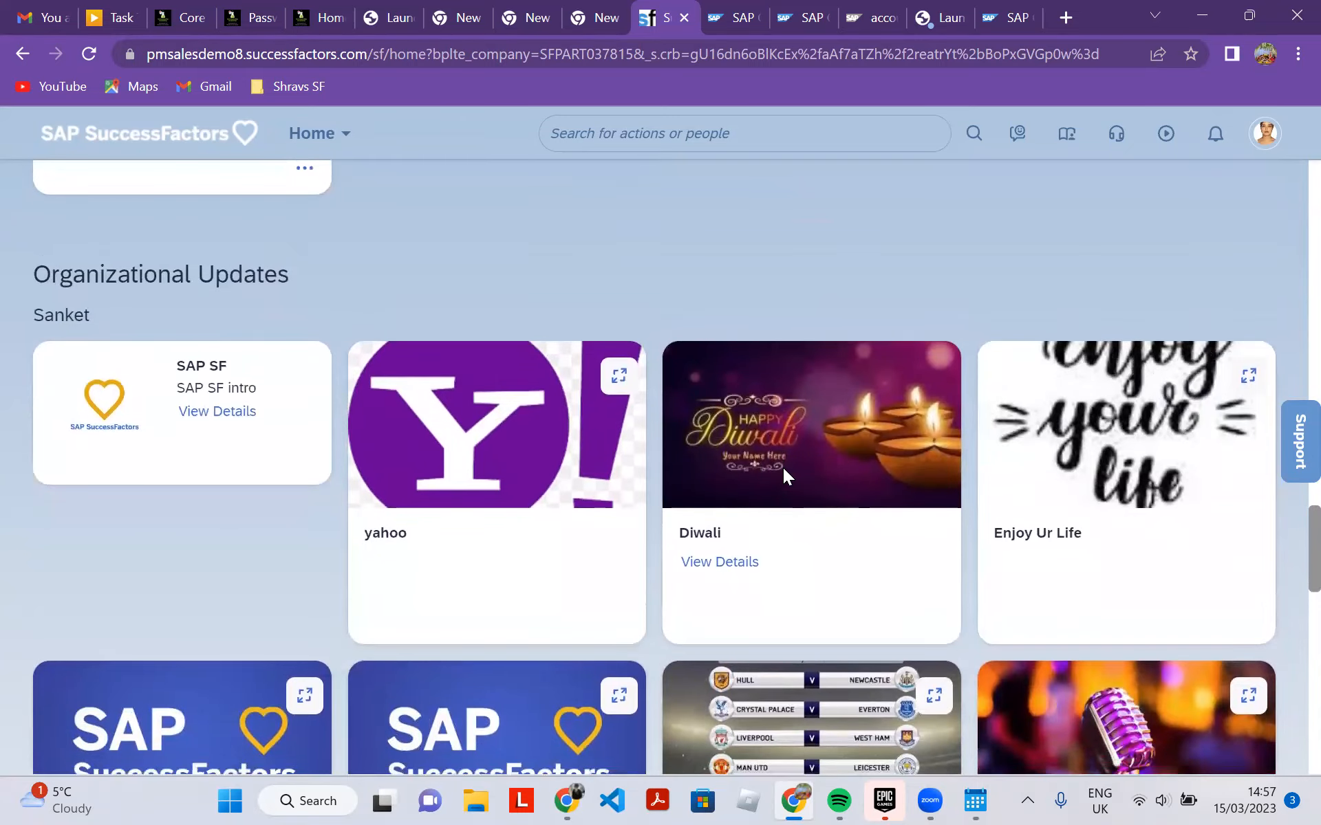
scroll(784, 468, "down", 3)
scroll(783, 467, "down", 7)
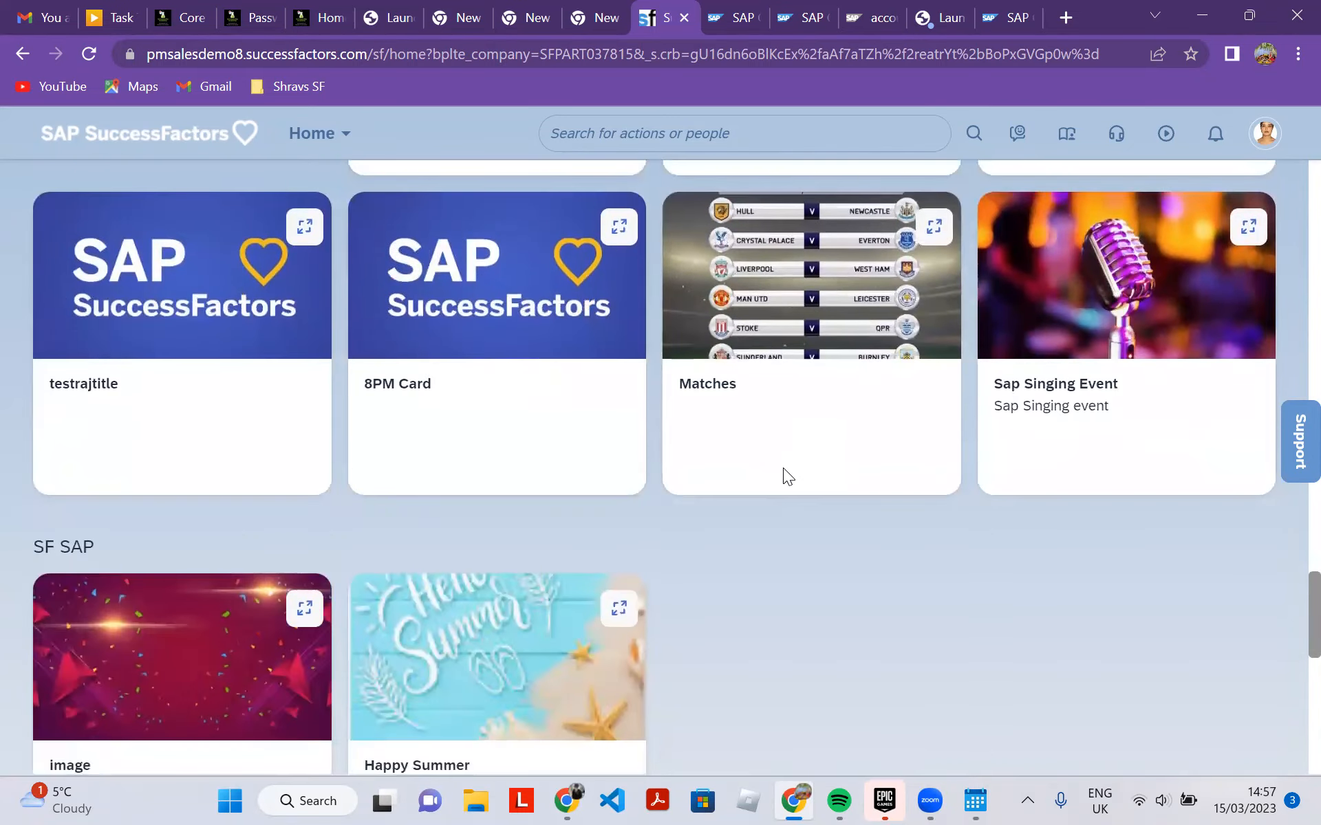
scroll(783, 467, "down", 3)
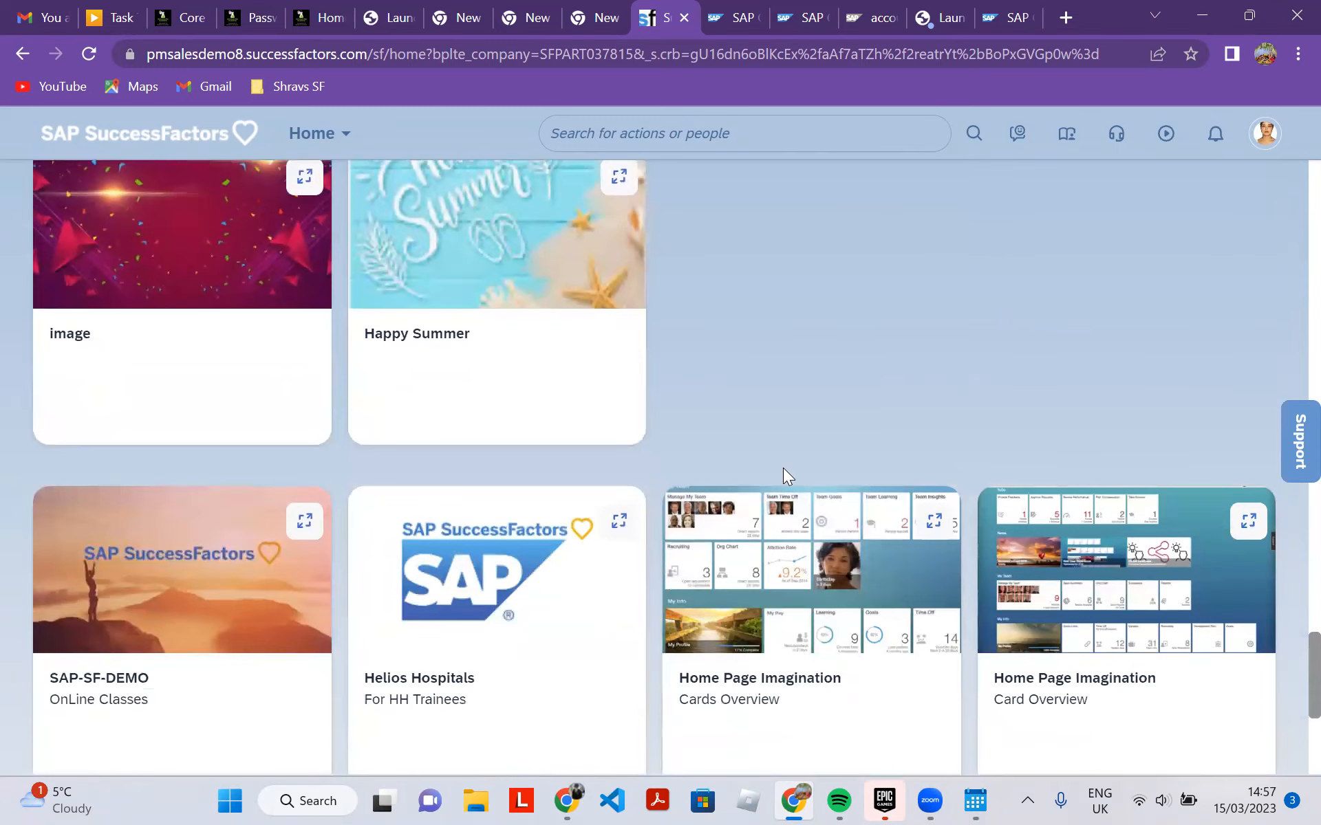
scroll(783, 468, "down", 4)
scroll(784, 475, "down", 3)
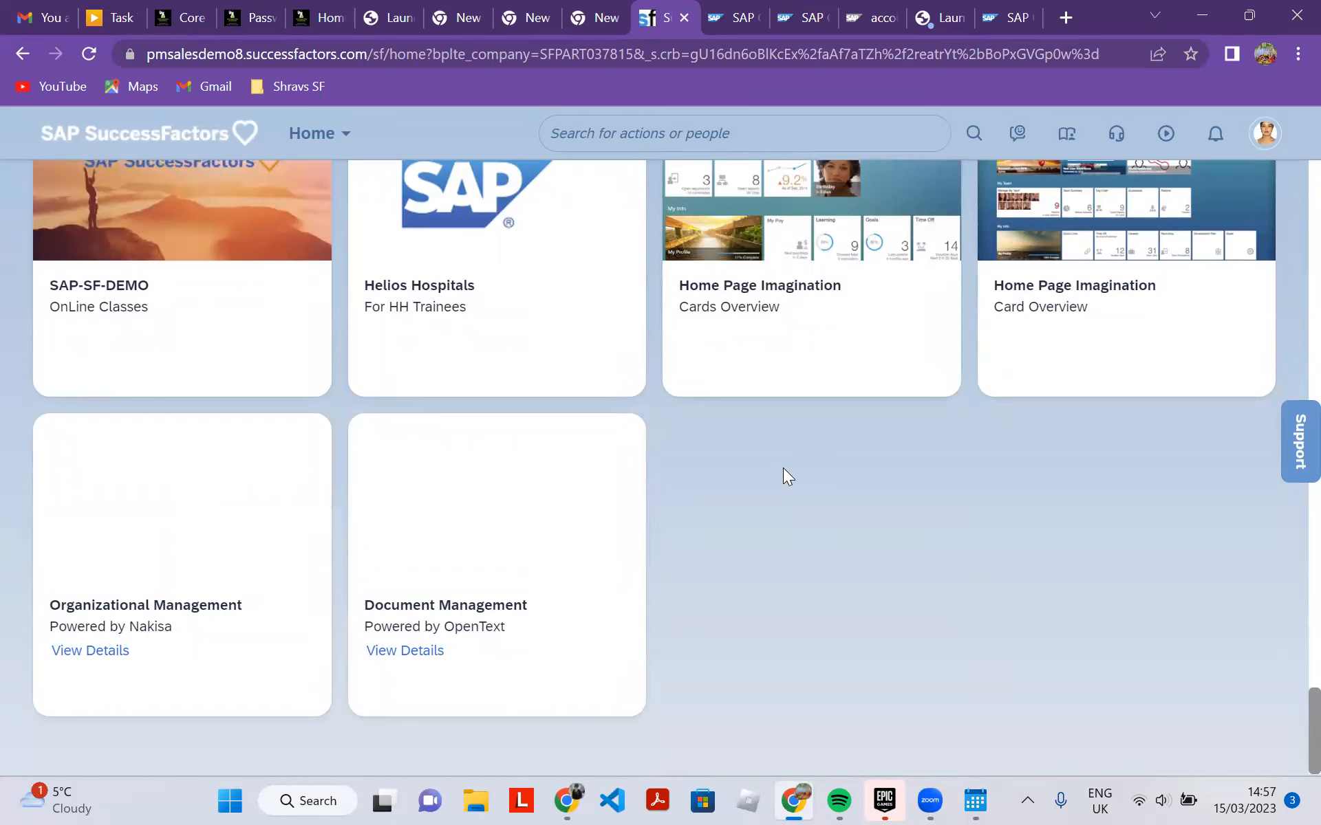
scroll(782, 467, "up", 1)
scroll(784, 467, "down", 1)
scroll(783, 468, "up", 5)
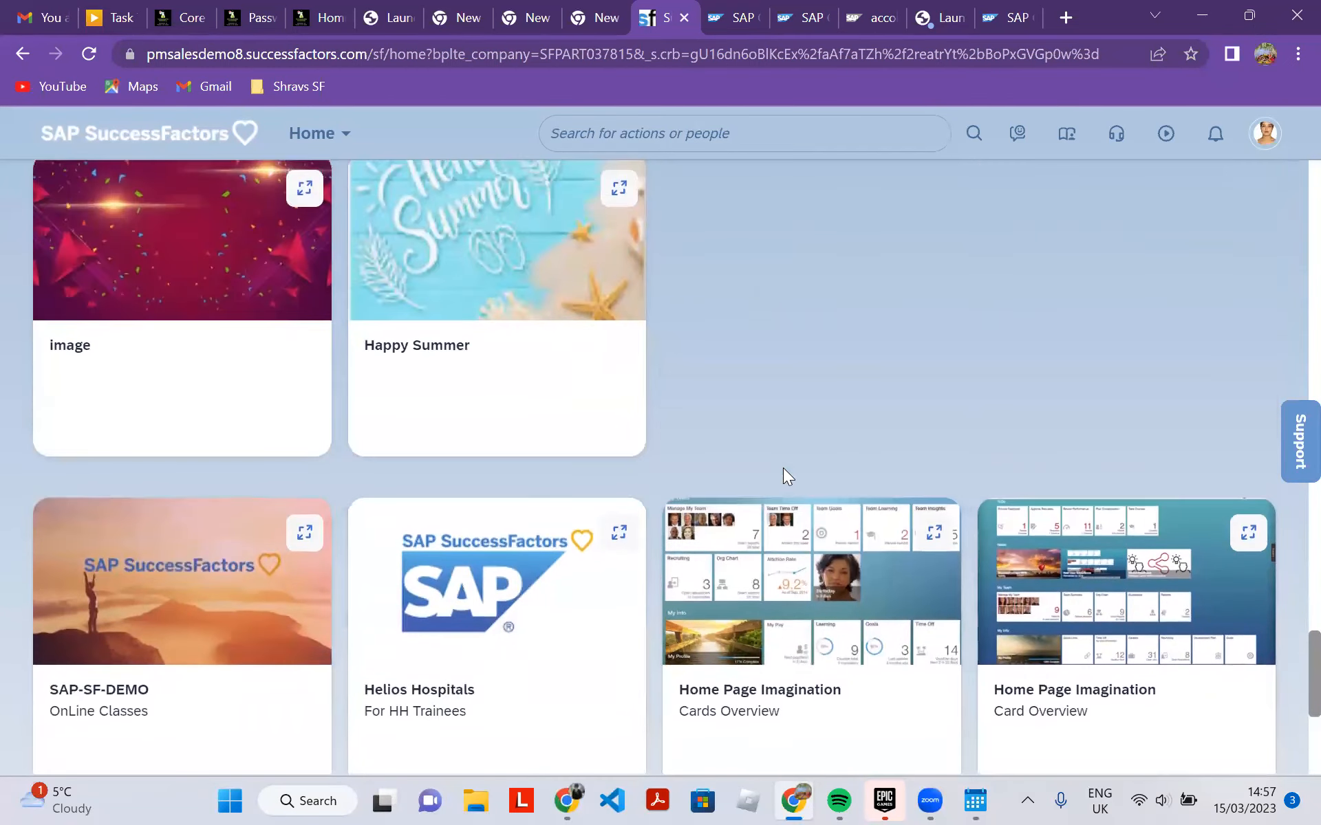
scroll(787, 475, "up", 4)
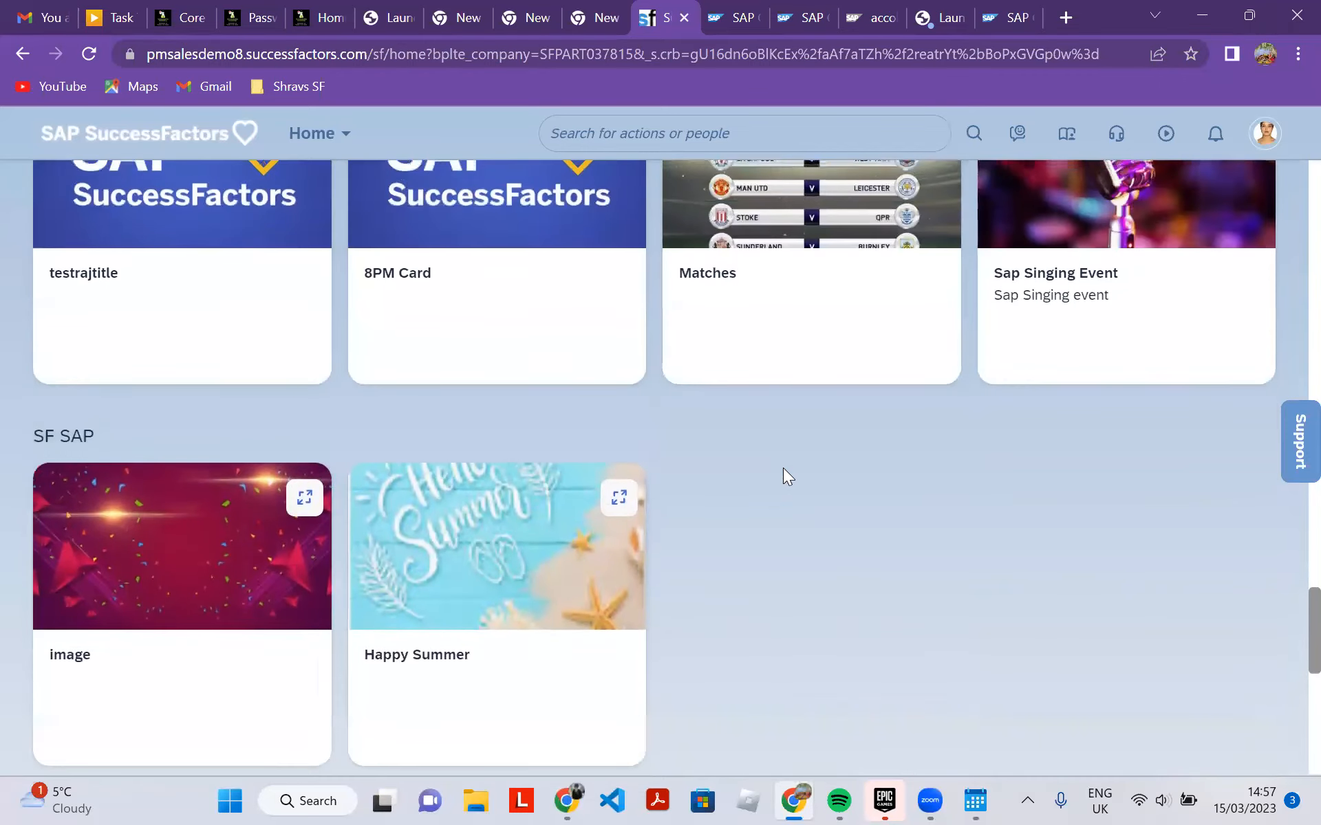
scroll(783, 467, "up", 1)
scroll(783, 468, "up", 1)
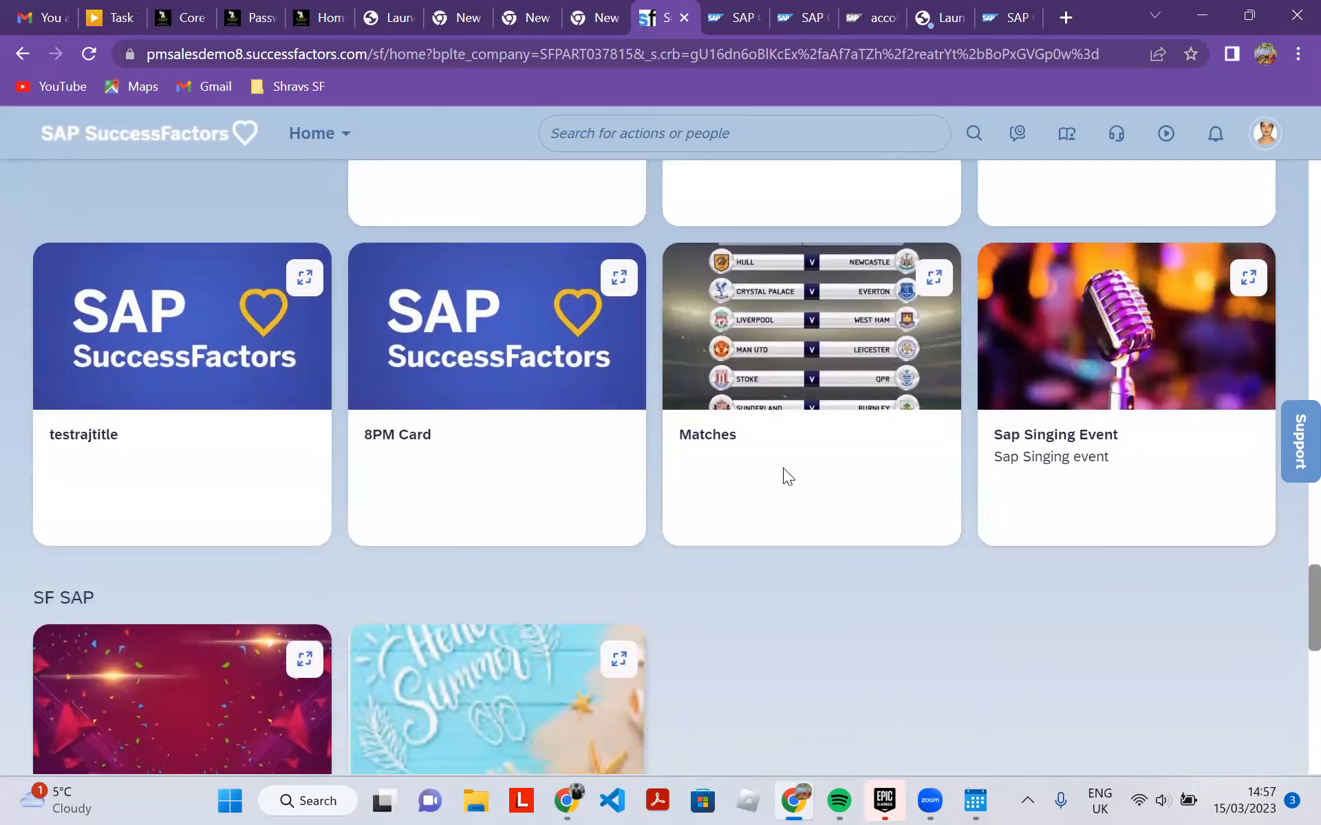
scroll(783, 475, "down", 2)
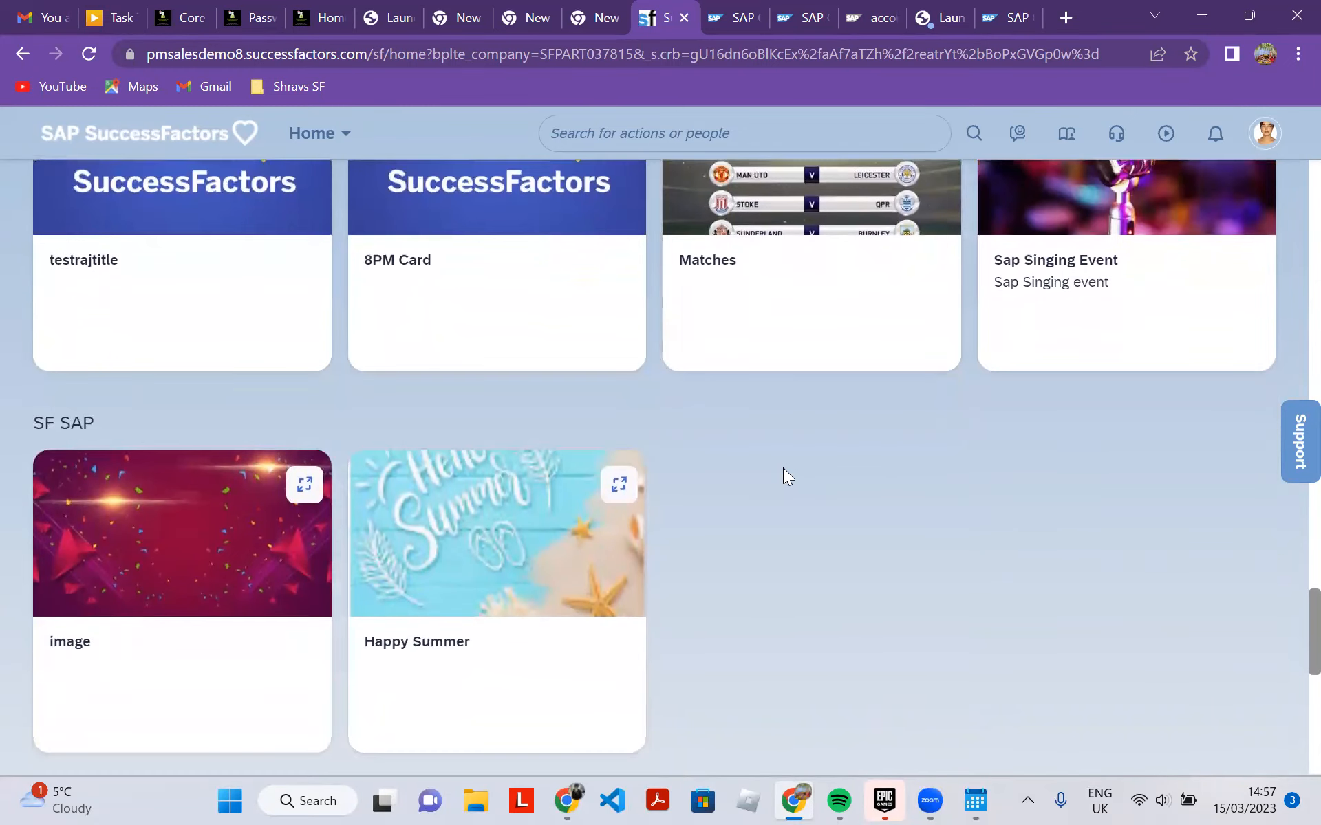
scroll(783, 469, "down", 2)
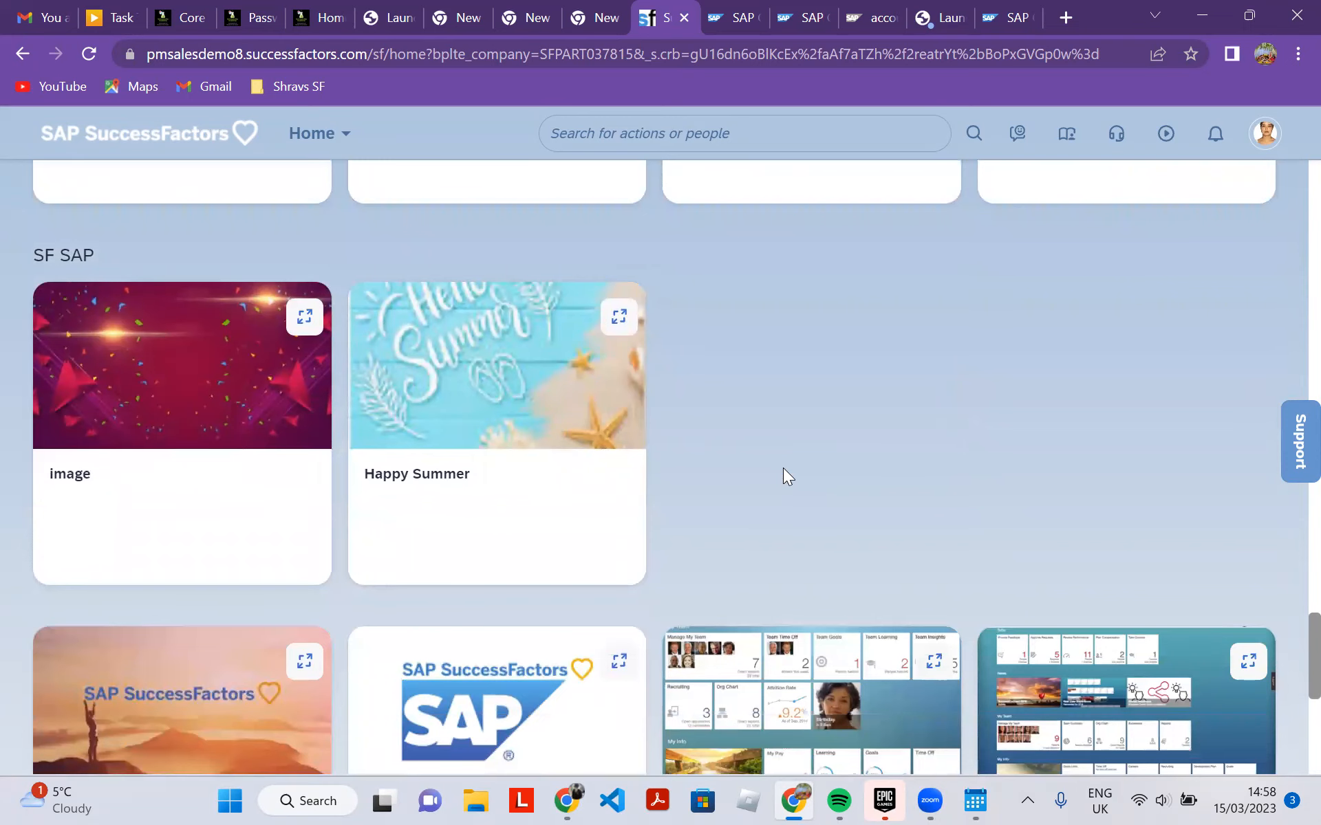
scroll(784, 469, "down", 2)
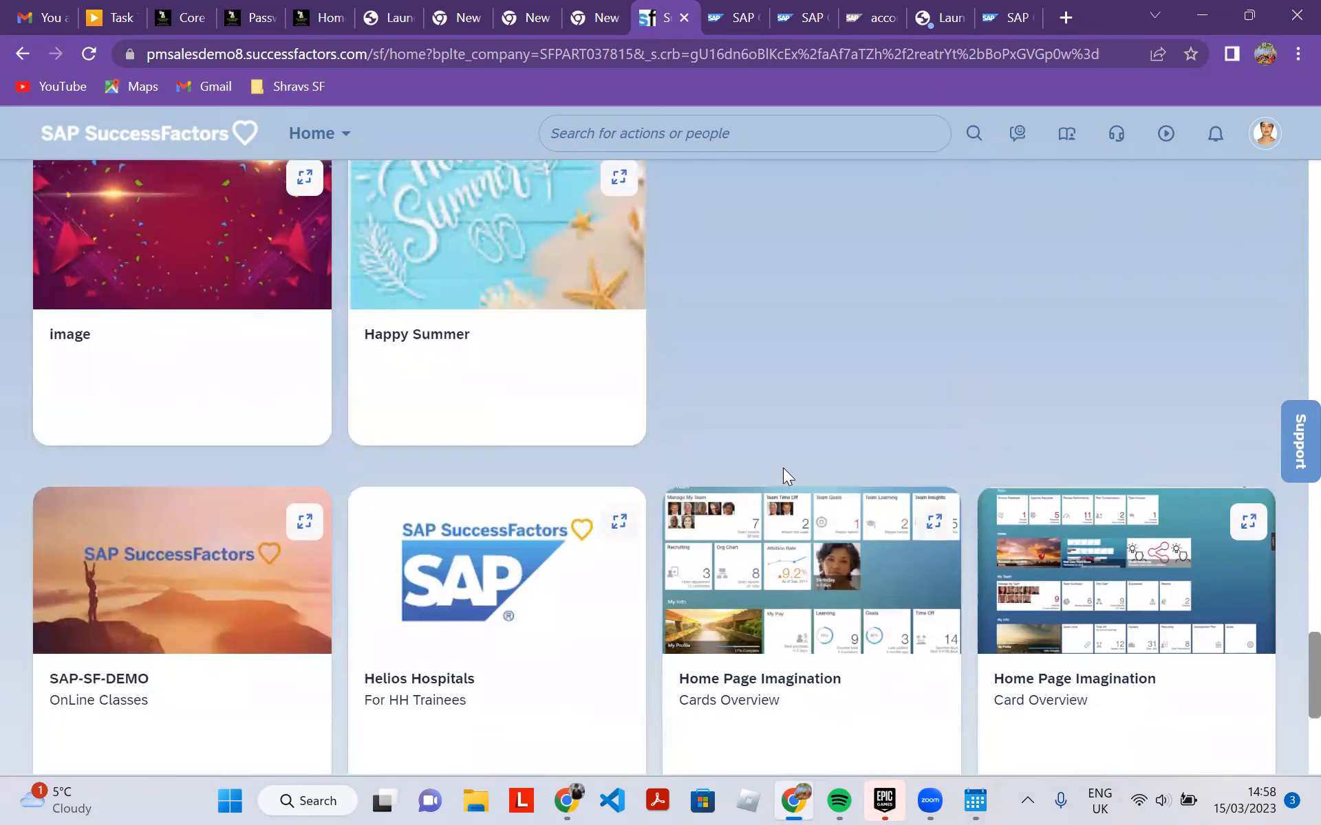
scroll(783, 469, "down", 5)
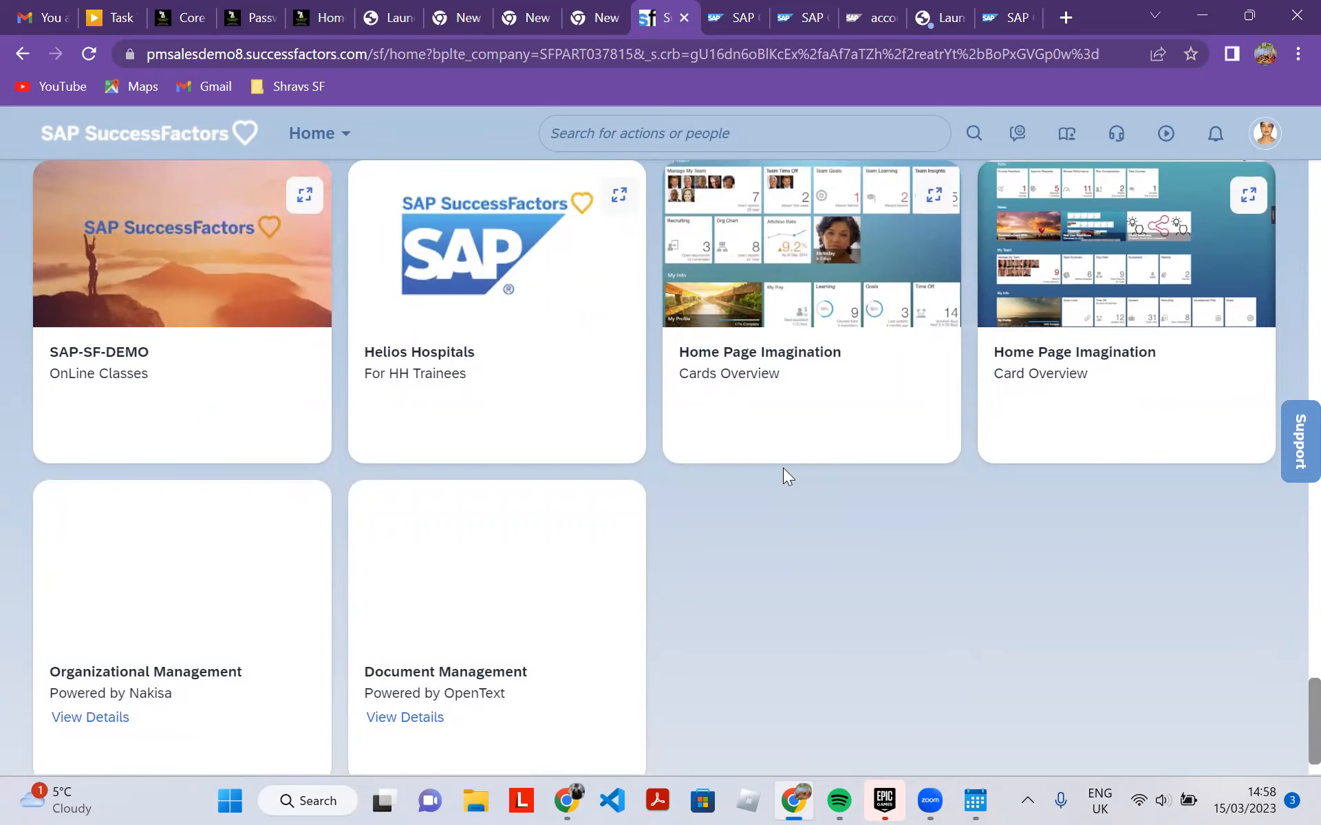
scroll(783, 467, "down", 1)
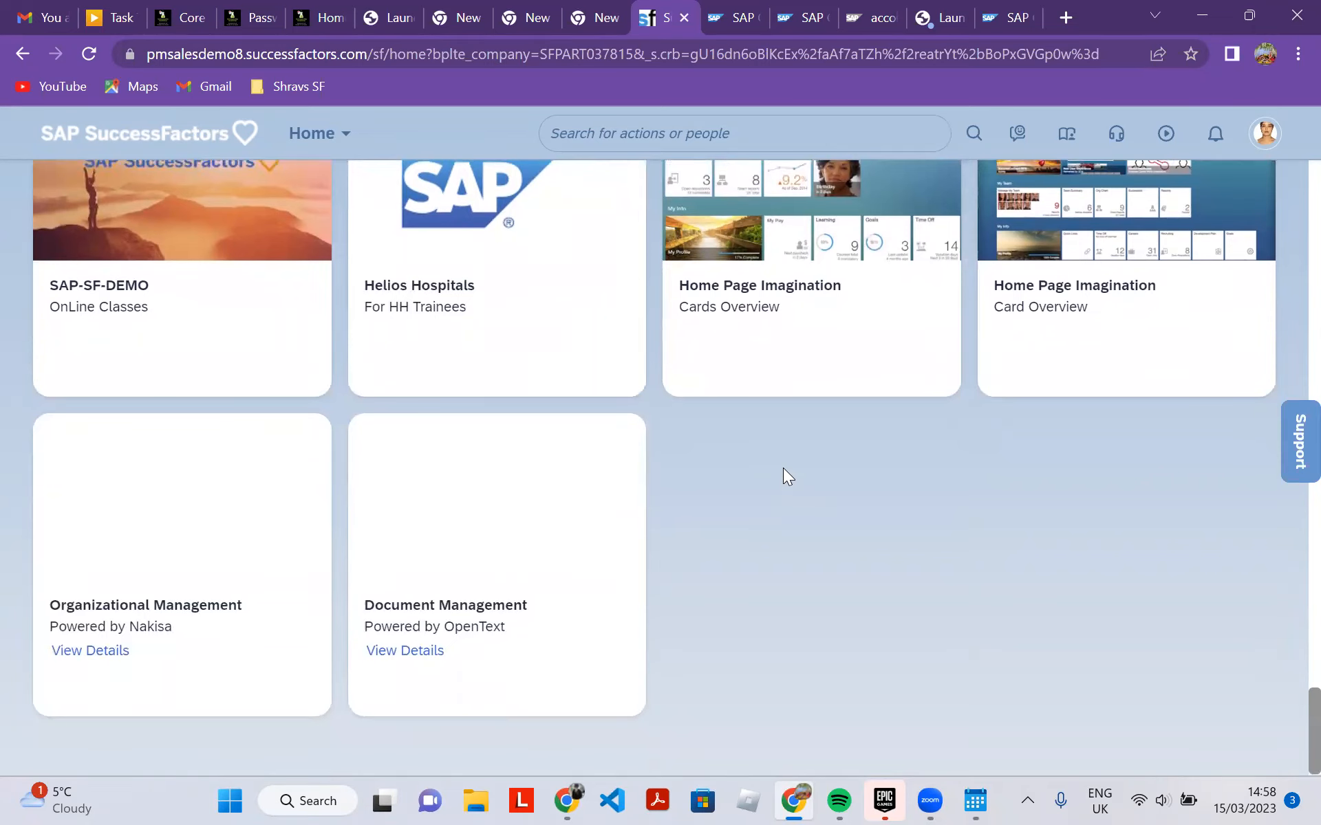
Go back up the home page and review the For You Today and Surveys cards.
scroll(784, 468, "up", 15)
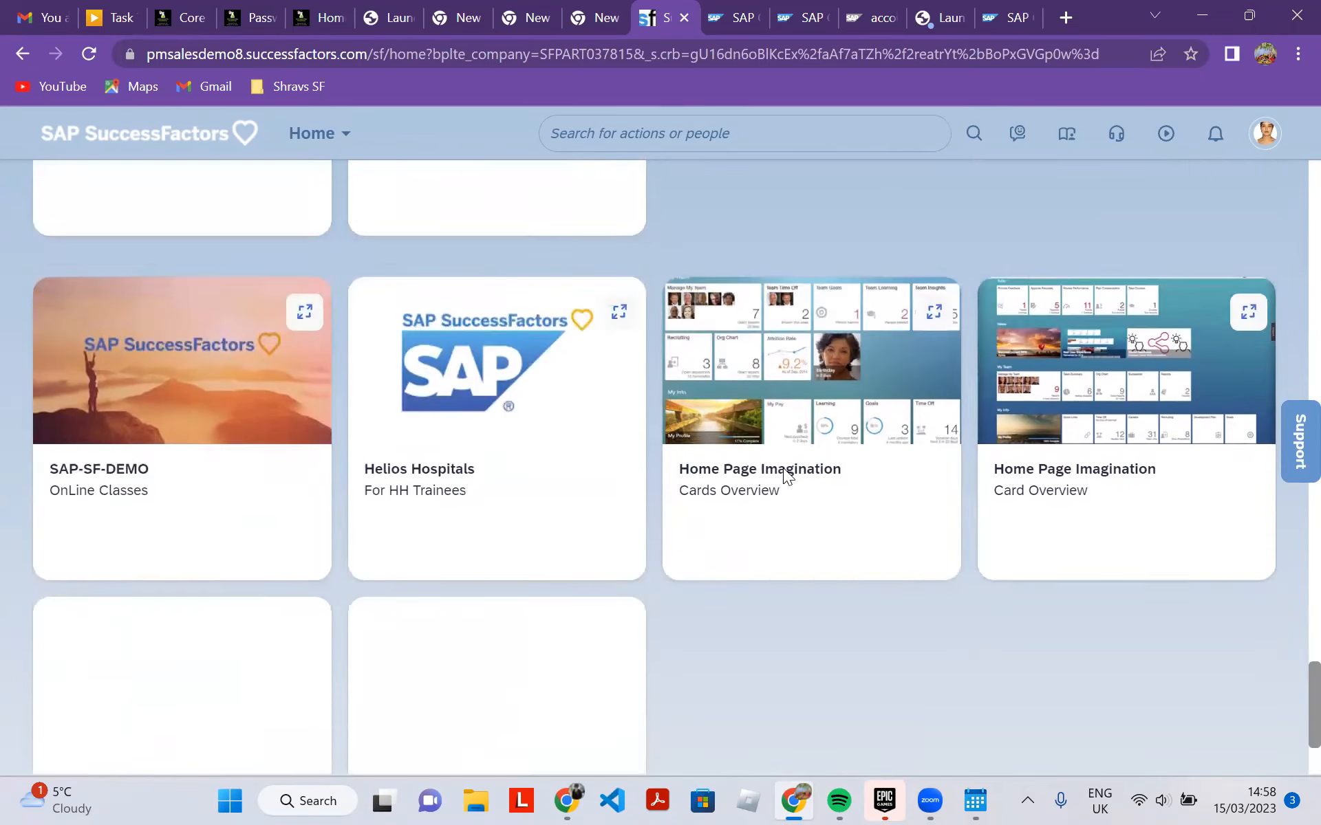
scroll(783, 467, "up", 15)
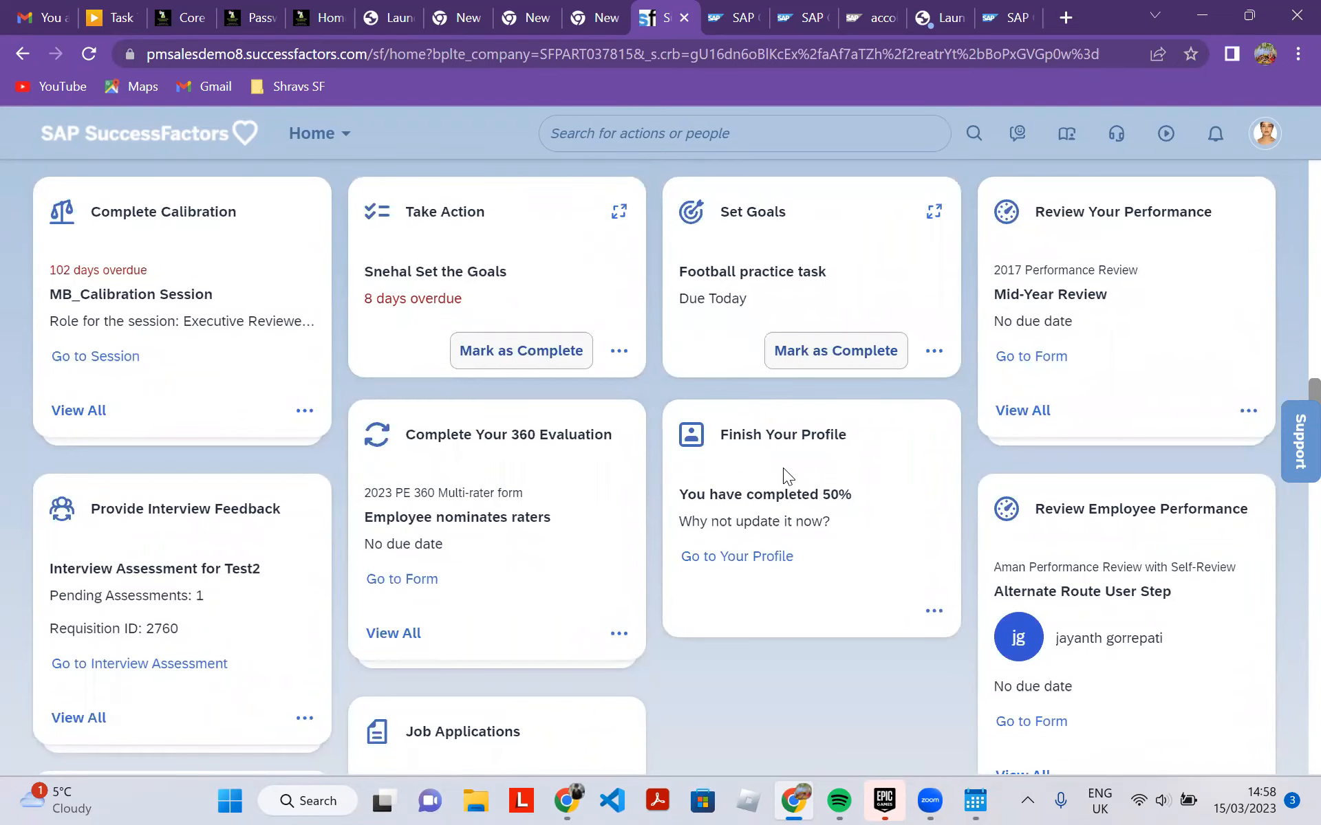
scroll(782, 468, "up", 4)
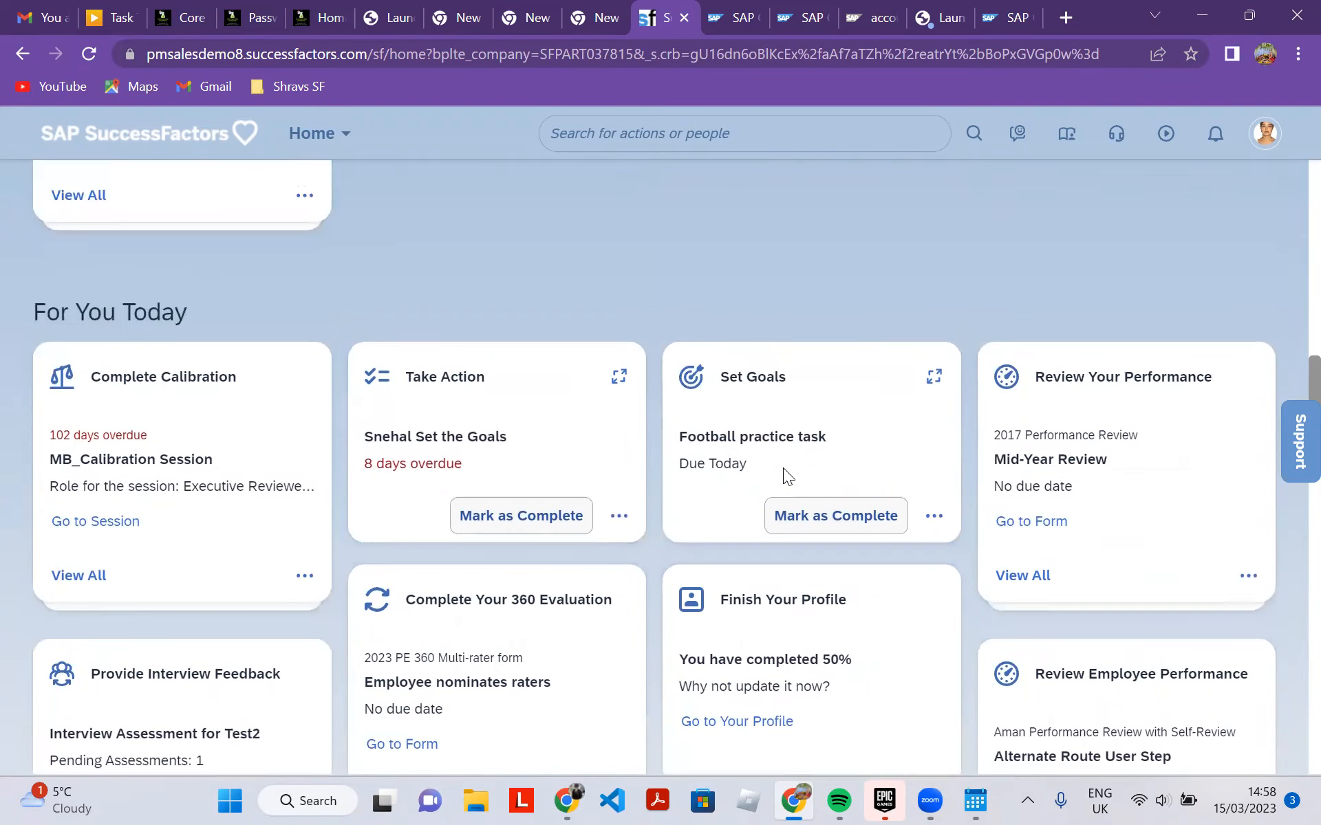
scroll(784, 468, "up", 2)
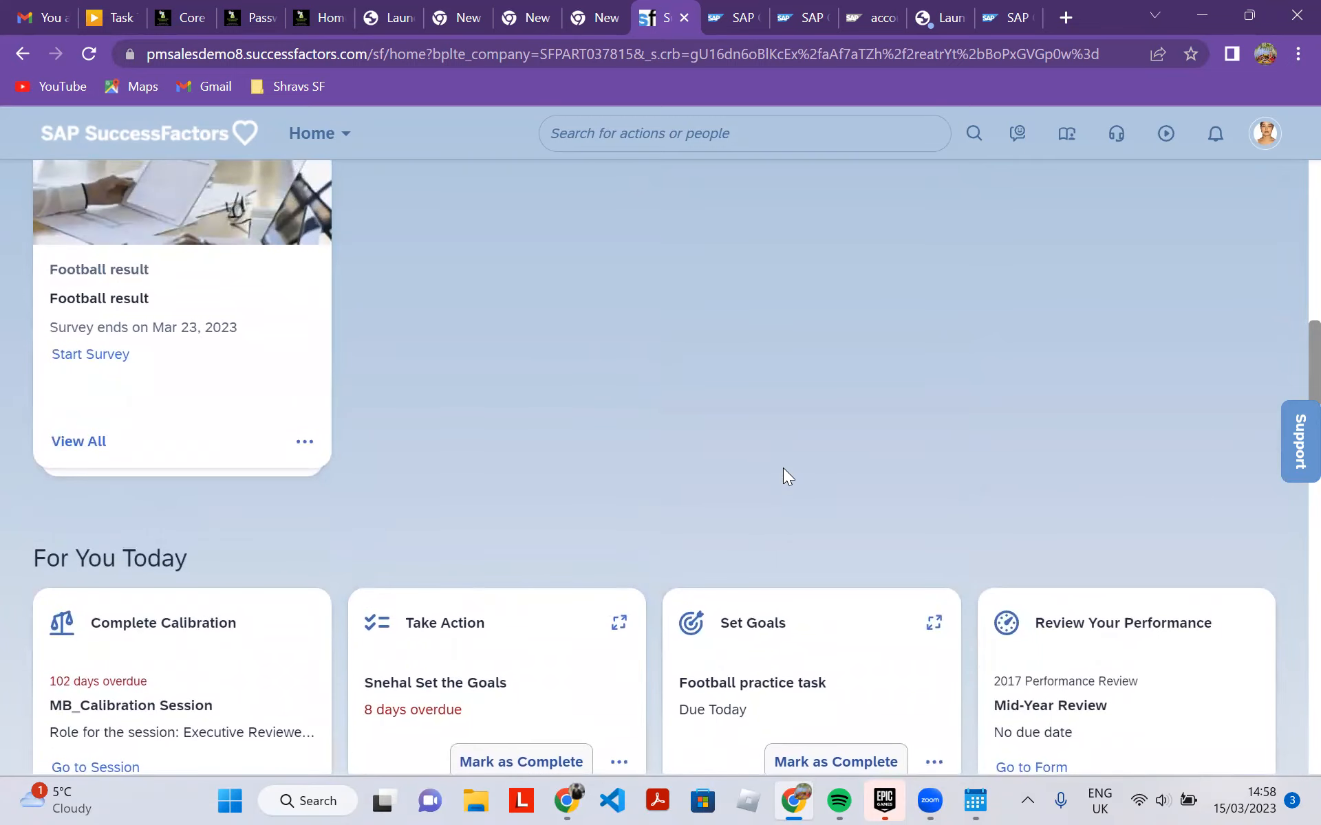
scroll(783, 467, "down", 2)
scroll(783, 467, "down", 3)
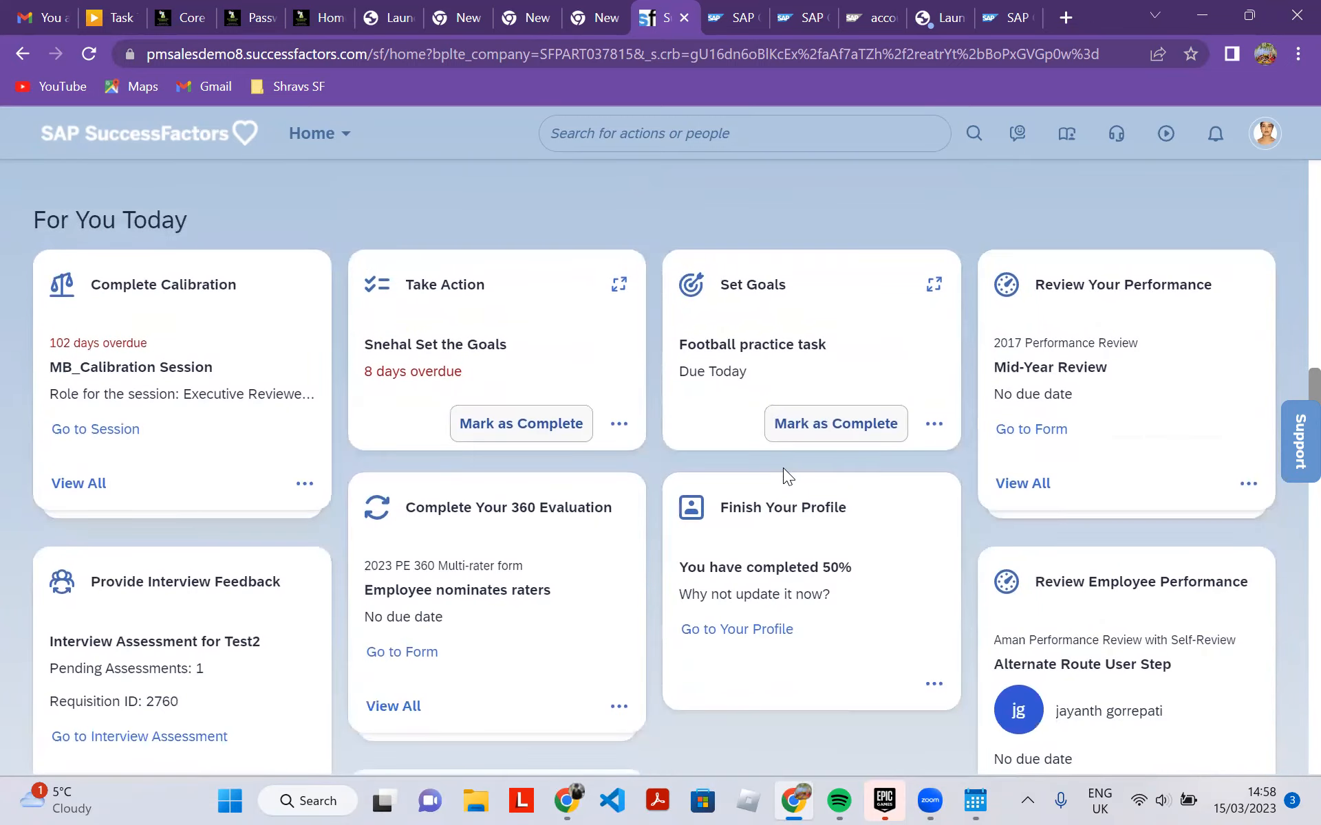
scroll(784, 468, "down", 2)
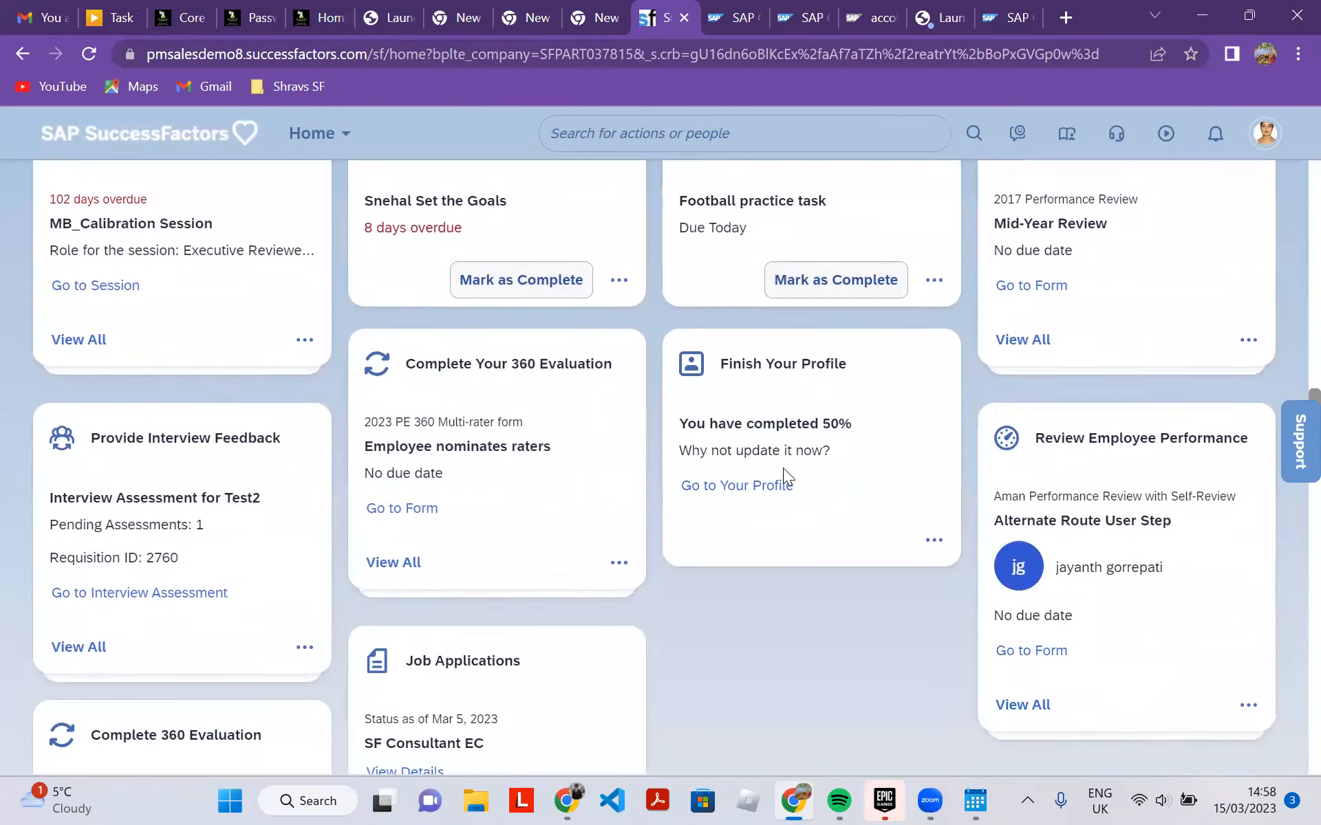
scroll(784, 468, "up", 6)
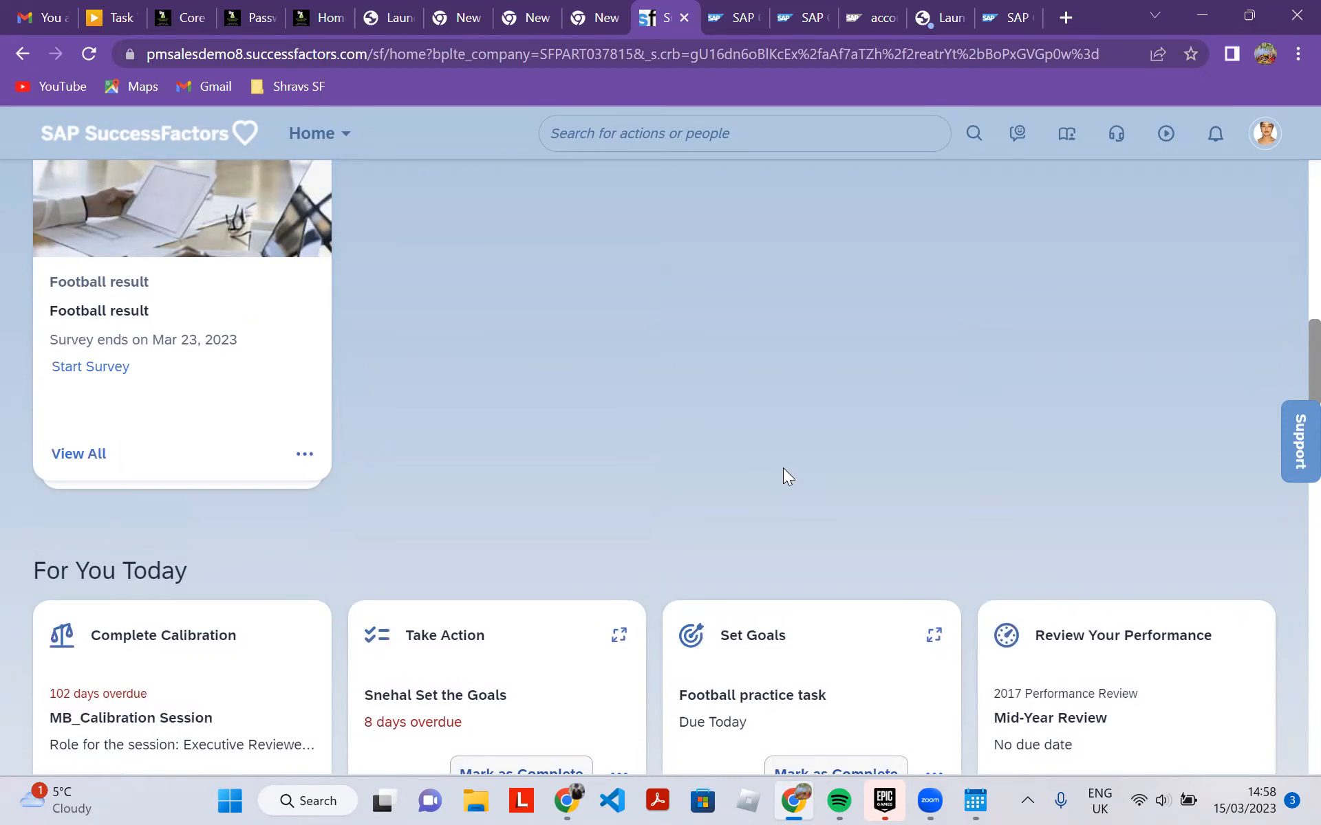
Return to Manage Organizational Updates, move the Sap Docmentation folder to Position 1 and save the new order.
key("alt+Left")
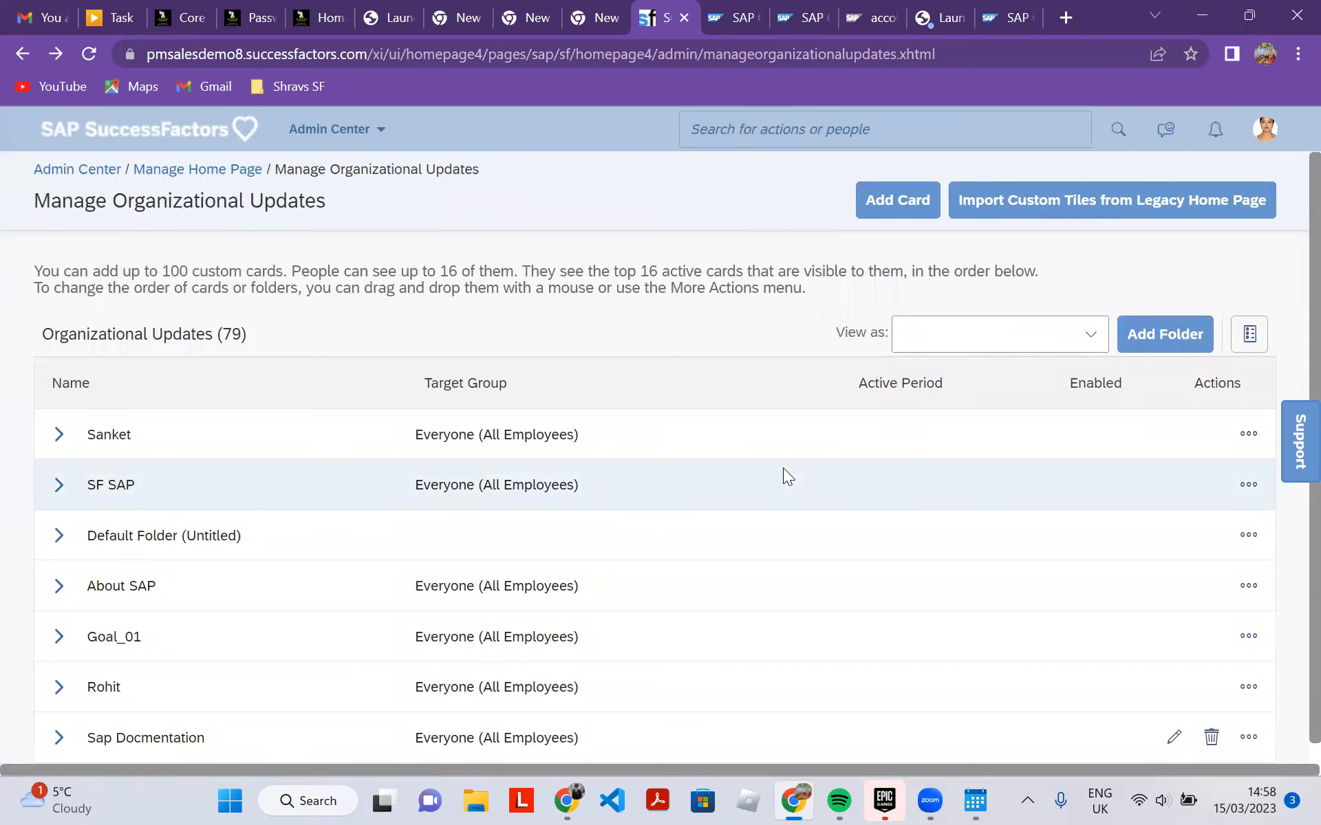
key("Tab")
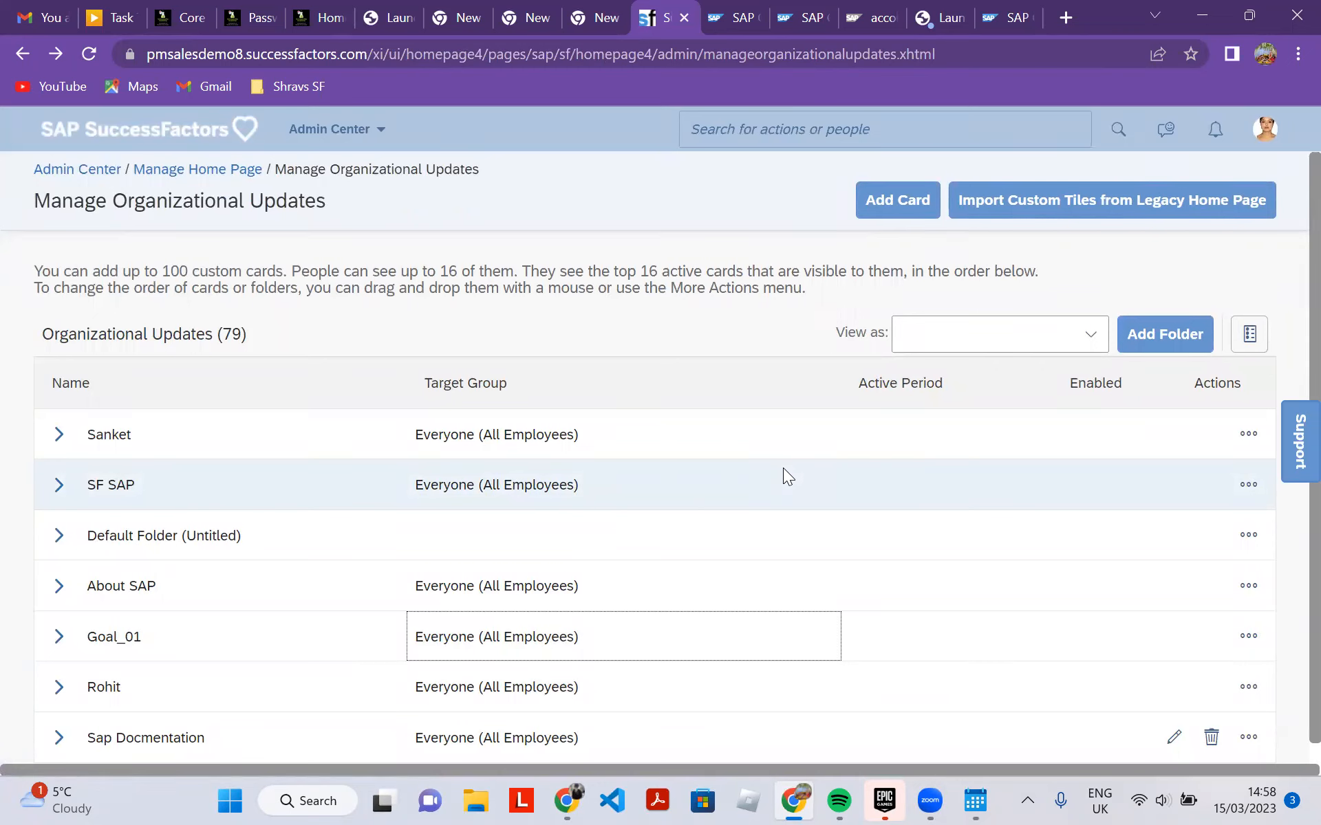
key("Down")
key("Down")
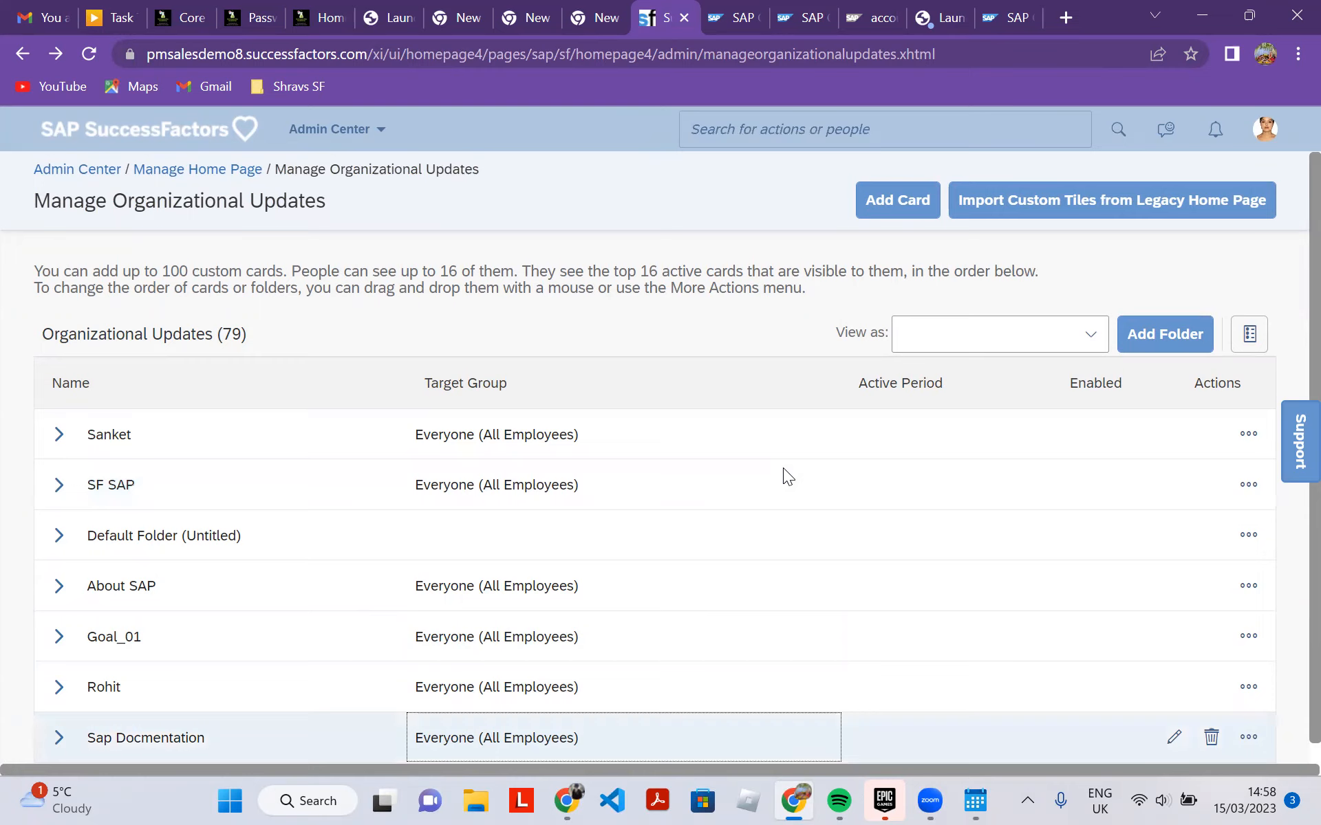
key("Return")
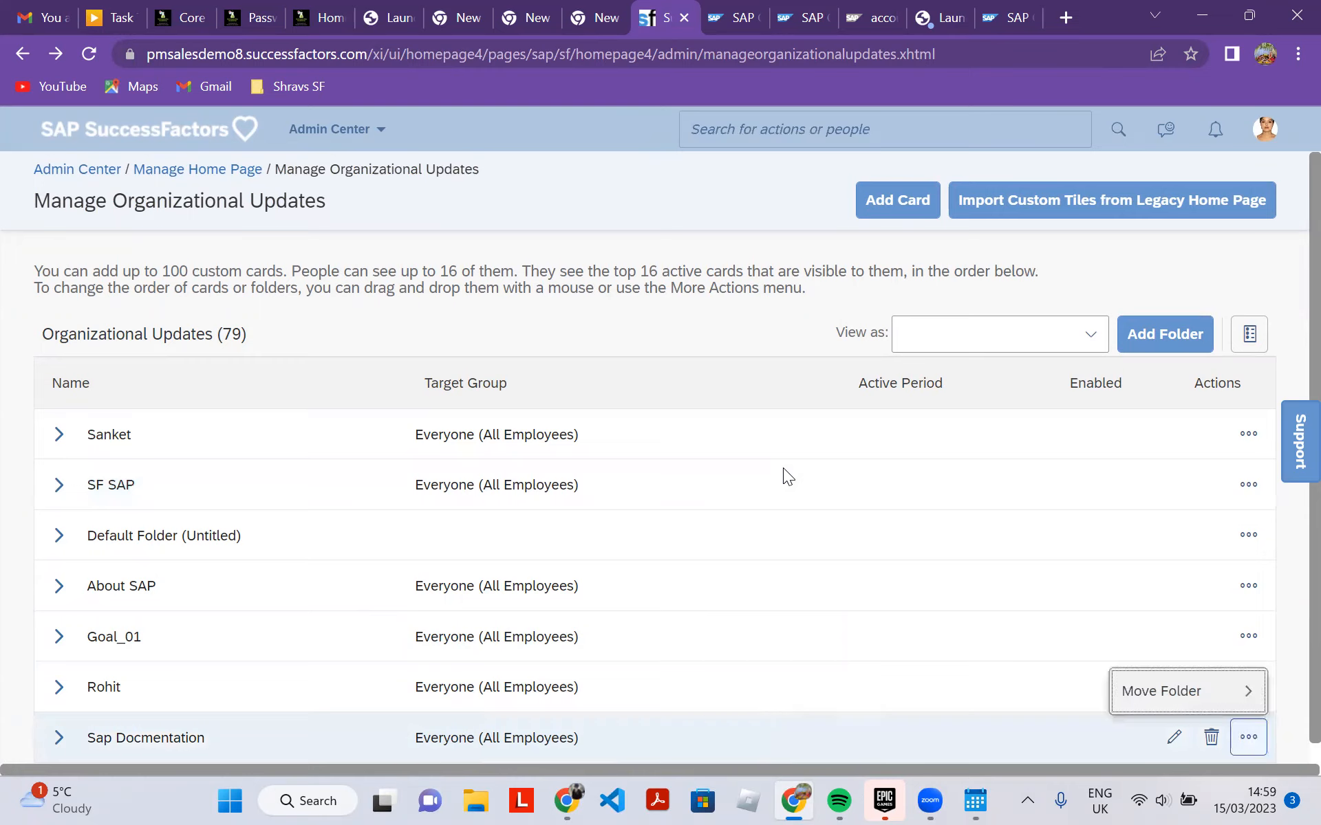
key("Escape")
key("Return")
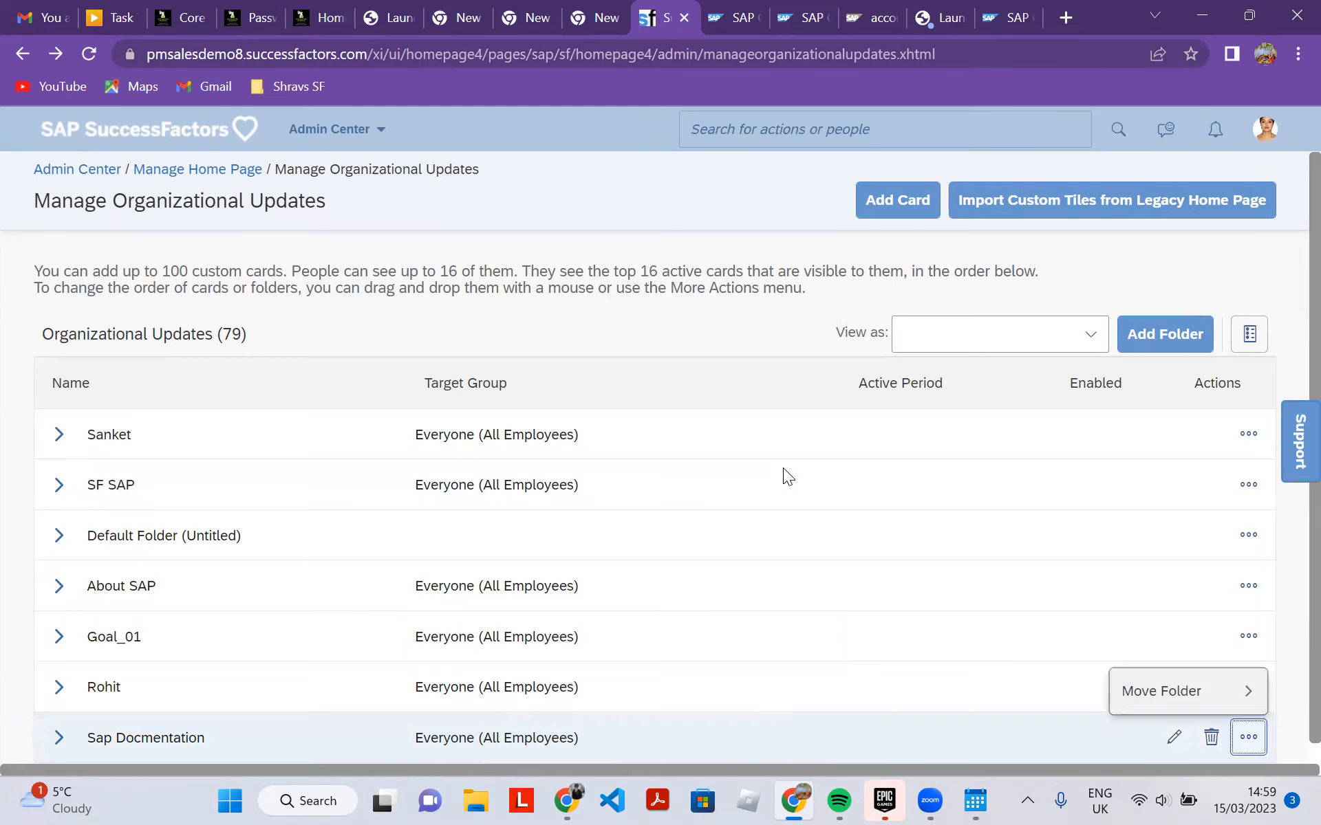
key("Right")
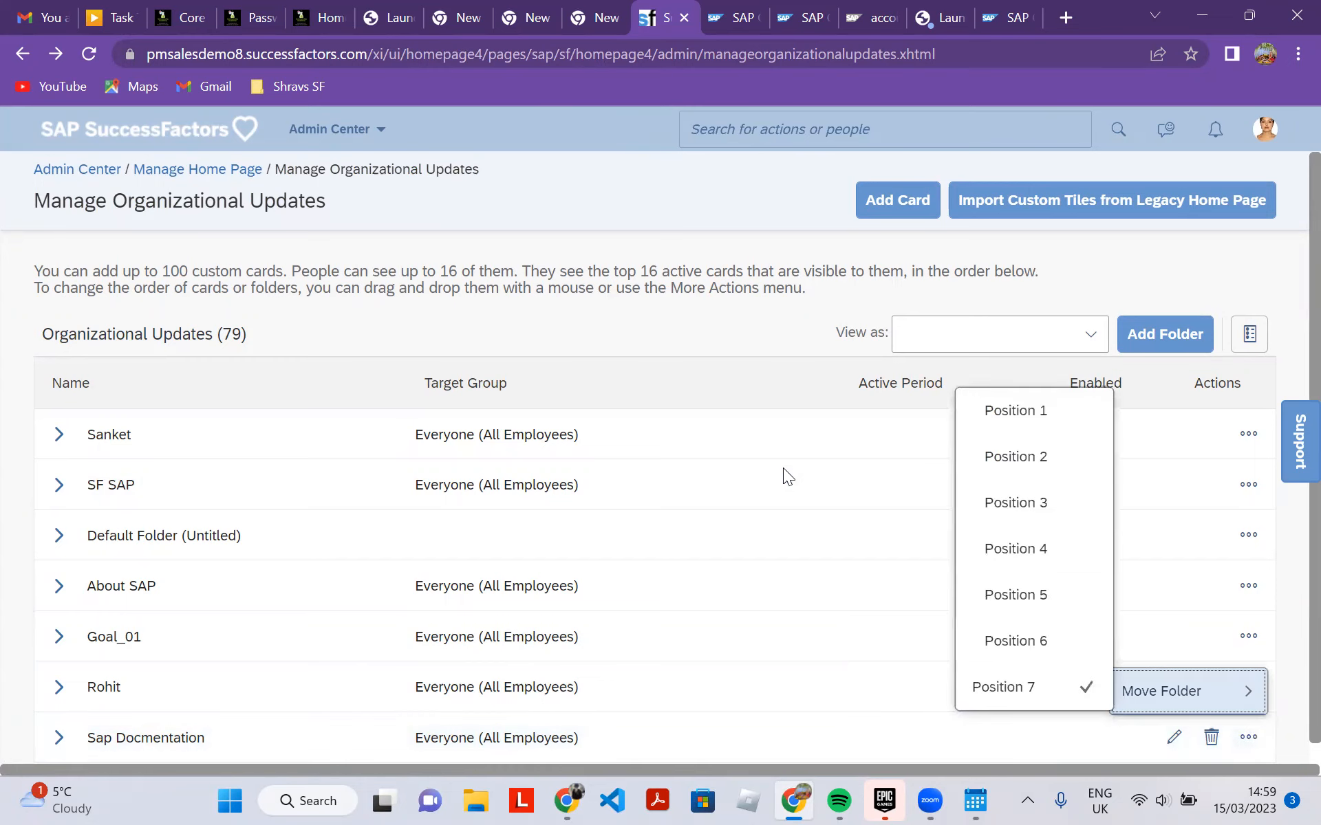
key("Return")
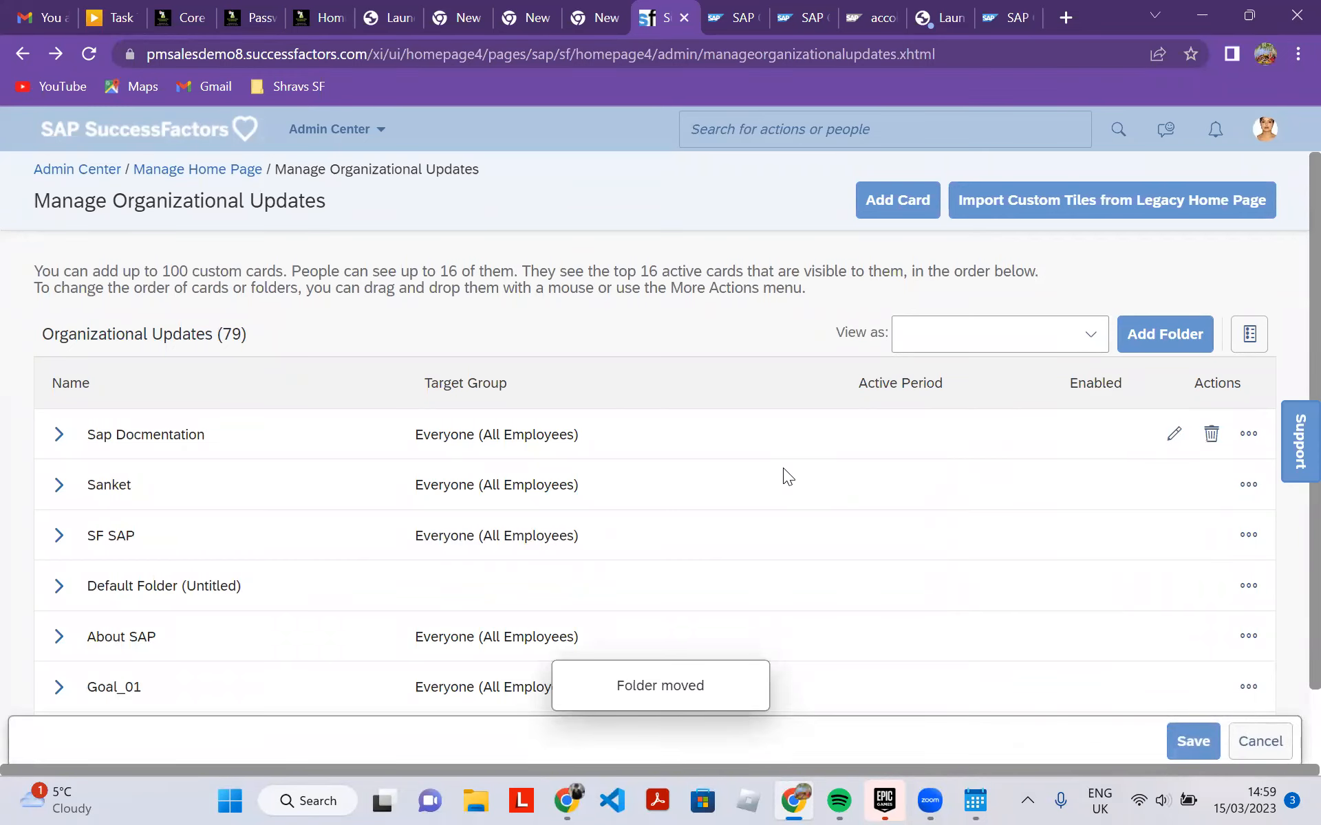
key("Return")
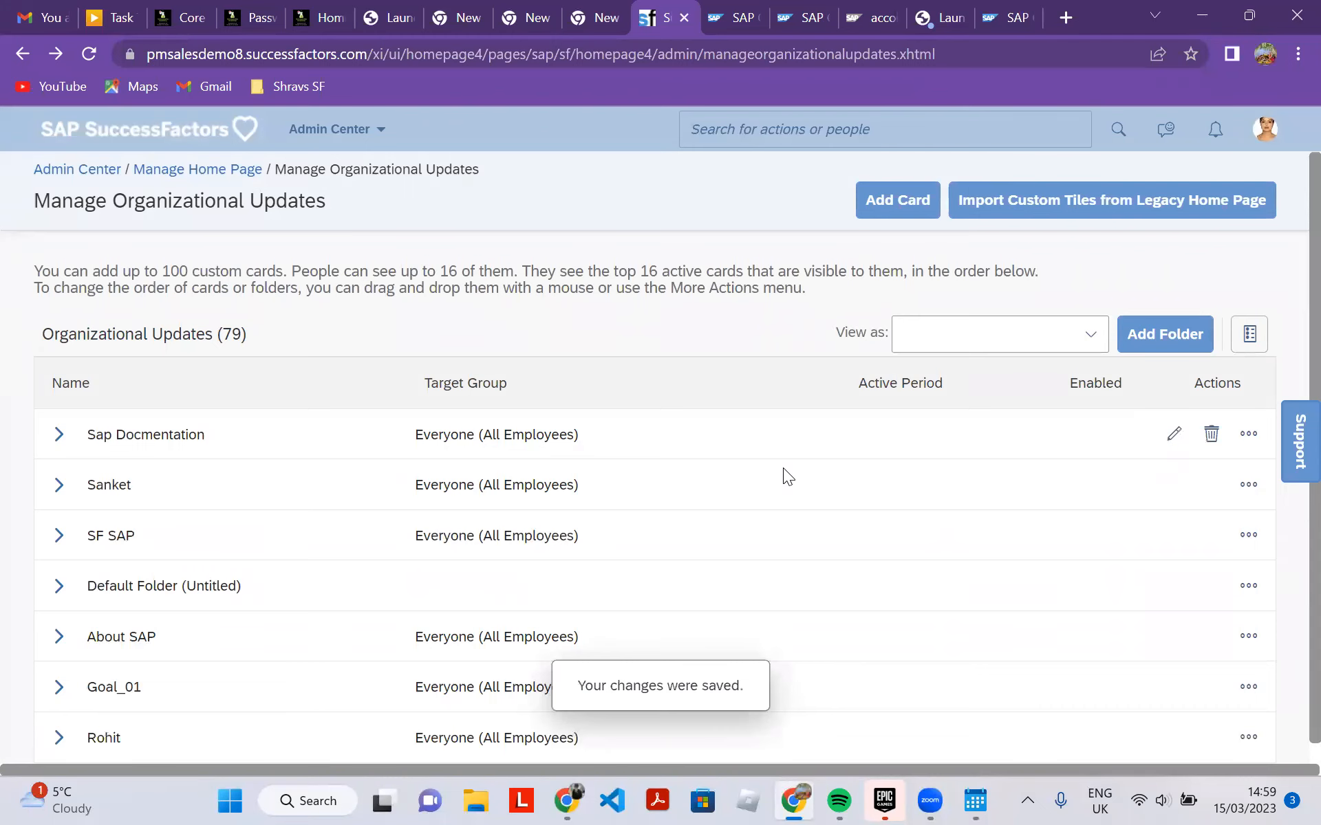
Go forward to the home page and check the folder order at the start of the Organizational Updates section.
key("alt+Right")
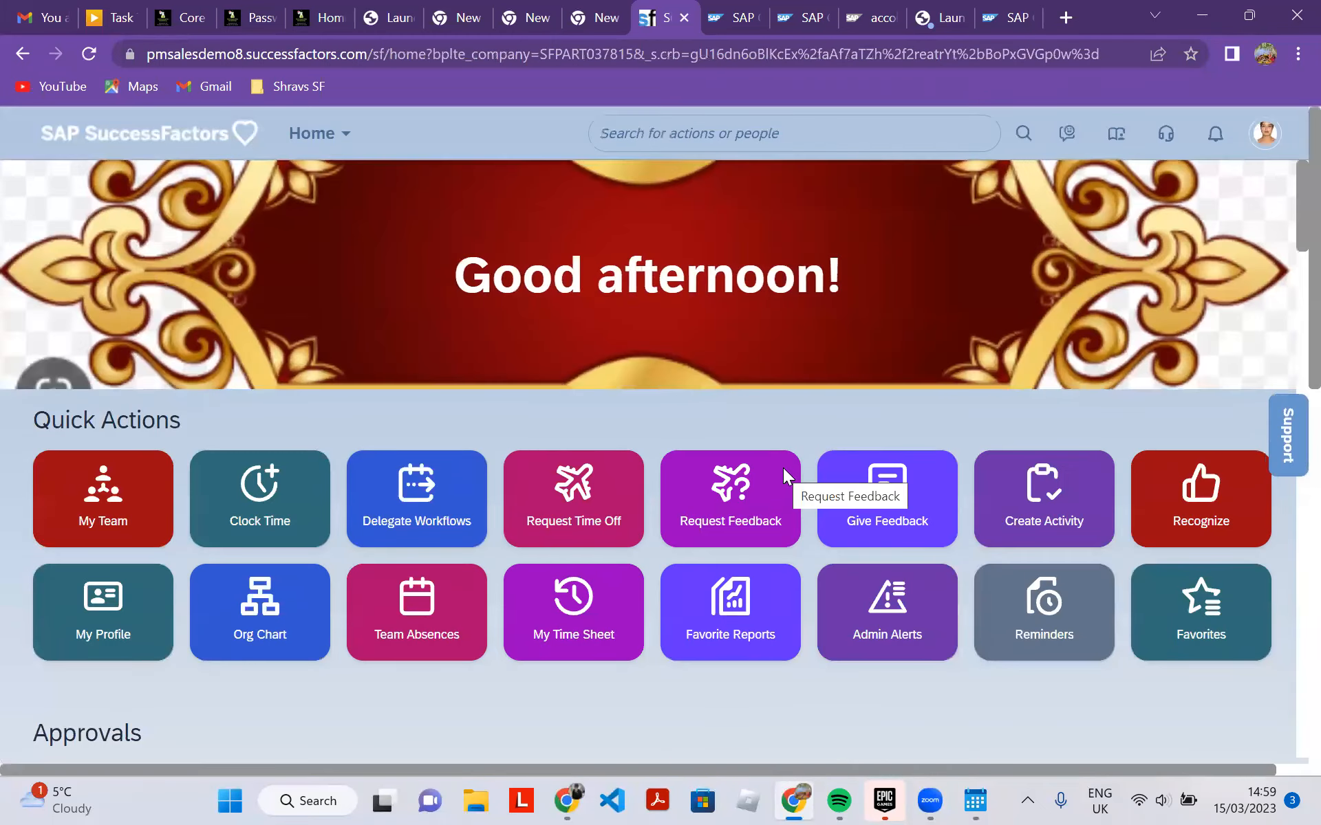
scroll(783, 468, "down", 5)
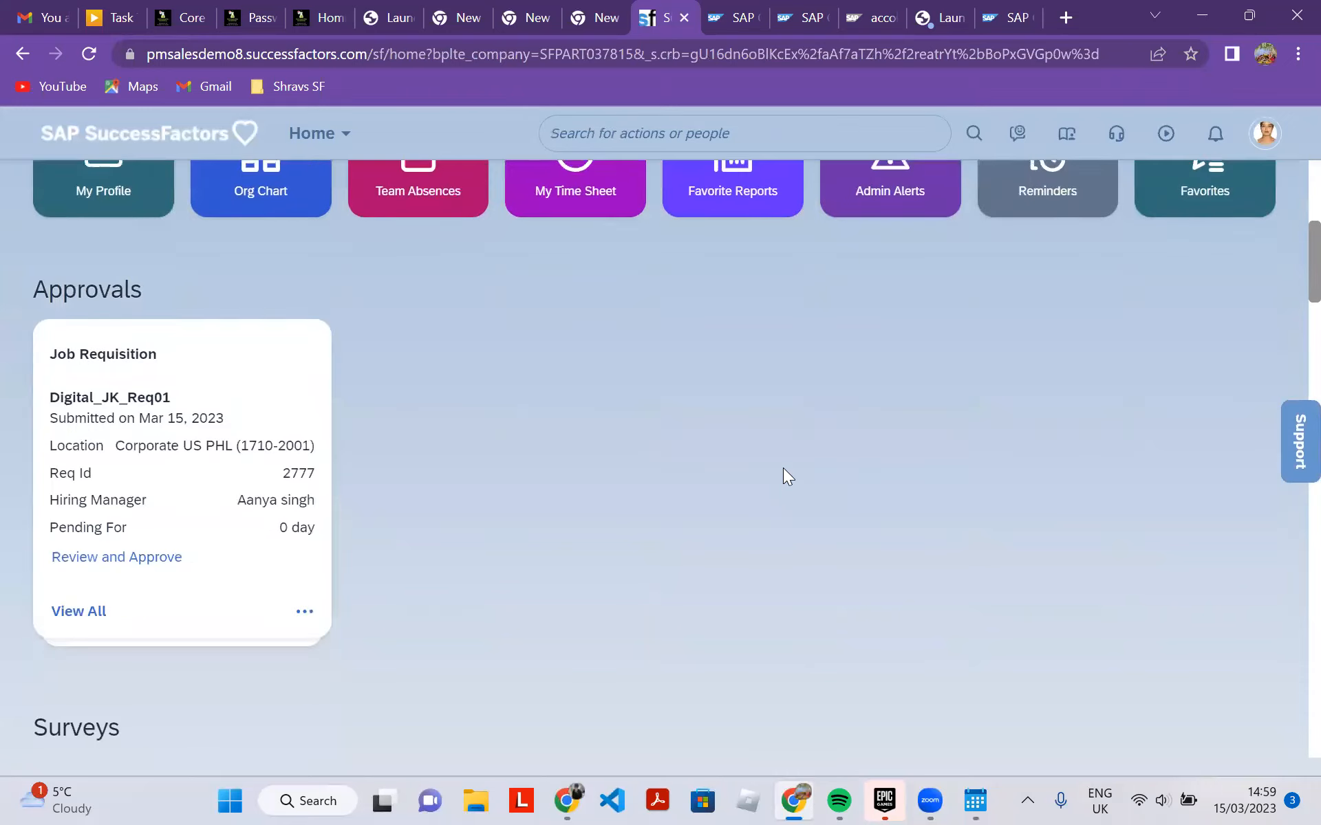
scroll(784, 470, "down", 9)
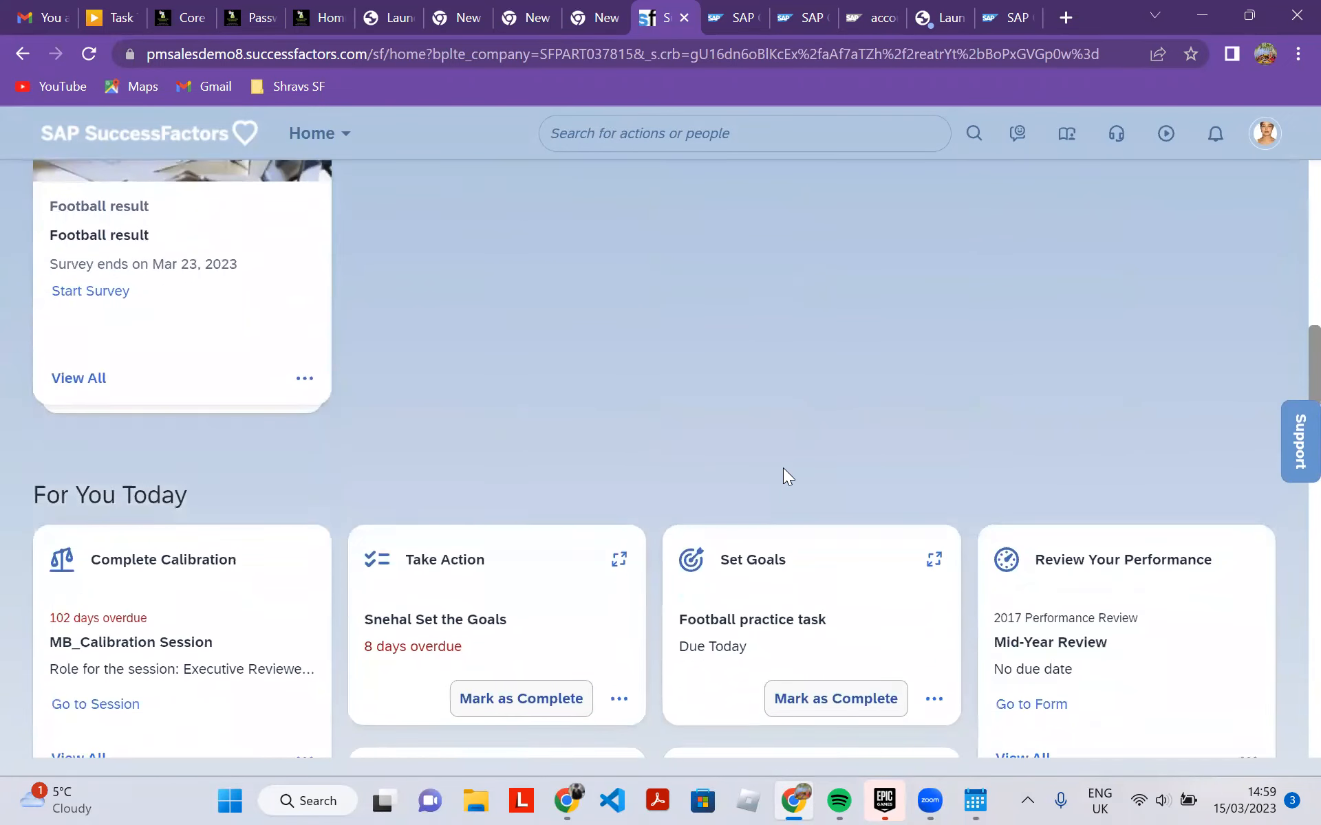
scroll(783, 470, "down", 4)
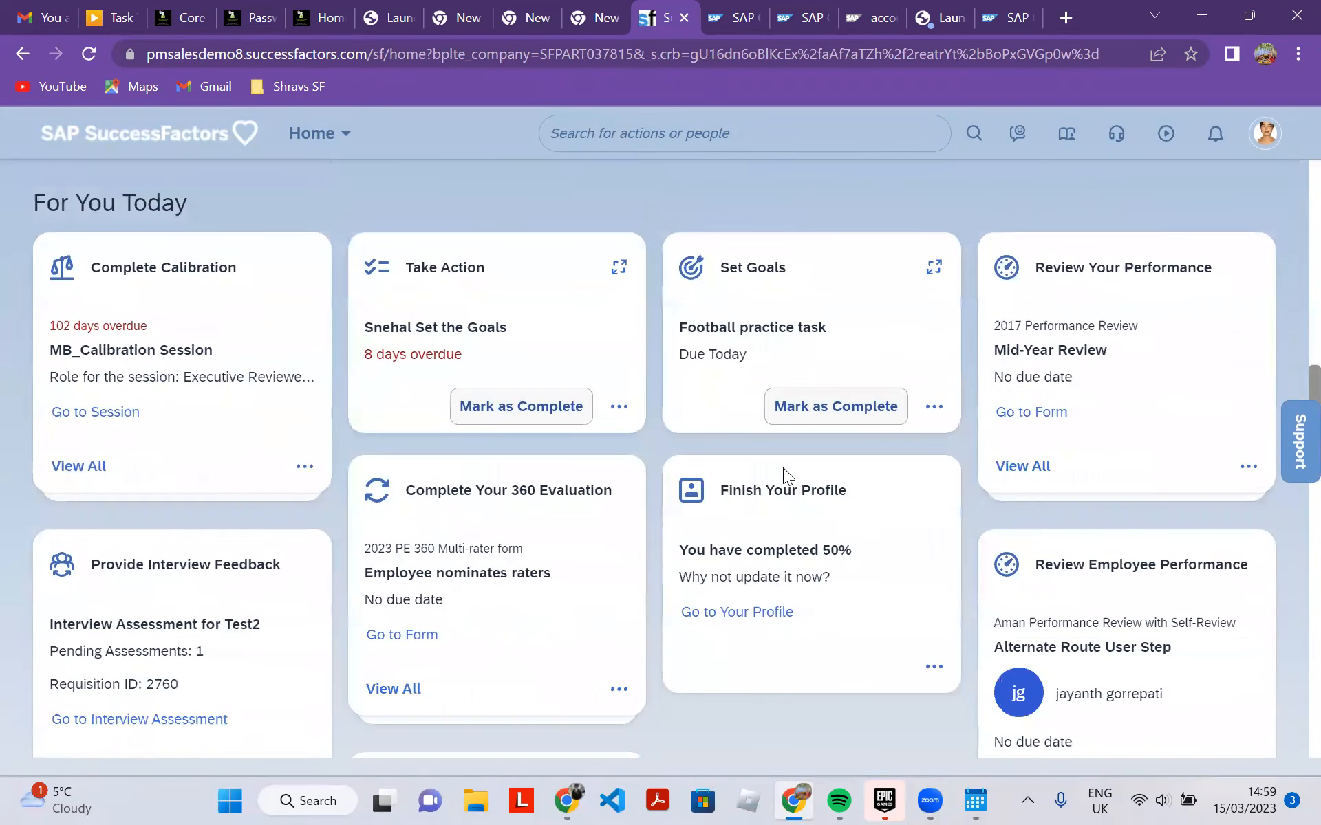
scroll(784, 467, "down", 3)
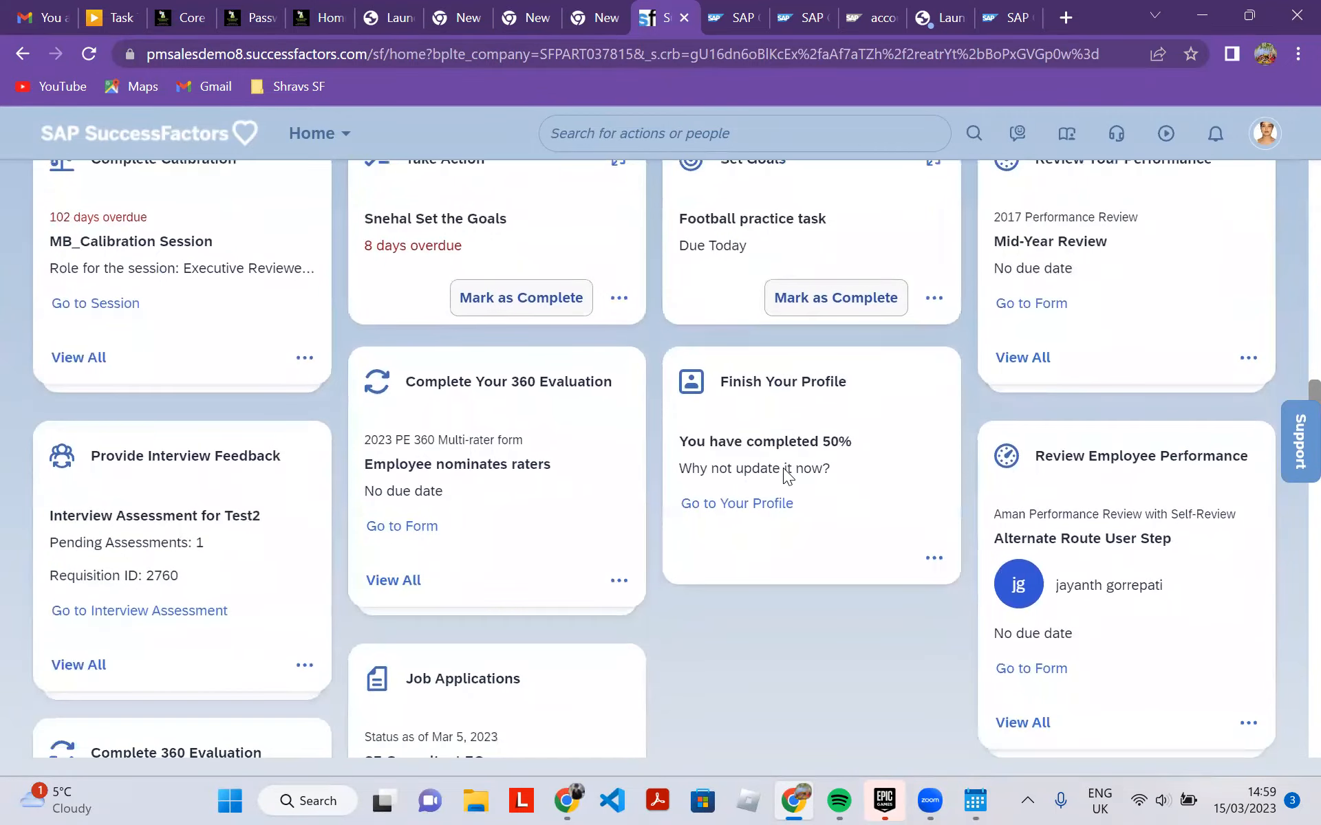
scroll(783, 467, "down", 9)
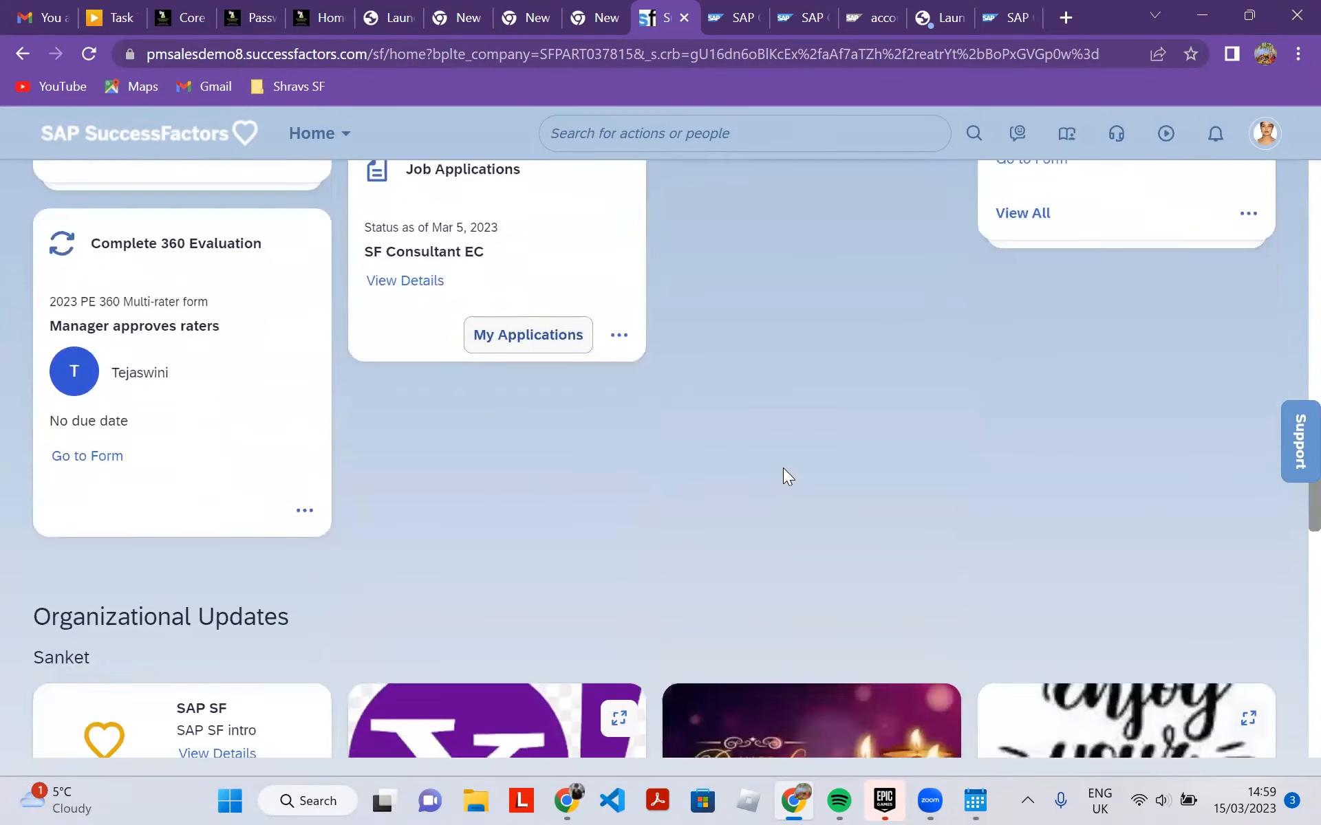
scroll(784, 468, "down", 5)
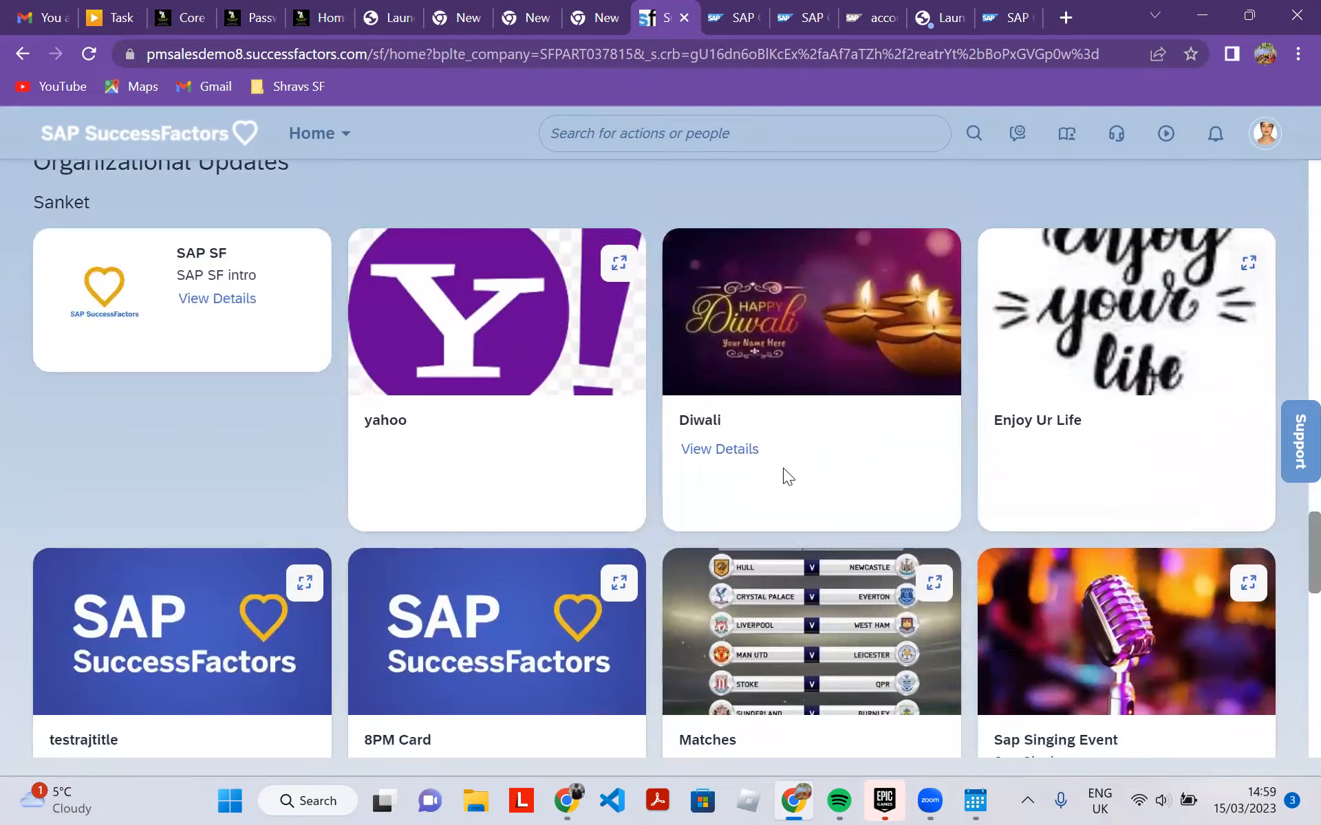
scroll(783, 468, "down", 1)
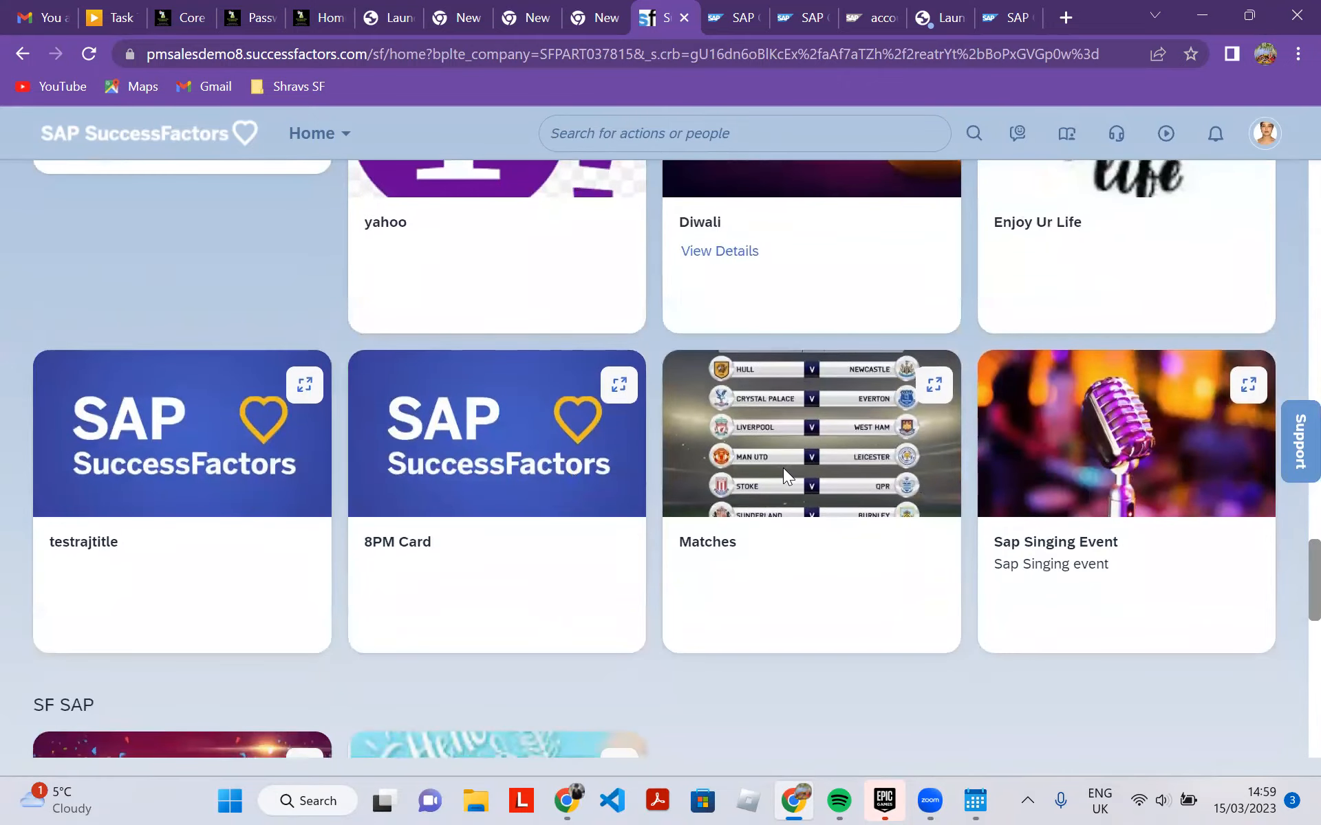
Check the remaining Organizational Updates folders and cards to the end of the home page, and return to the Quick Actions.
scroll(783, 468, "down", 6)
scroll(783, 468, "down", 5)
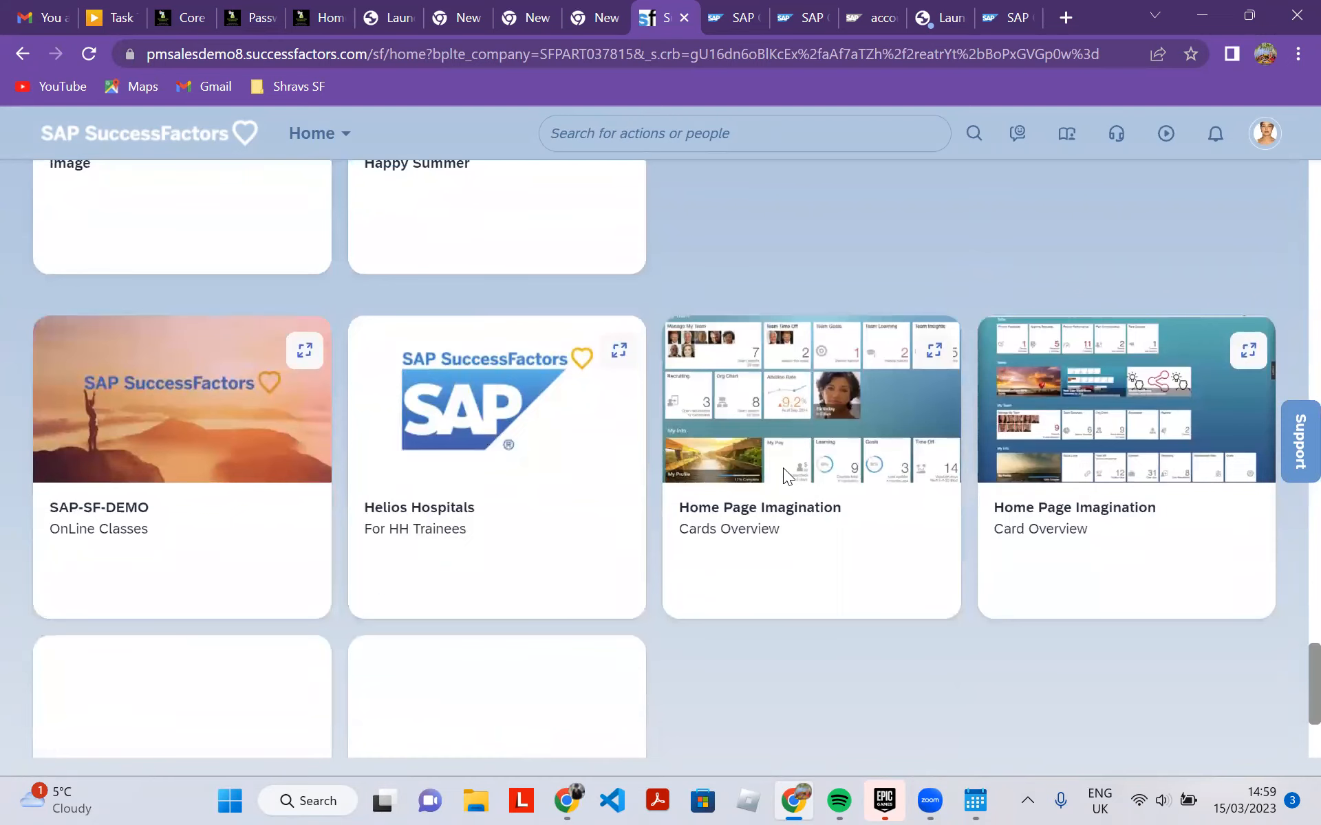
scroll(783, 467, "down", 3)
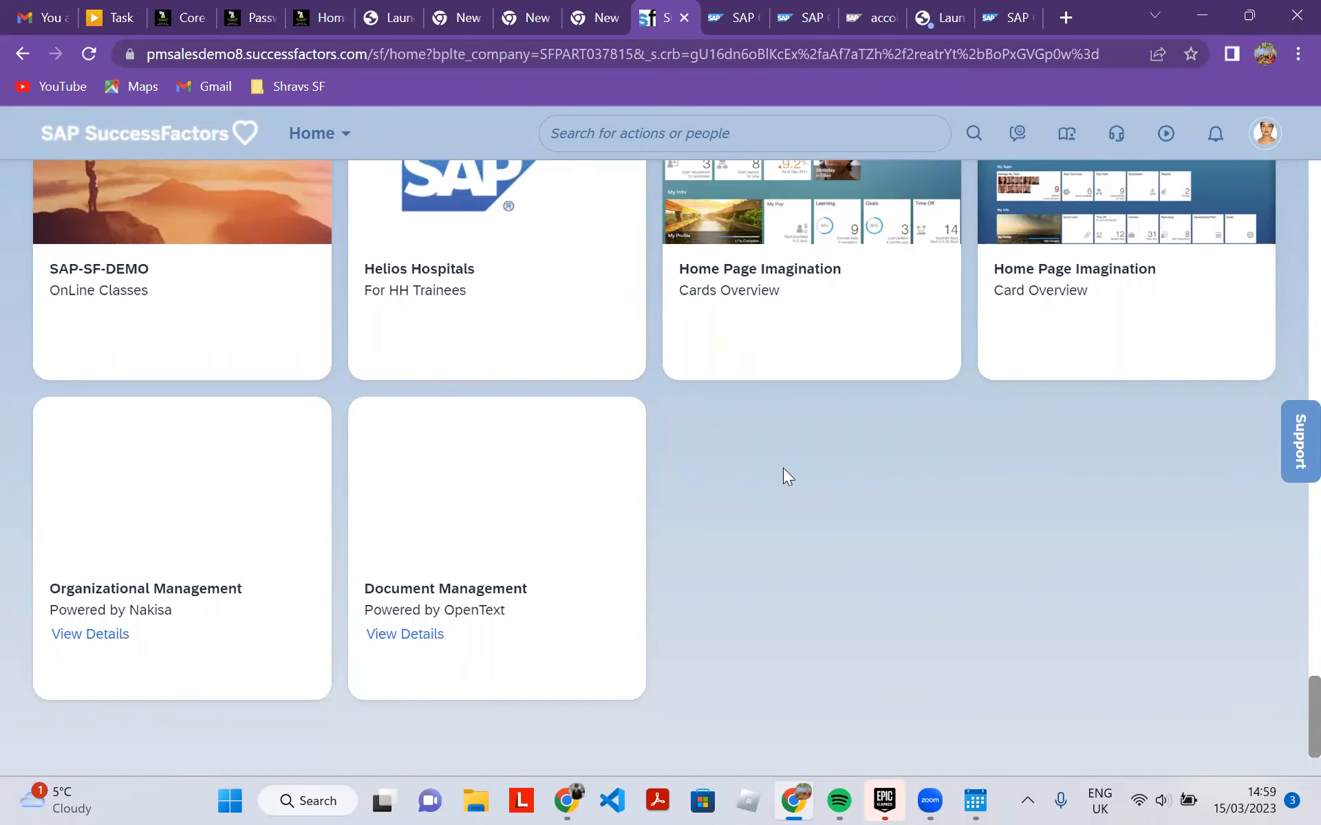
scroll(783, 467, "up", 2)
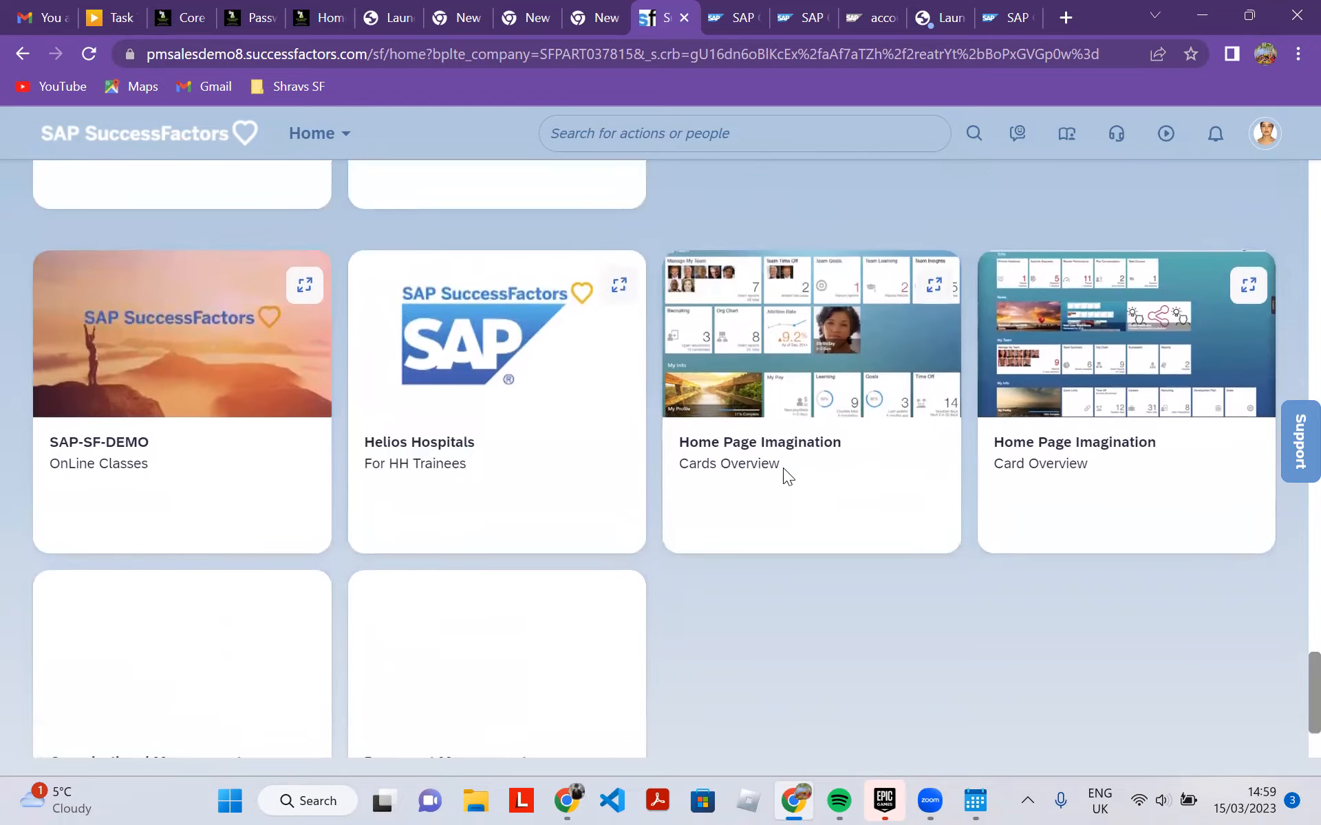
scroll(783, 467, "up", 15)
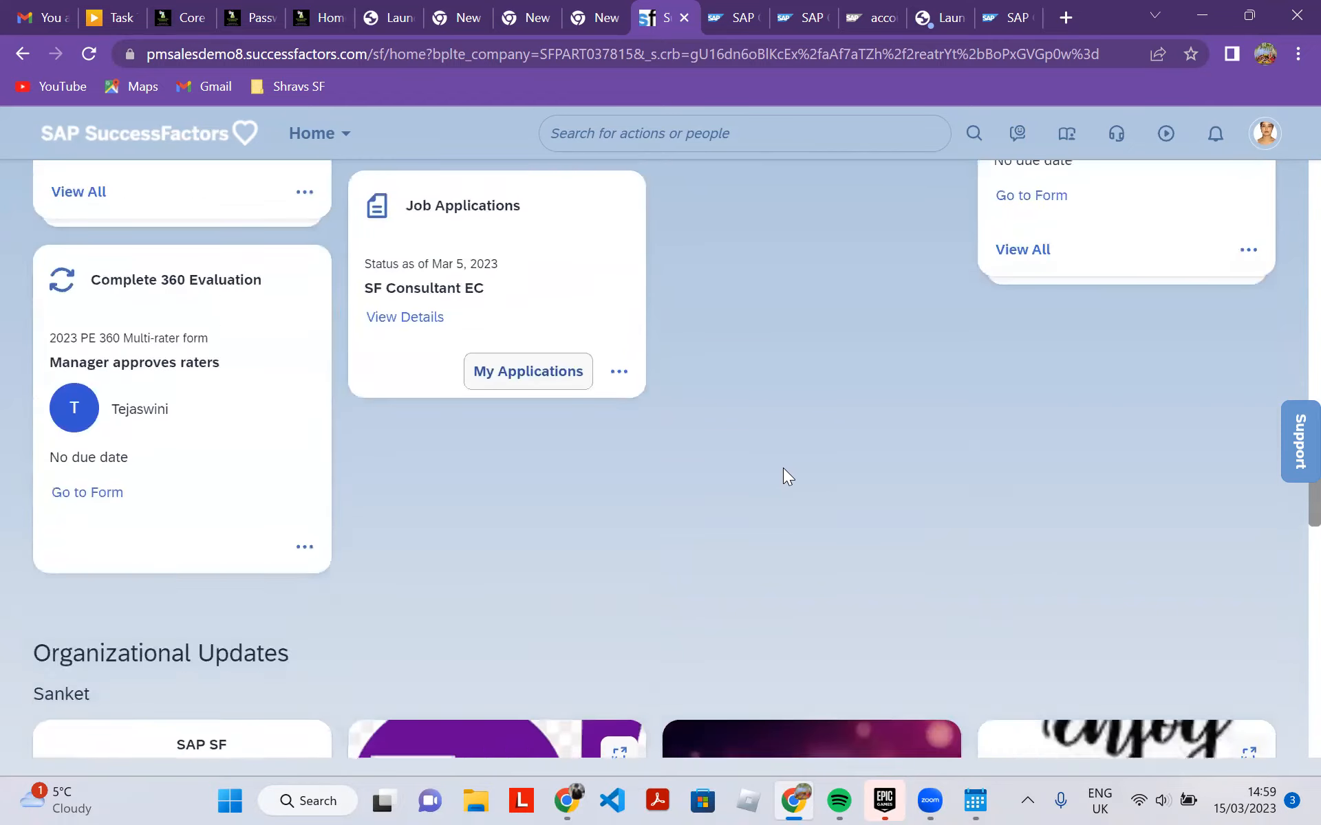
scroll(783, 468, "up", 15)
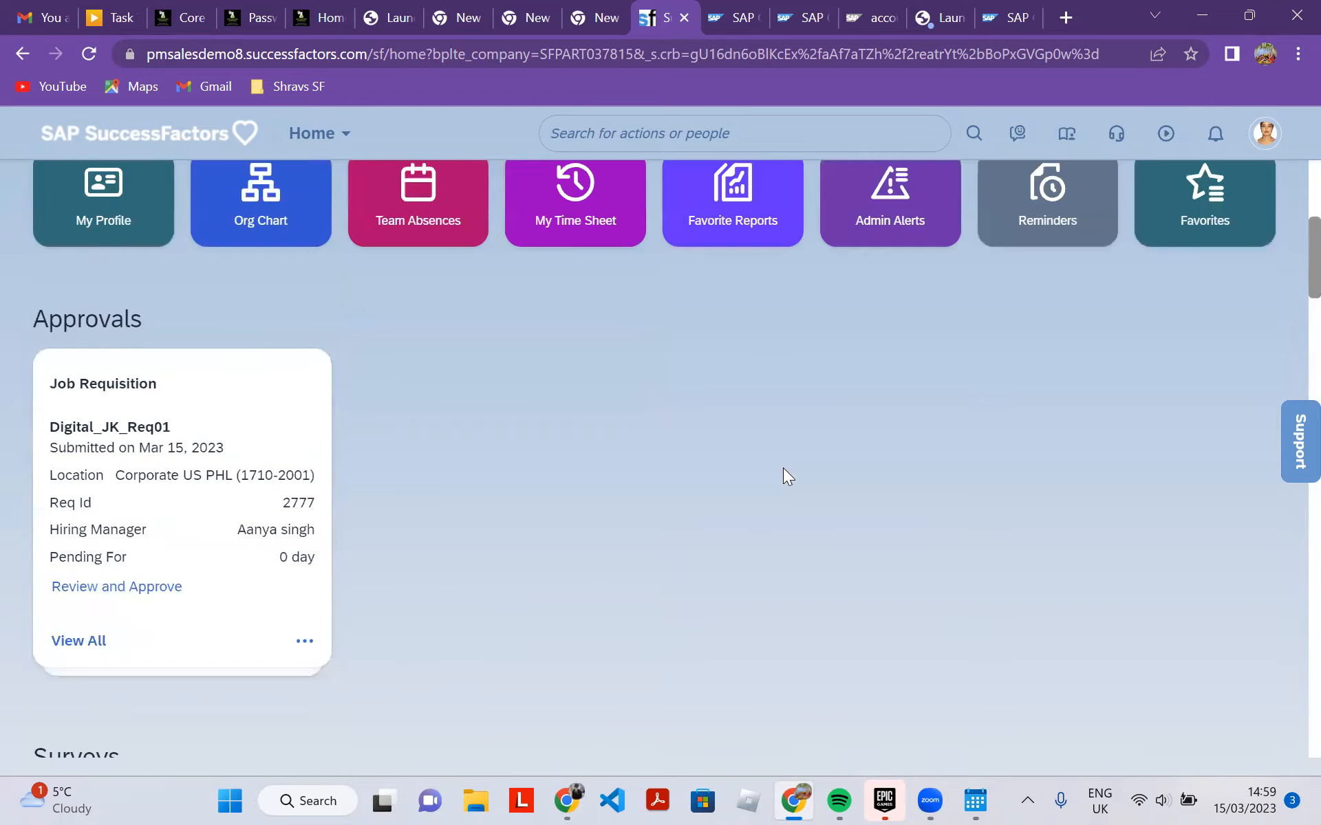
scroll(783, 468, "up", 5)
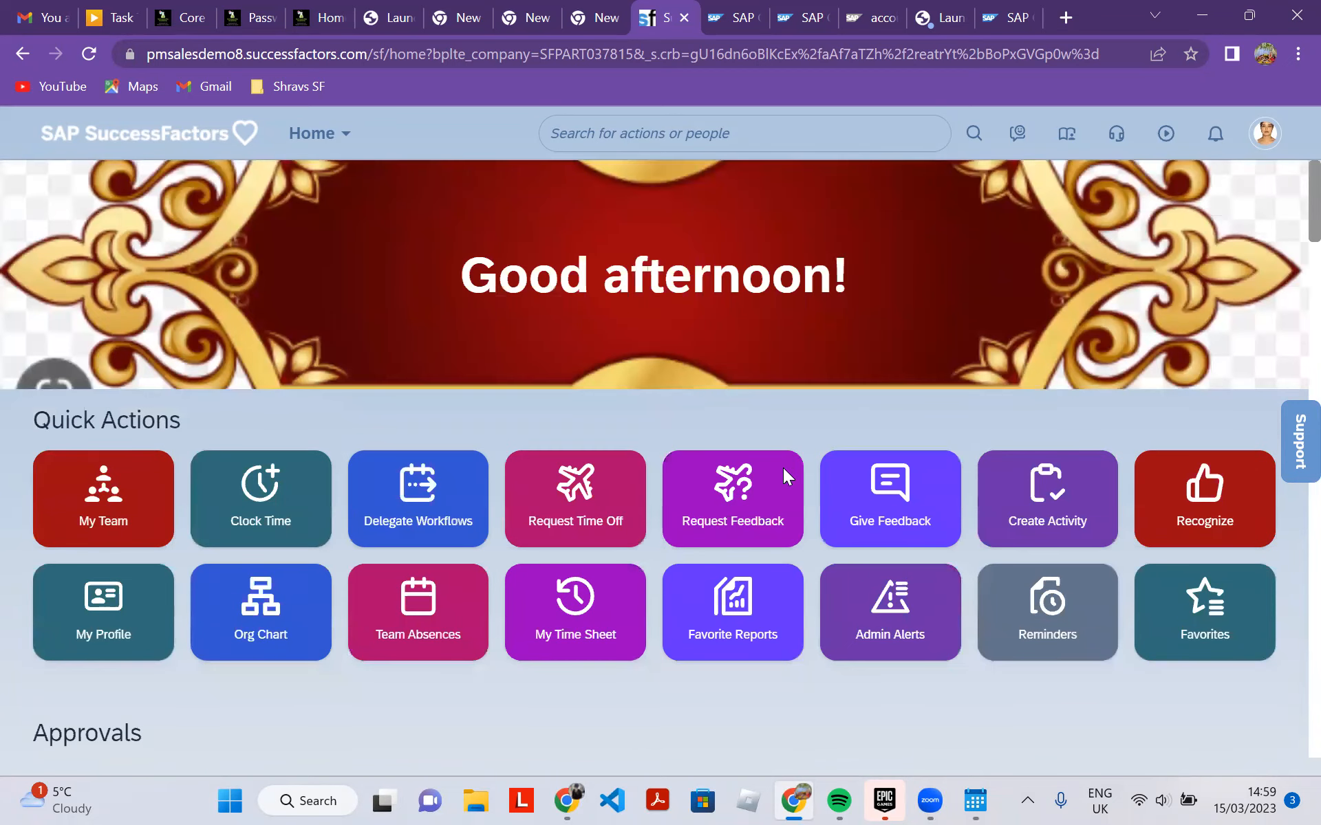
left_click(1264, 141)
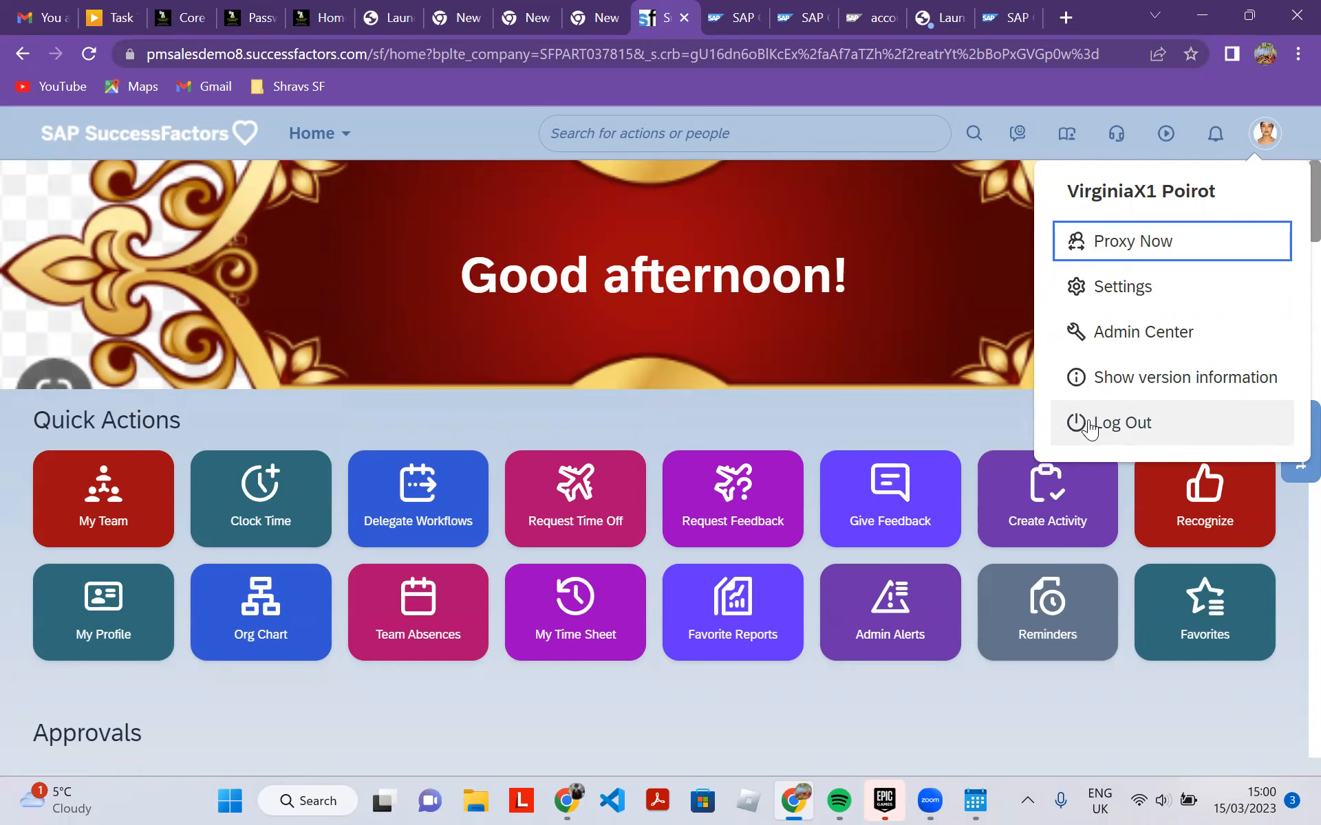
key("ctrl+Tab")
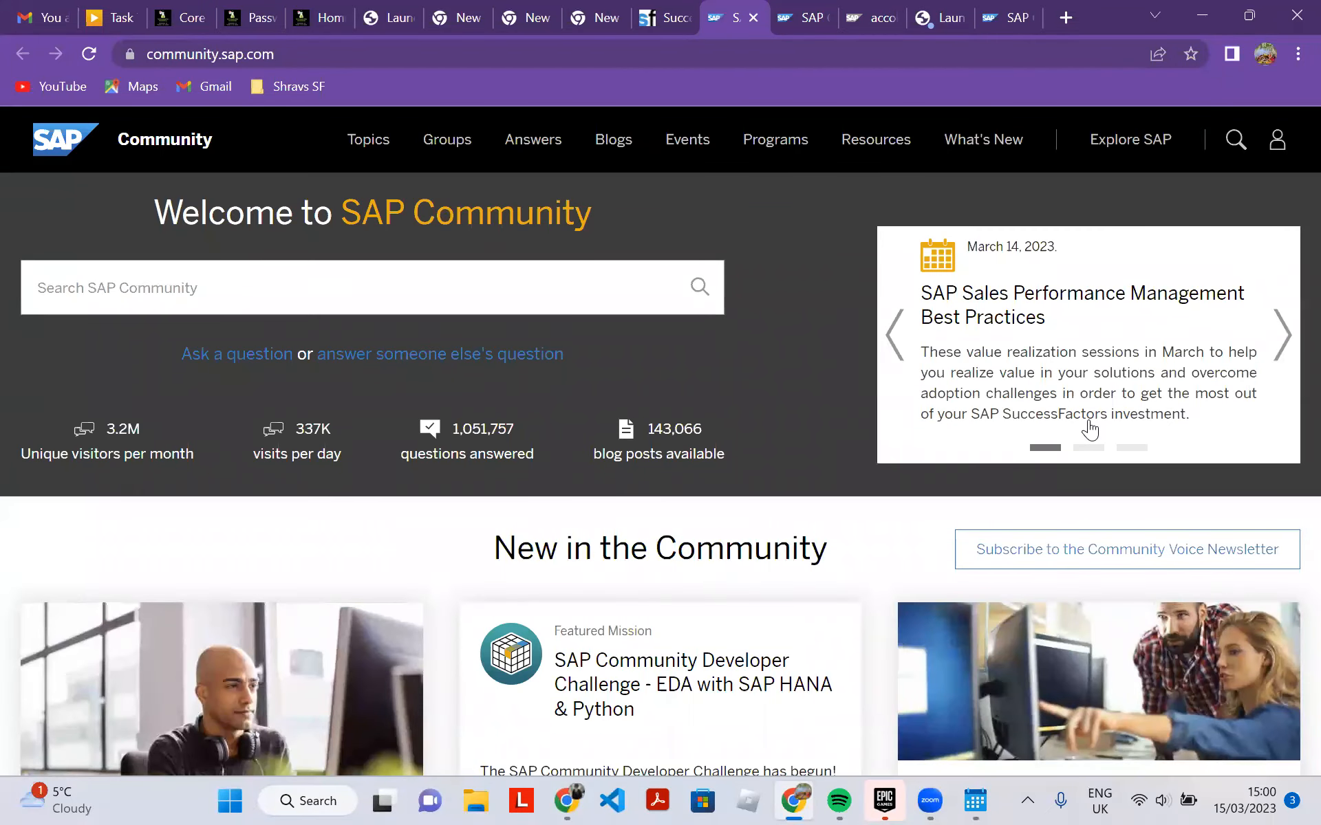
key("ctrl+Tab")
key("ctrl+Tab")
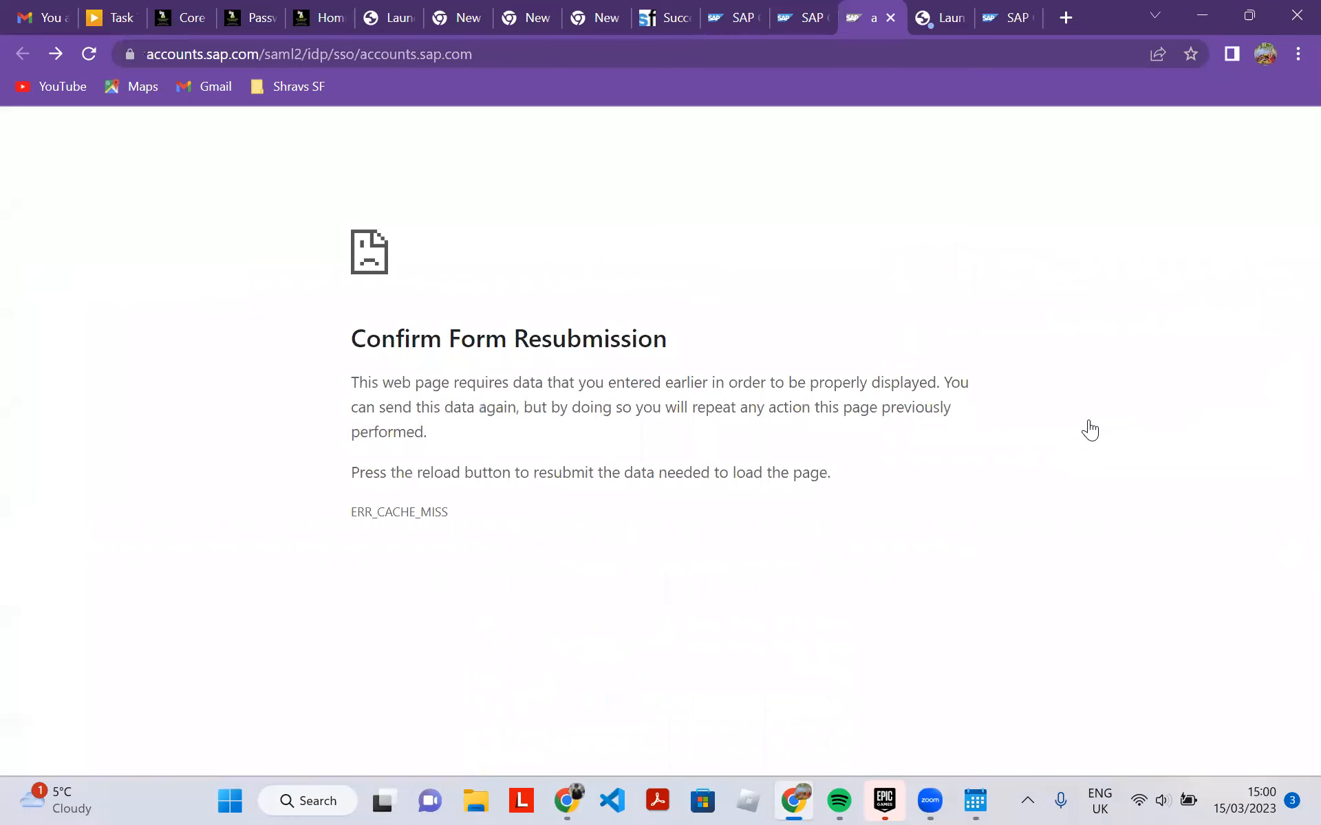
key("ctrl+Tab")
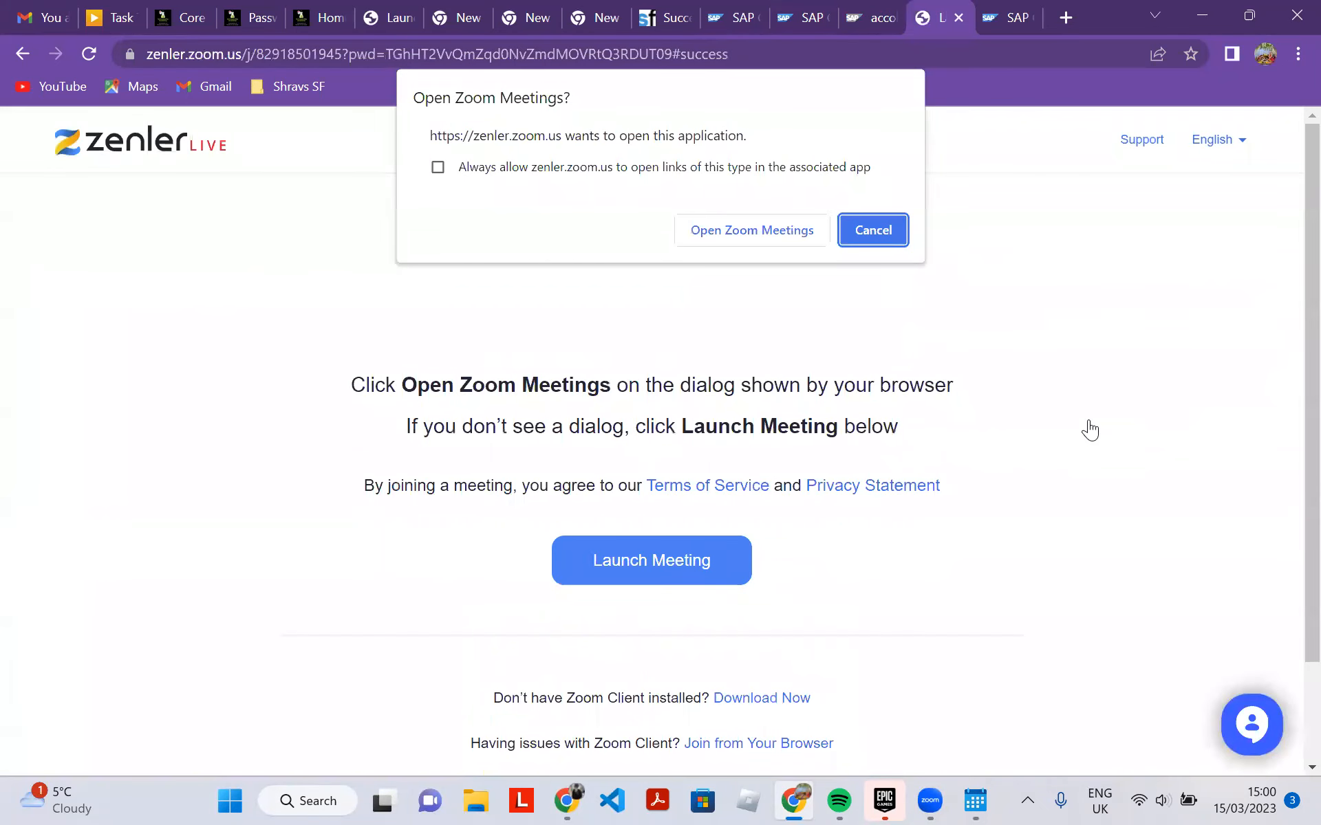
key("ctrl+Tab")
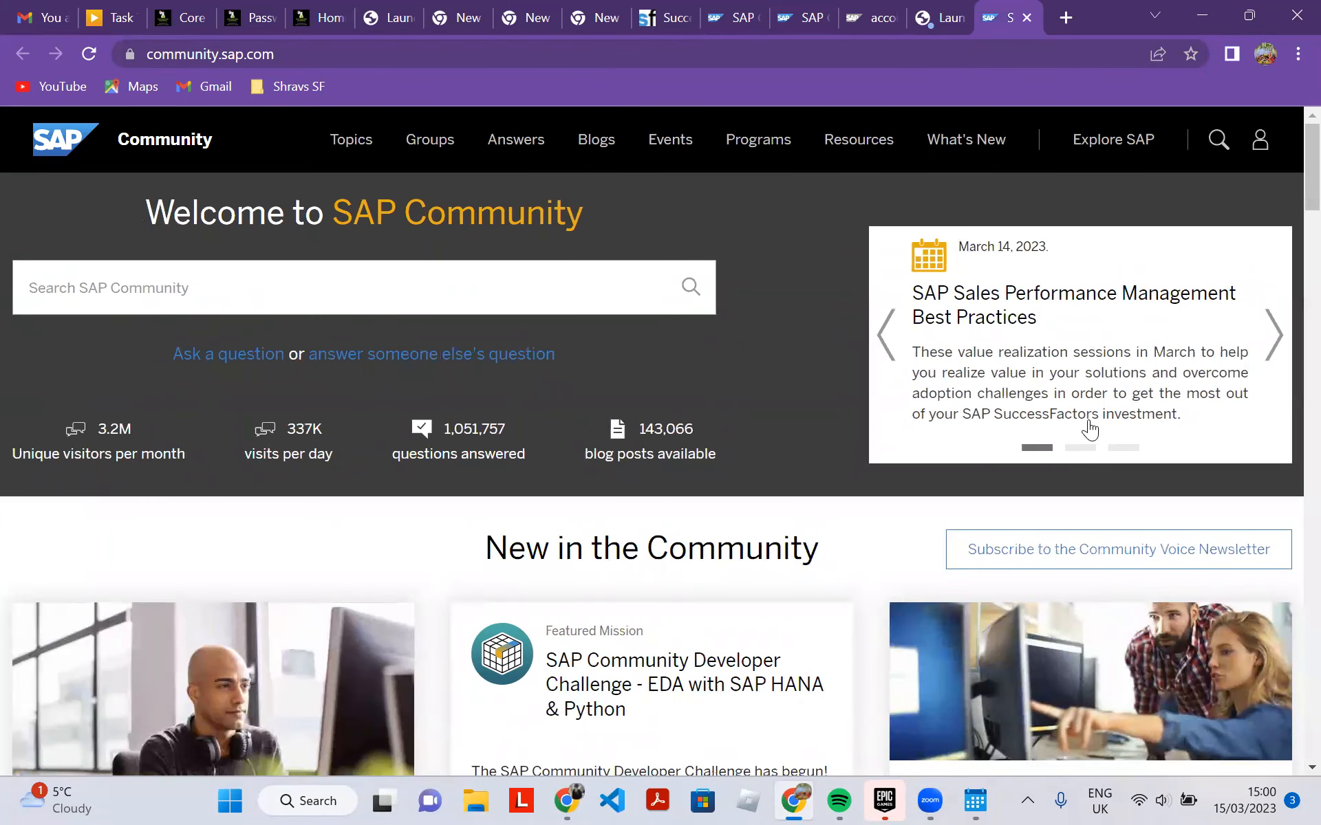
key("ctrl+shift+Tab")
key("ctrl+shift+Tab")
key("ctrl+shift+Tab")
key("ctrl+shift+Tab")
key("ctrl+shift+Tab")
key("ctrl+shift+Tab")
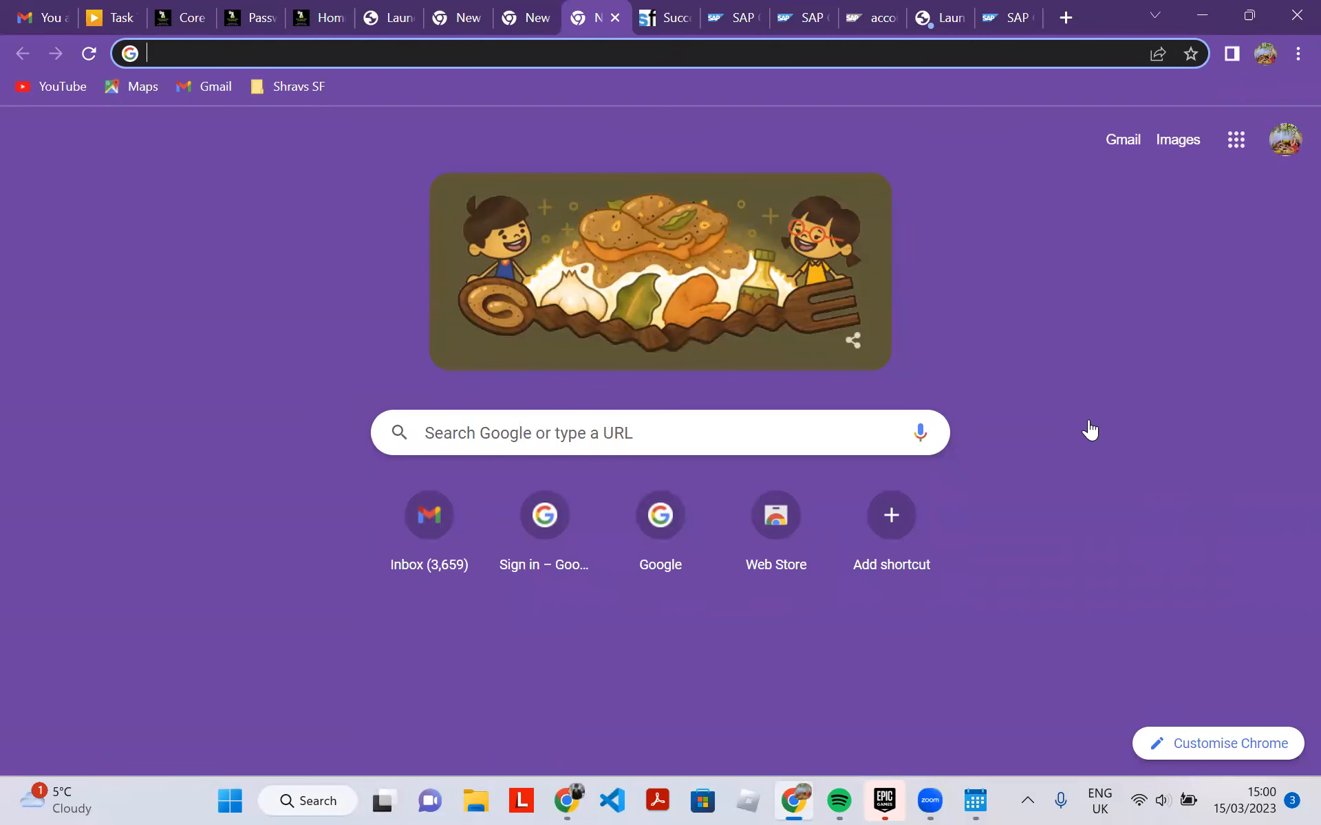
Switch to the Core HR Tech course page, open the Home Page Admin guide under Track 16: Resources and examine its outline.
key("ctrl+3")
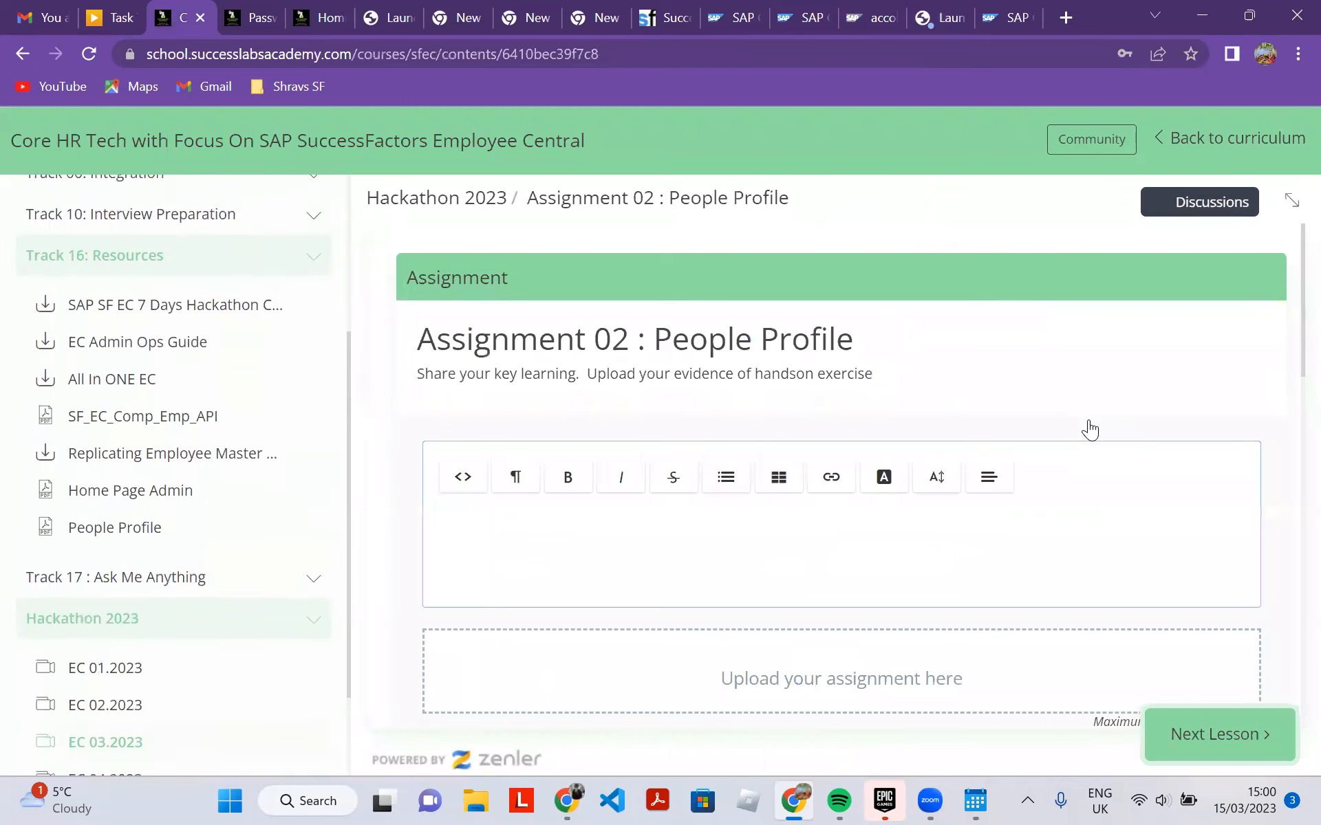
left_click(131, 507)
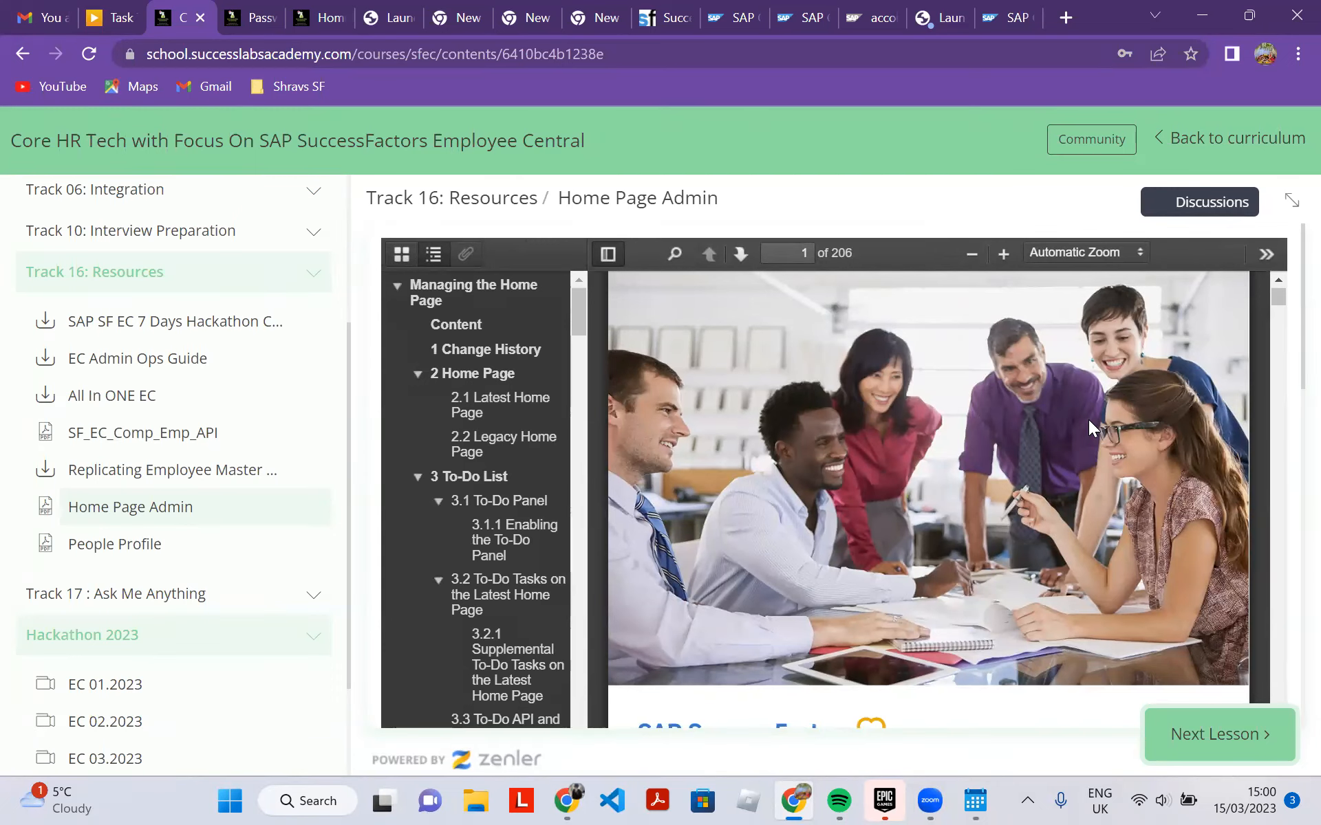
scroll(476, 499, "down", 8)
scroll(476, 500, "down", 4)
scroll(475, 500, "down", 8)
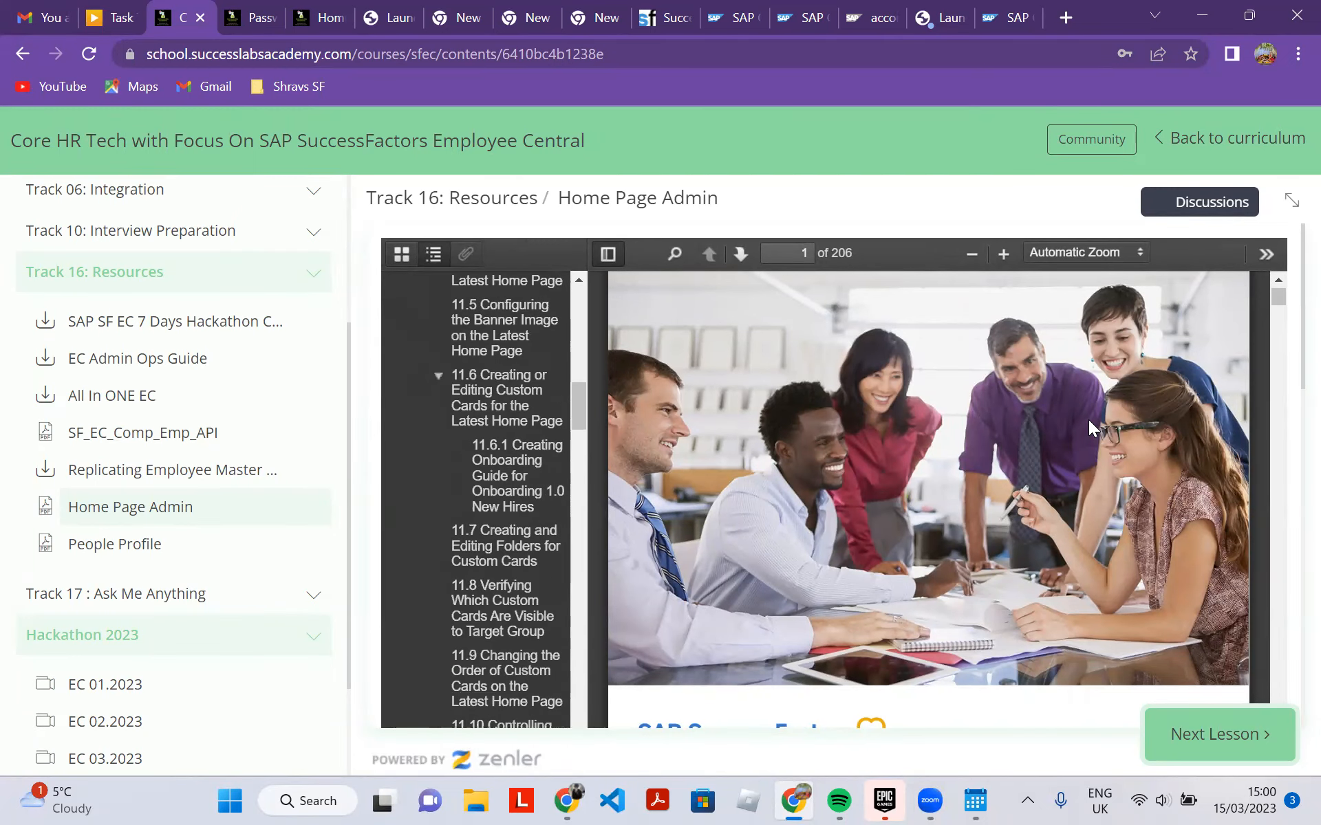
scroll(476, 500, "down", 5)
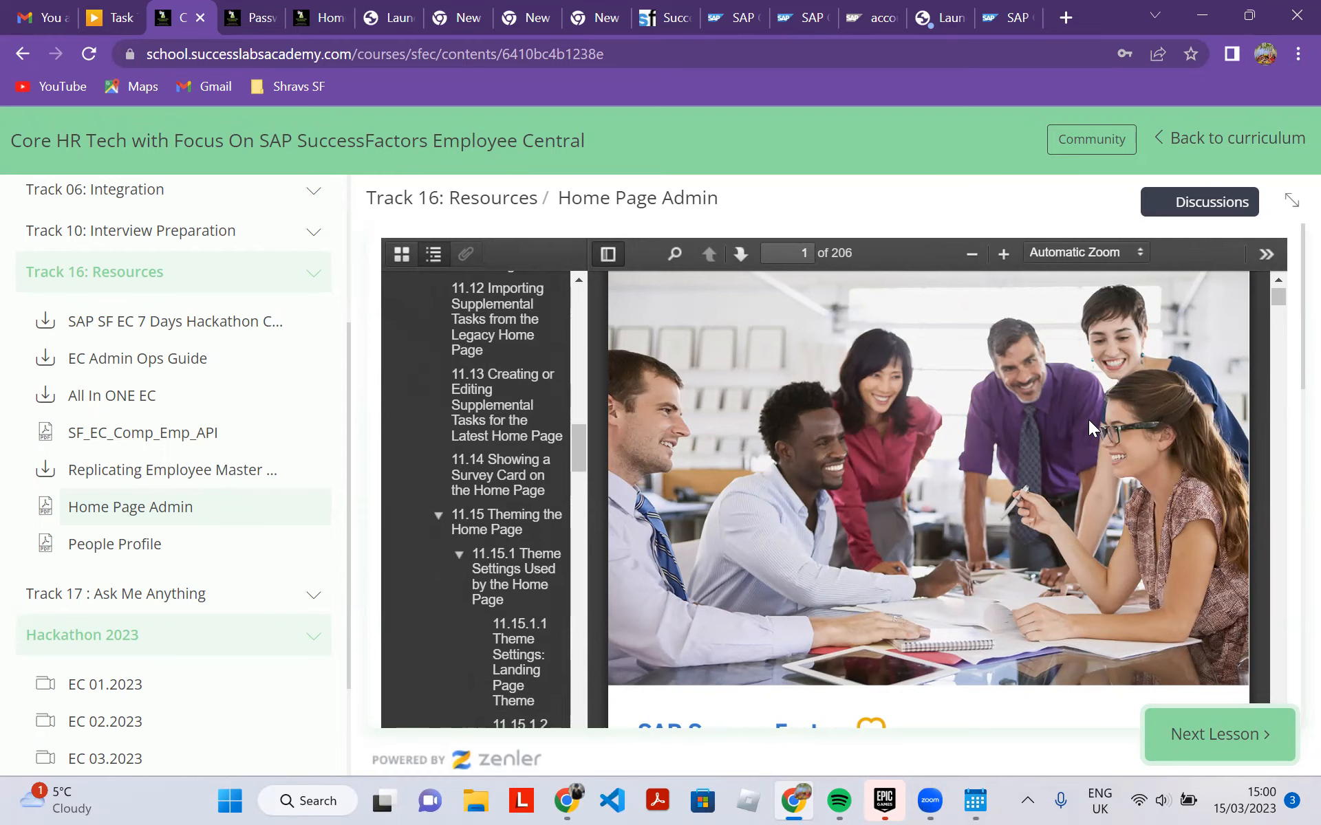
scroll(475, 499, "down", 20)
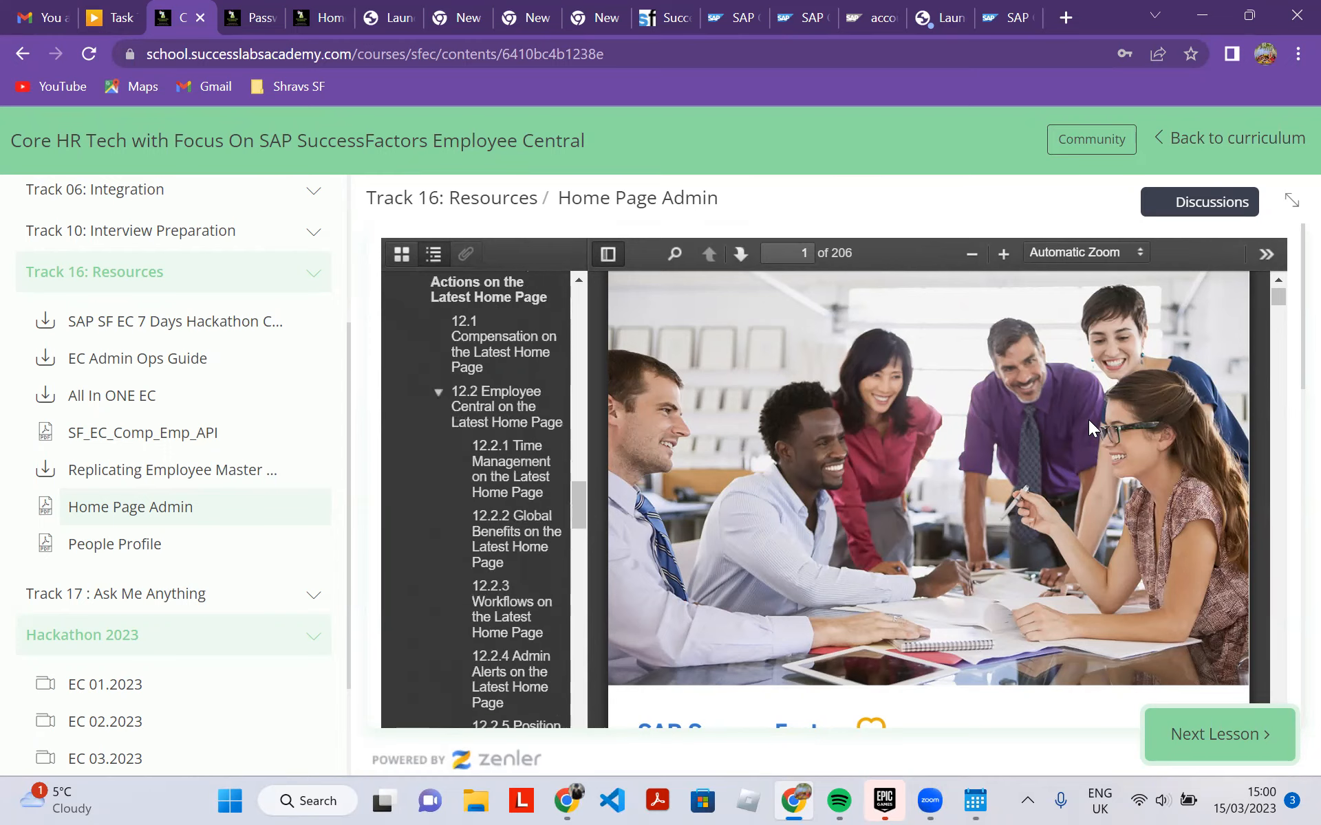
scroll(476, 500, "down", 20)
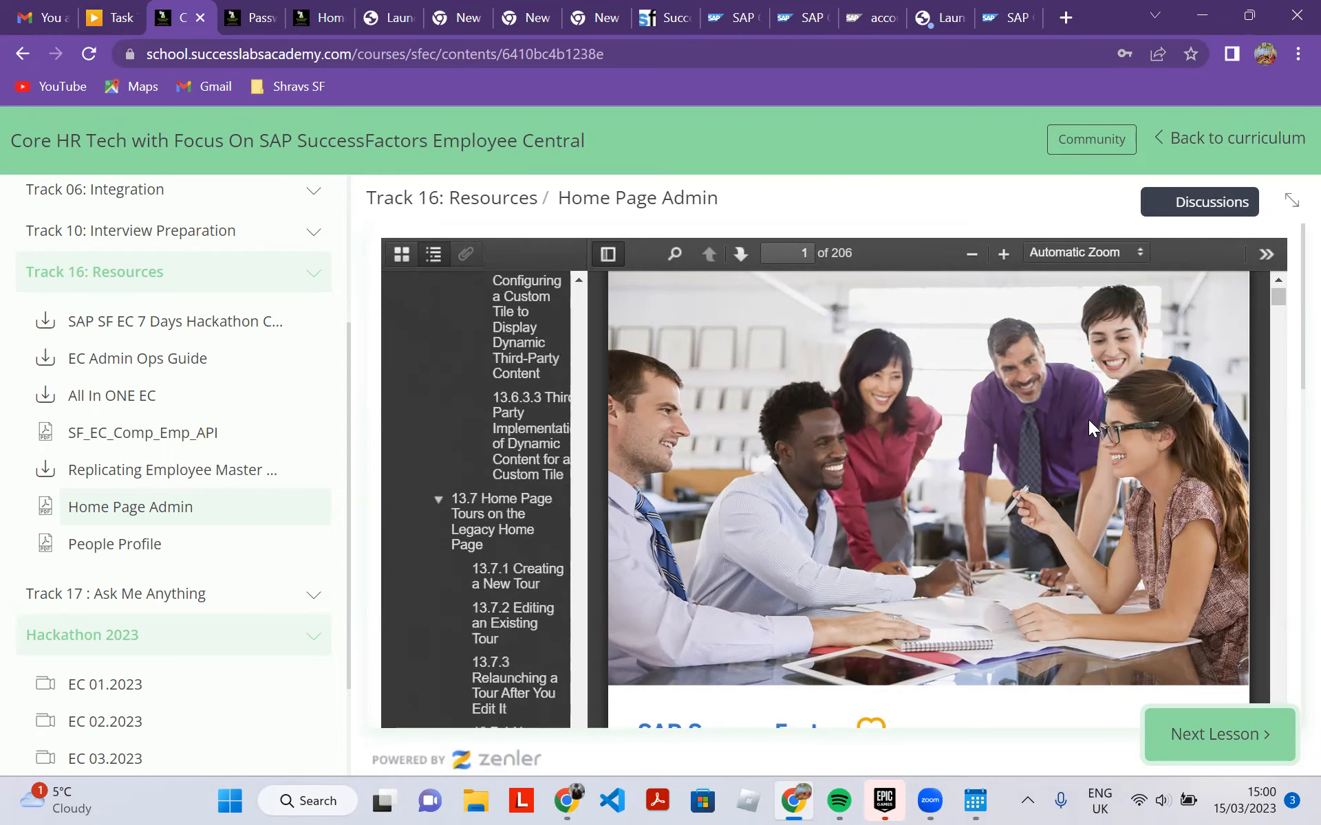
Review the course's Hackathon 2023 items and the Home Page Admin guide's Content page.
scroll(476, 499, "down", 5)
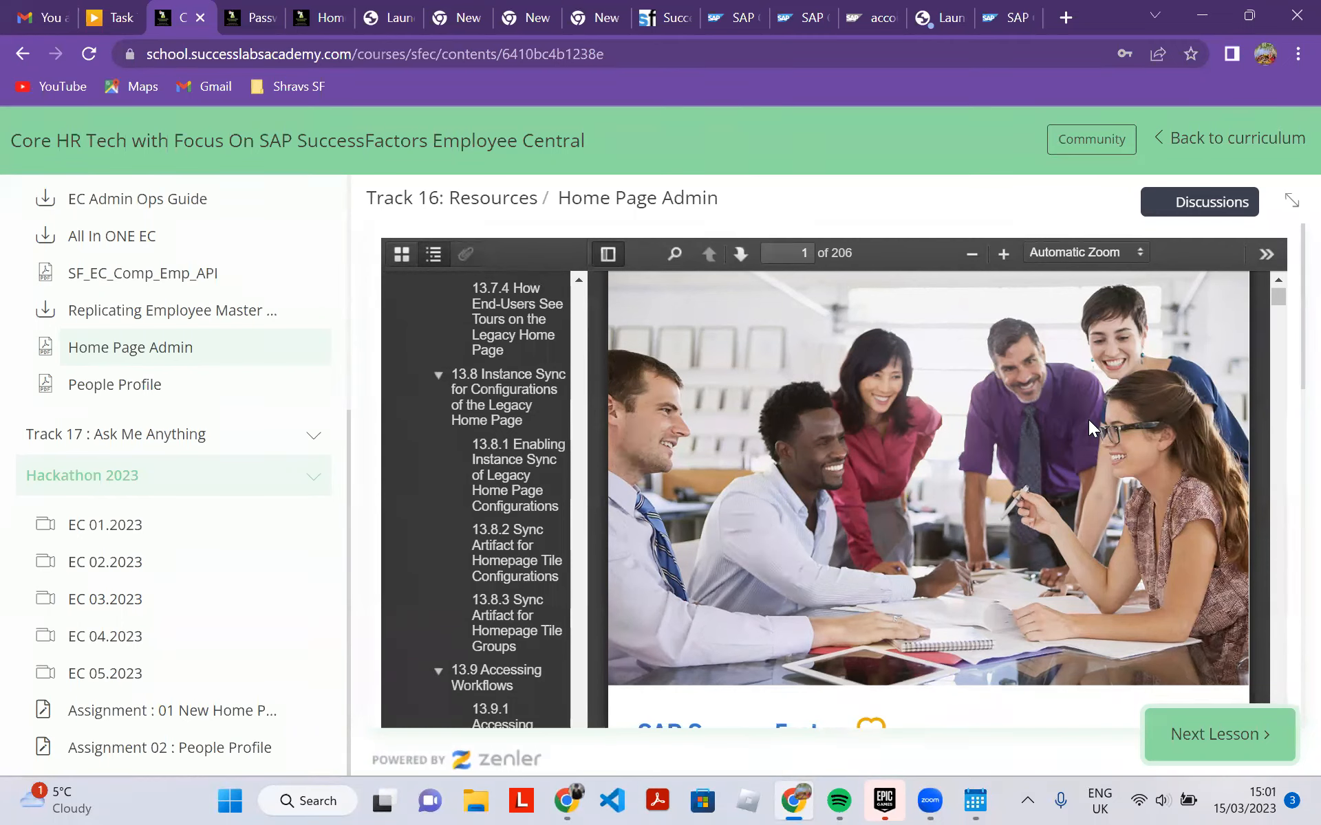
scroll(1093, 428, "down", 5)
scroll(1093, 428, "down", 3)
scroll(1093, 429, "down", 5)
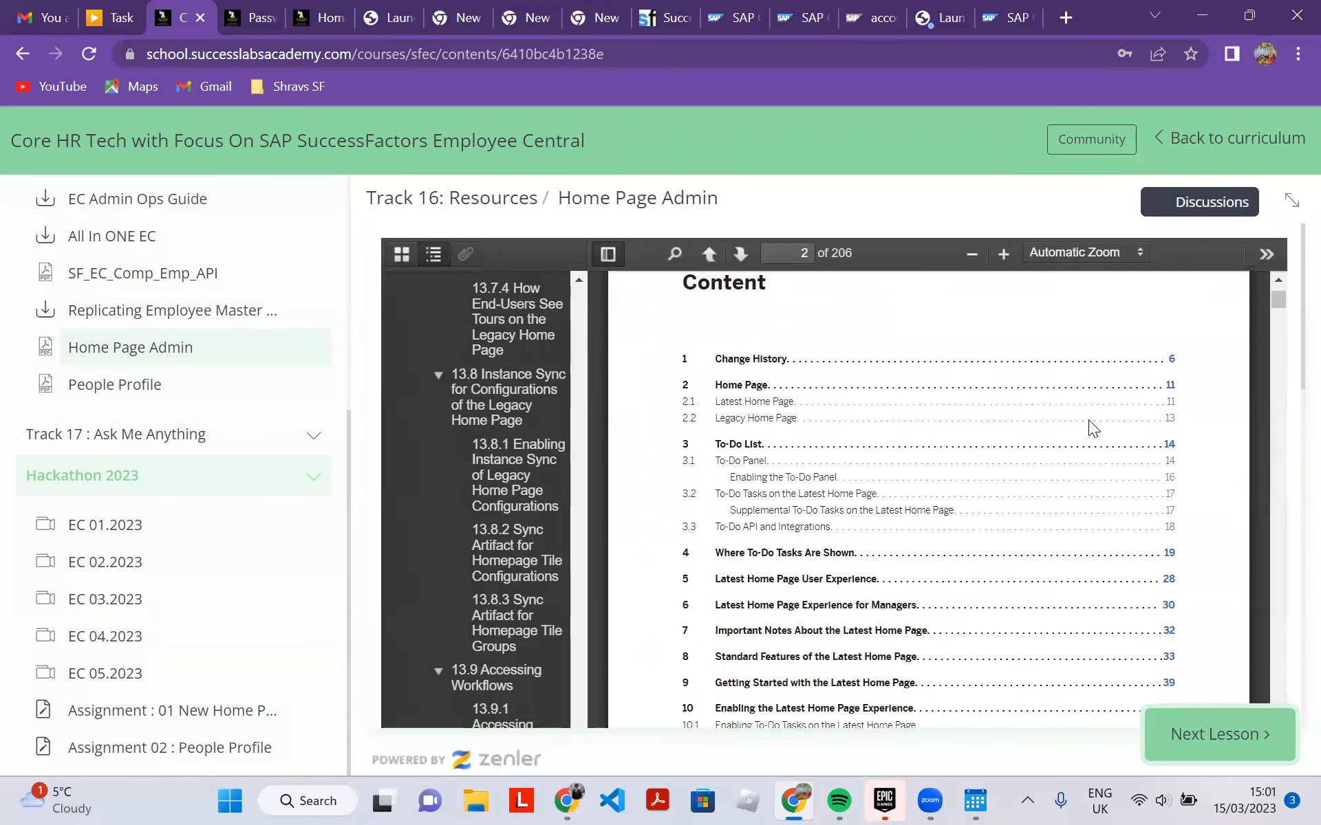